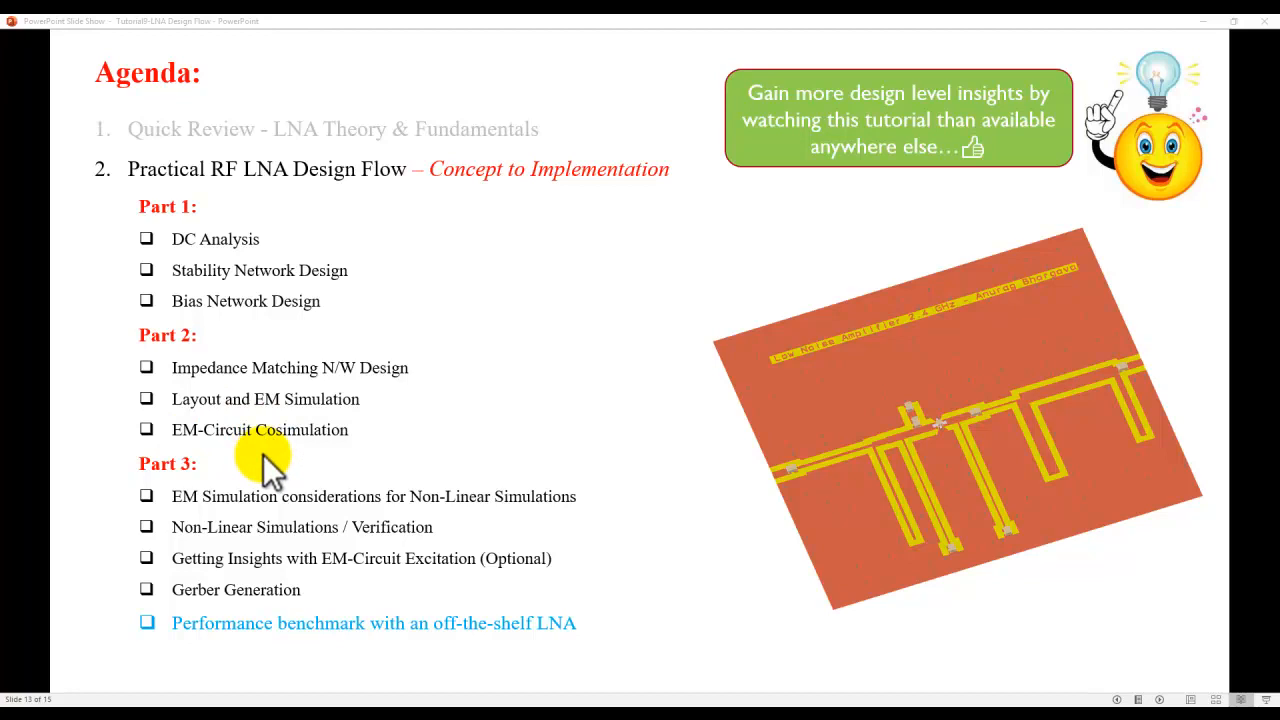
Switch to ADS and open the Step3_StabilityNetwork schematic from the Part1 folder.
click(543, 716)
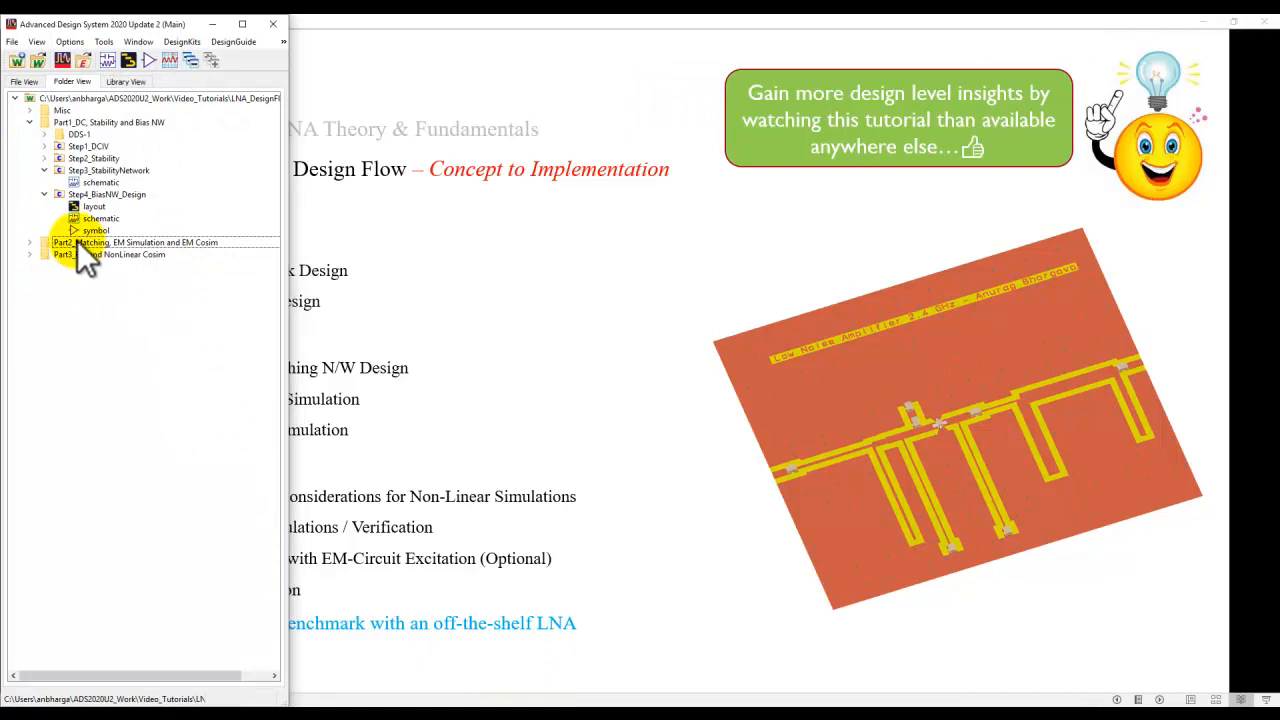
double_click(106, 184)
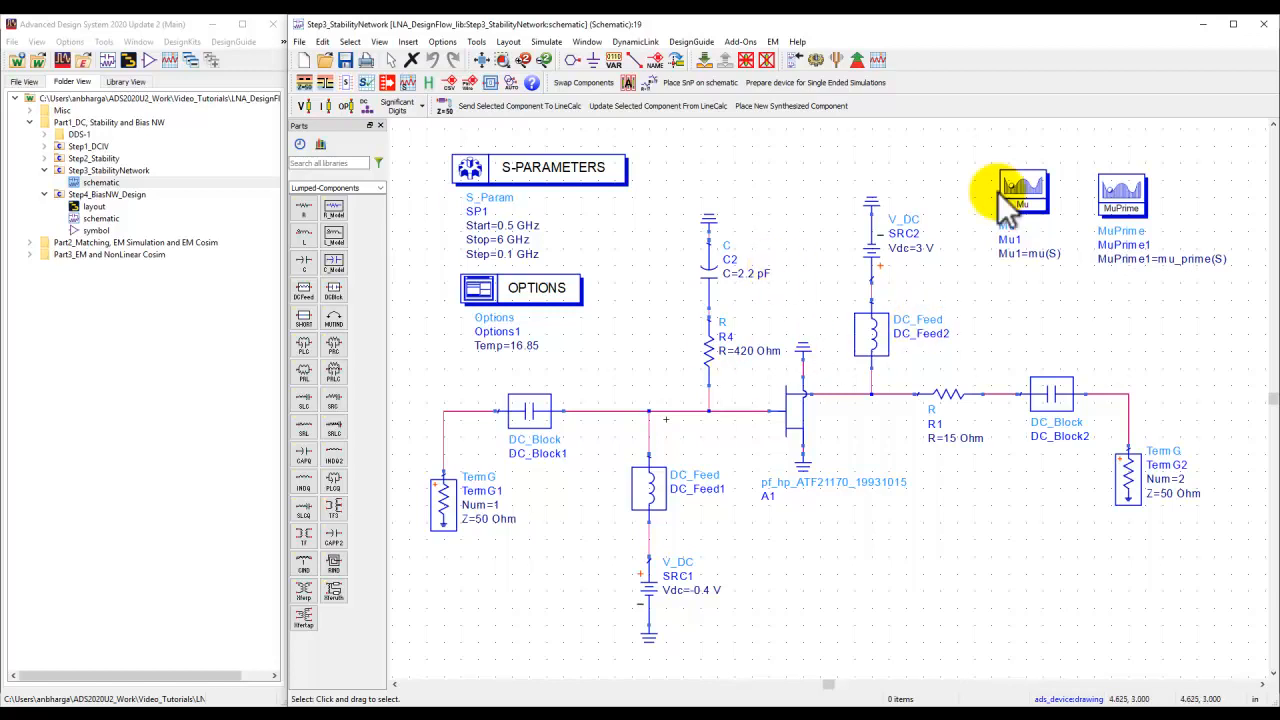
Review the Step4_BiasNW_Design schematic's microstrip bias network and close both open schematic windows.
double_click(98, 218)
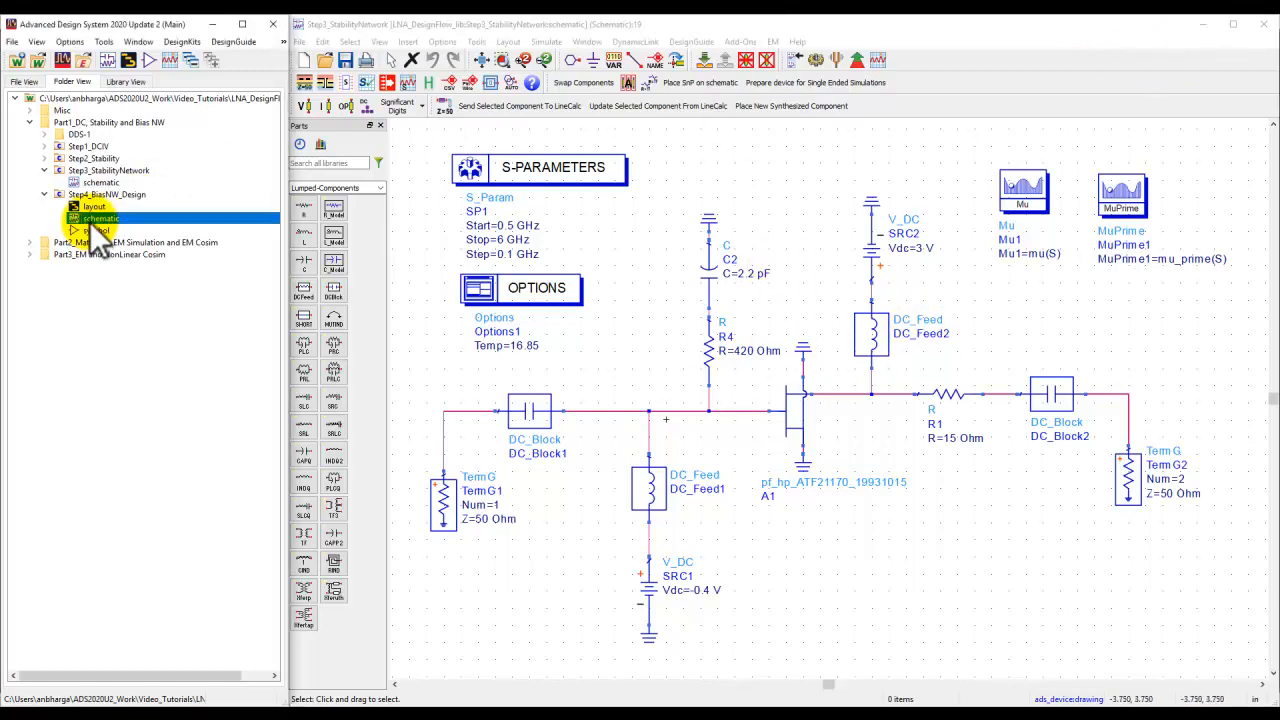
click(560, 414)
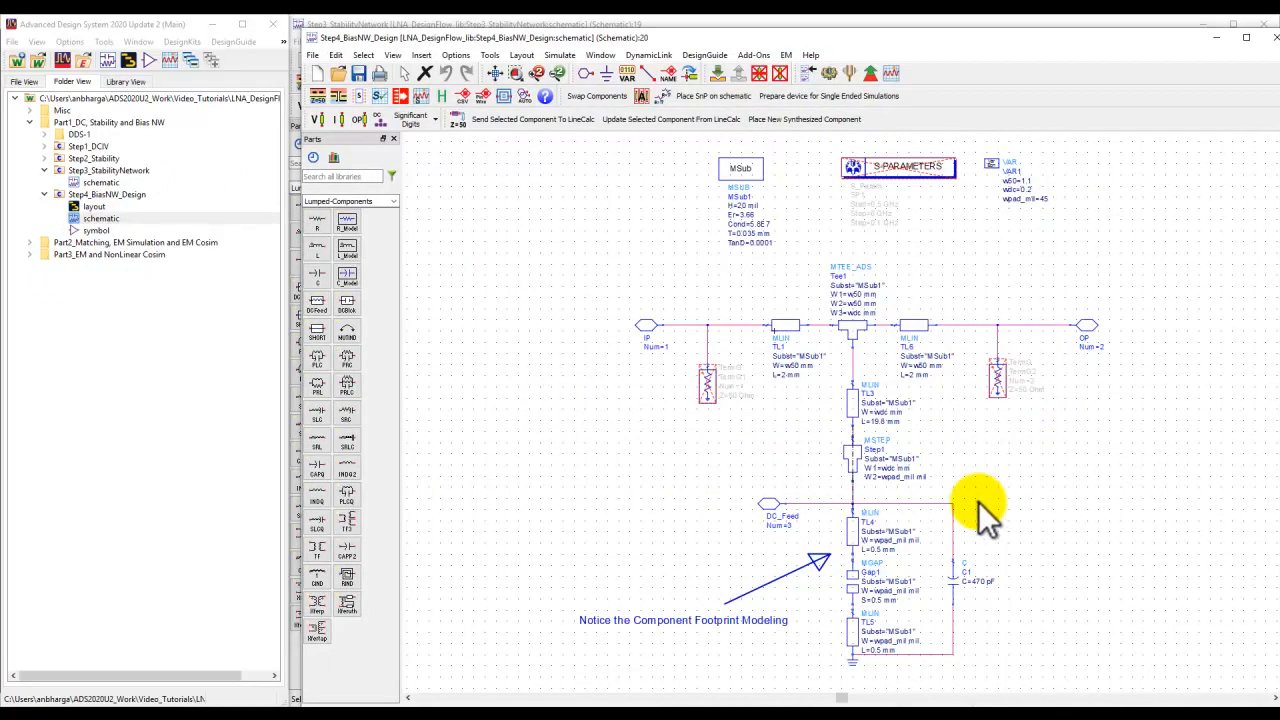
scroll(978, 501, up, 1)
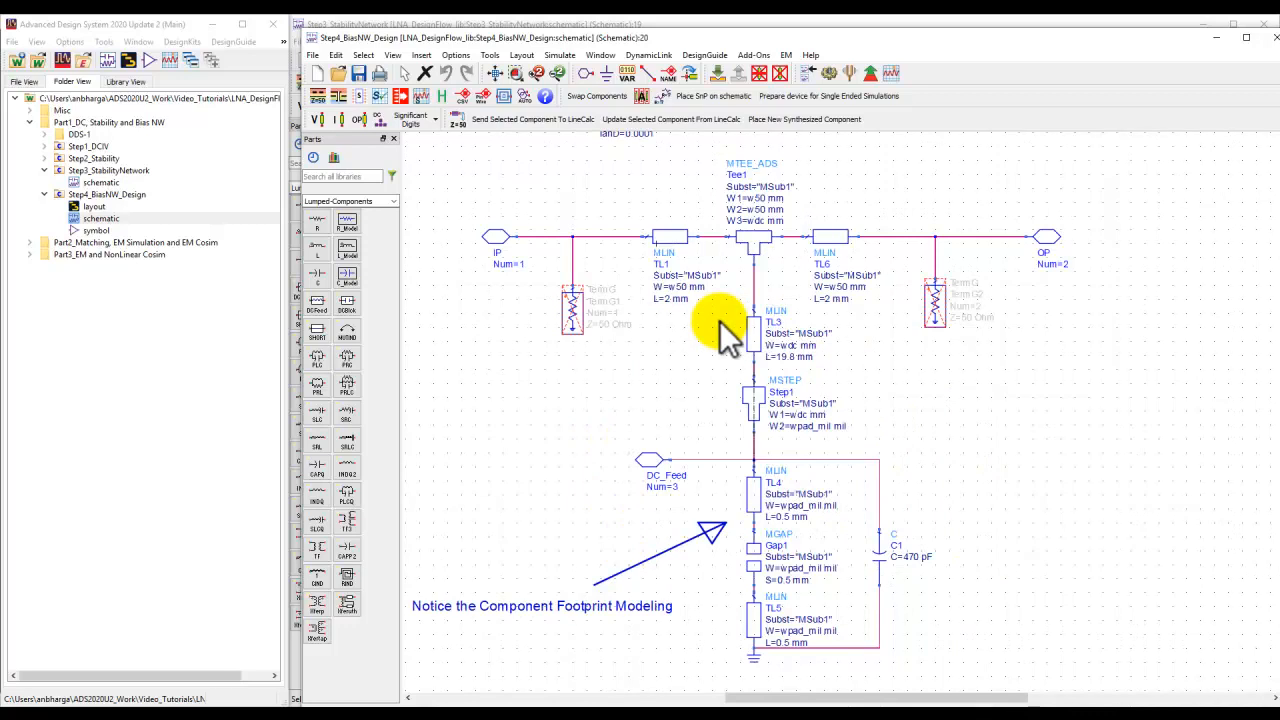
scroll(777, 389, down, 1)
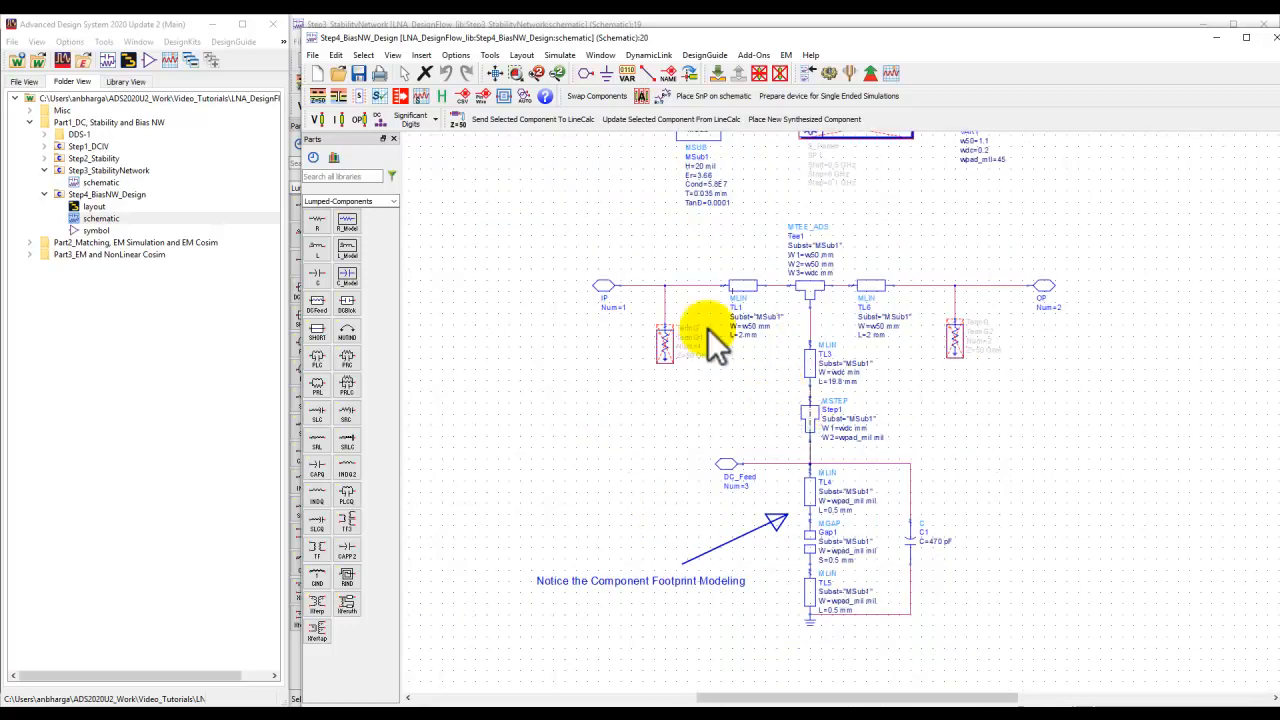
scroll(843, 503, down, 1)
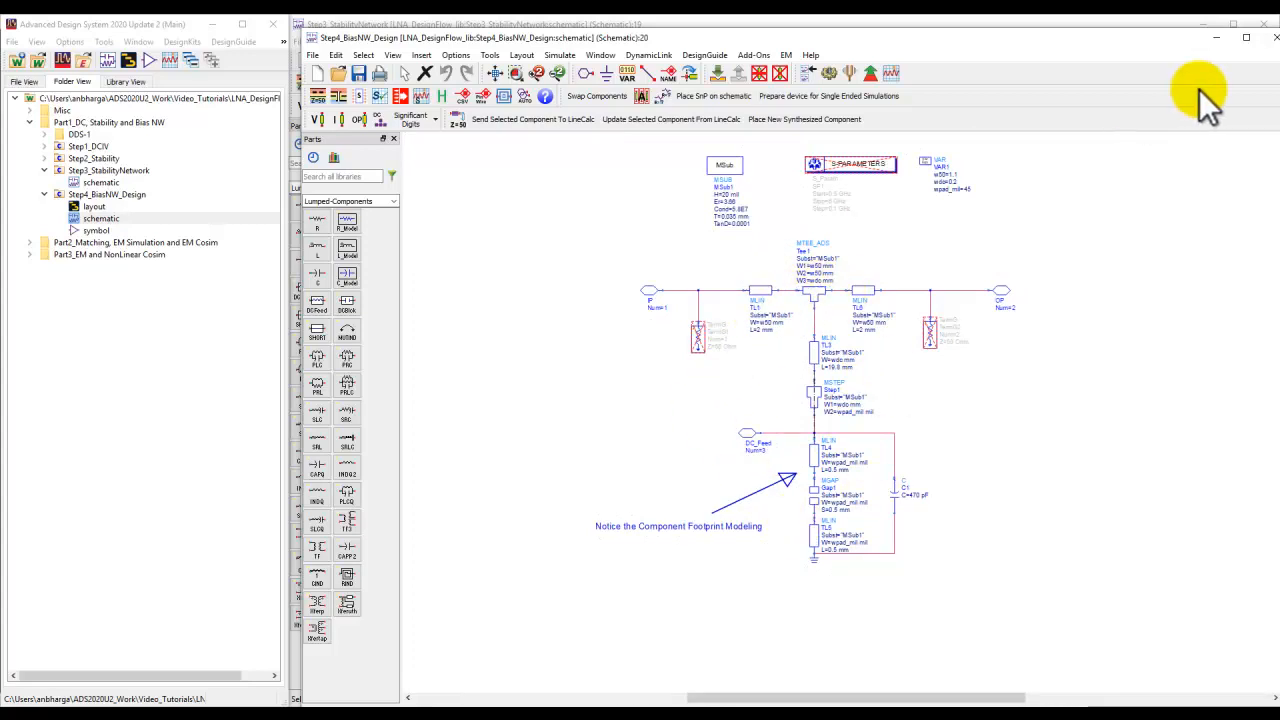
click(1273, 37)
click(1273, 24)
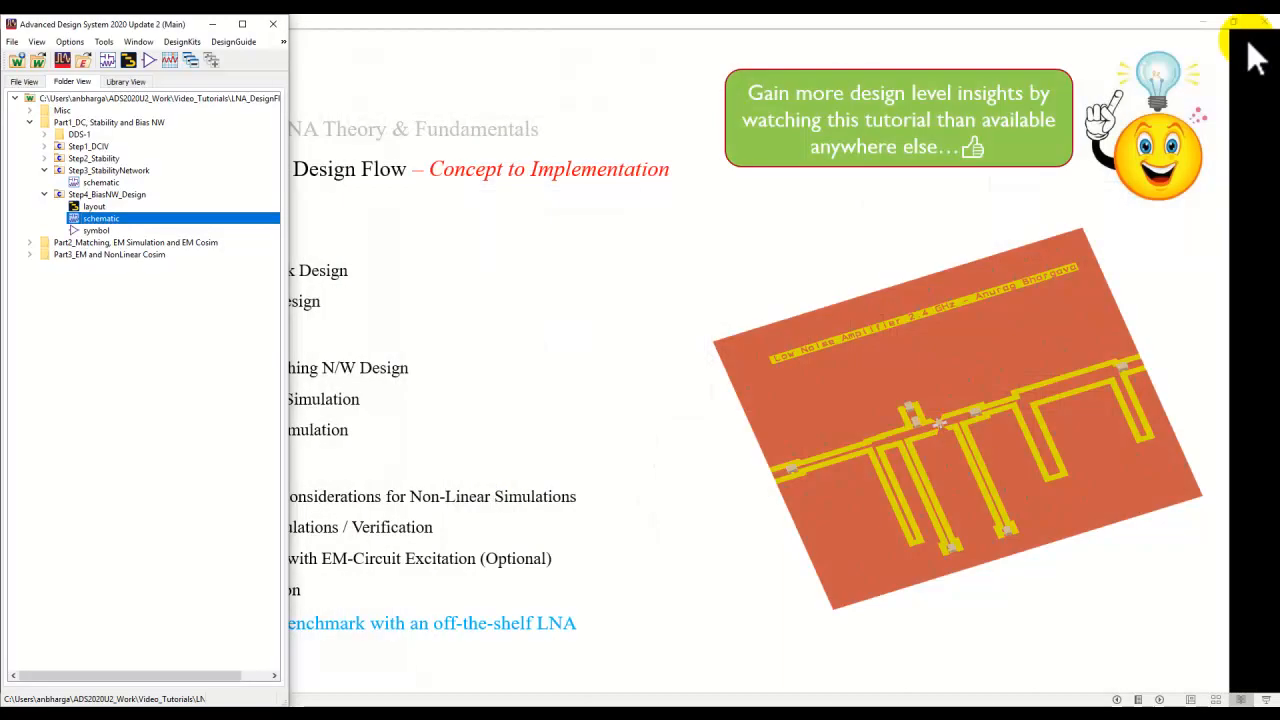
Open the Step5a_ImpMatchRequirements schematic from the Part2_Matching, EM Simulation and EM Cosim folder.
click(30, 242)
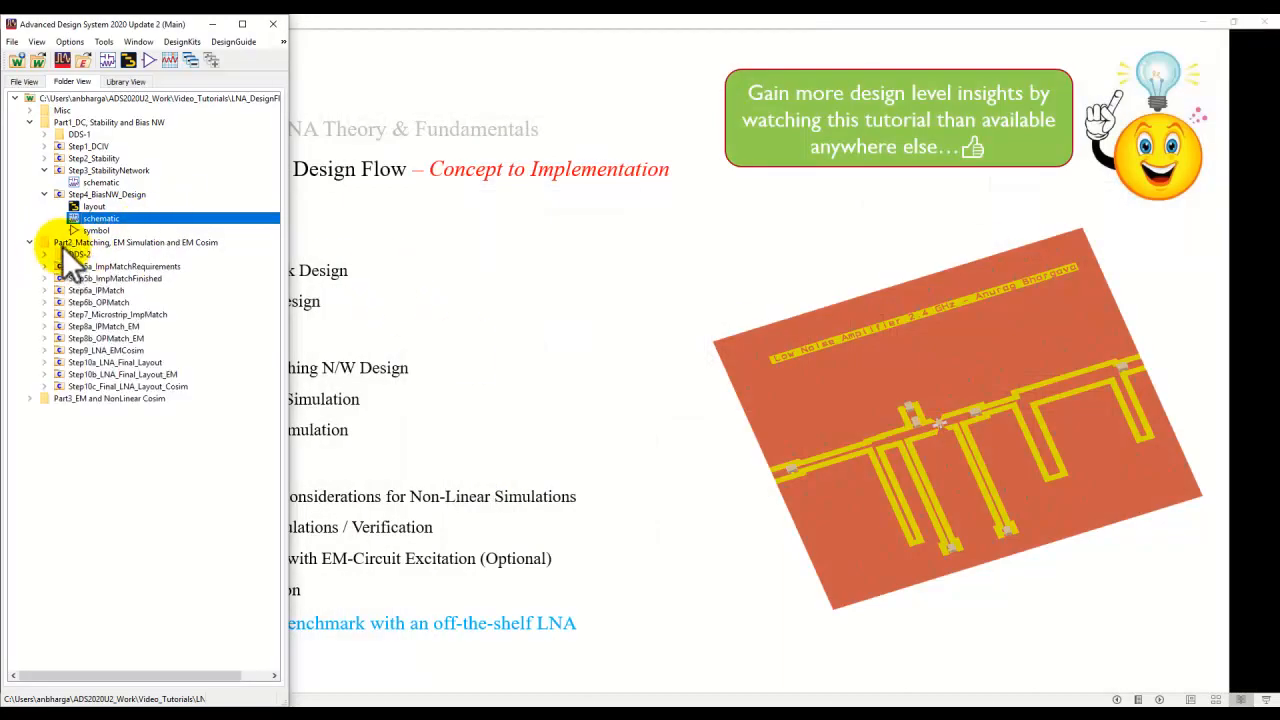
click(44, 266)
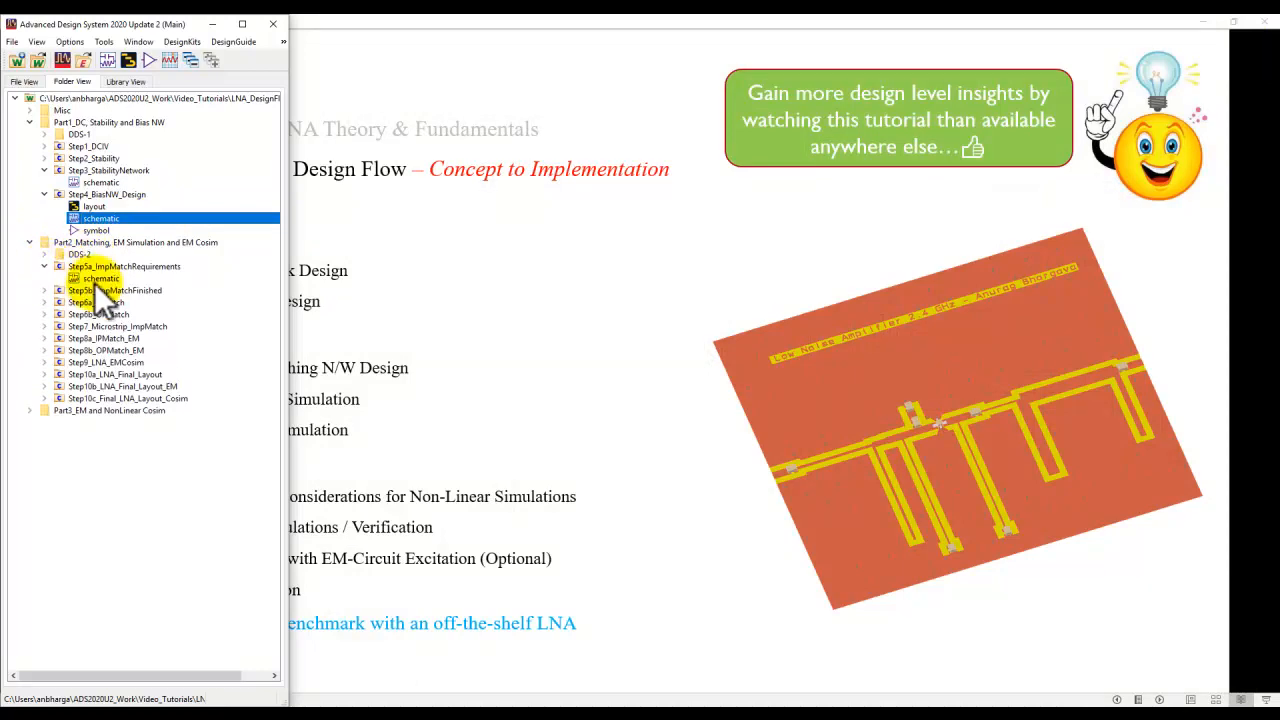
double_click(95, 278)
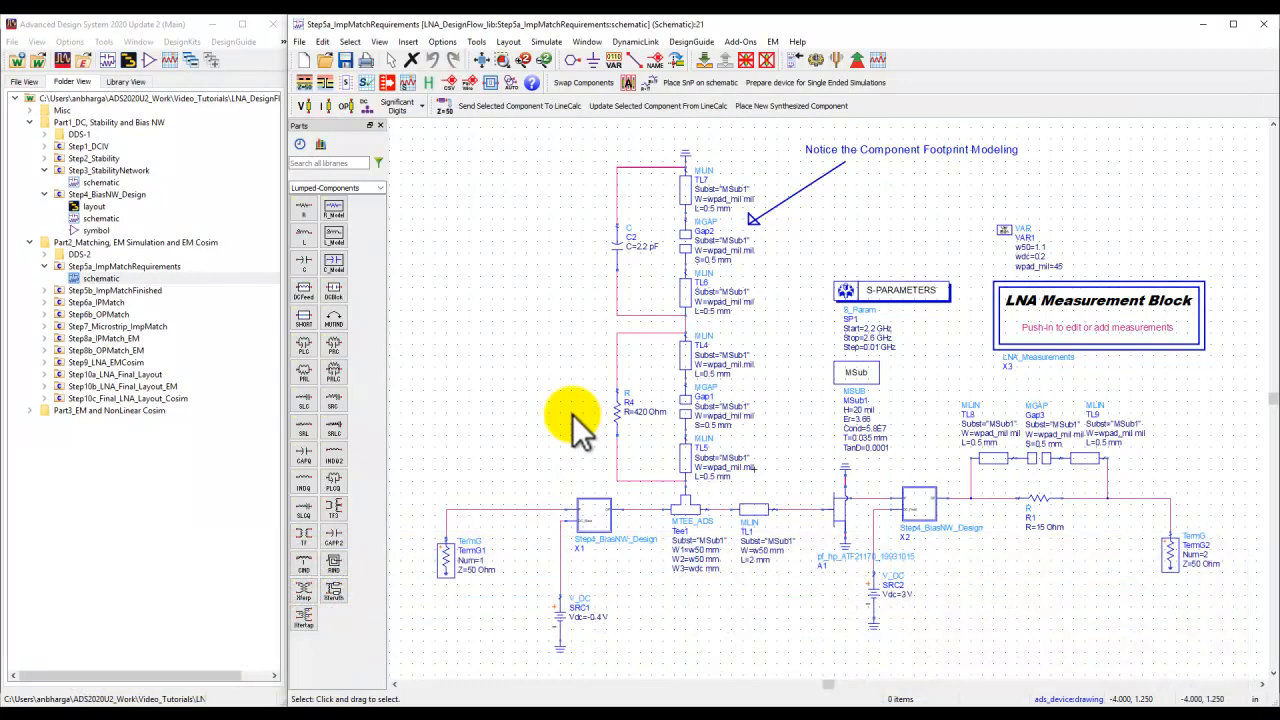
Push into the Step4_BiasNW_Design subcircuit X1 to view its contents and return to the top-level schematic.
scroll(623, 540, up, 3)
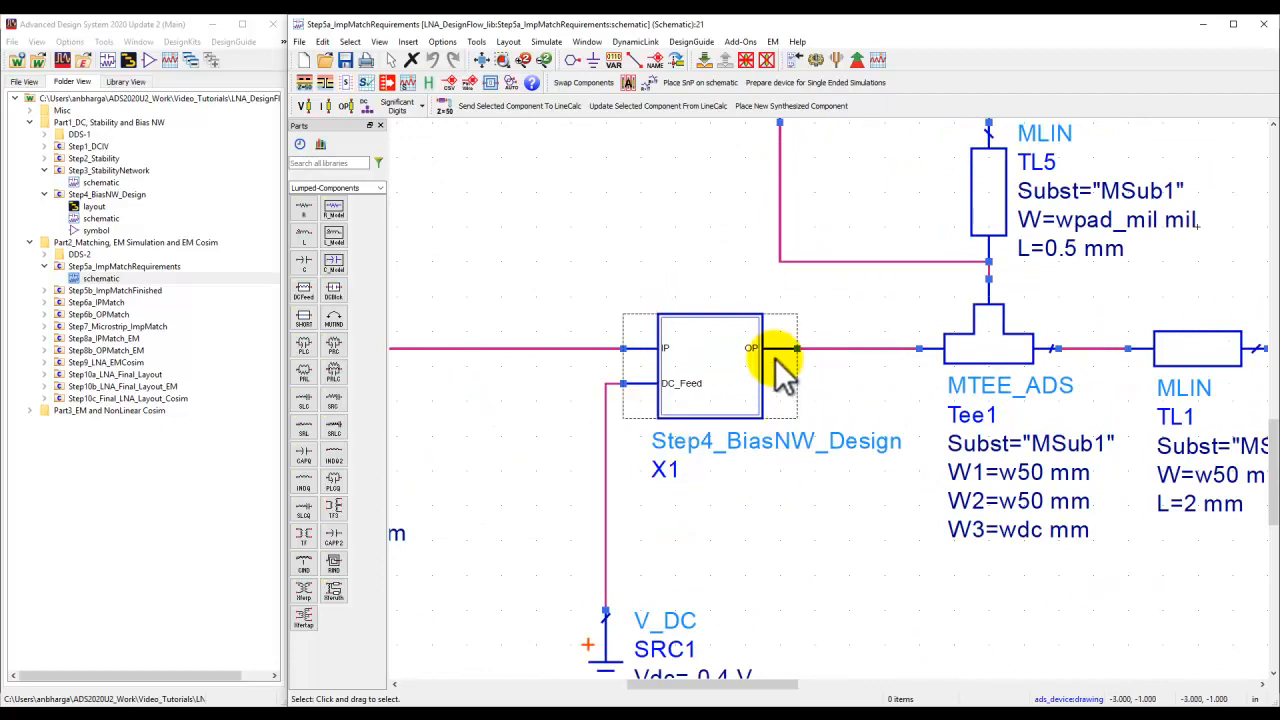
click(672, 360)
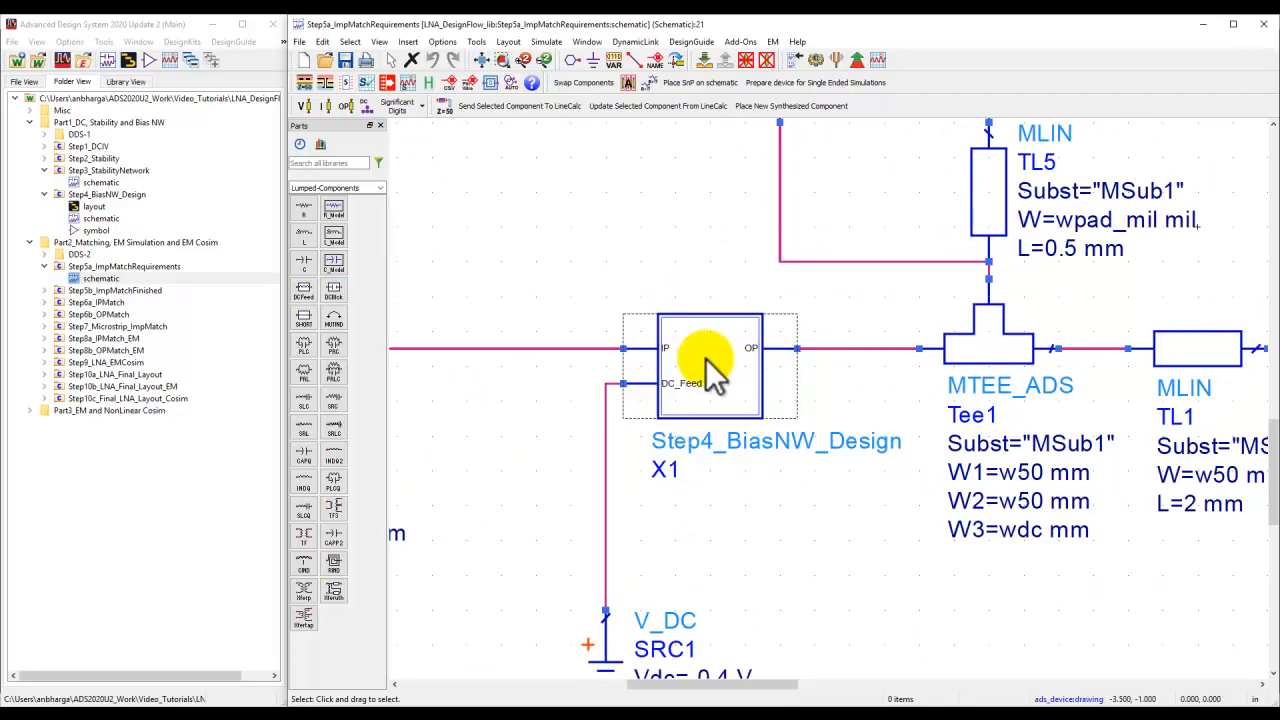
click(703, 362)
click(702, 62)
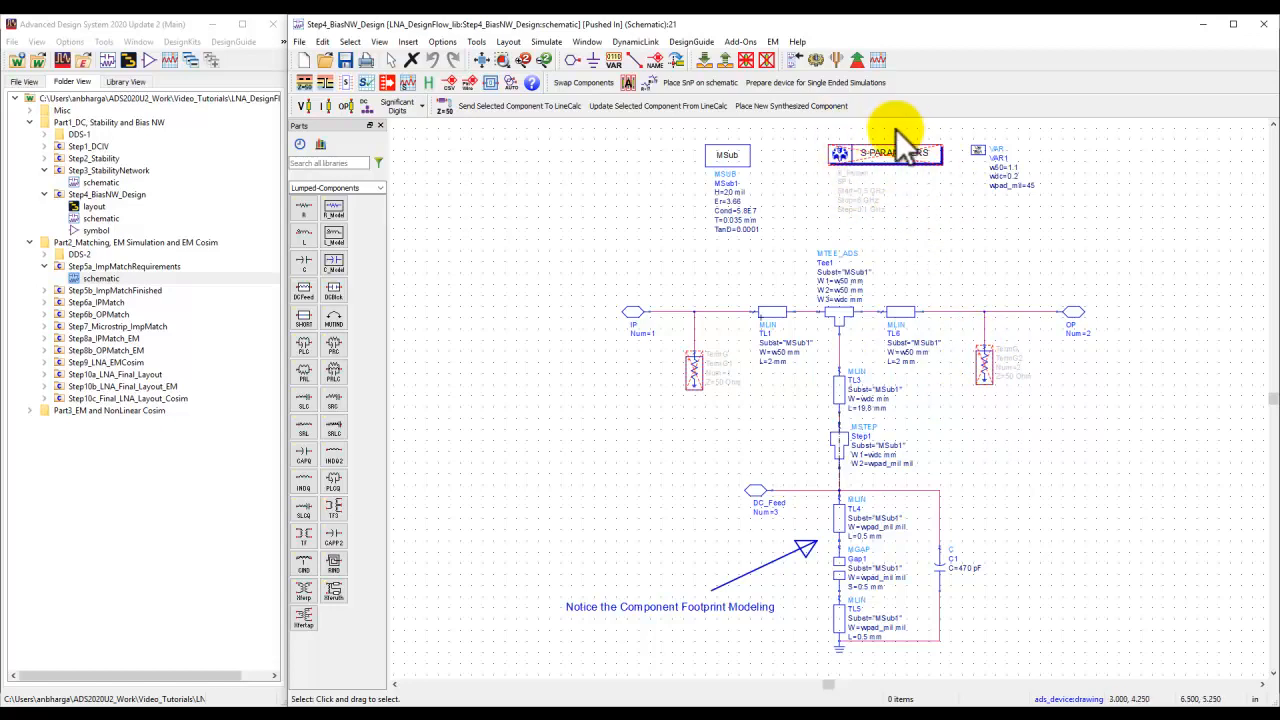
click(727, 60)
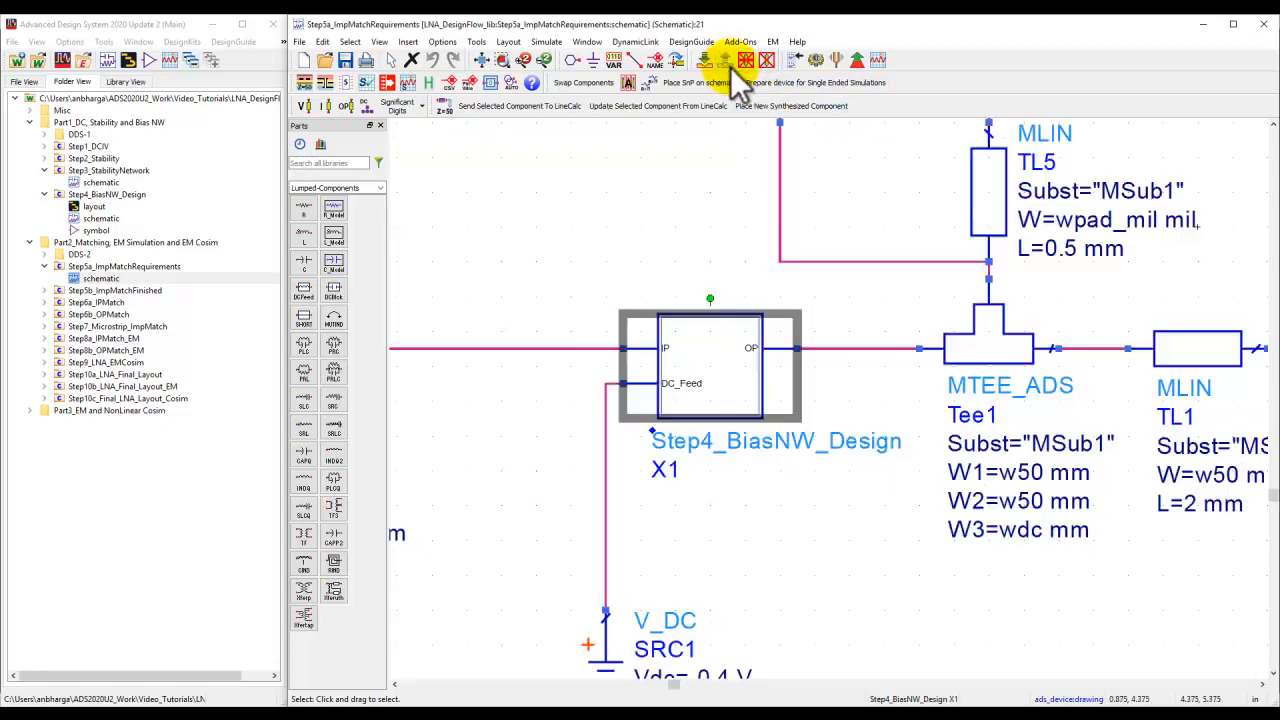
Pan across the top-level schematic and select the S-parameter simulation controller.
scroll(840, 430, down, 3)
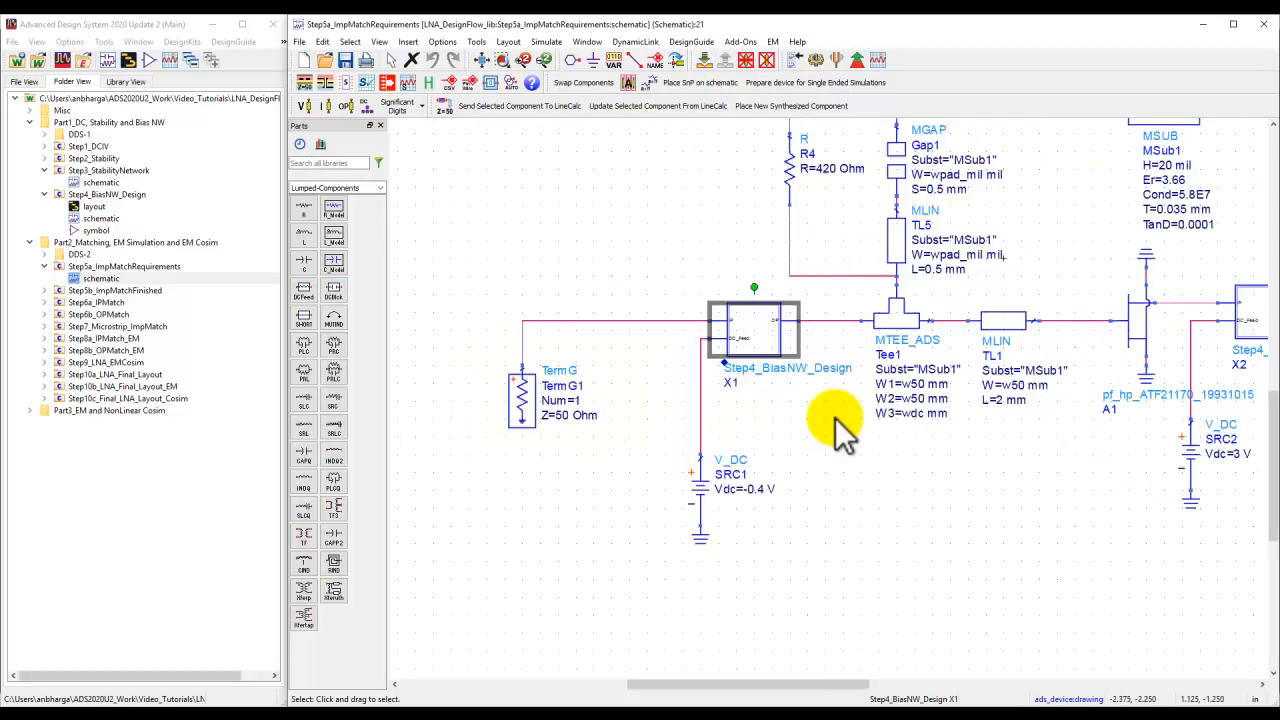
drag(975, 455, 829, 471)
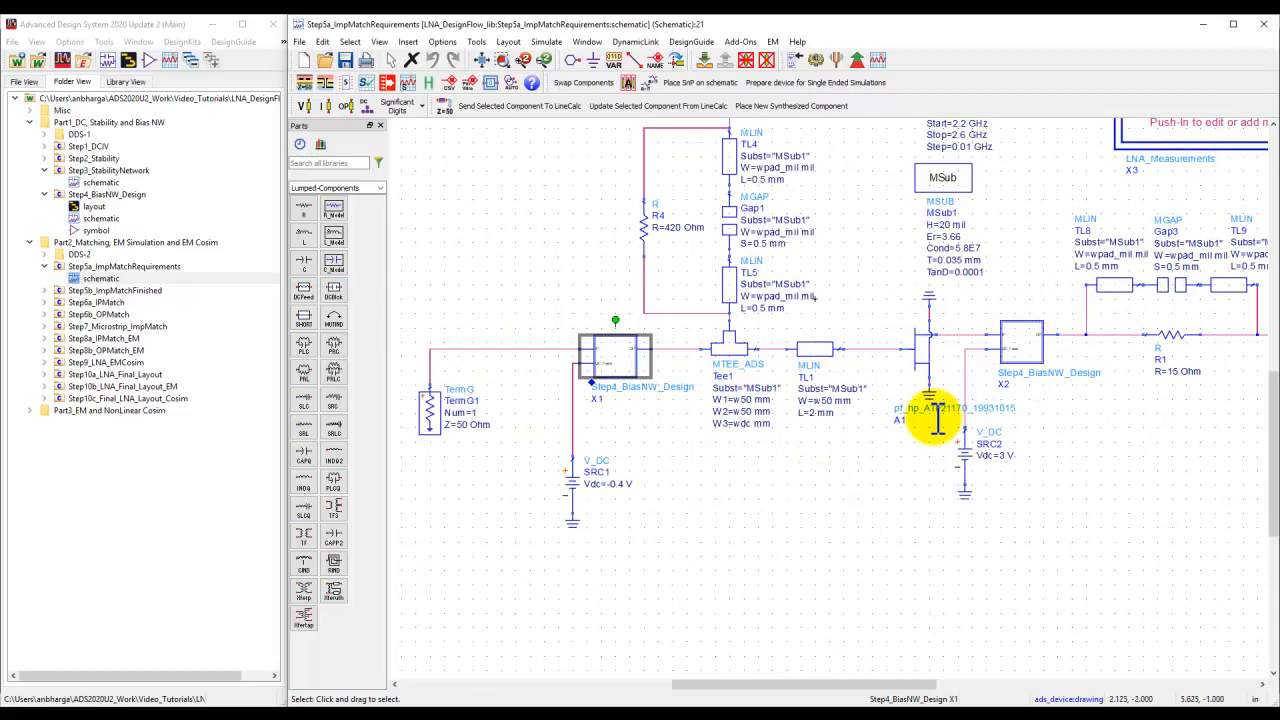
scroll(935, 415, down, 1)
drag(846, 500, 829, 586)
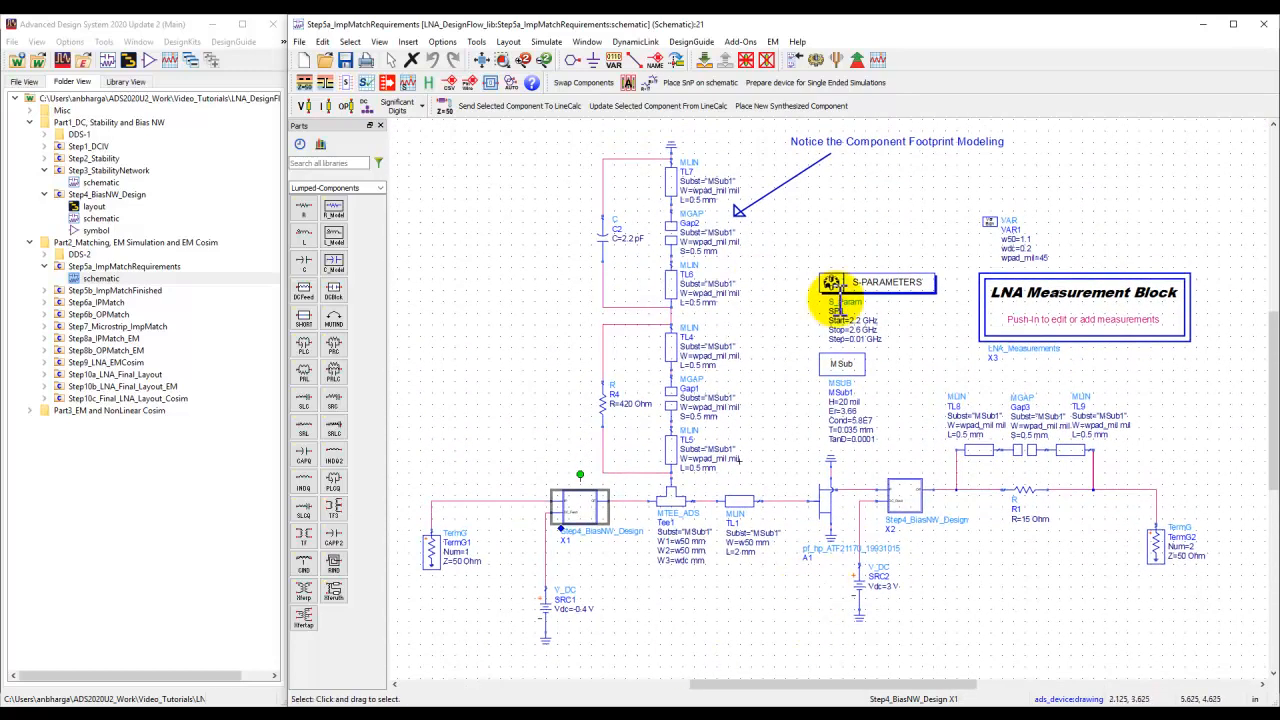
click(872, 285)
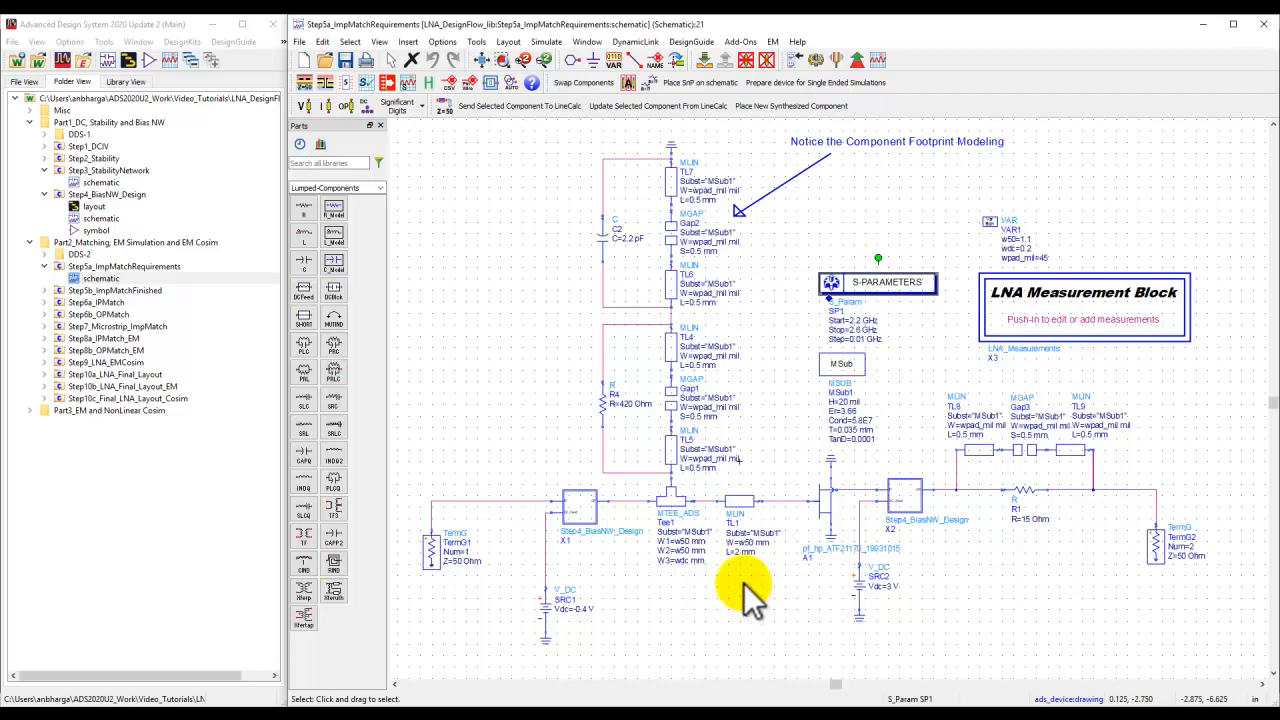
Place several measurement equations such as Yin and GsCircle from the Simulation-S_Param palette onto the schematic.
click(380, 188)
drag(450, 251, 448, 284)
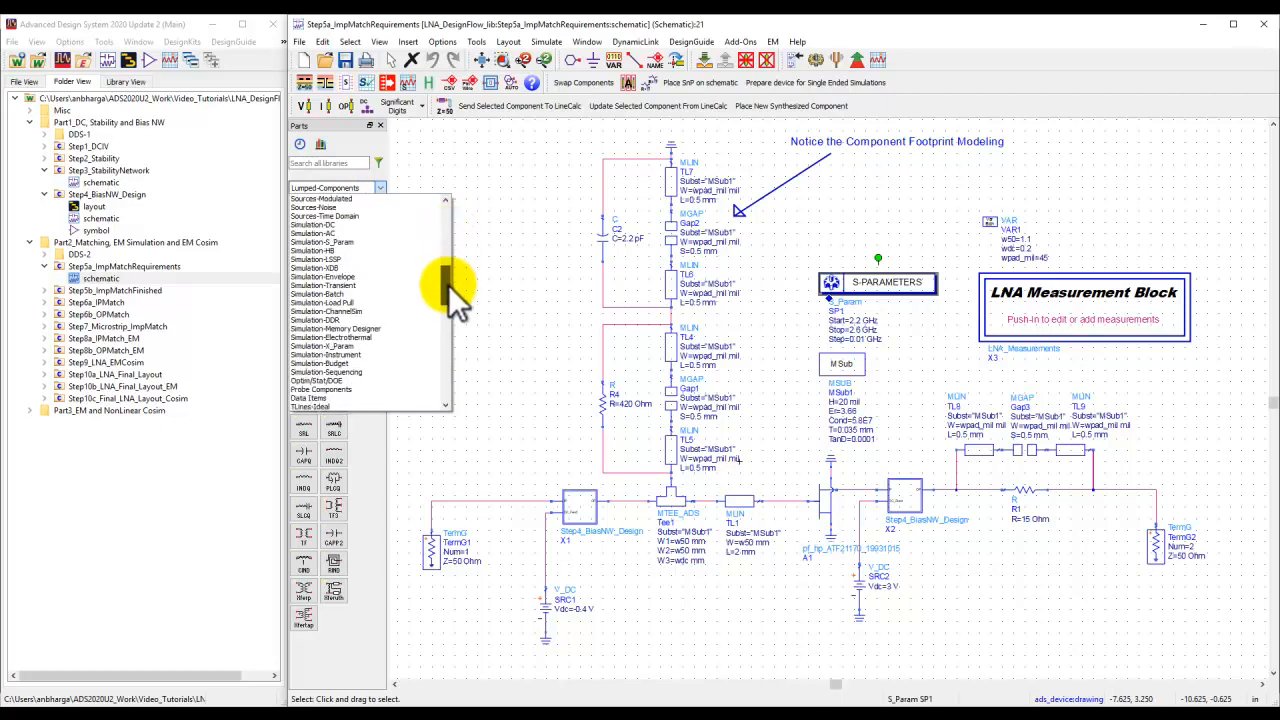
click(334, 243)
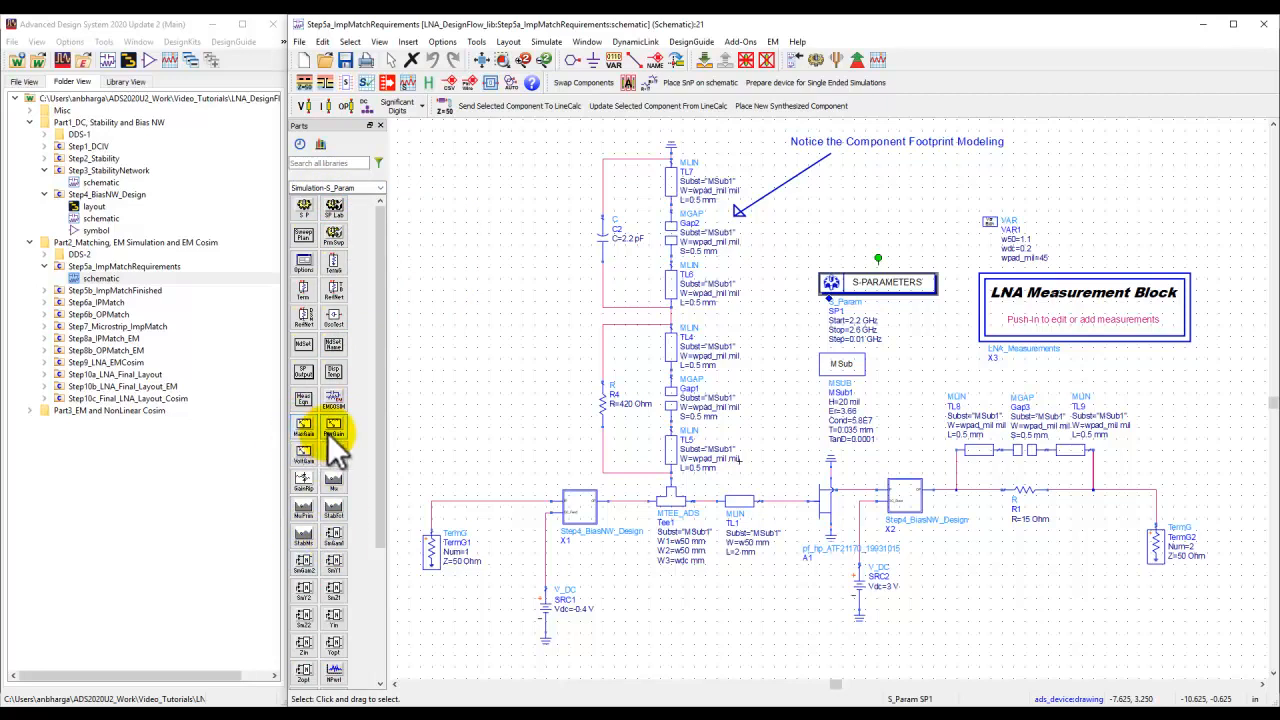
drag(384, 433, 379, 555)
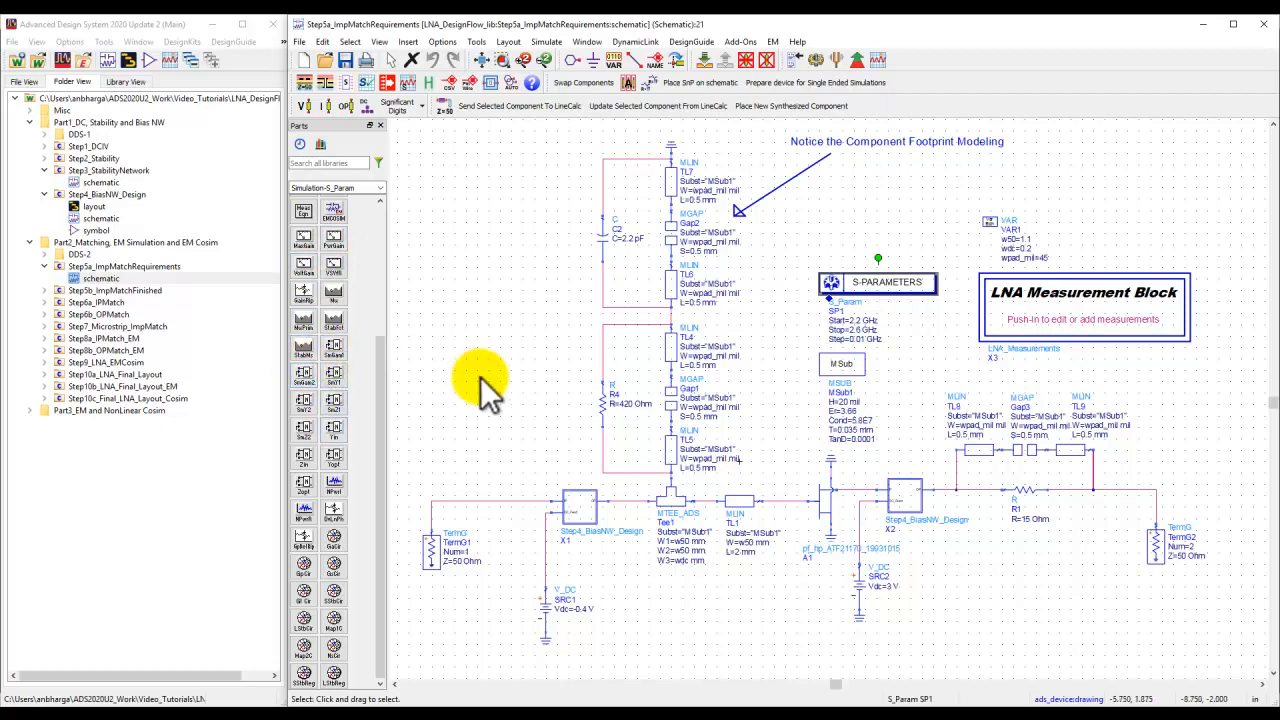
click(307, 431)
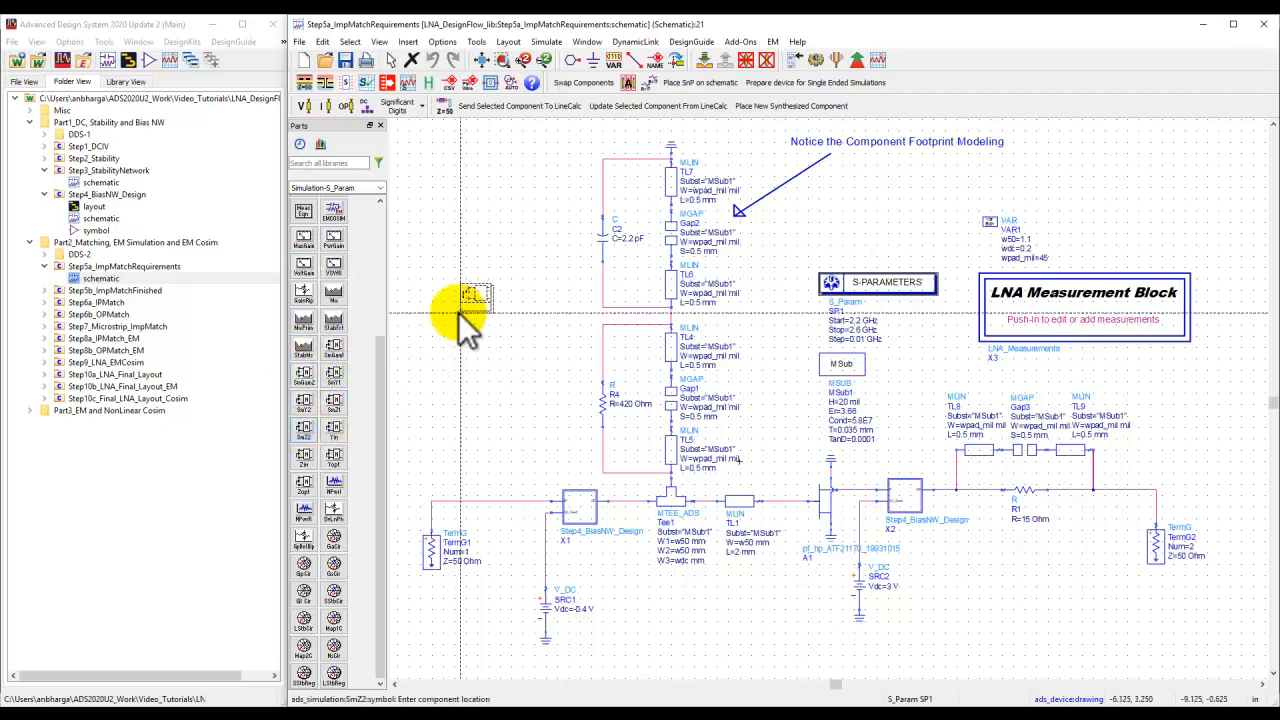
click(448, 261)
click(333, 427)
click(447, 340)
click(445, 410)
click(333, 565)
click(476, 470)
Select the newly placed measurement equations with a box and delete them.
scroll(630, 390, down, 2)
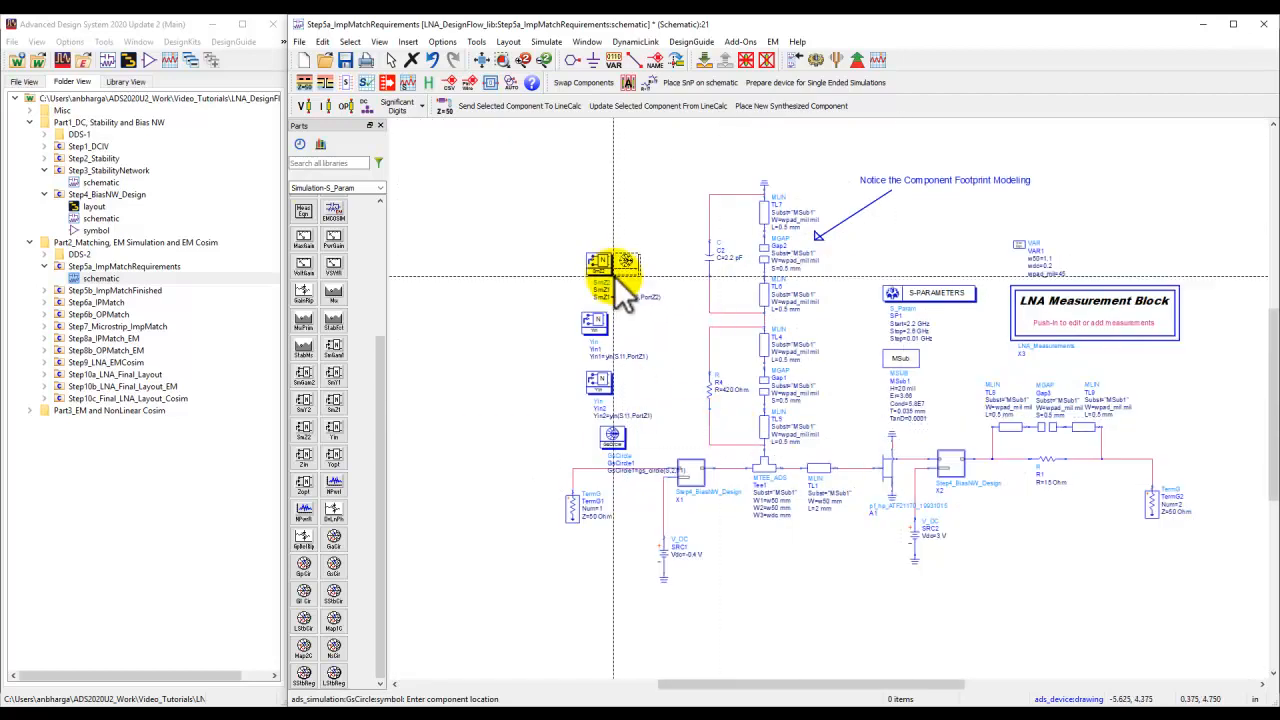
key(Escape)
drag(560, 218, 672, 460)
key(Delete)
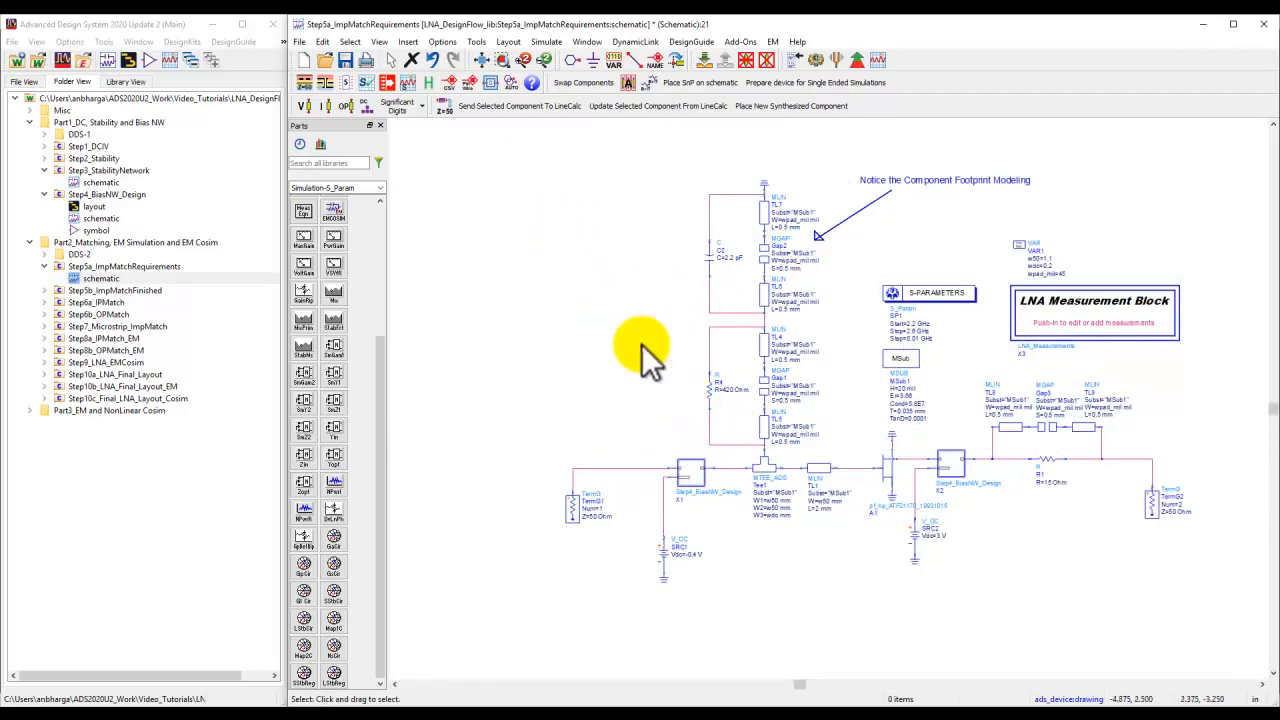
Open the LNA_Measurements schematic from the Misc folder.
click(32, 110)
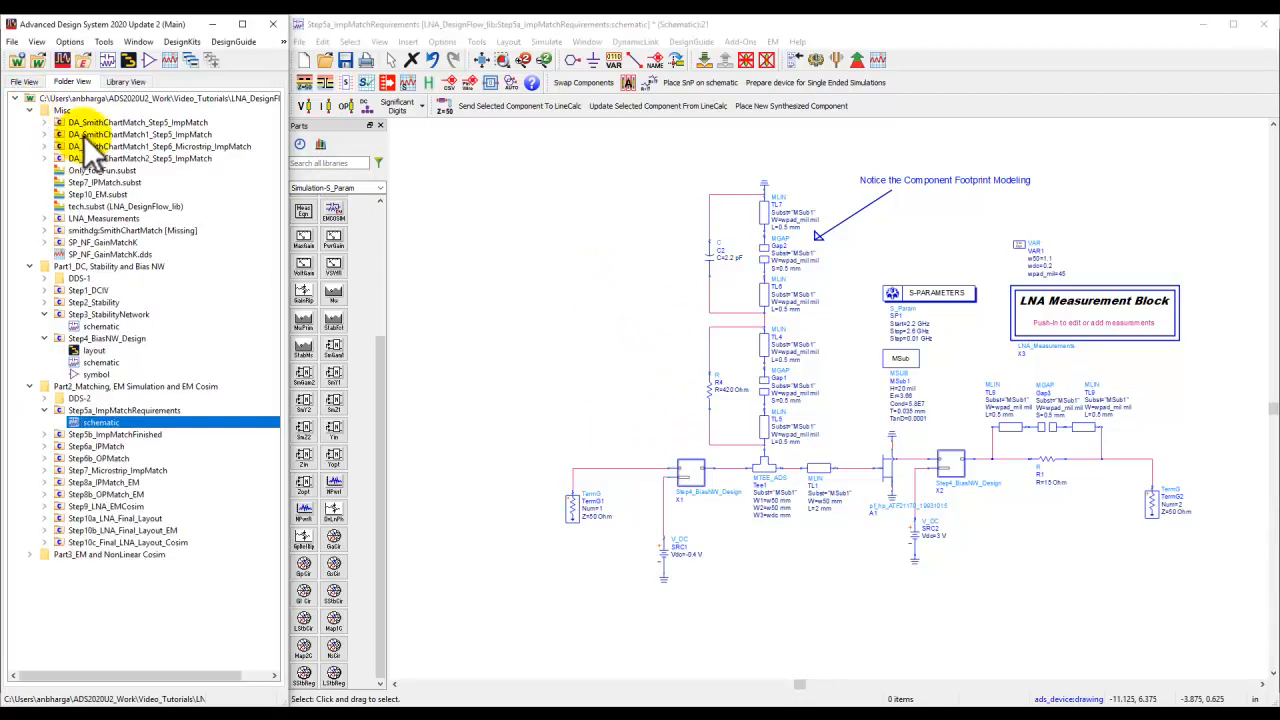
double_click(110, 221)
click(93, 231)
double_click(93, 231)
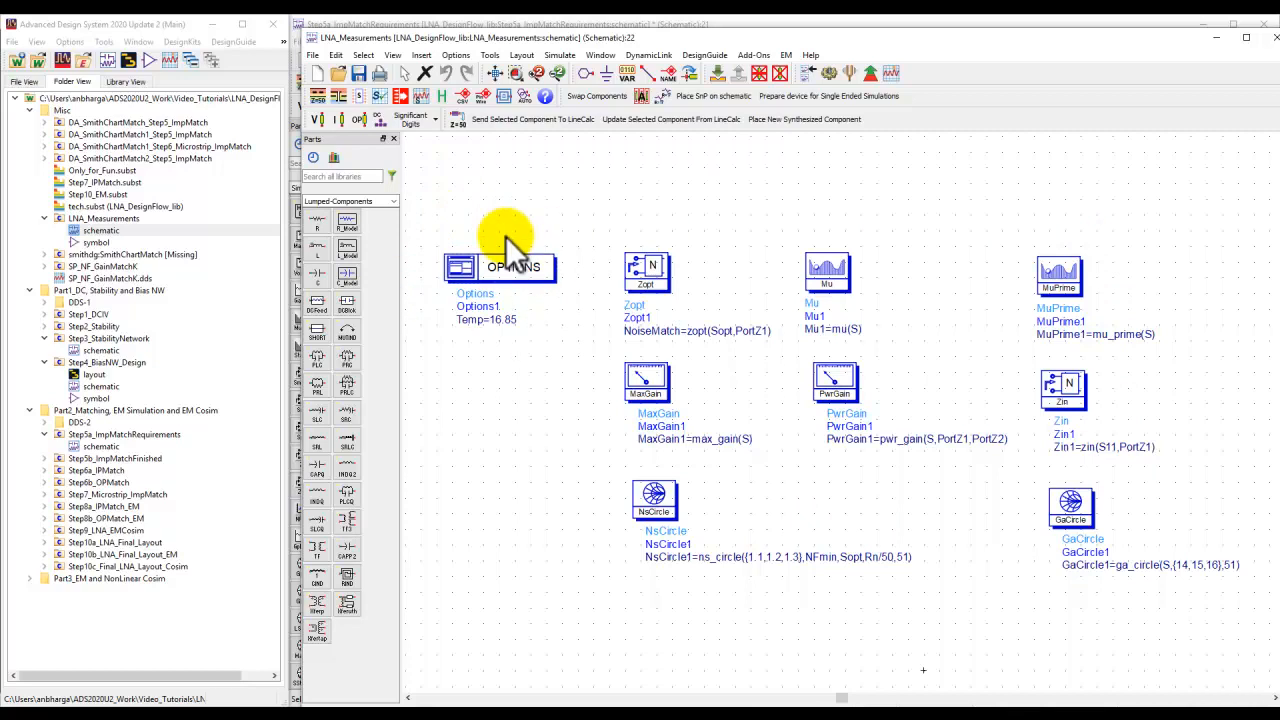
View the LNA_Measurements symbol, close it, and select the LNA Measurement Block in the top-level schematic.
double_click(87, 242)
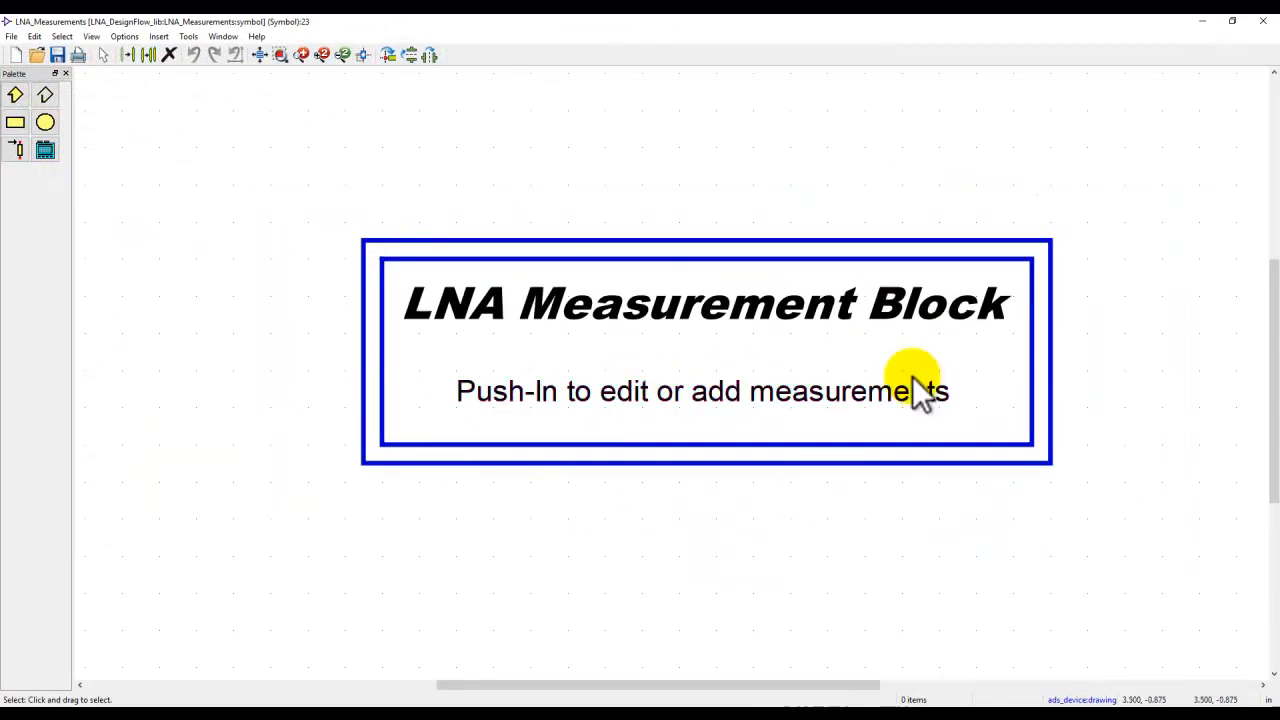
click(1264, 22)
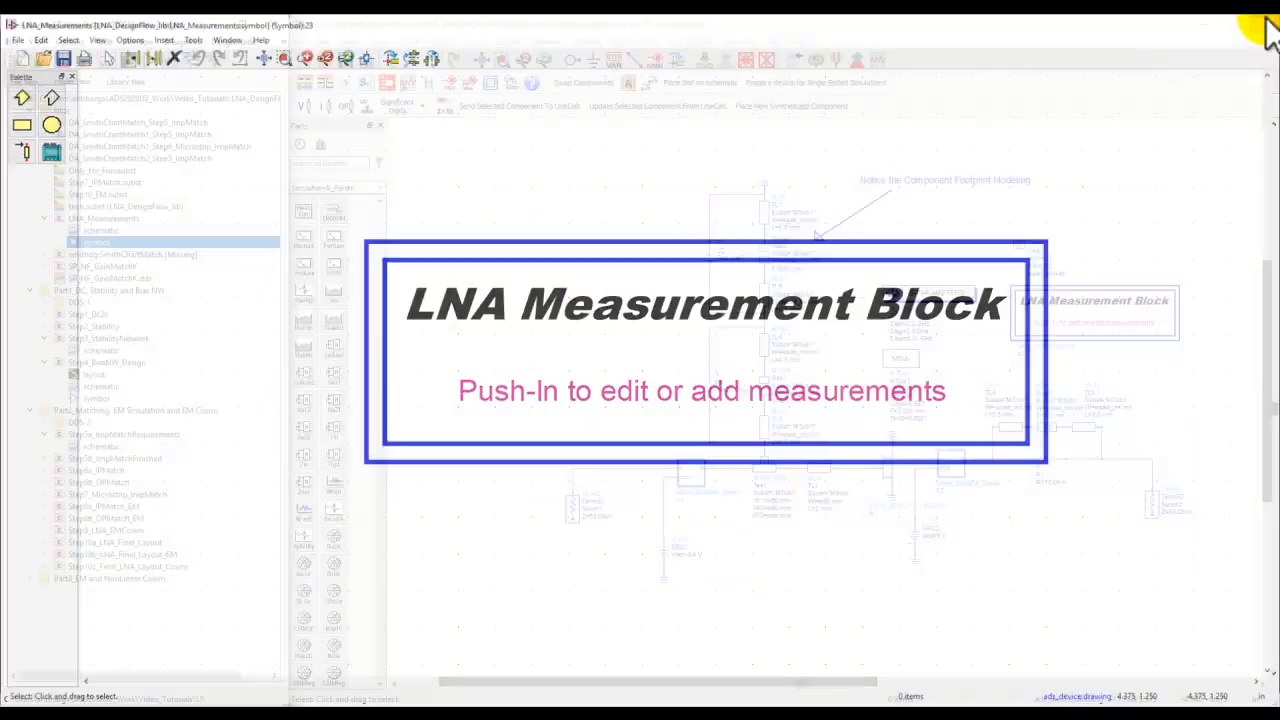
click(1136, 303)
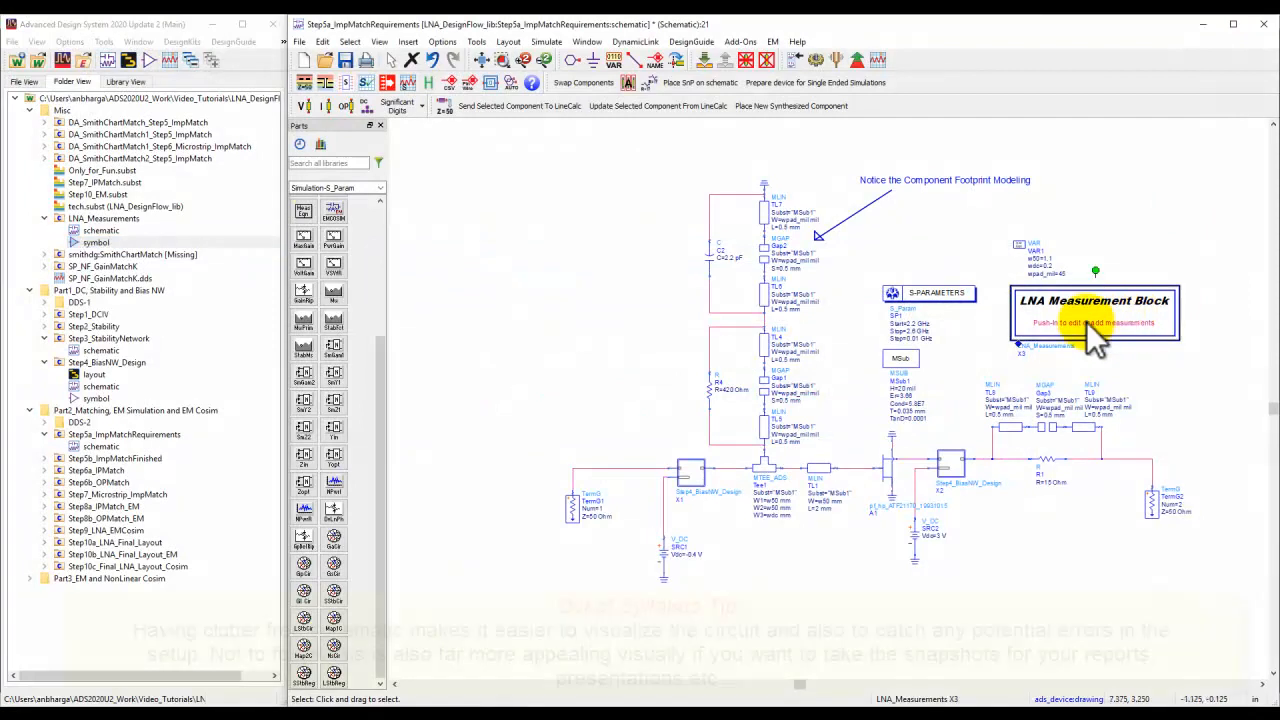
Place a second LNA_Measurements block on the schematic and delete it.
drag(89, 245, 519, 287)
right_click(529, 223)
click(559, 230)
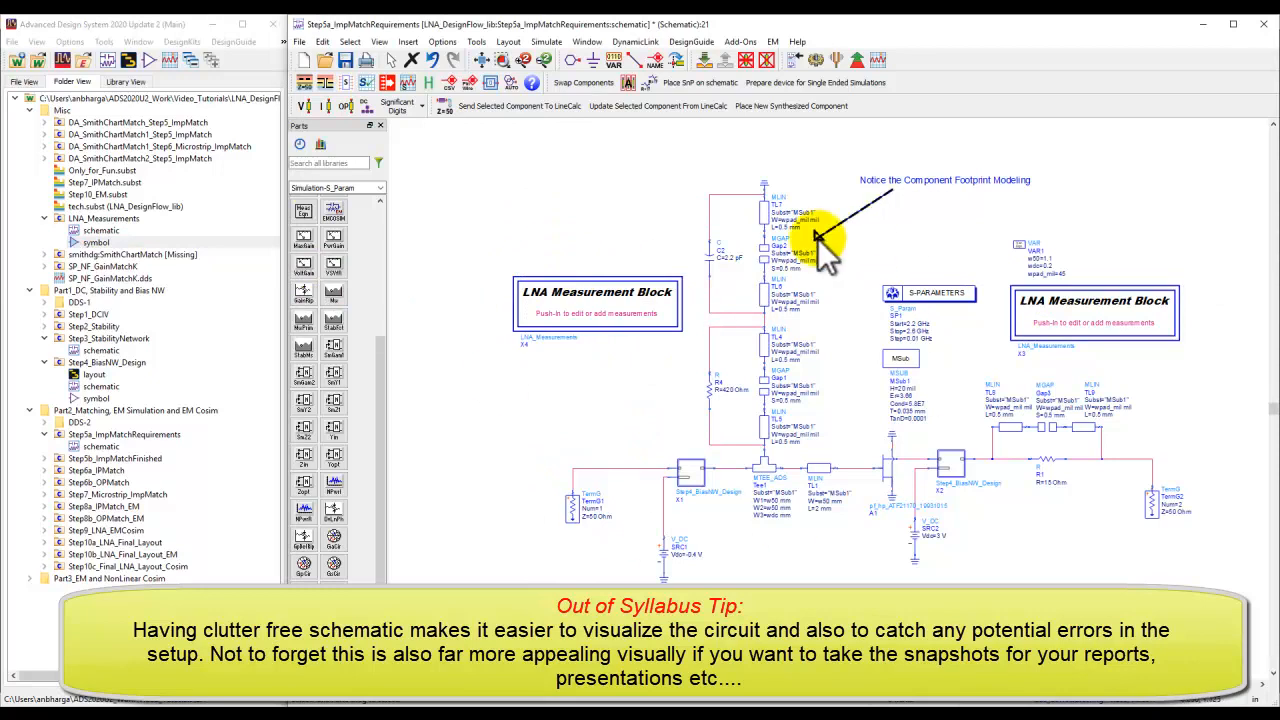
click(595, 313)
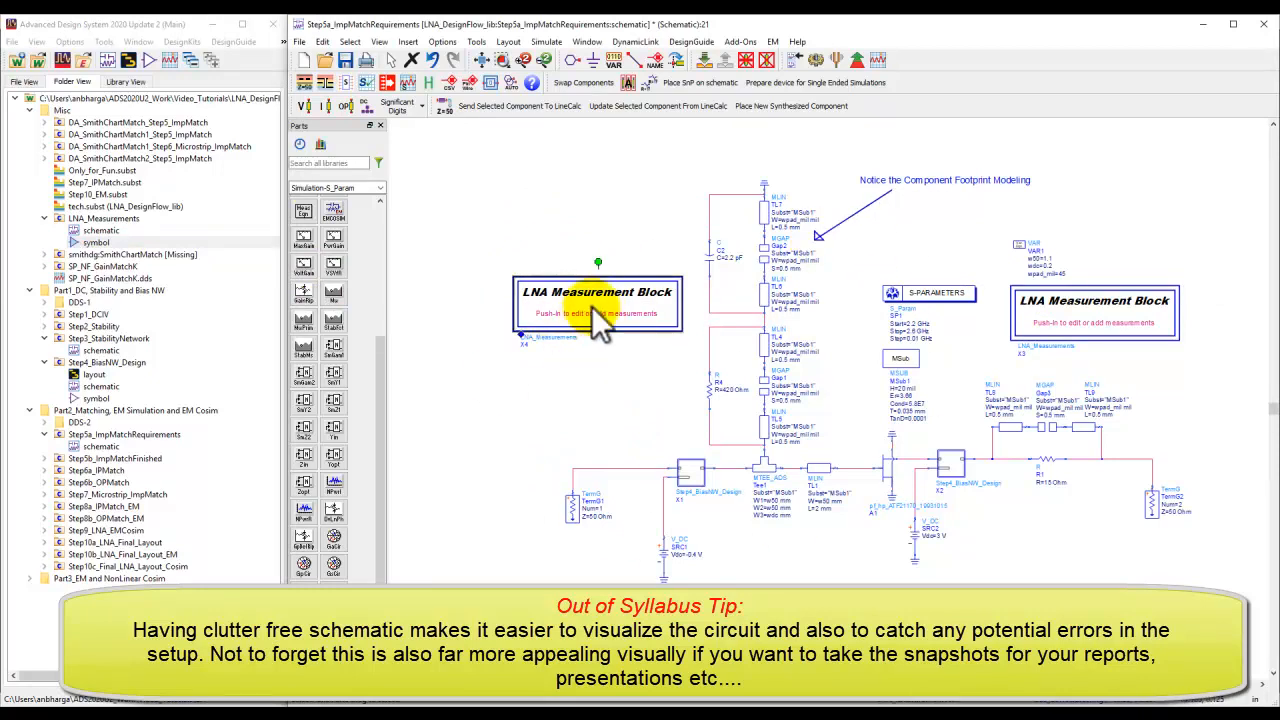
key(Delete)
Push into the LNA Measurement Block X3 to review its measurement equations and return to the top level.
click(1088, 320)
click(704, 60)
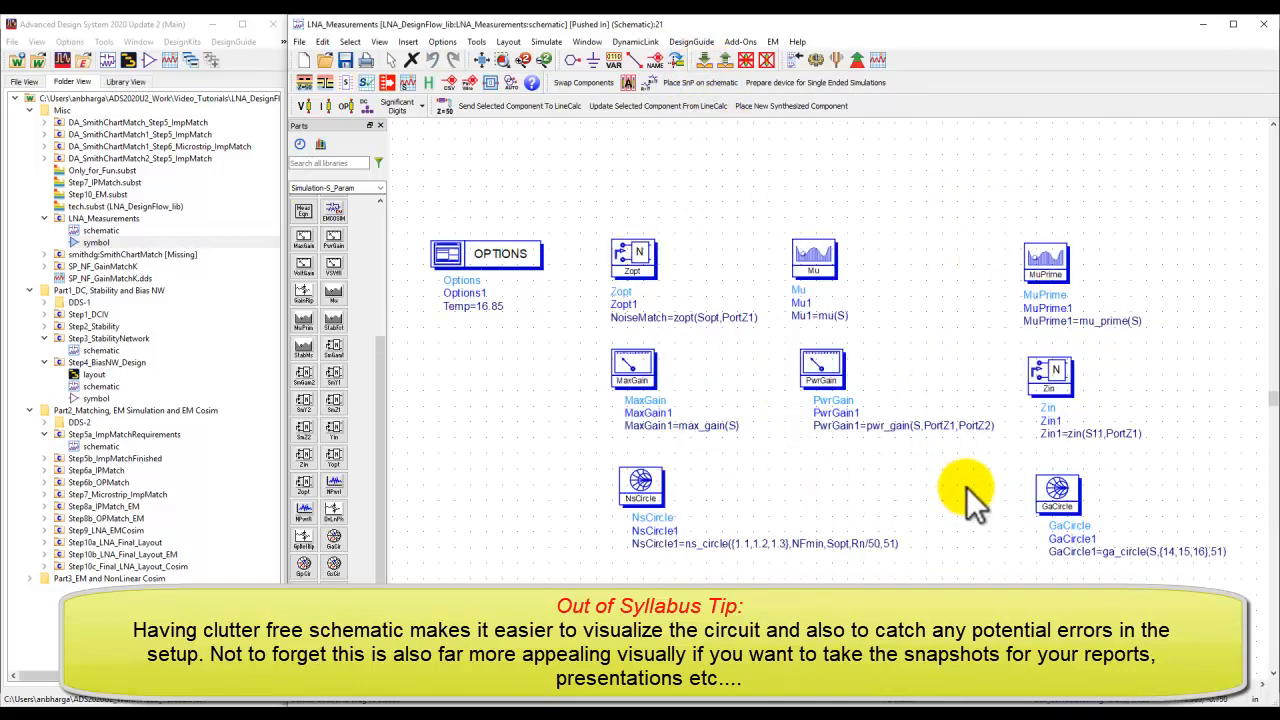
scroll(967, 488, up, 1)
drag(854, 414, 858, 480)
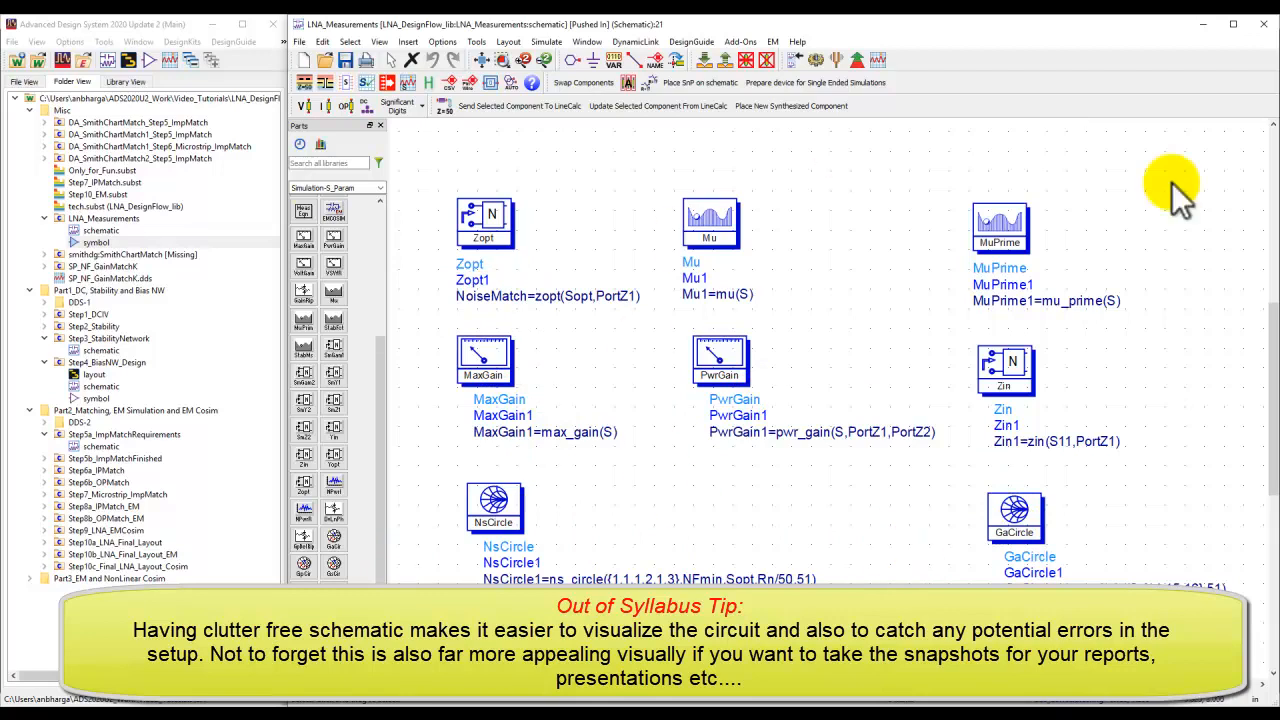
click(722, 57)
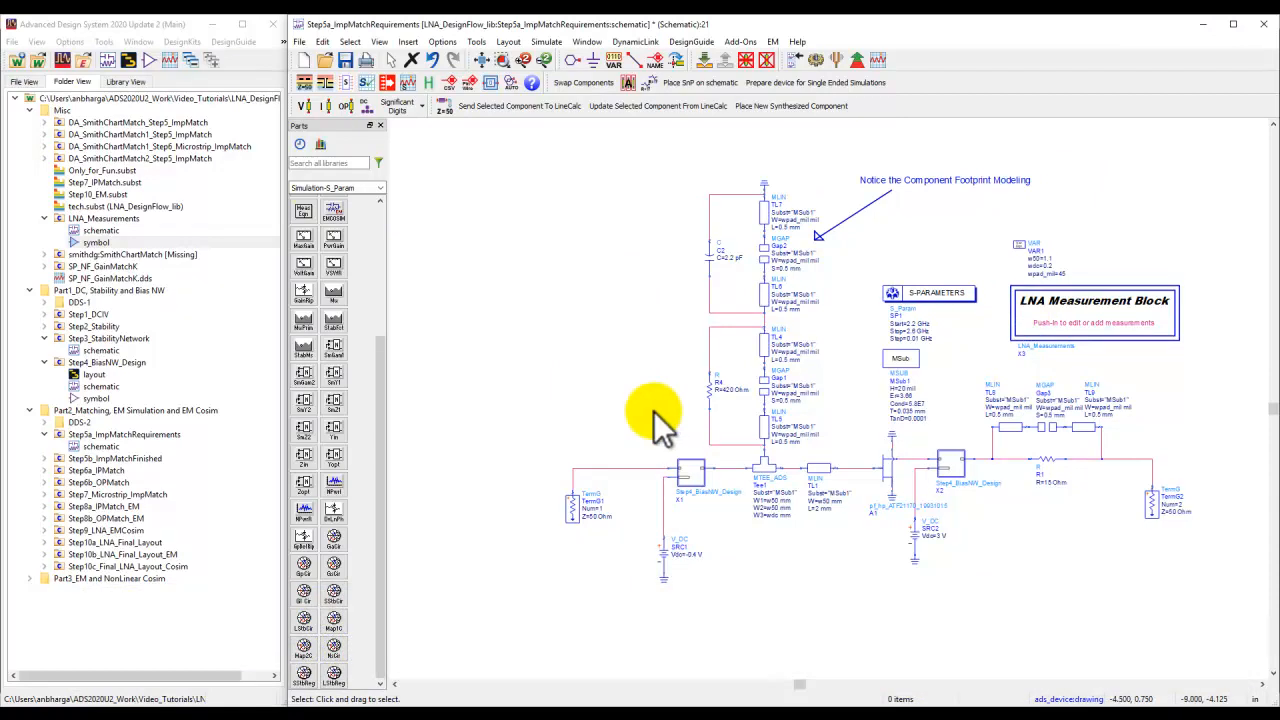
Run the S-parameter simulation and review the resulting data display plots of stability, gain, noise and Smith charts.
click(816, 59)
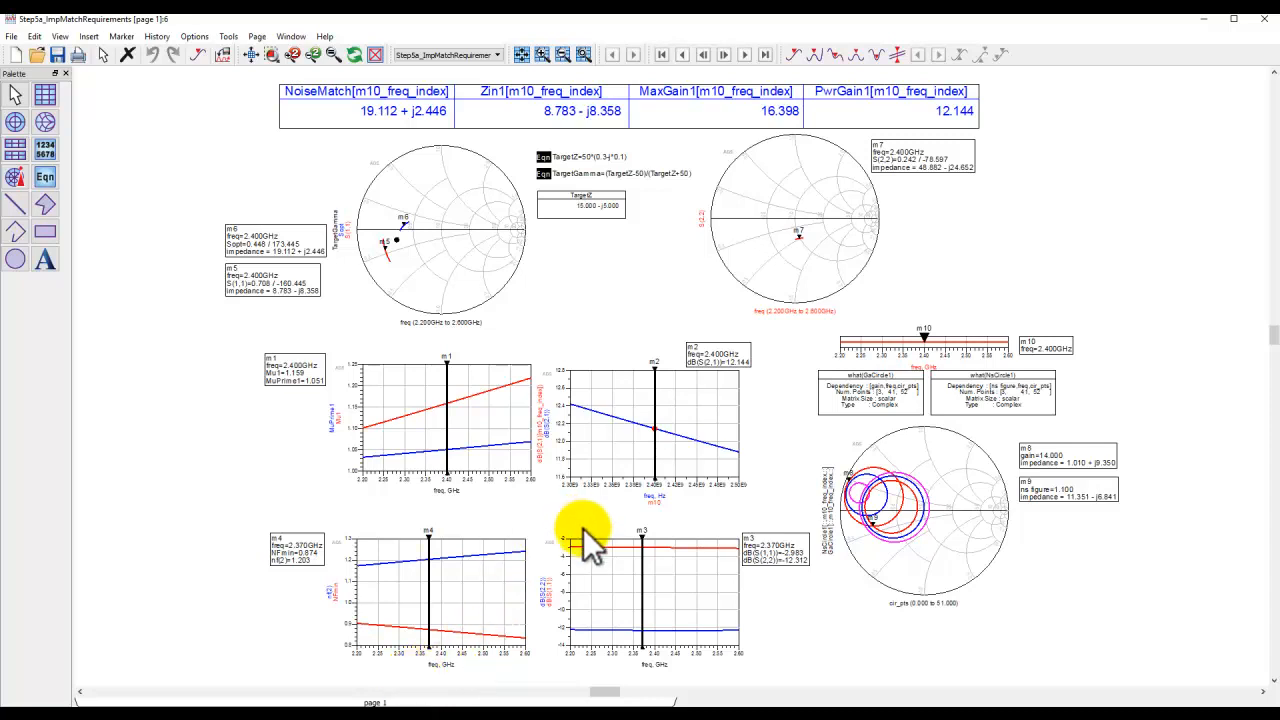
scroll(583, 530, down, 3)
scroll(586, 543, up, 2)
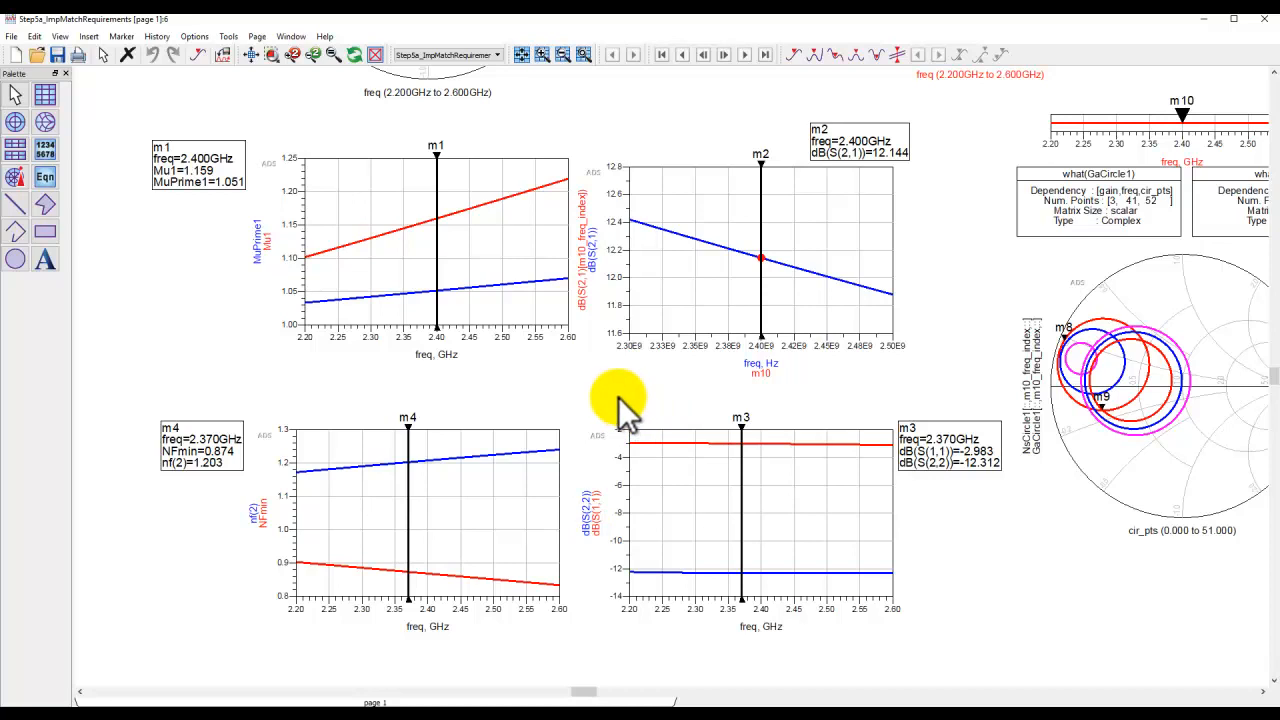
drag(614, 387, 604, 399)
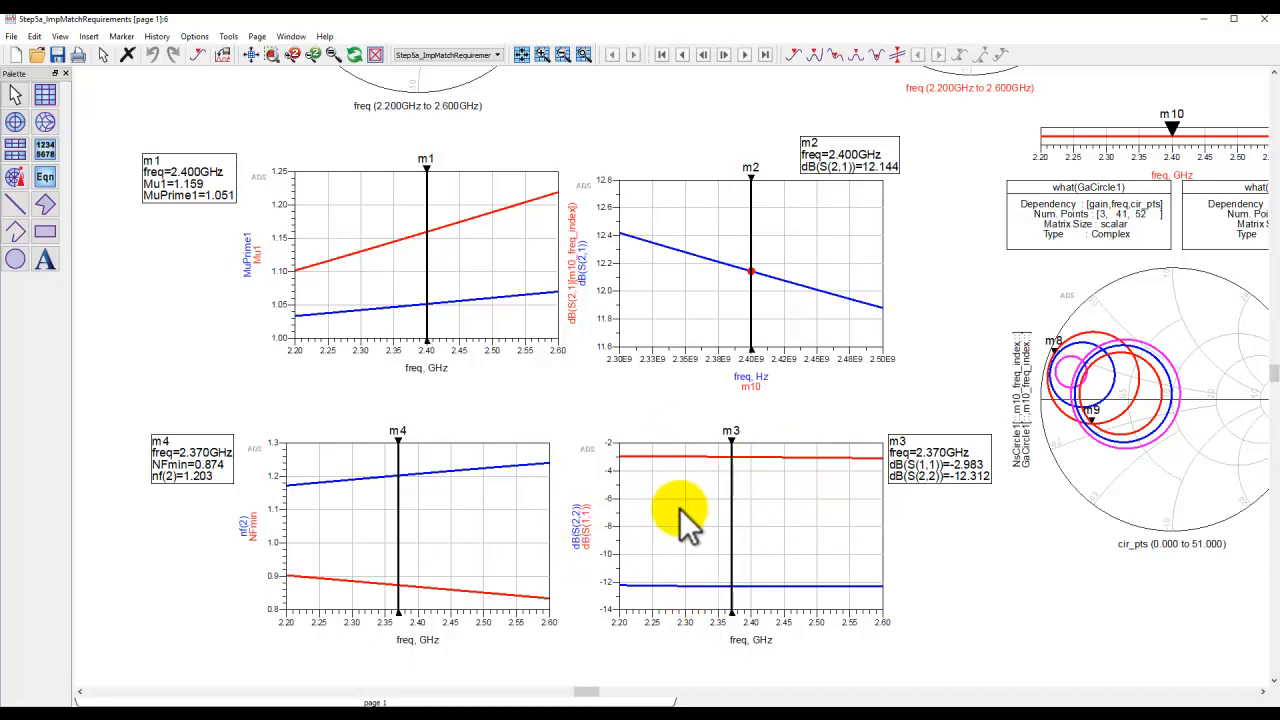
drag(1000, 540, 492, 558)
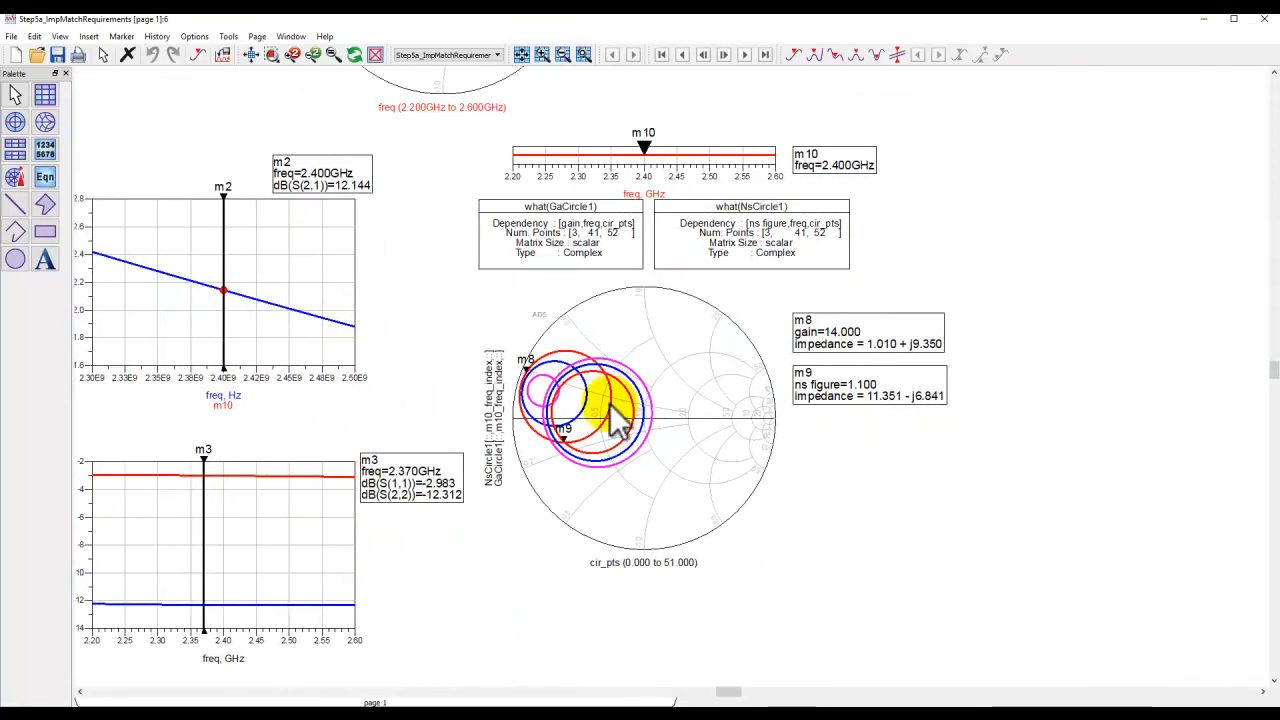
scroll(675, 381, up, 1)
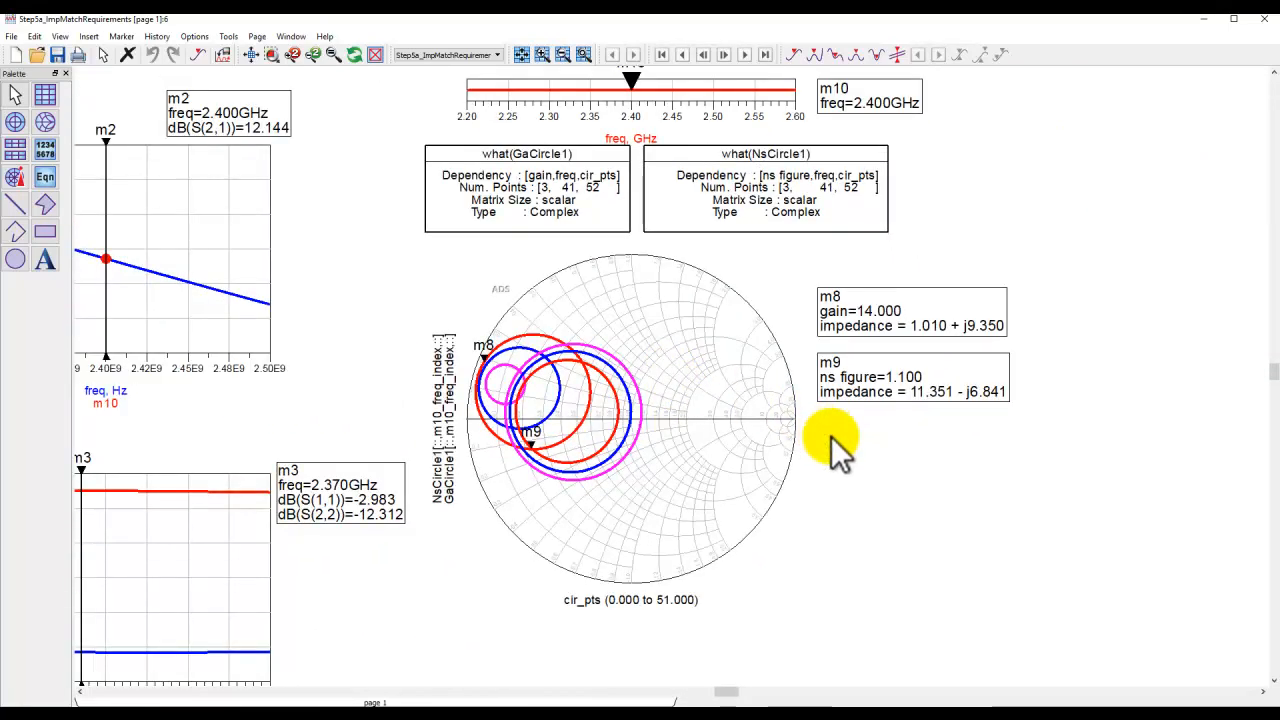
drag(831, 436, 853, 482)
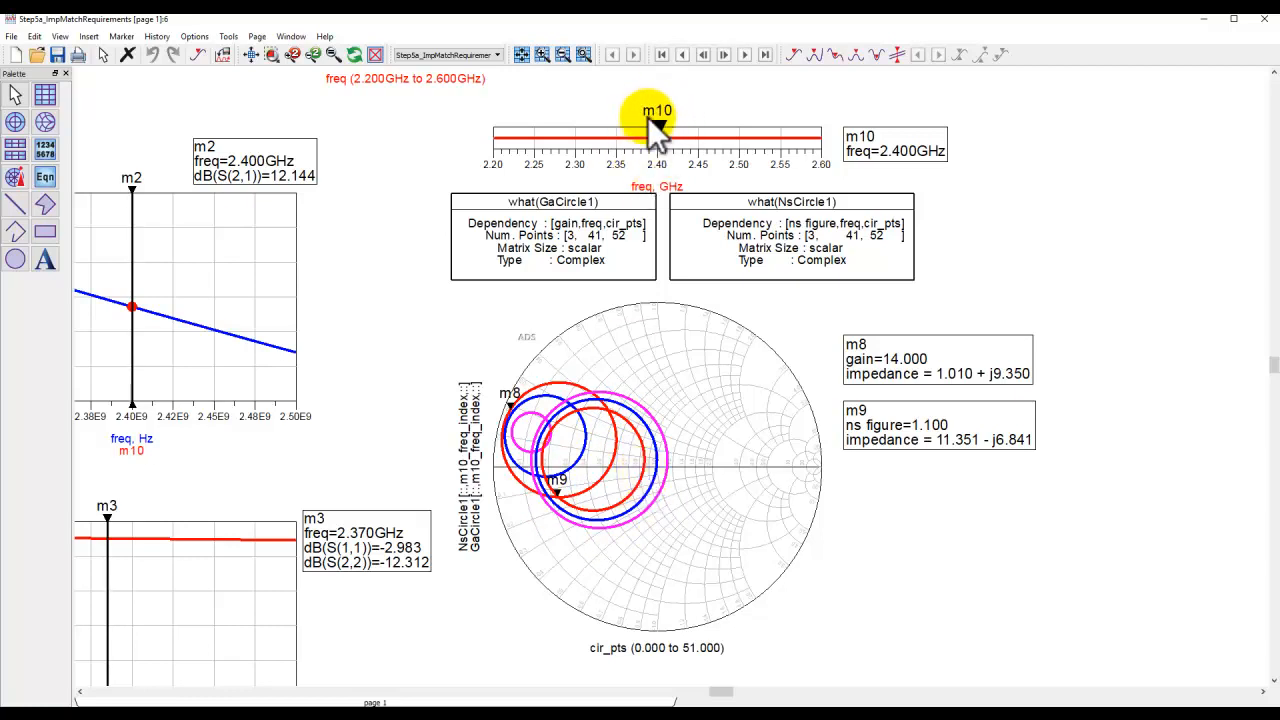
scroll(682, 446, up, 1)
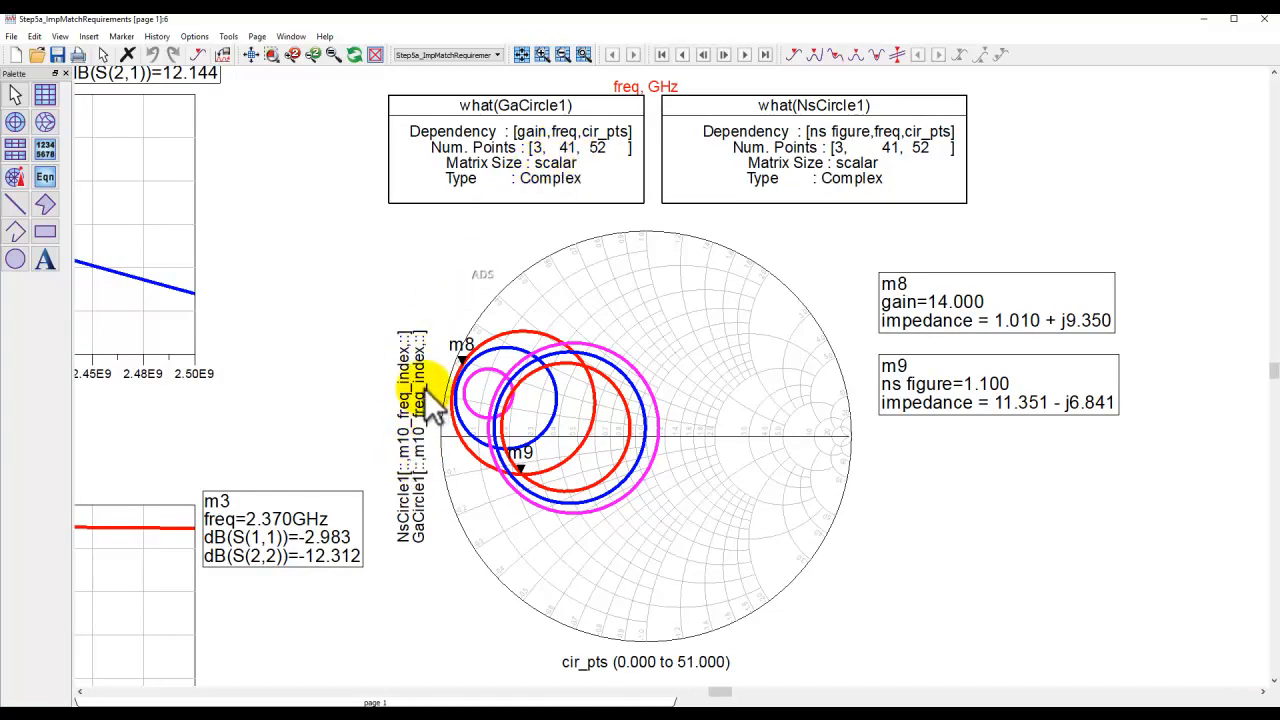
scroll(687, 372, down, 1)
drag(707, 311, 652, 409)
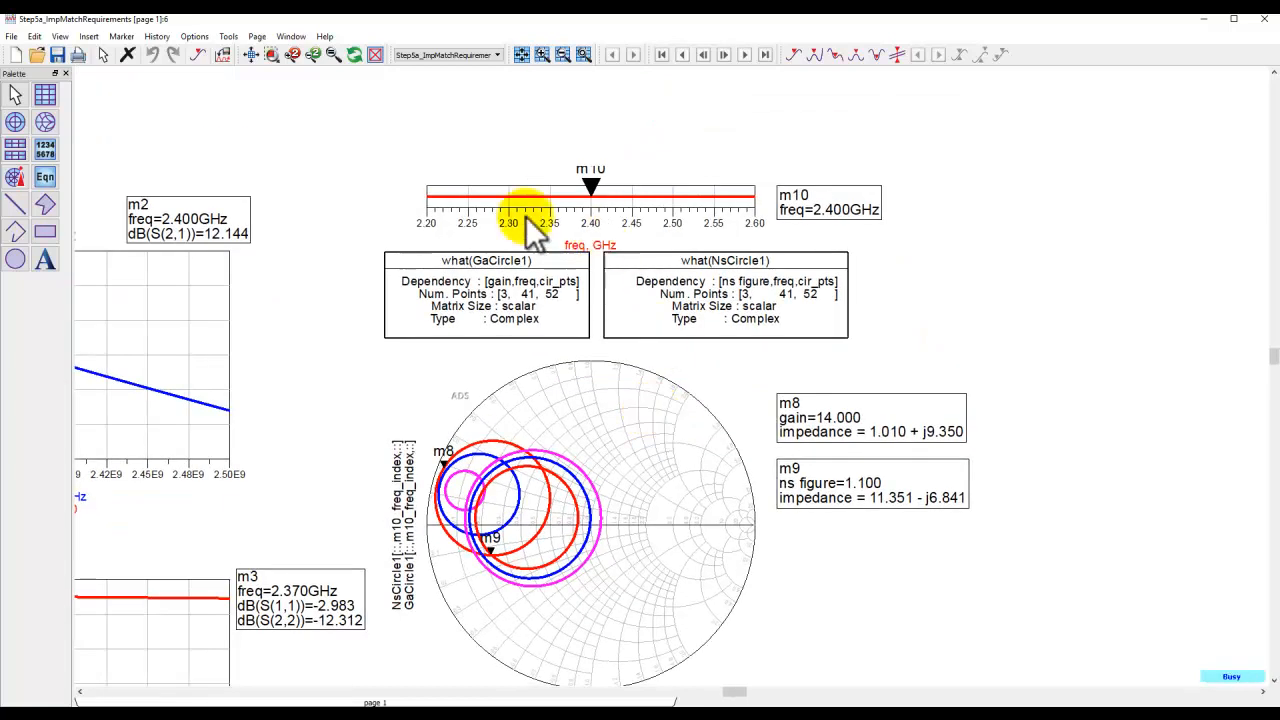
Step the m10 frequency slider marker up through higher frequencies and back to 2.40 GHz to examine how the circles shift.
click(88, 38)
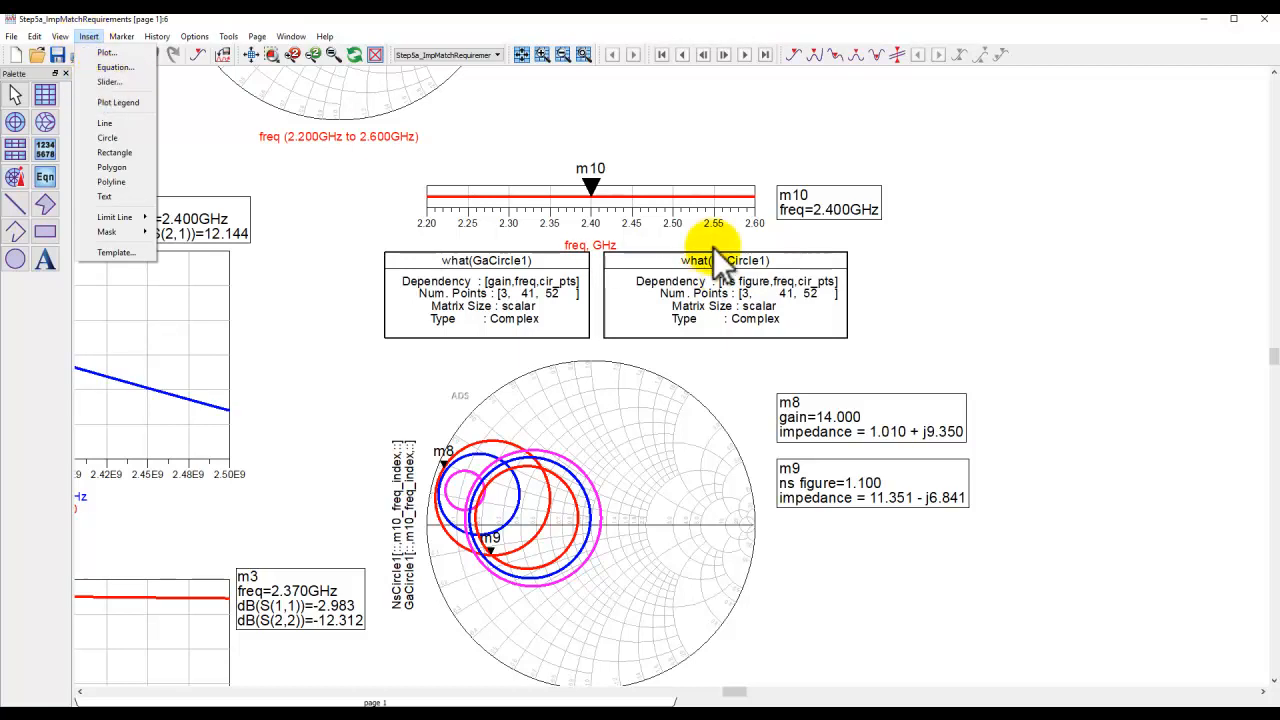
click(912, 297)
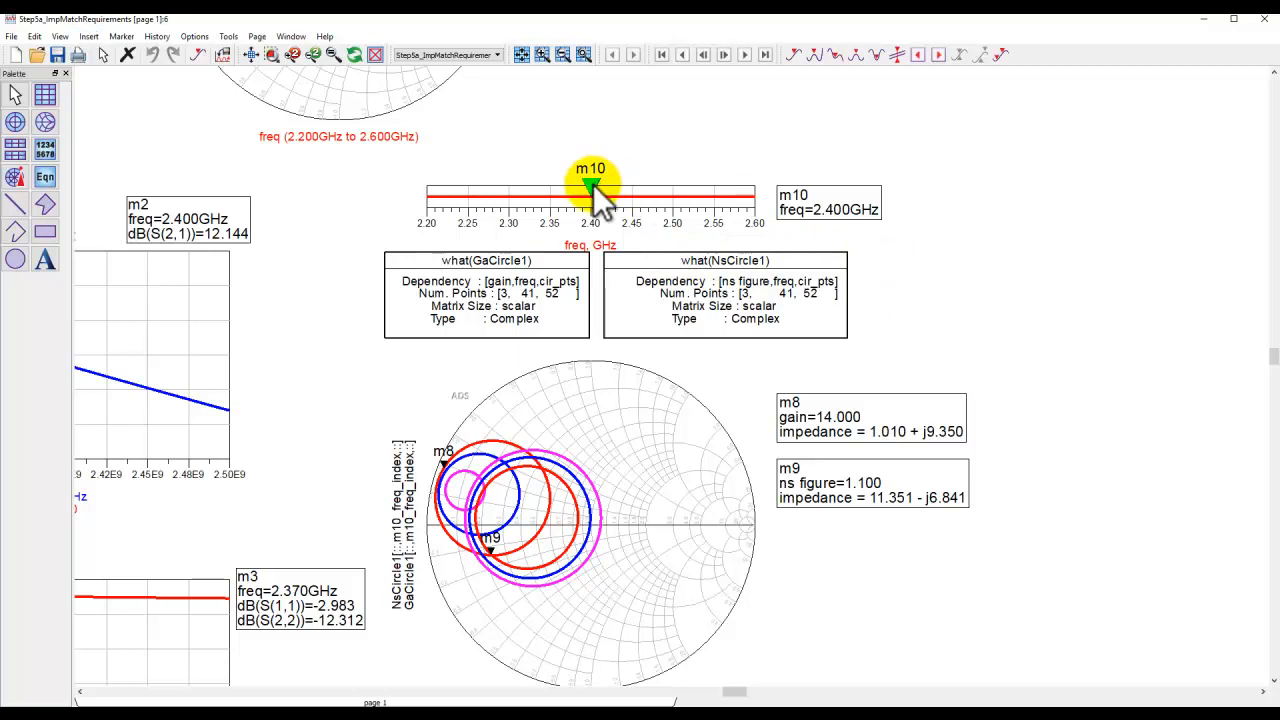
key(Right)
key(Right)
key(Right)
key(Right)
key(Right)
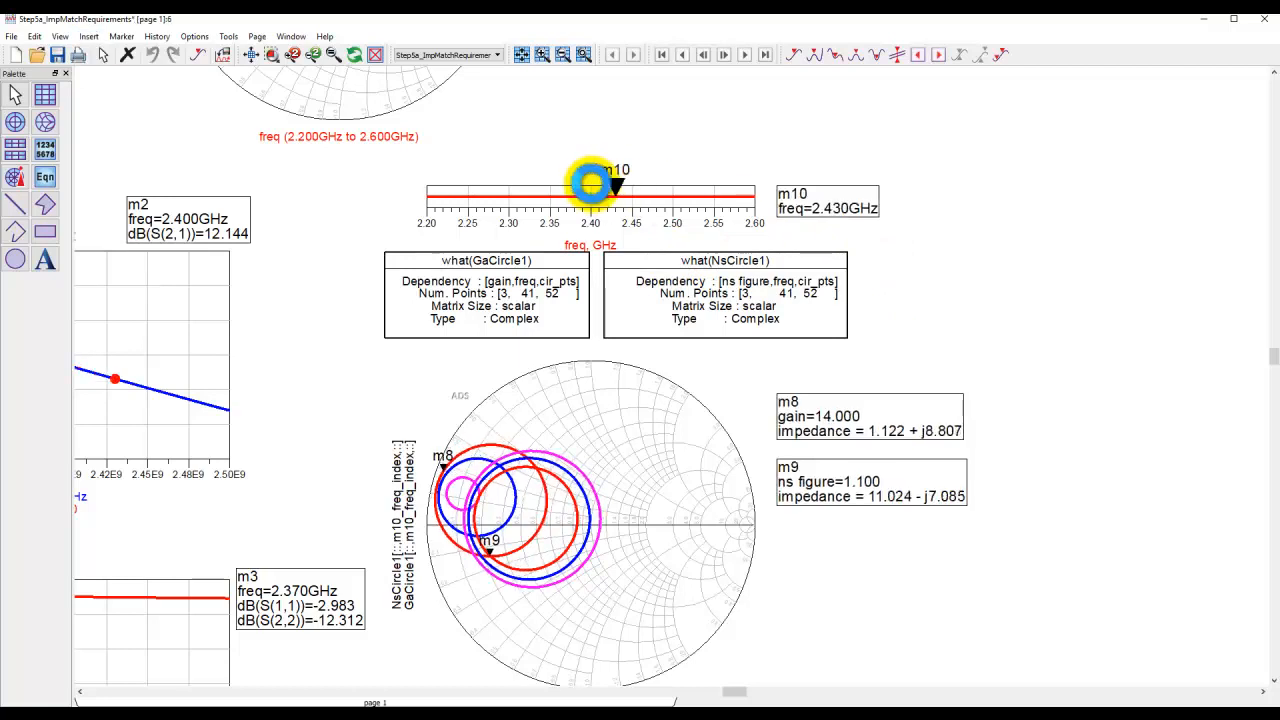
key(Right)
key(Right)
key(Right)
key(Right)
key(Right)
key(Right)
key(Right)
key(Right)
key(Right)
key(Right)
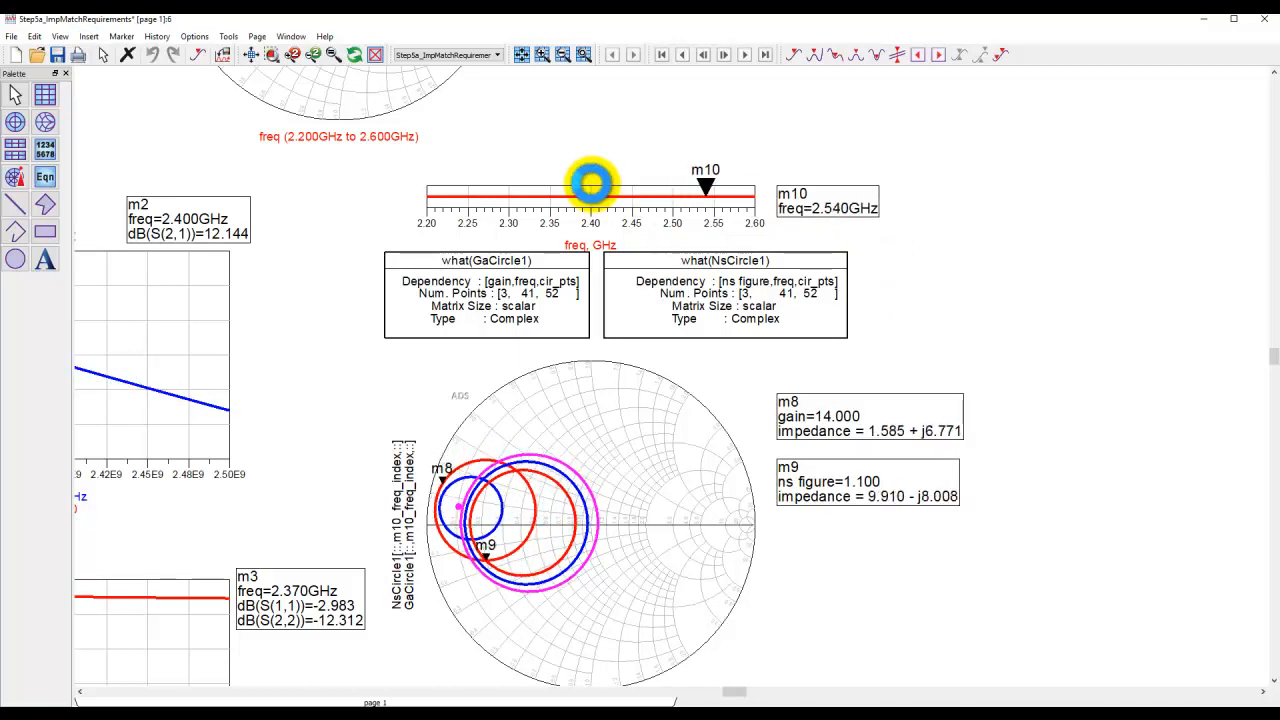
key(Left)
key(Left)
key(Left)
key(Left)
key(Left)
key(Left)
key(Left)
key(Left)
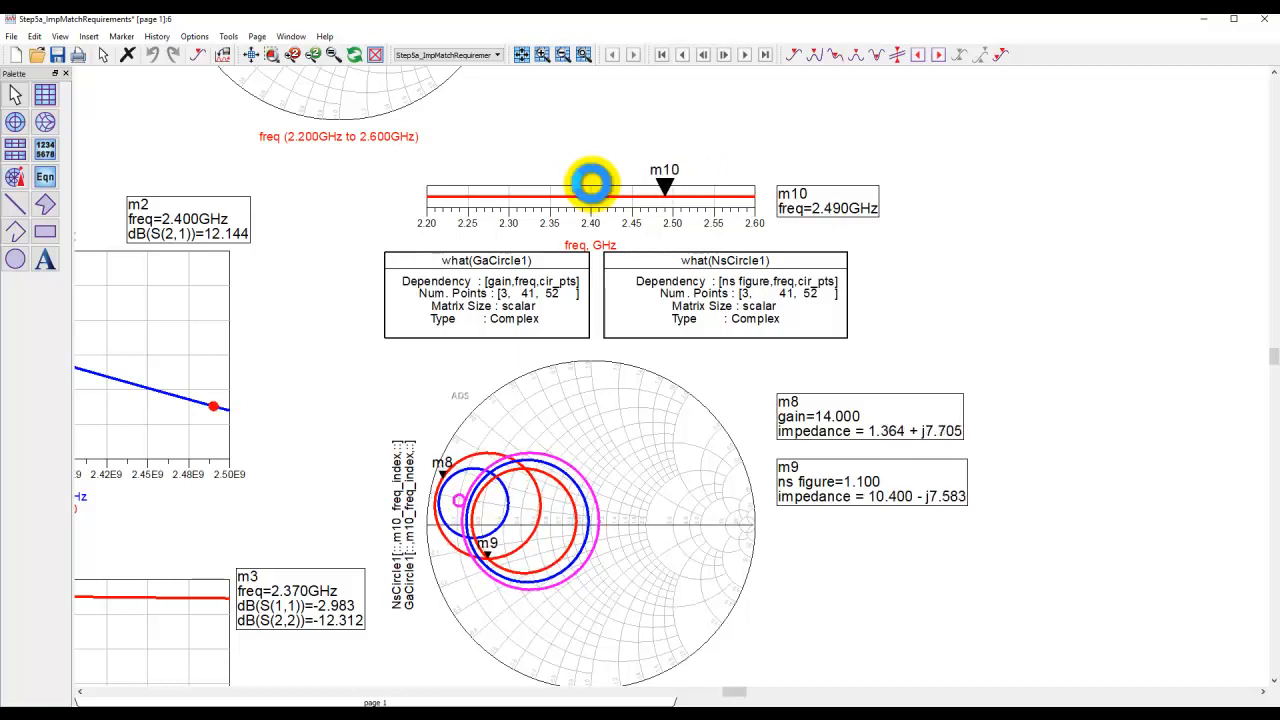
key(Left)
key(Left)
key(Left)
key(Left)
key(Left)
key(Left)
key(Left)
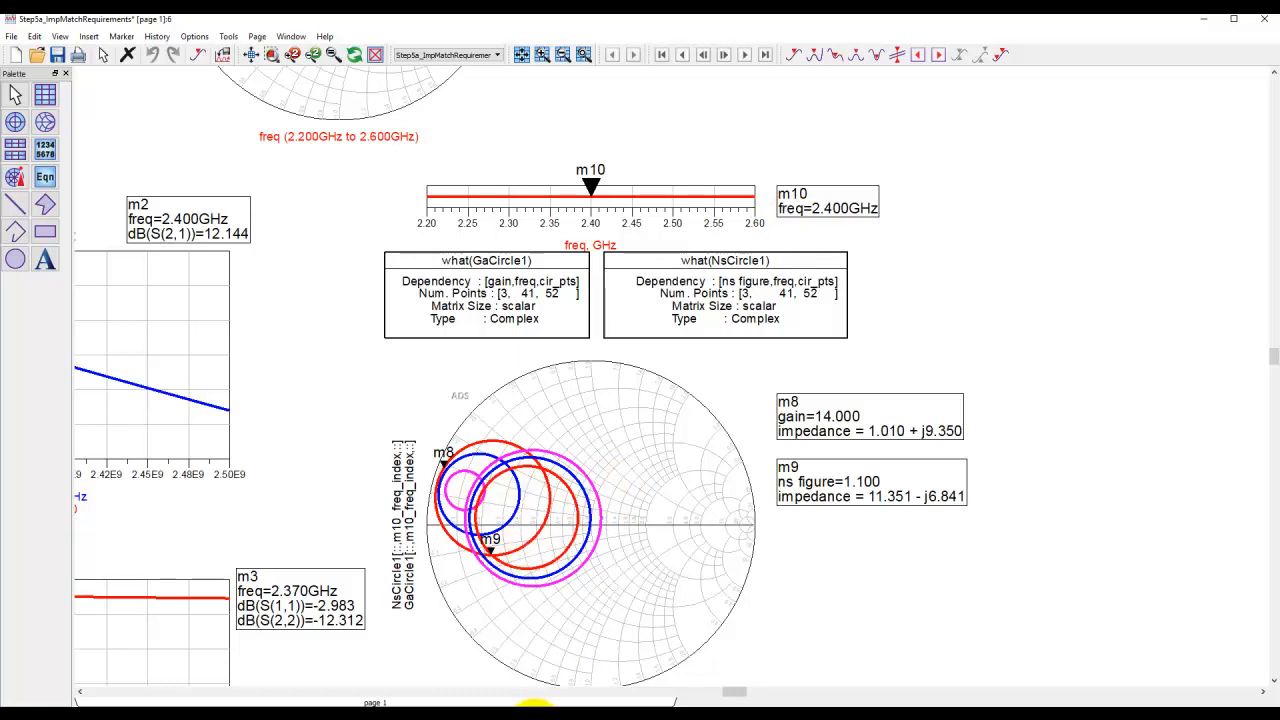
Examine the NsCircle and GaCircle equations inside the LNA Measurement Block, then return and minimize the schematic window.
click(650, 672)
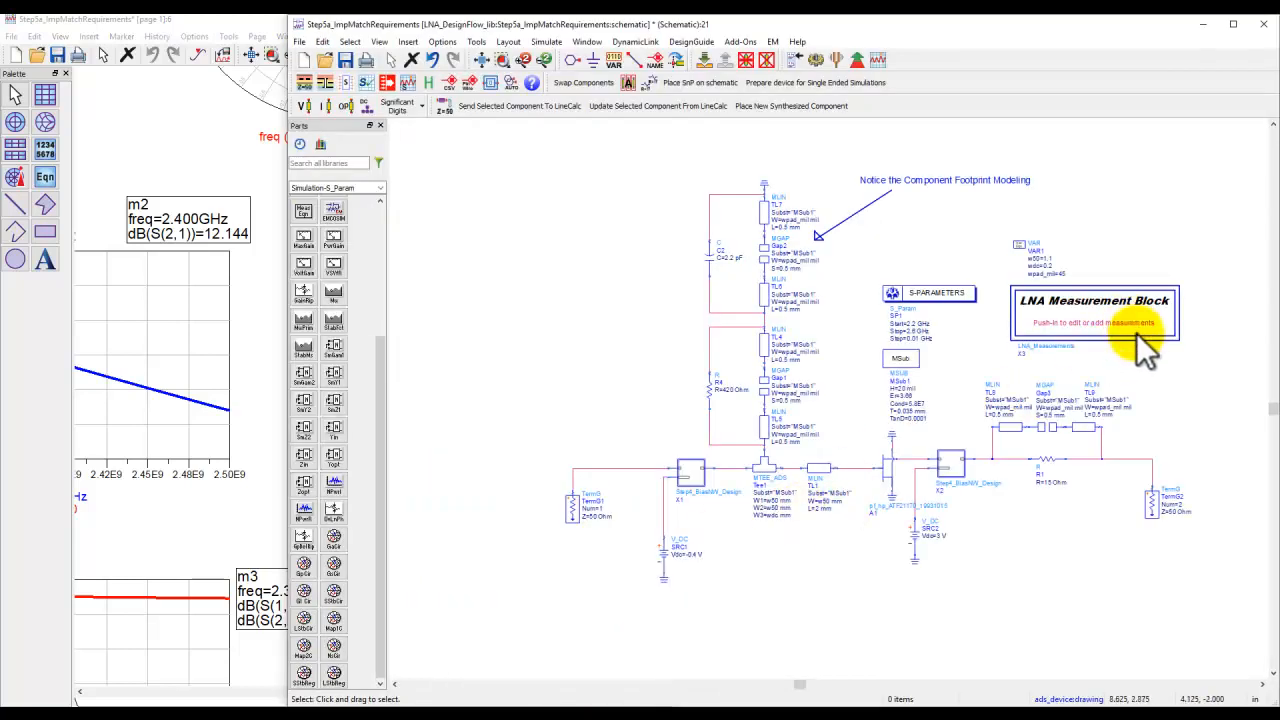
click(707, 59)
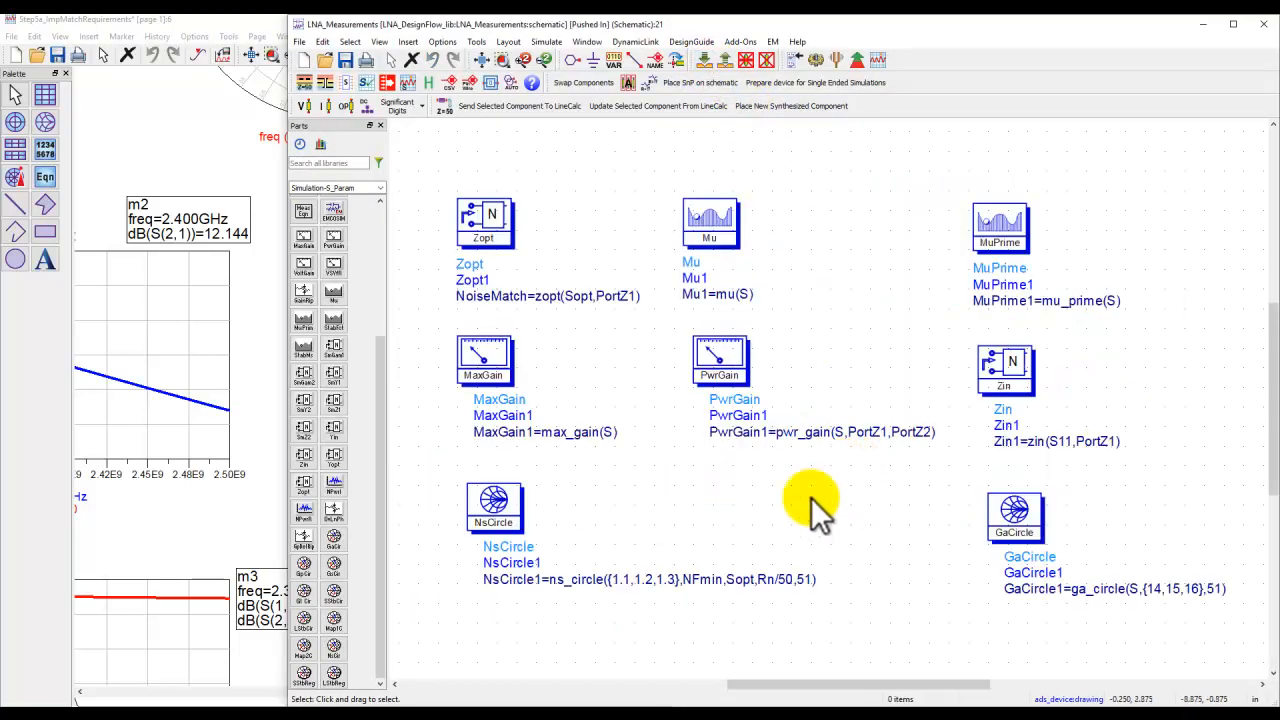
scroll(706, 542, up, 1)
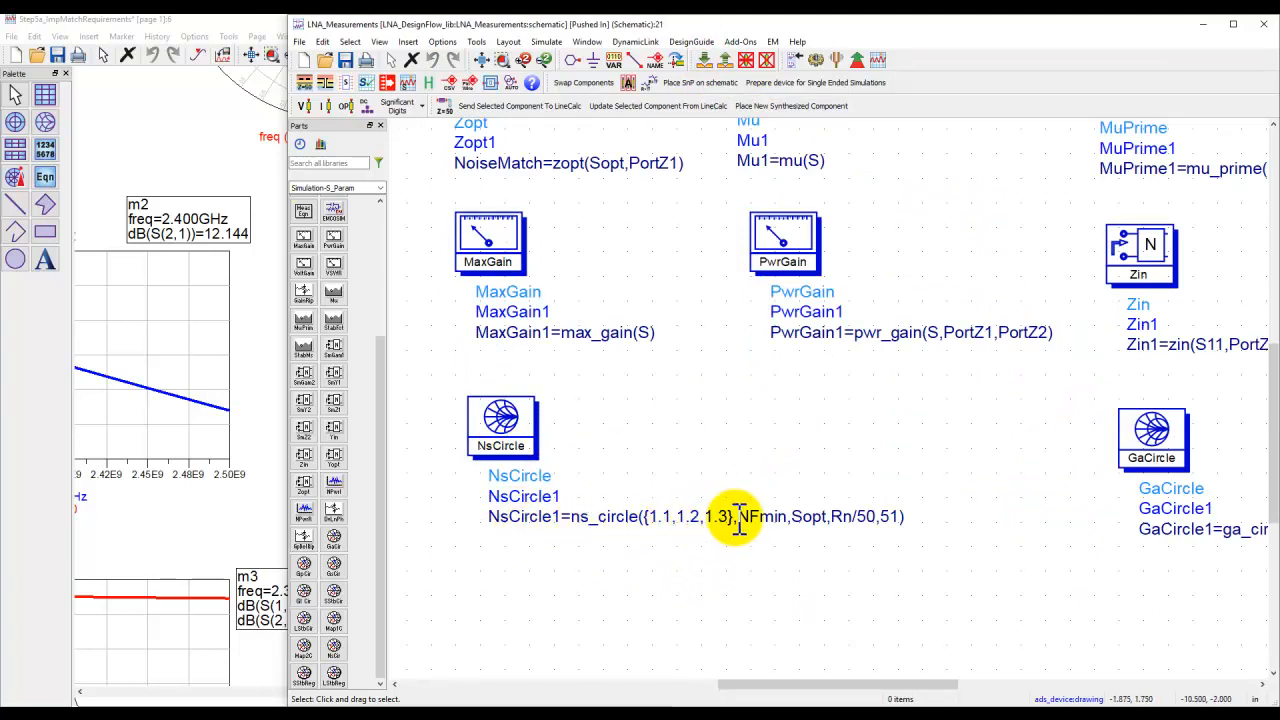
drag(1160, 600, 651, 600)
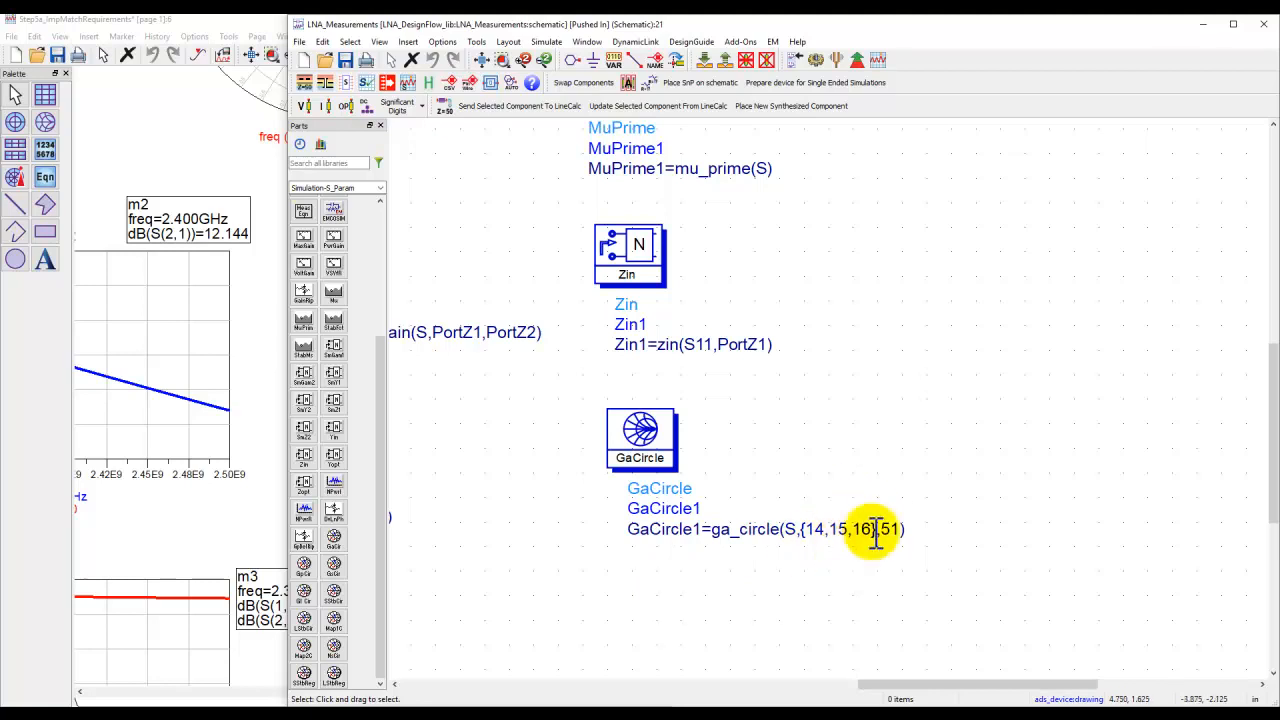
click(482, 59)
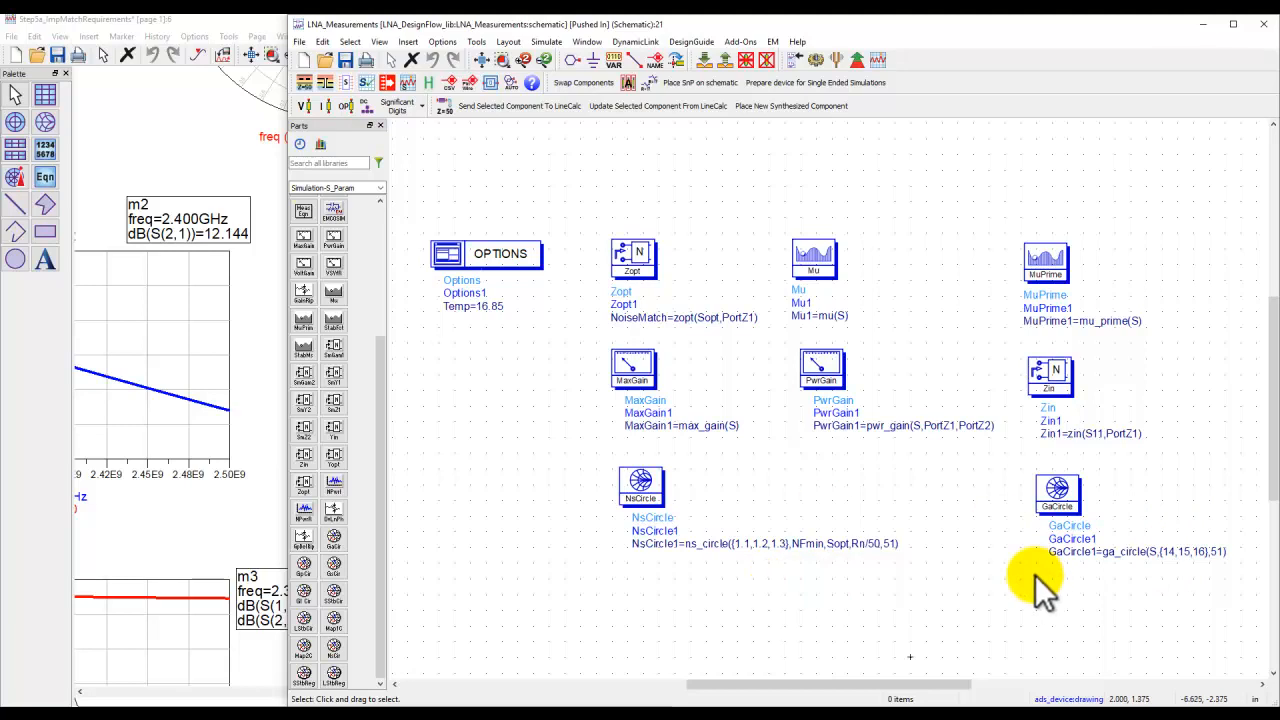
click(717, 60)
click(1203, 23)
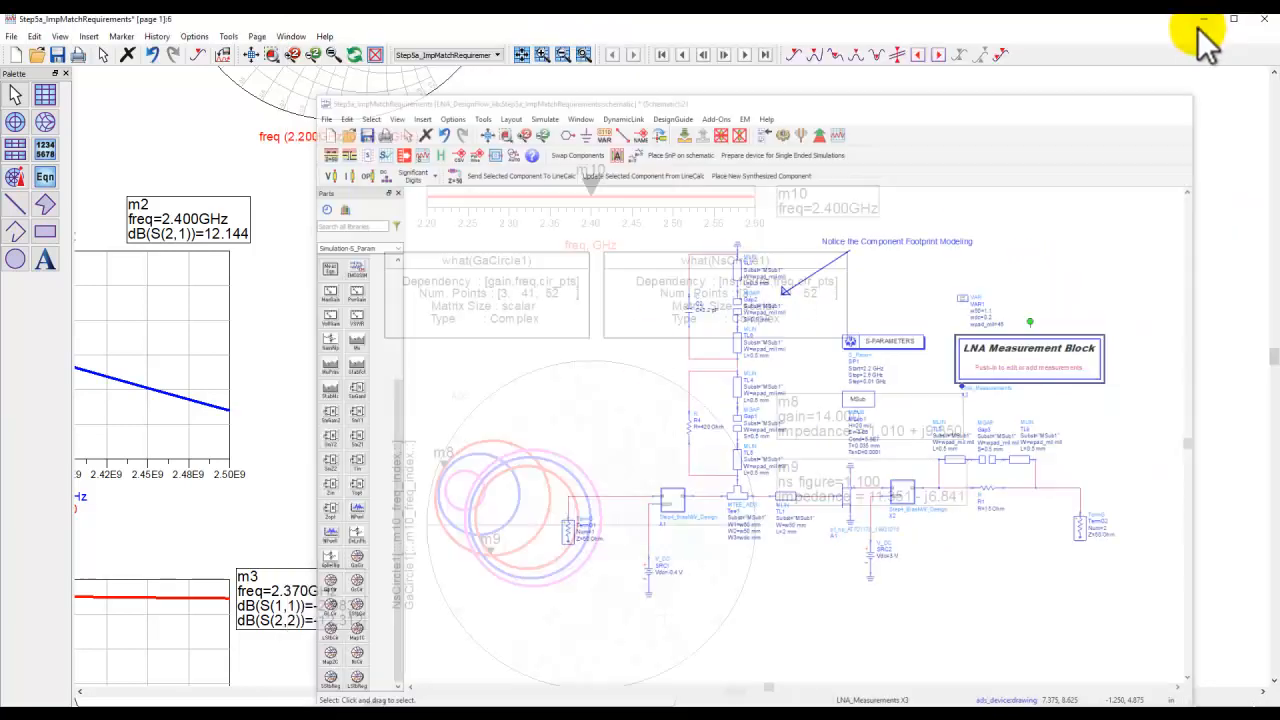
Zoom into the Smith chart showing Sopt, S(1,1) and the target gamma point, then fit the whole page.
drag(421, 429, 802, 520)
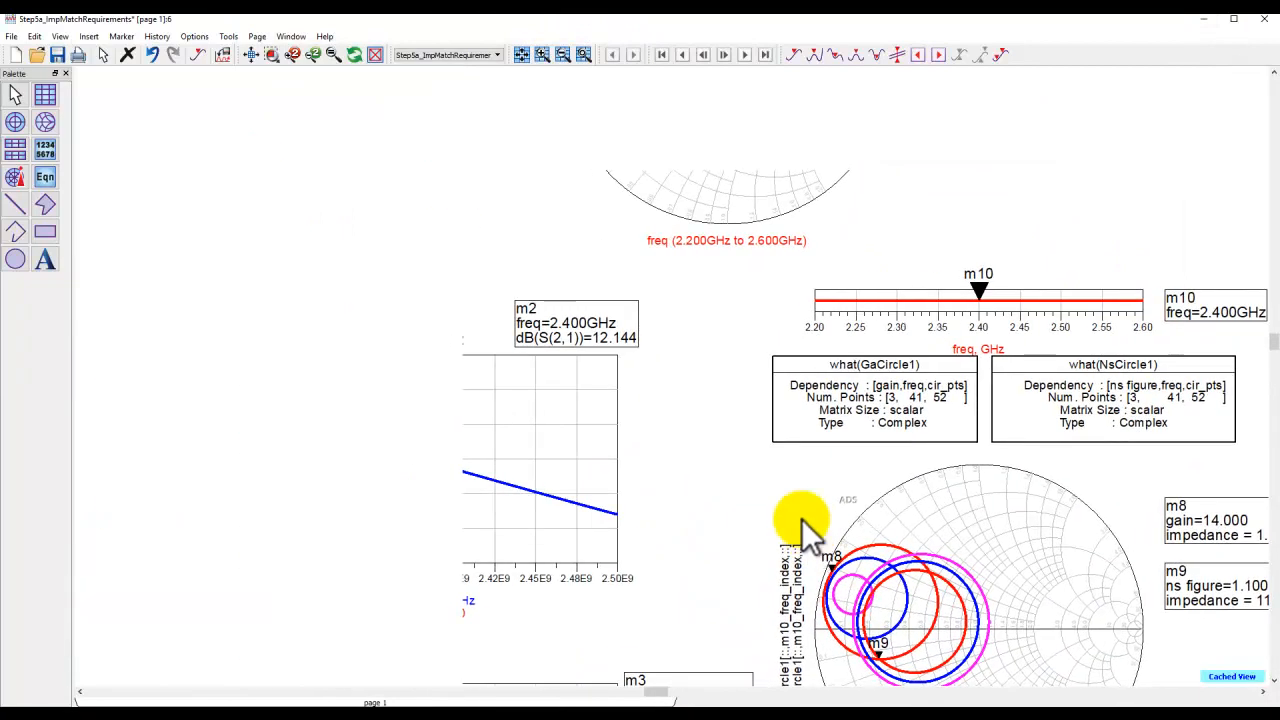
scroll(527, 327, down, 2)
click(250, 54)
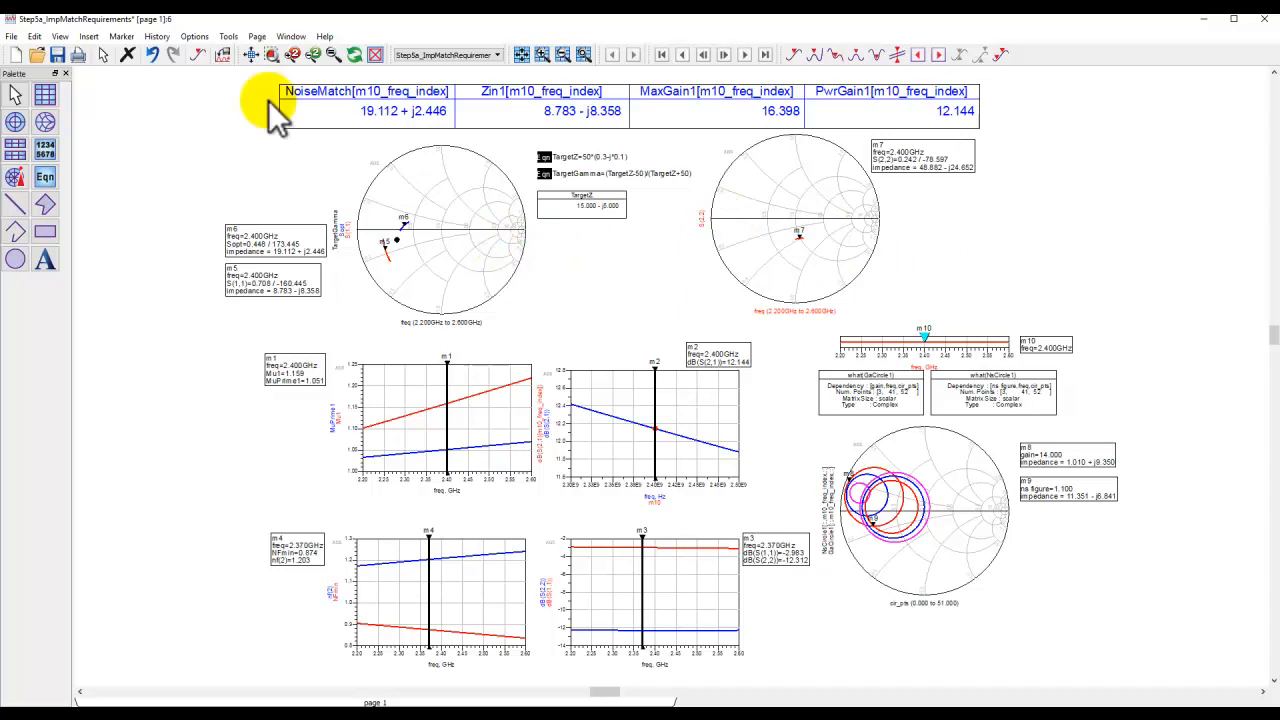
click(270, 54)
drag(222, 121, 646, 304)
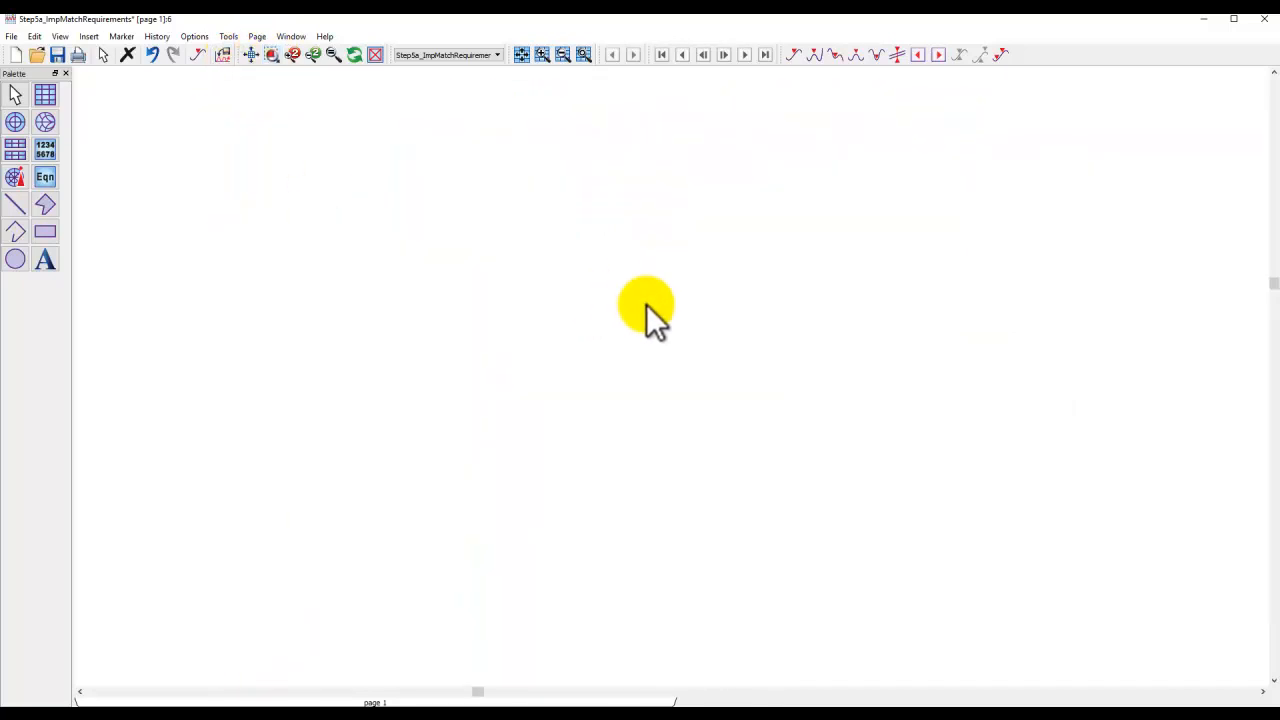
click(272, 51)
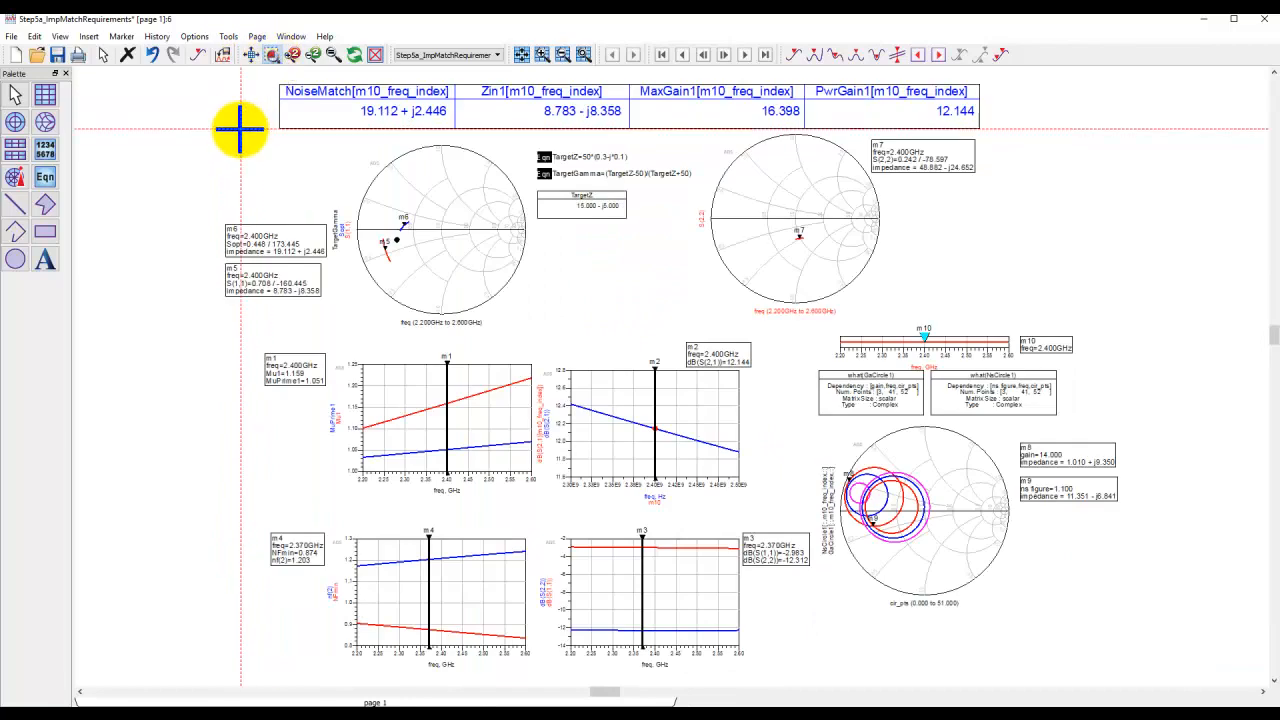
drag(222, 125, 694, 337)
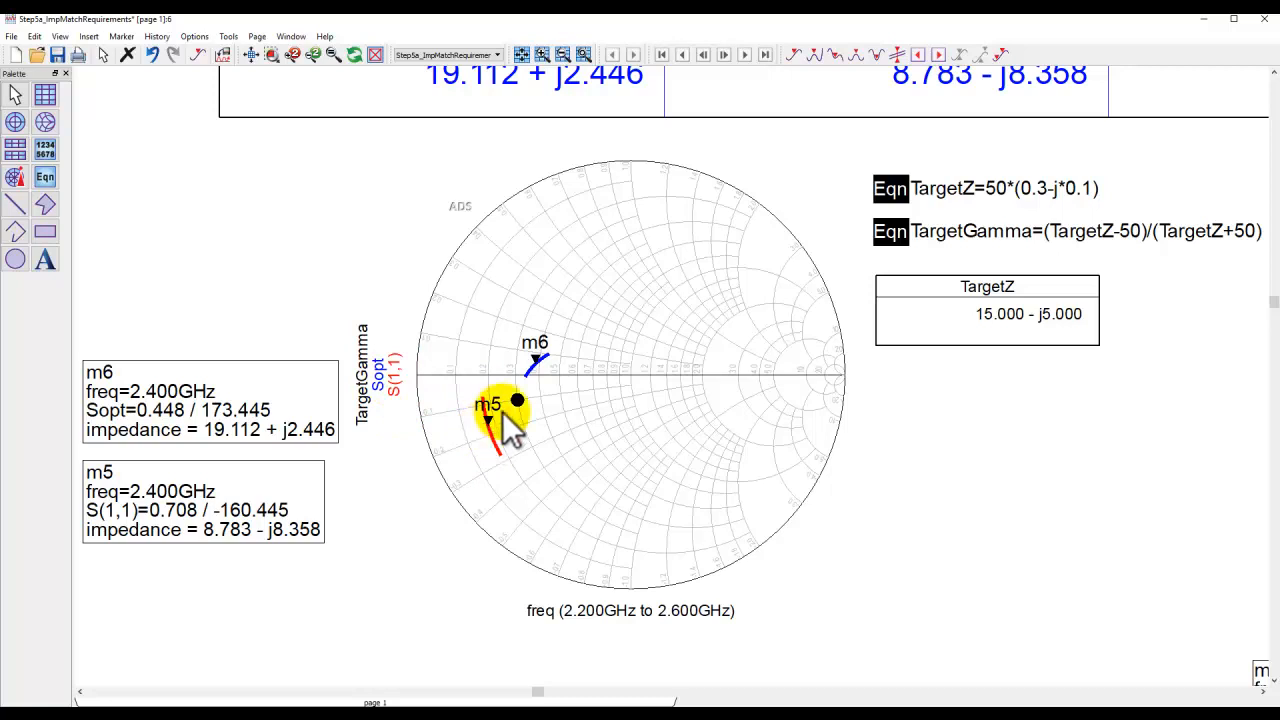
mouse_move(495, 411)
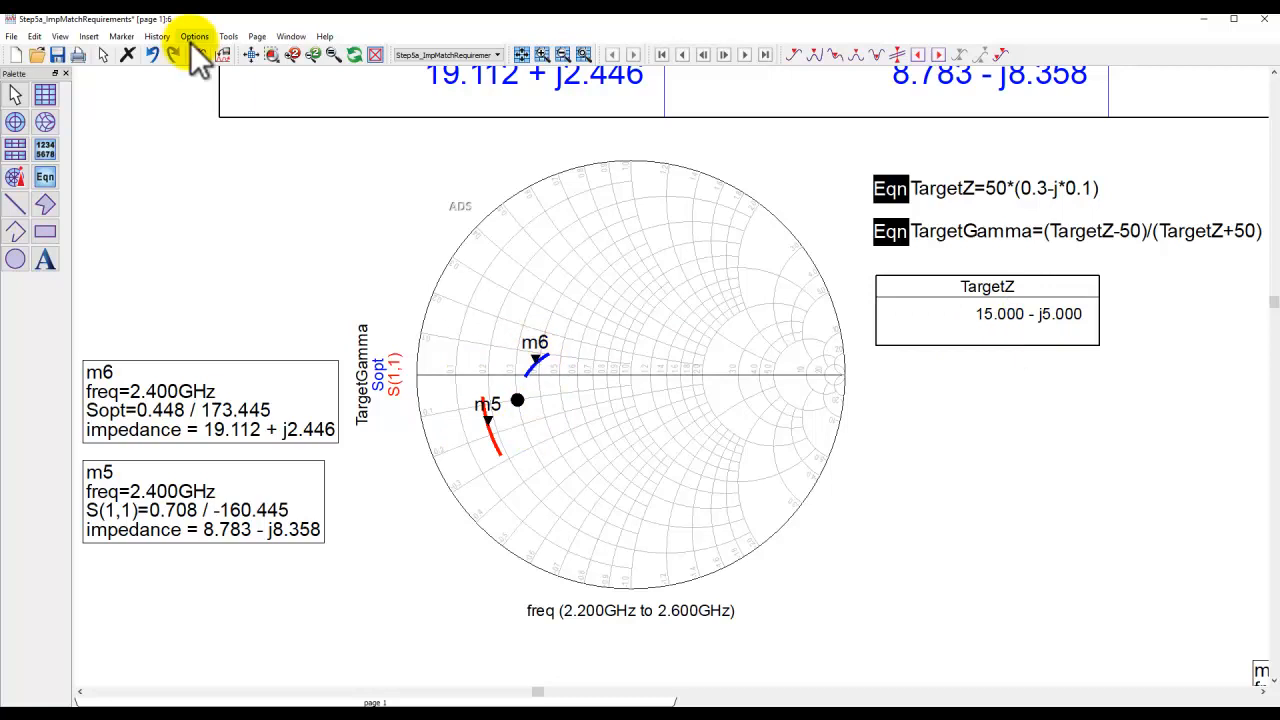
click(270, 52)
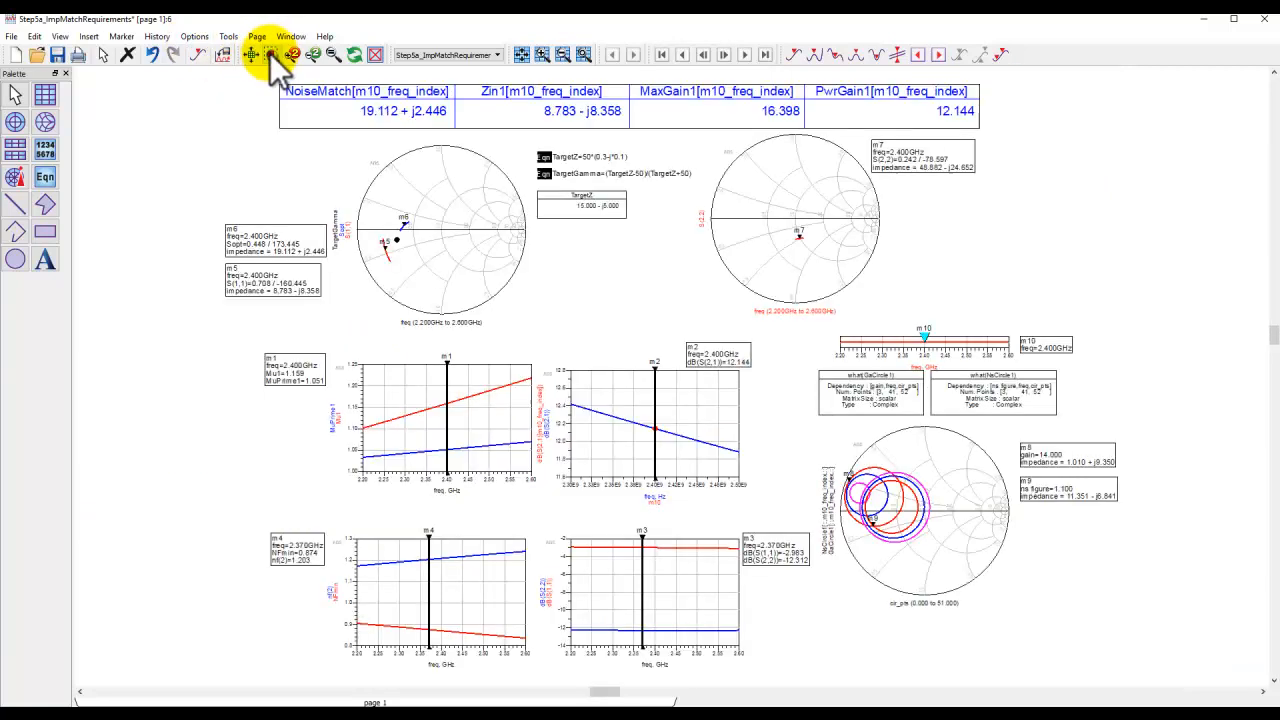
Zoom onto the gain and noise circles and move marker m8 onto the 16 dB available-gain circle.
drag(808, 418, 1132, 615)
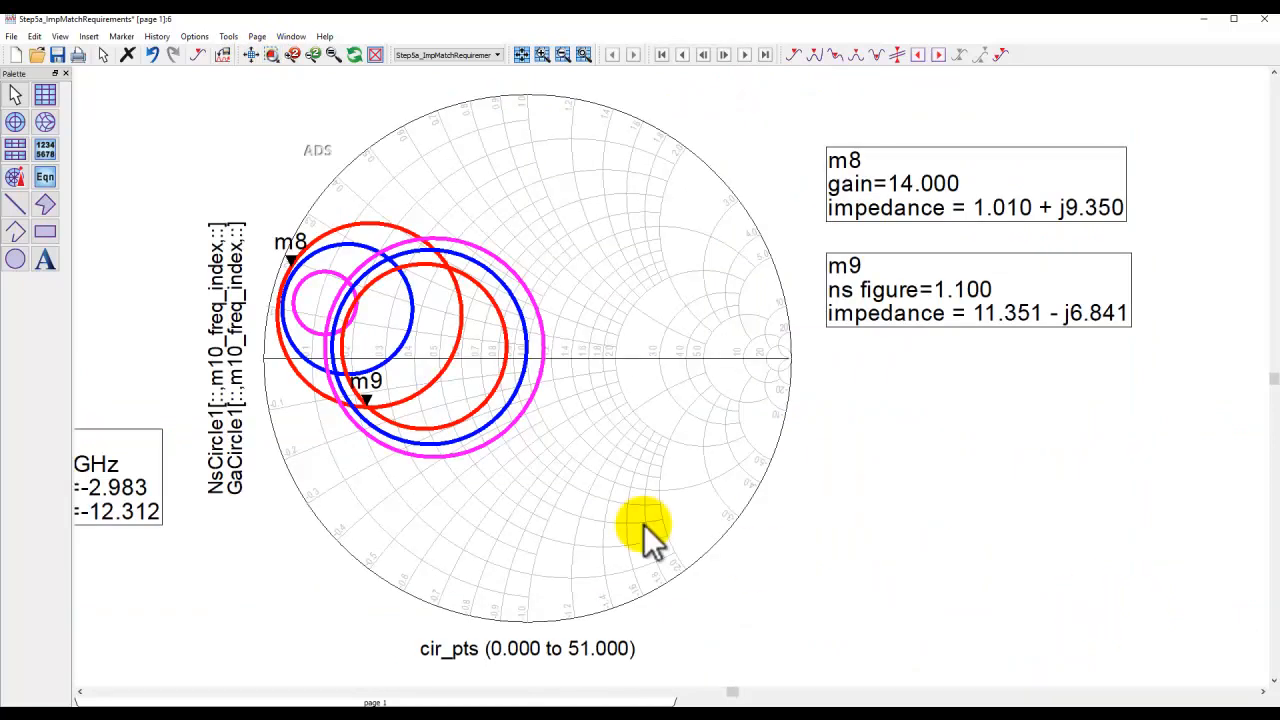
mouse_move(293, 265)
mouse_down()
mouse_move(363, 214)
mouse_move(378, 224)
mouse_up()
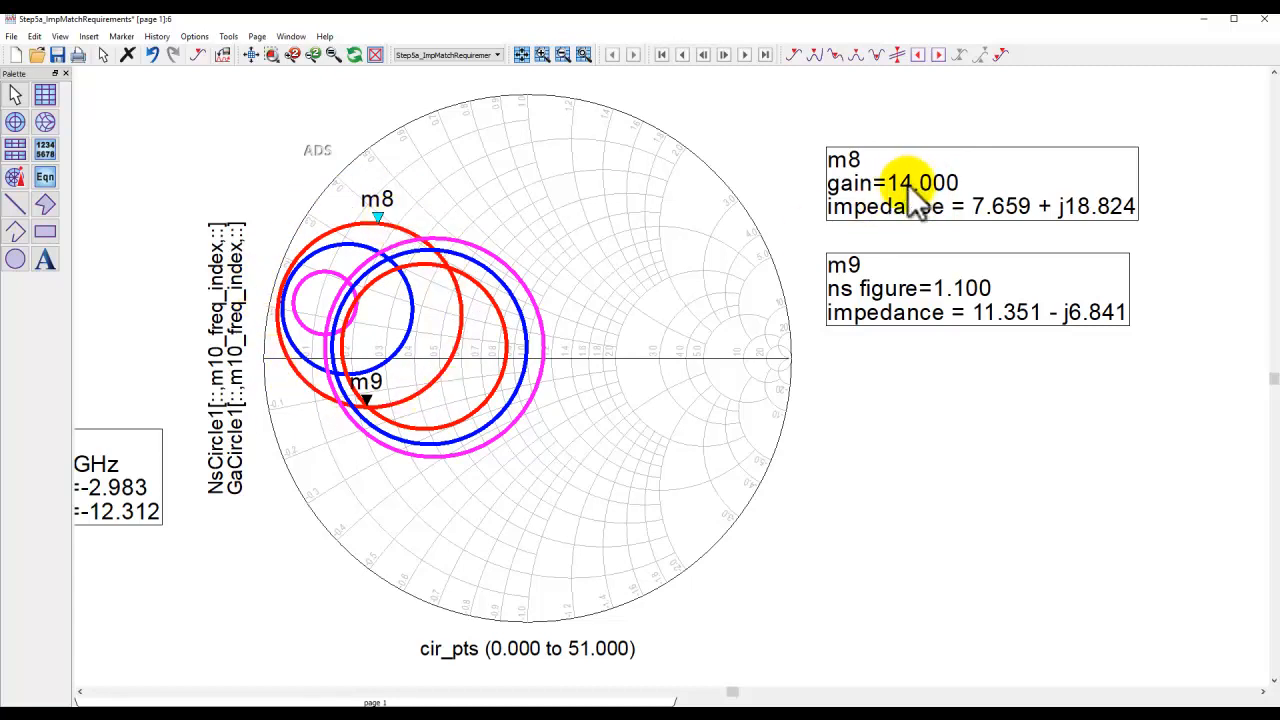
mouse_move(375, 210)
mouse_down()
mouse_move(337, 251)
mouse_move(341, 285)
mouse_up()
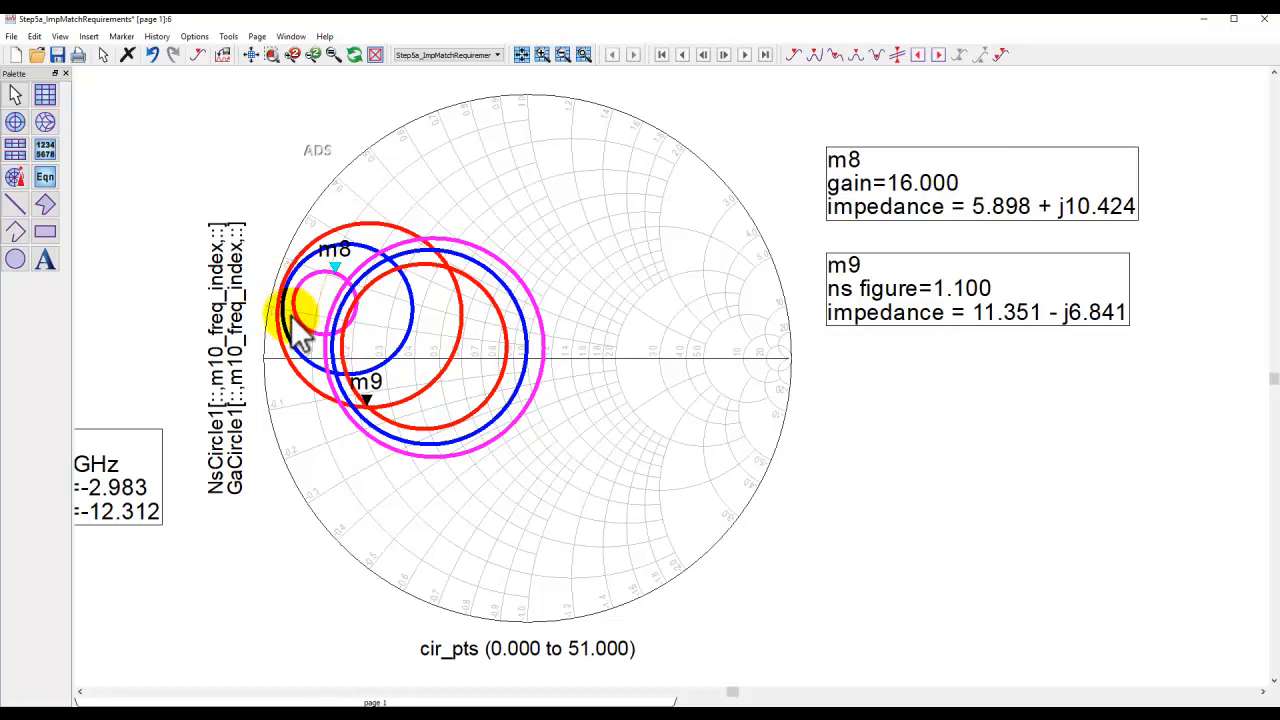
mouse_move(336, 270)
mouse_down()
mouse_move(313, 277)
mouse_move(292, 310)
mouse_move(319, 321)
mouse_move(340, 300)
mouse_move(338, 266)
mouse_move(306, 314)
mouse_move(322, 276)
mouse_move(309, 278)
mouse_move(332, 272)
mouse_up()
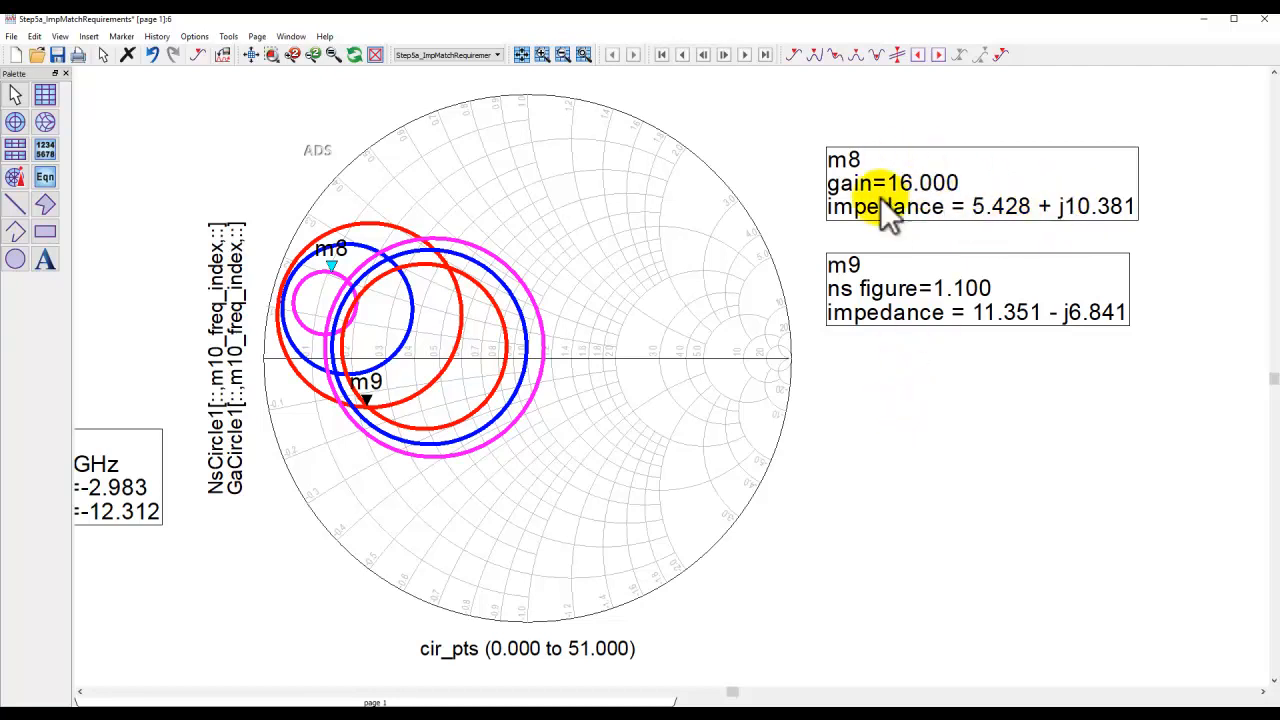
Move marker m9 across the noise-figure circles, placing it on the 1.1 dB circle next to m8.
mouse_move(368, 407)
mouse_down()
mouse_move(517, 389)
mouse_move(511, 350)
mouse_move(544, 353)
mouse_up()
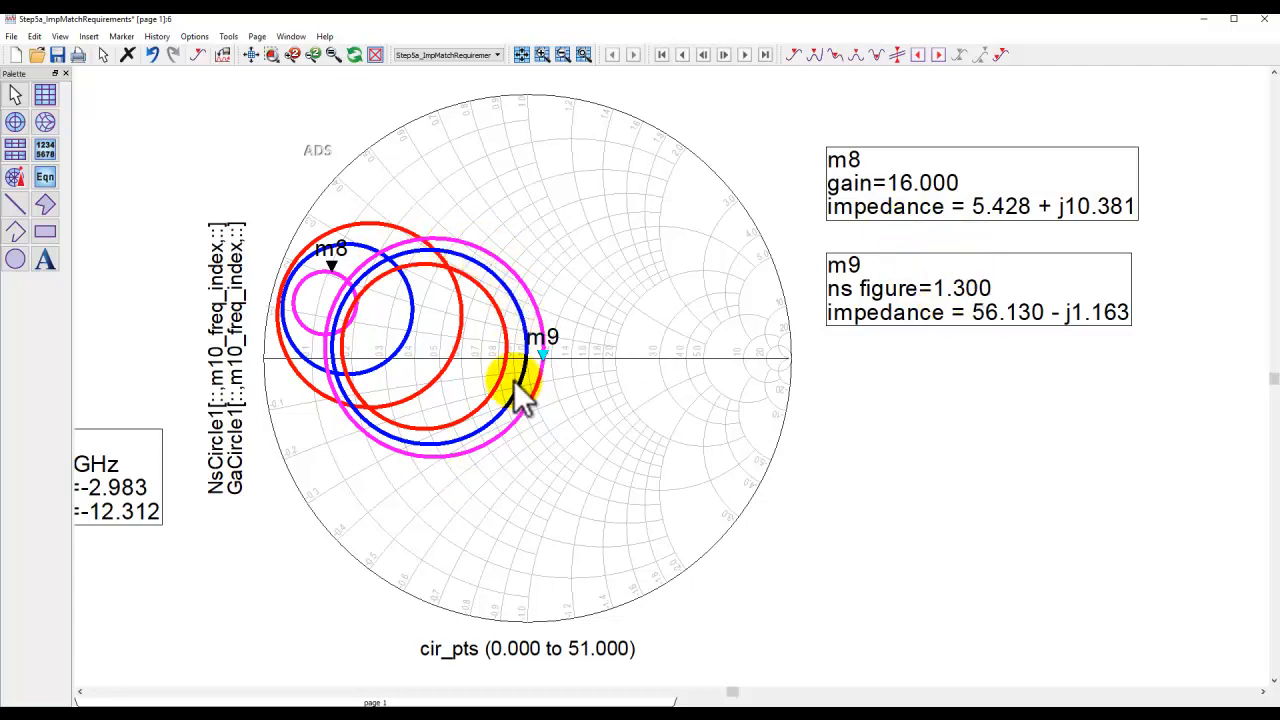
drag(542, 357, 504, 357)
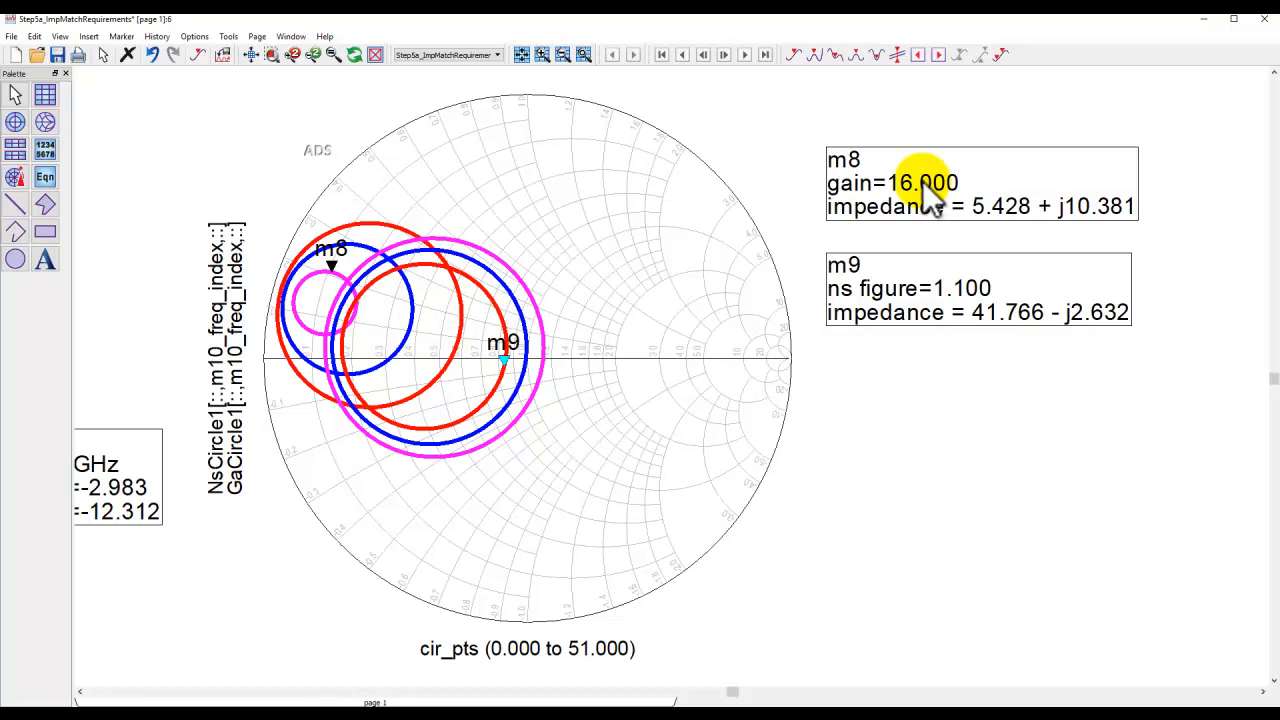
mouse_move(501, 358)
mouse_down()
mouse_move(487, 387)
mouse_move(505, 361)
mouse_up()
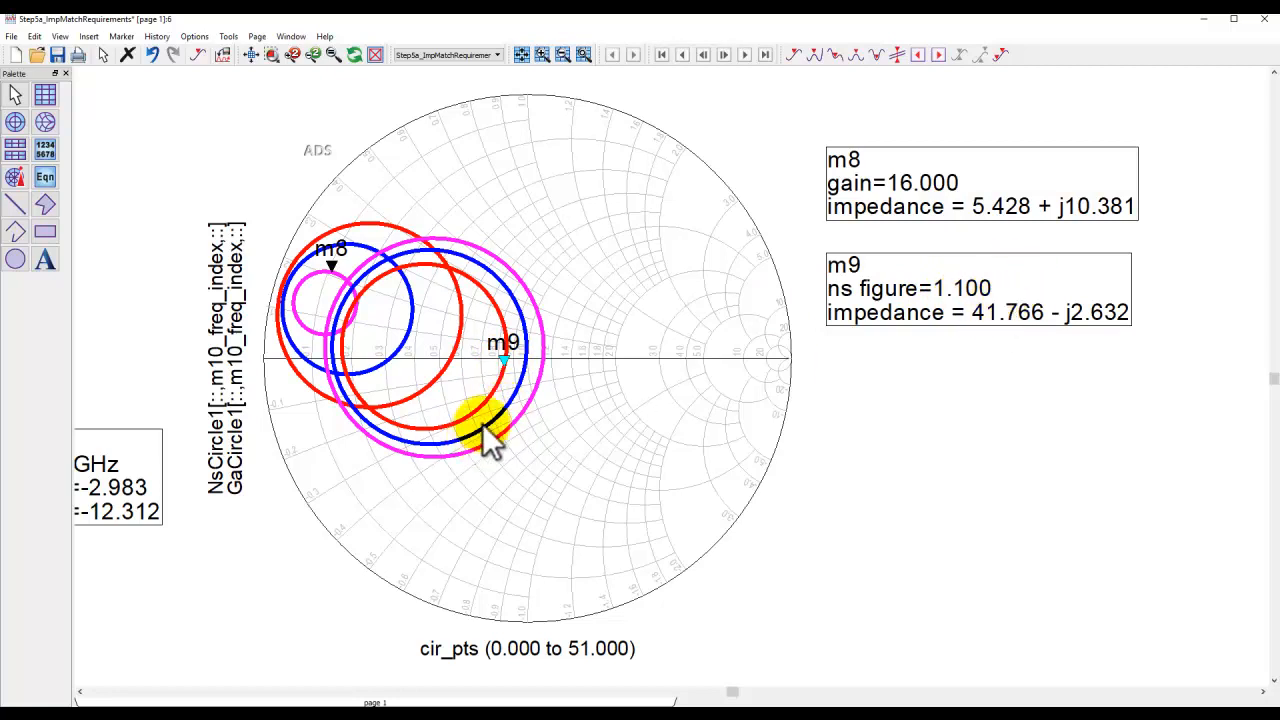
mouse_move(504, 357)
mouse_down()
mouse_move(366, 398)
mouse_move(347, 328)
mouse_up()
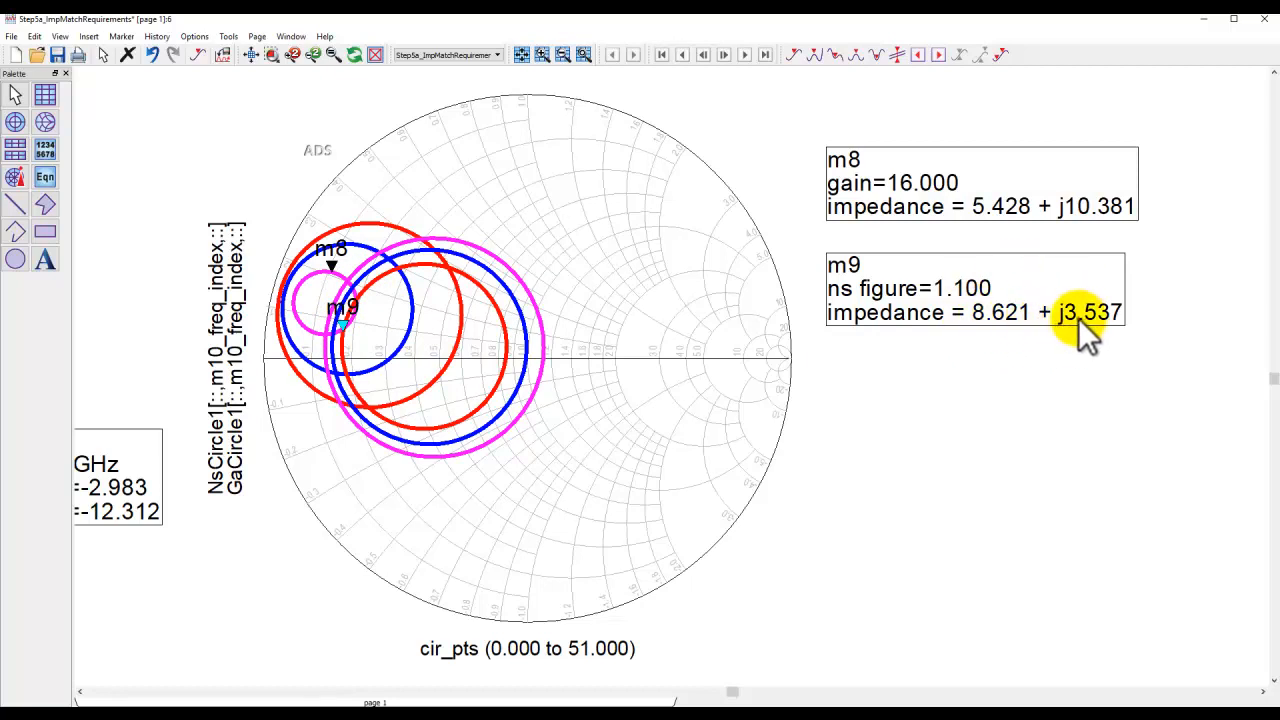
Slide marker m9 further along the 1.1 dB noise-figure circle toward the 16 dB gain circle.
drag(342, 325, 357, 302)
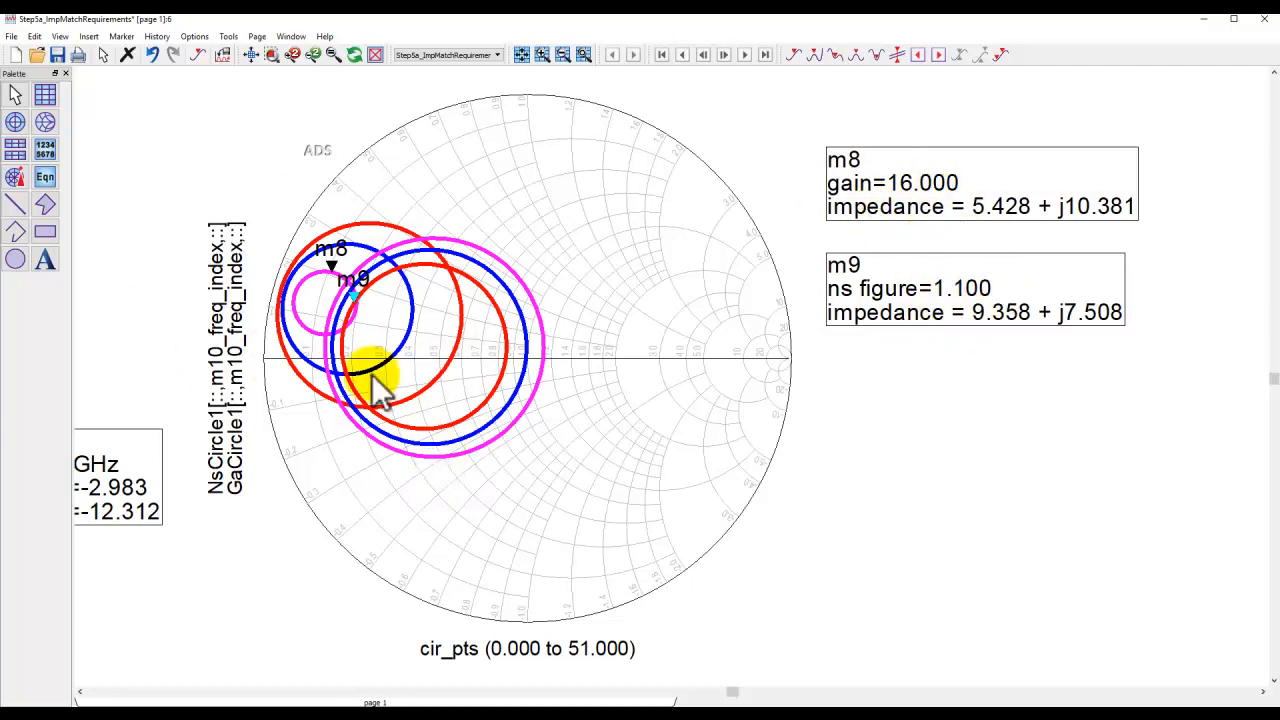
Set the source termination TermG1 impedance to 19+j*2 Ohm, matching Sopt, and re-run the simulation to compare results.
click(250, 56)
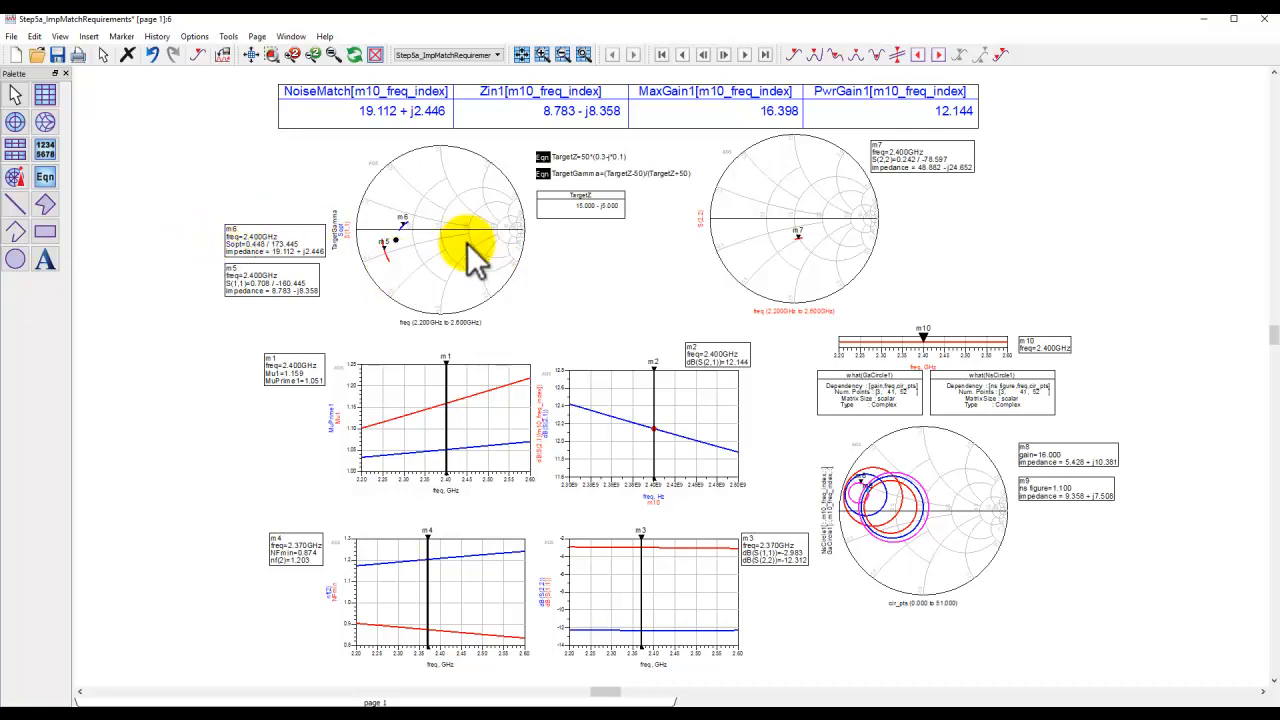
click(272, 54)
drag(230, 172, 777, 529)
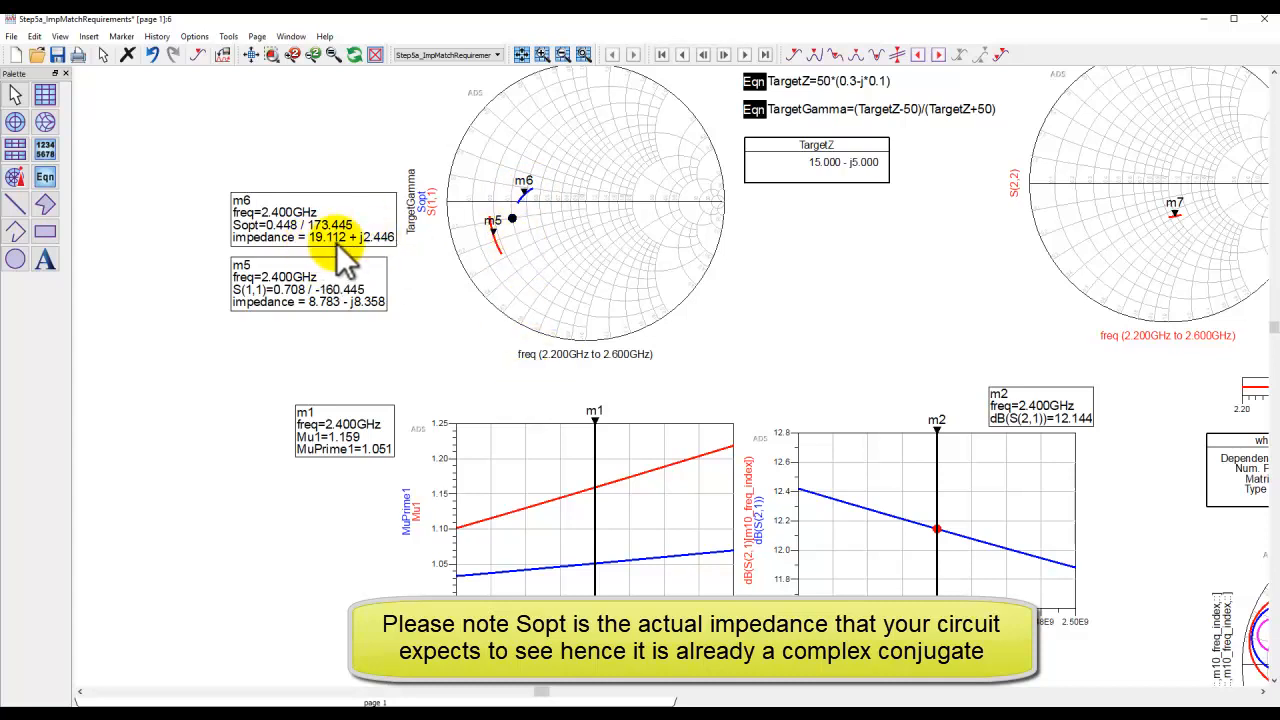
click(545, 702)
click(598, 692)
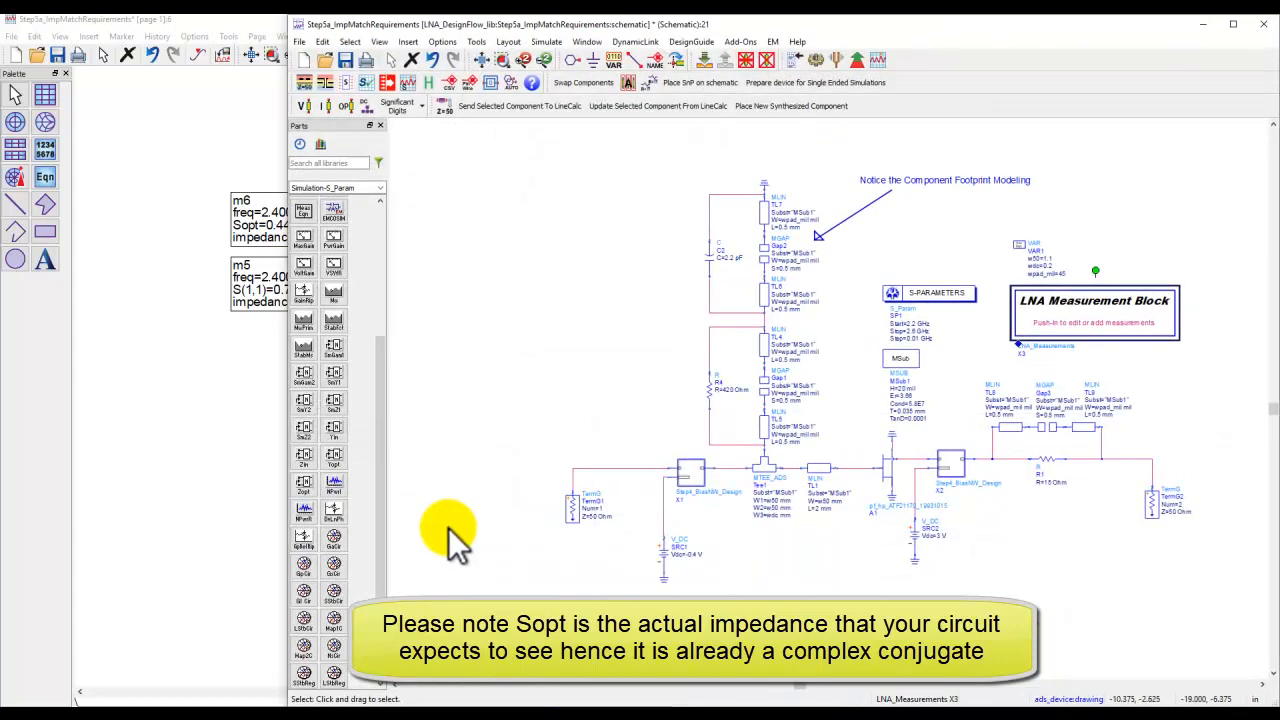
scroll(714, 451, up, 3)
double_click(765, 405)
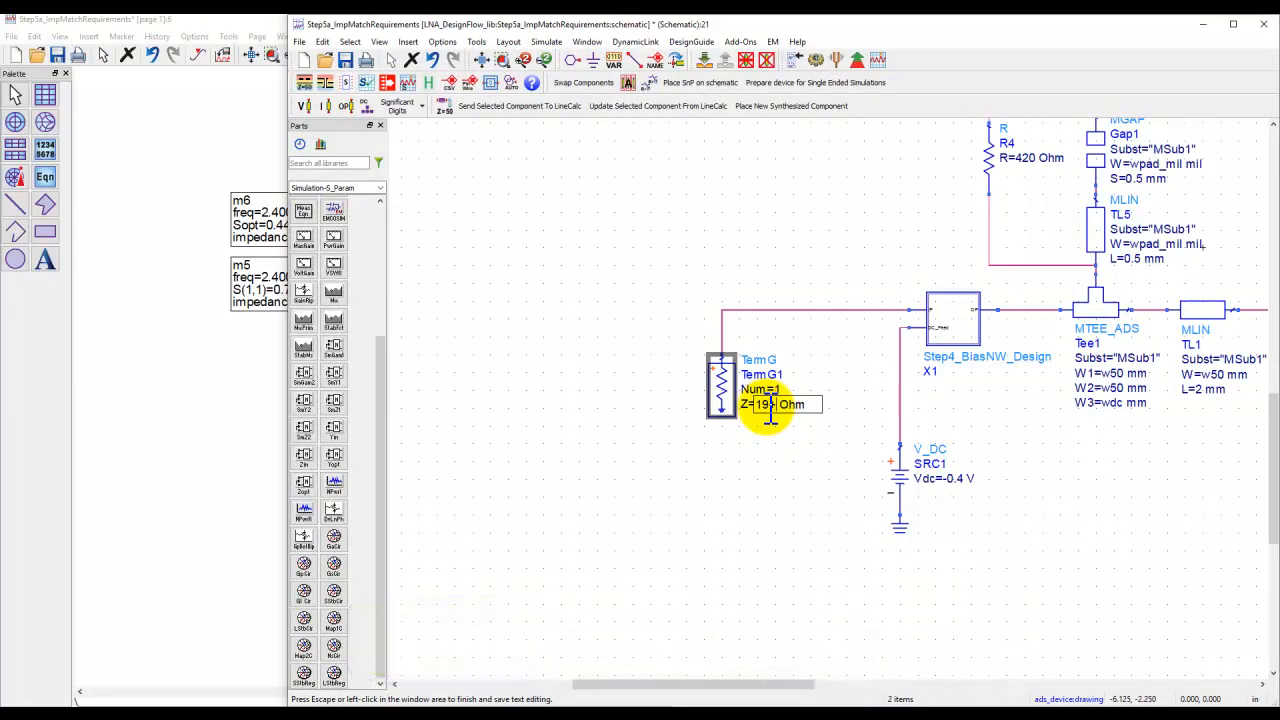
click(610, 360)
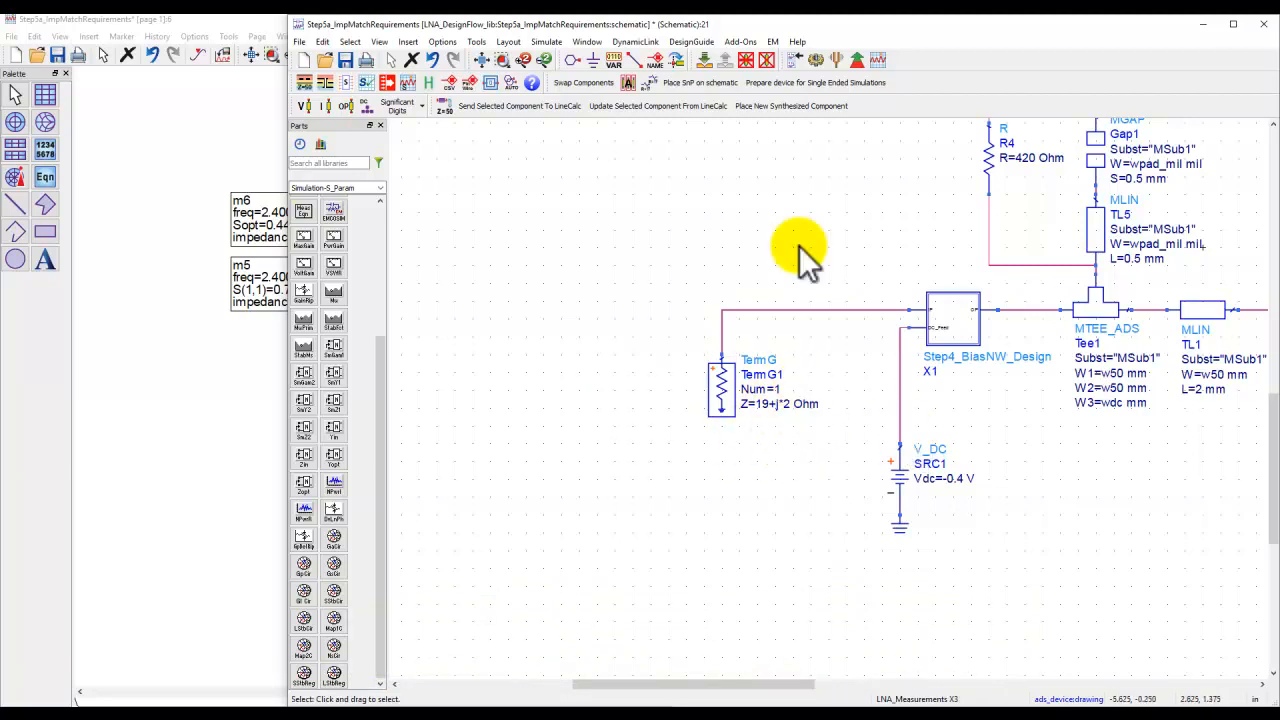
click(816, 60)
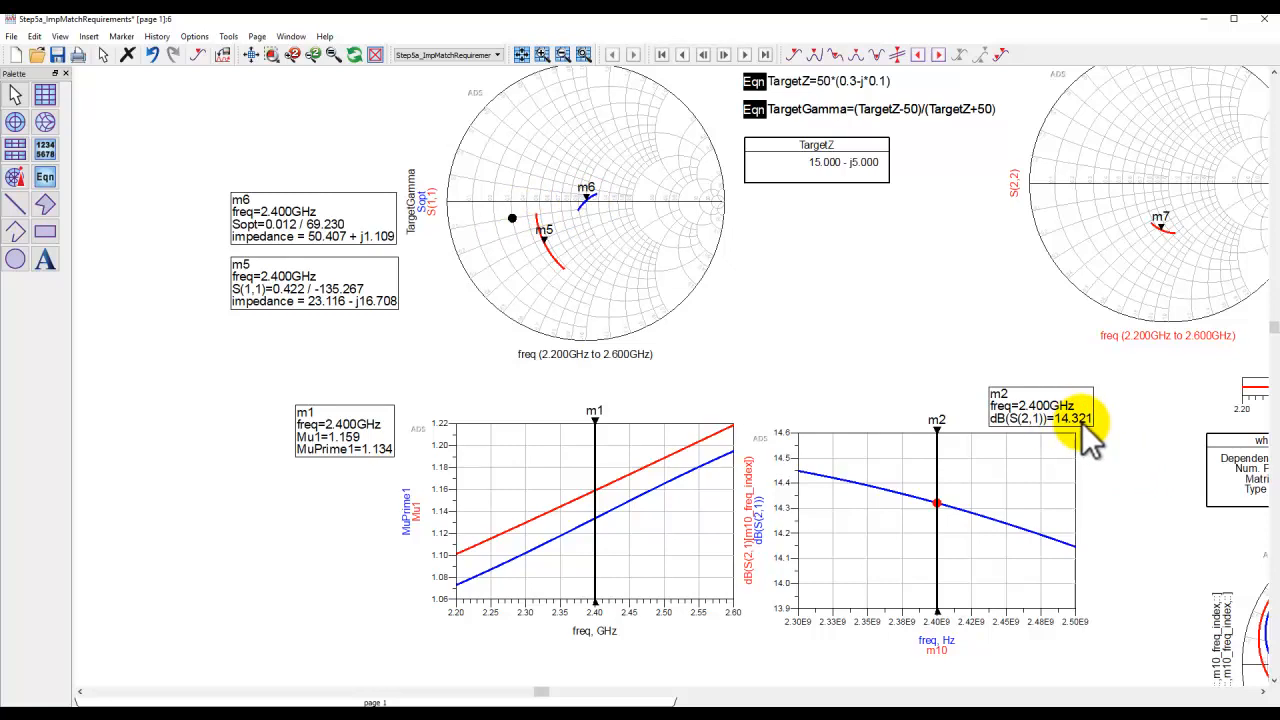
drag(822, 629, 765, 354)
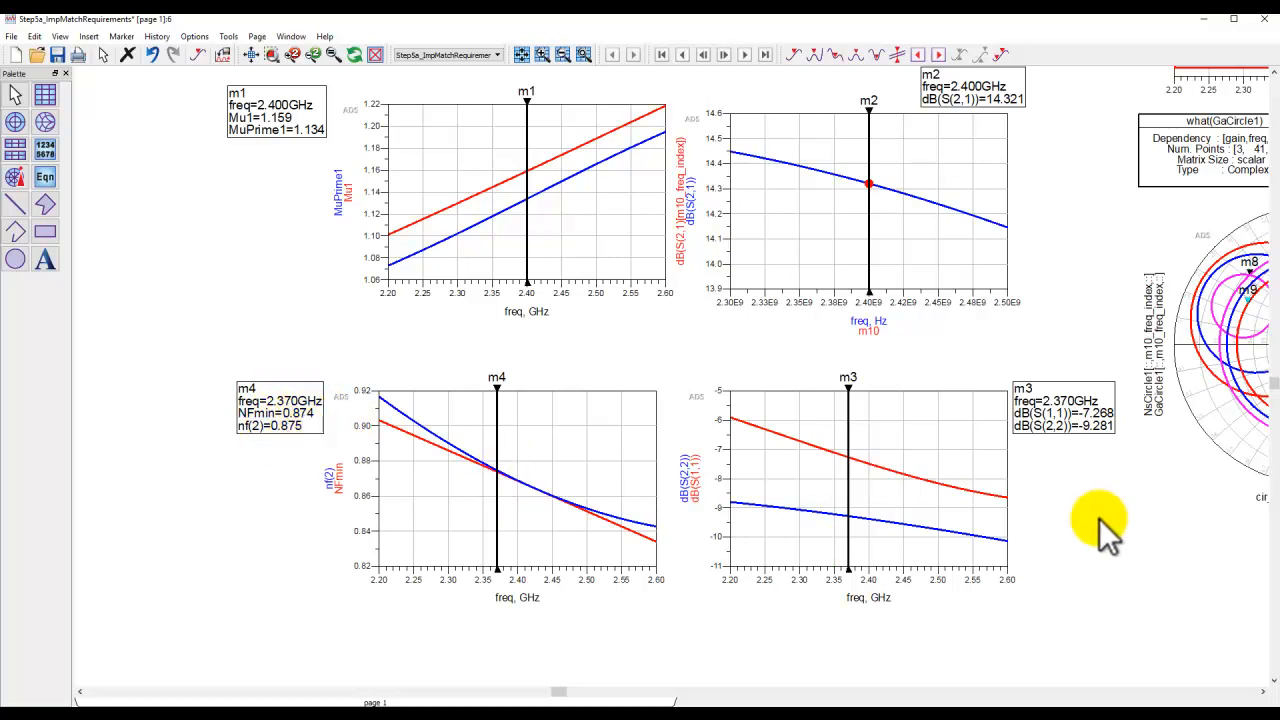
drag(1099, 519, 1021, 531)
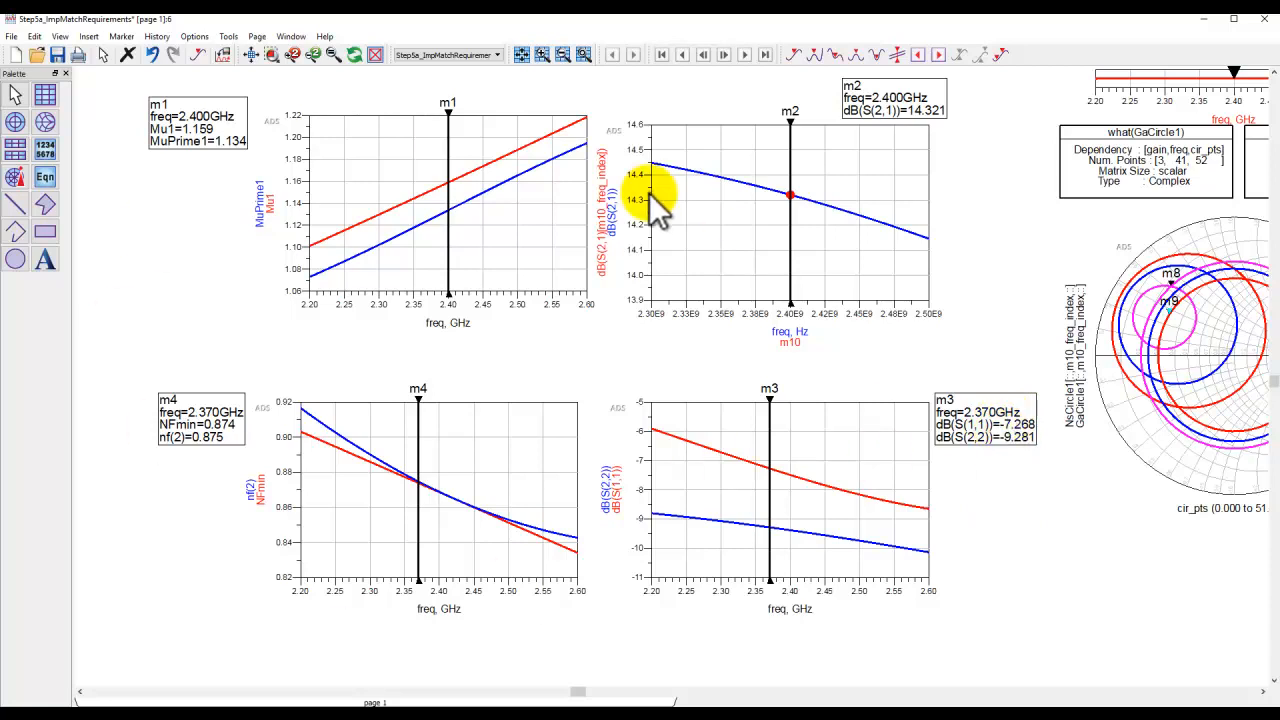
click(250, 54)
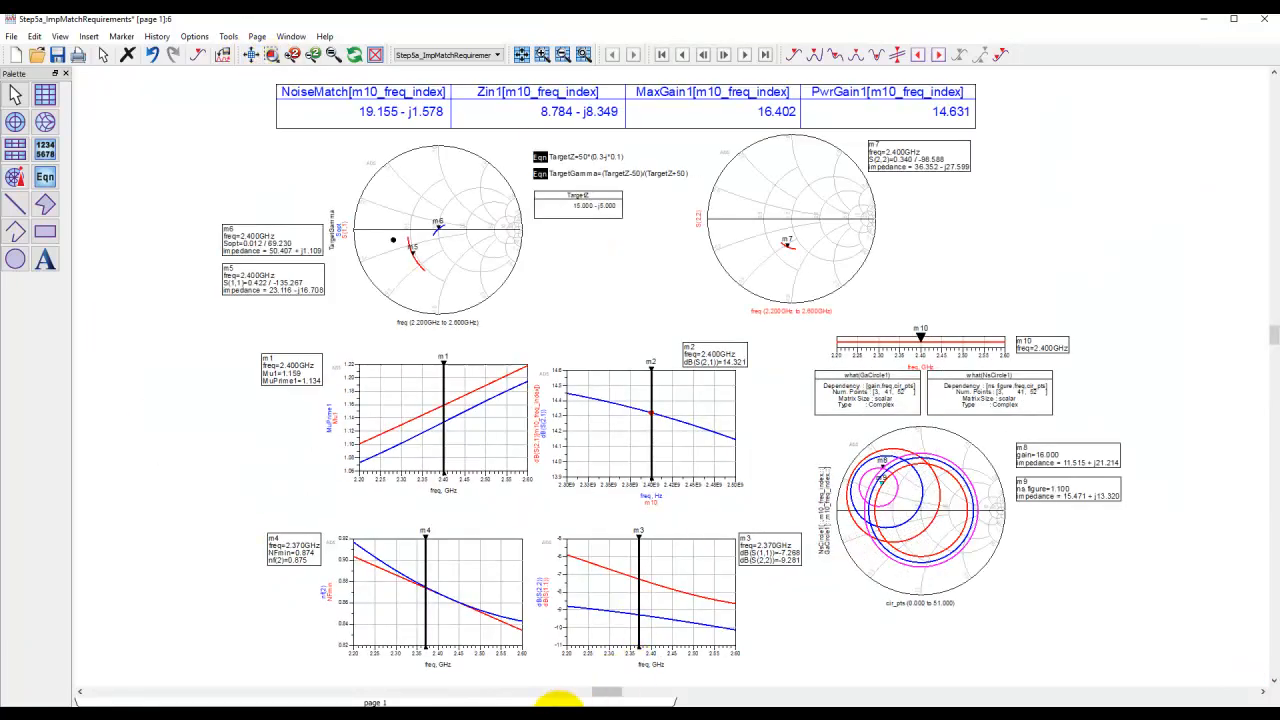
Undo the source termination impedance change and re-run the simulation.
mouse_move(558, 712)
click(571, 672)
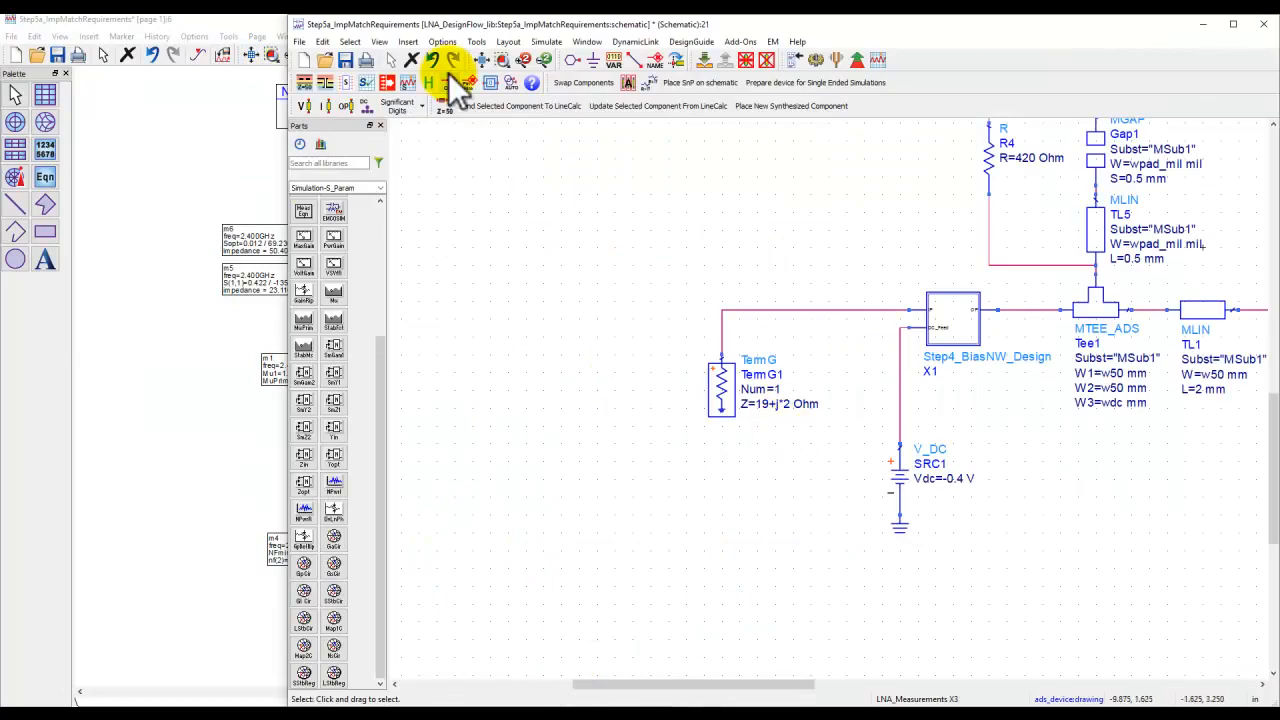
click(432, 59)
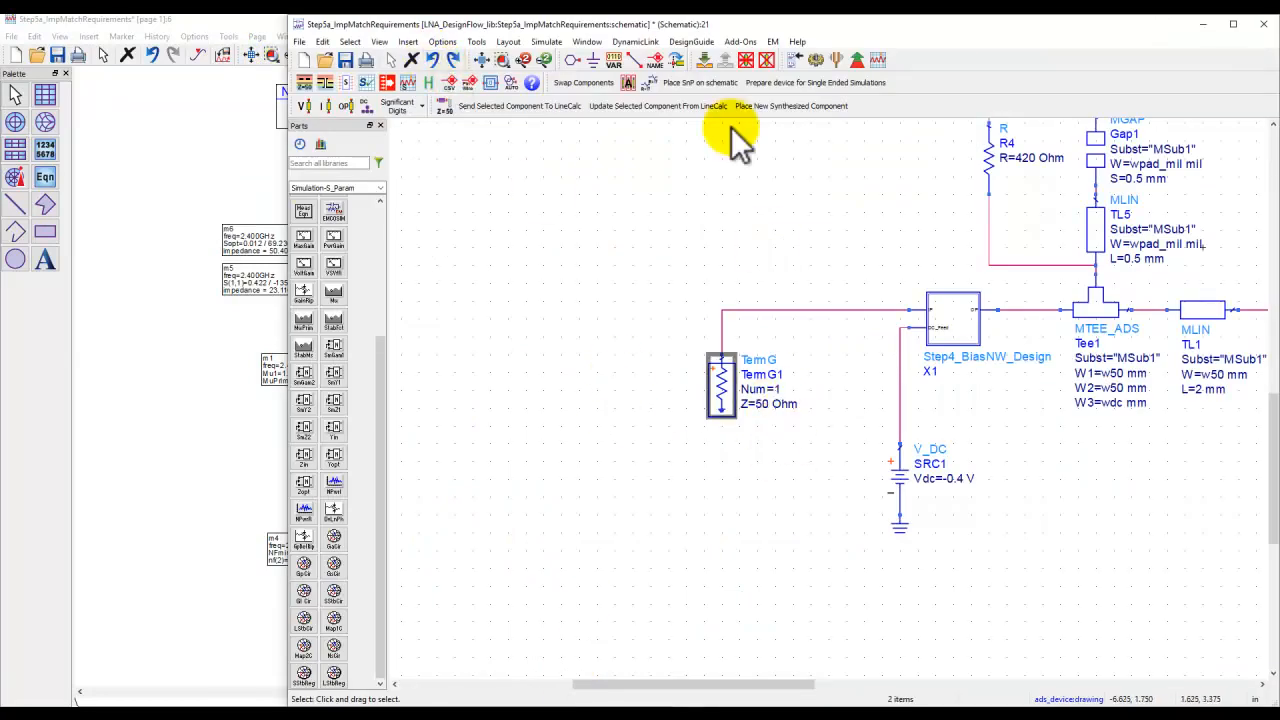
click(814, 62)
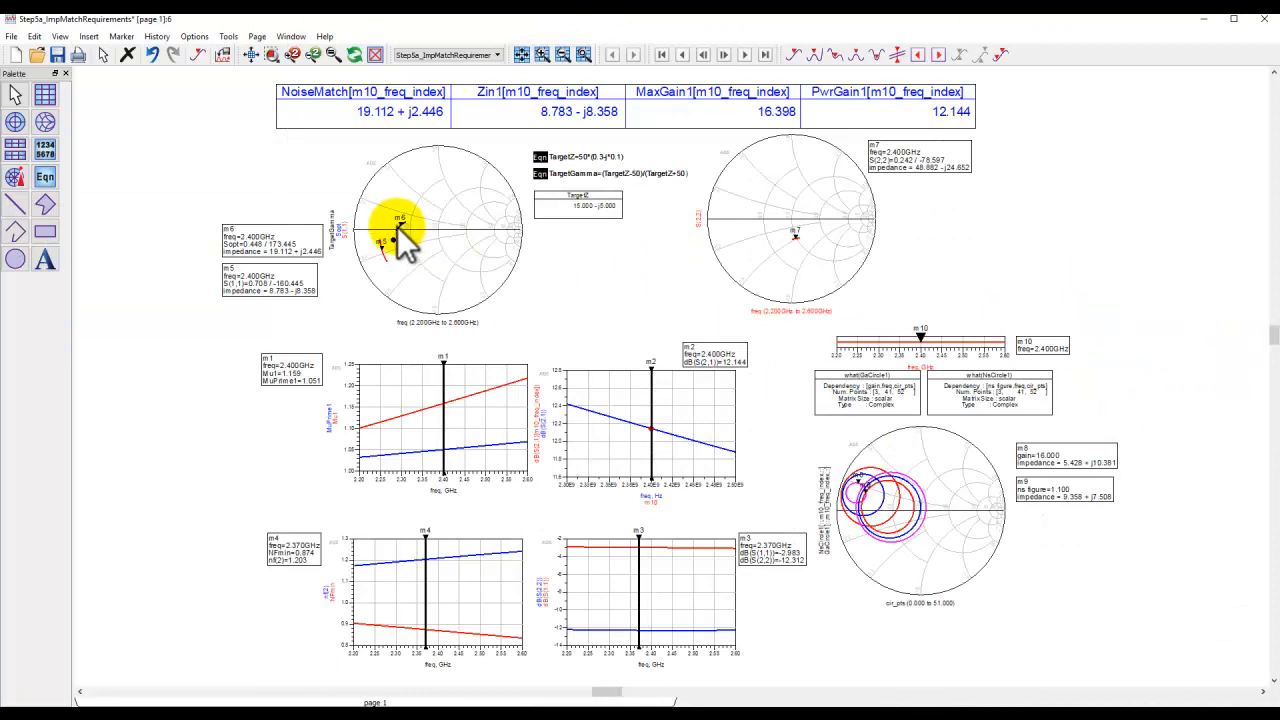
Set the source termination TermG1 impedance to 8+j*8 Ohm, the S(1,1) conjugate, and re-run the simulation.
mouse_move(401, 229)
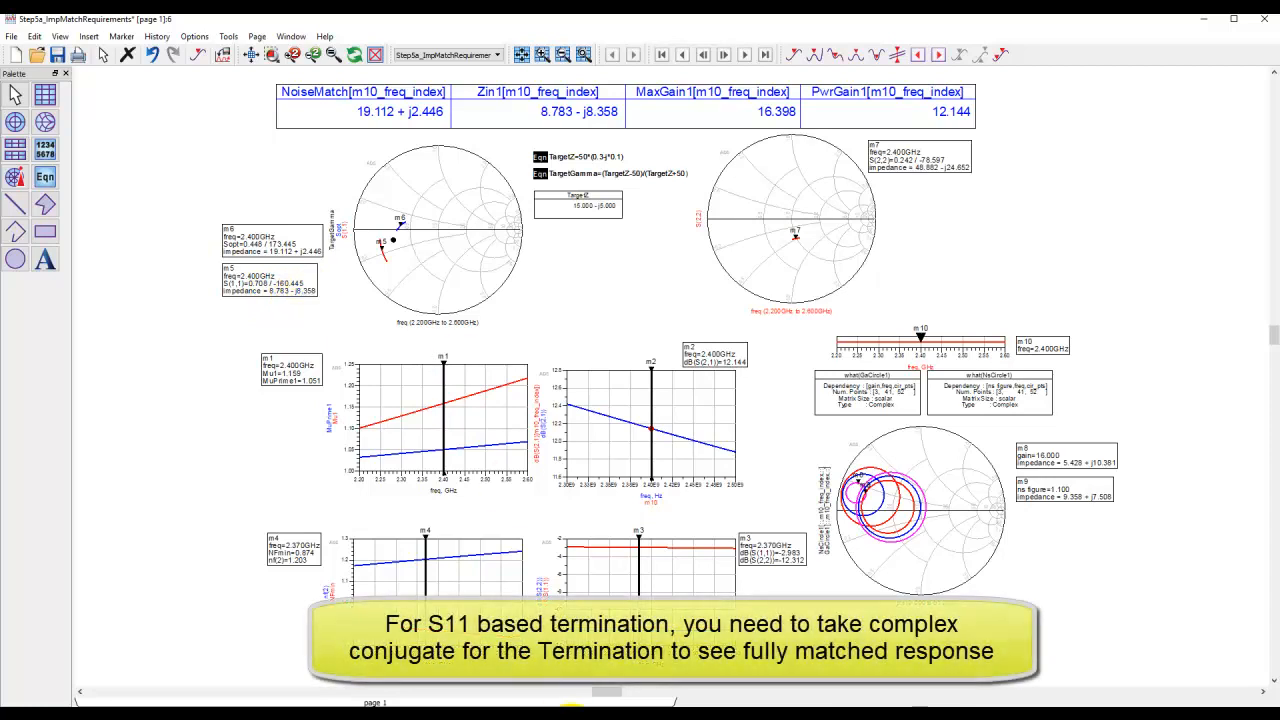
click(569, 704)
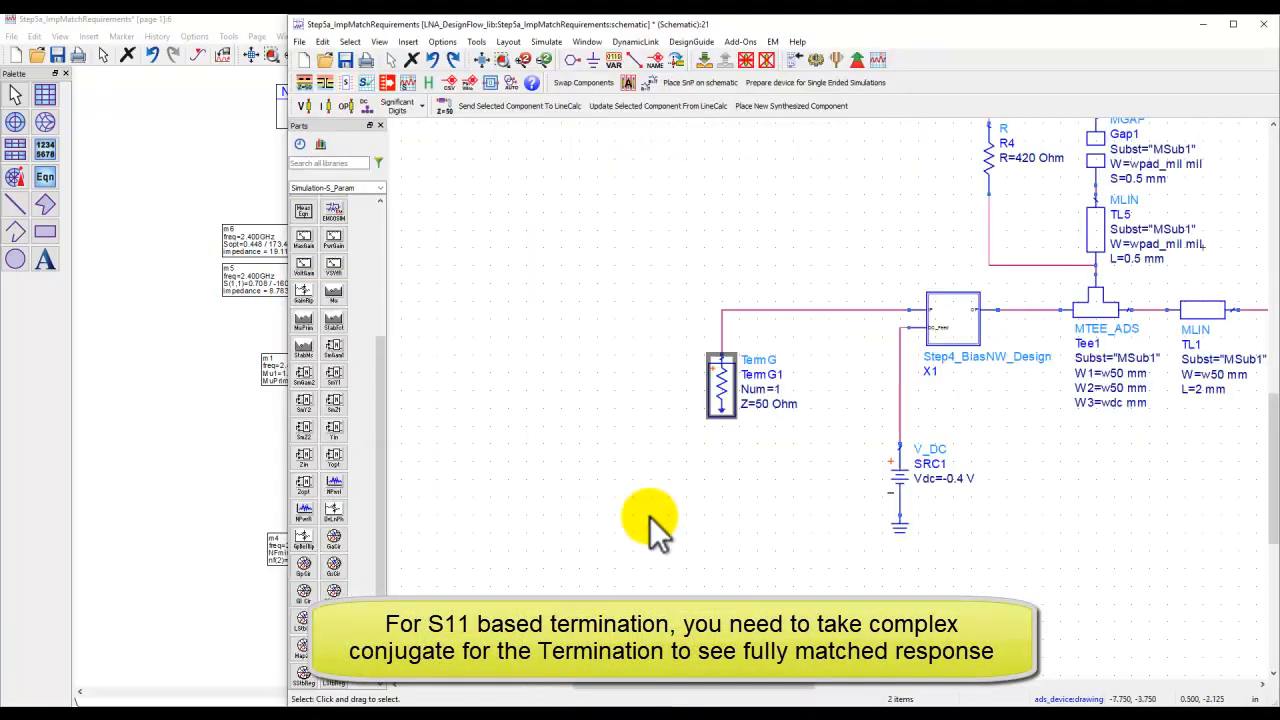
double_click(764, 404)
text(8+j*8)
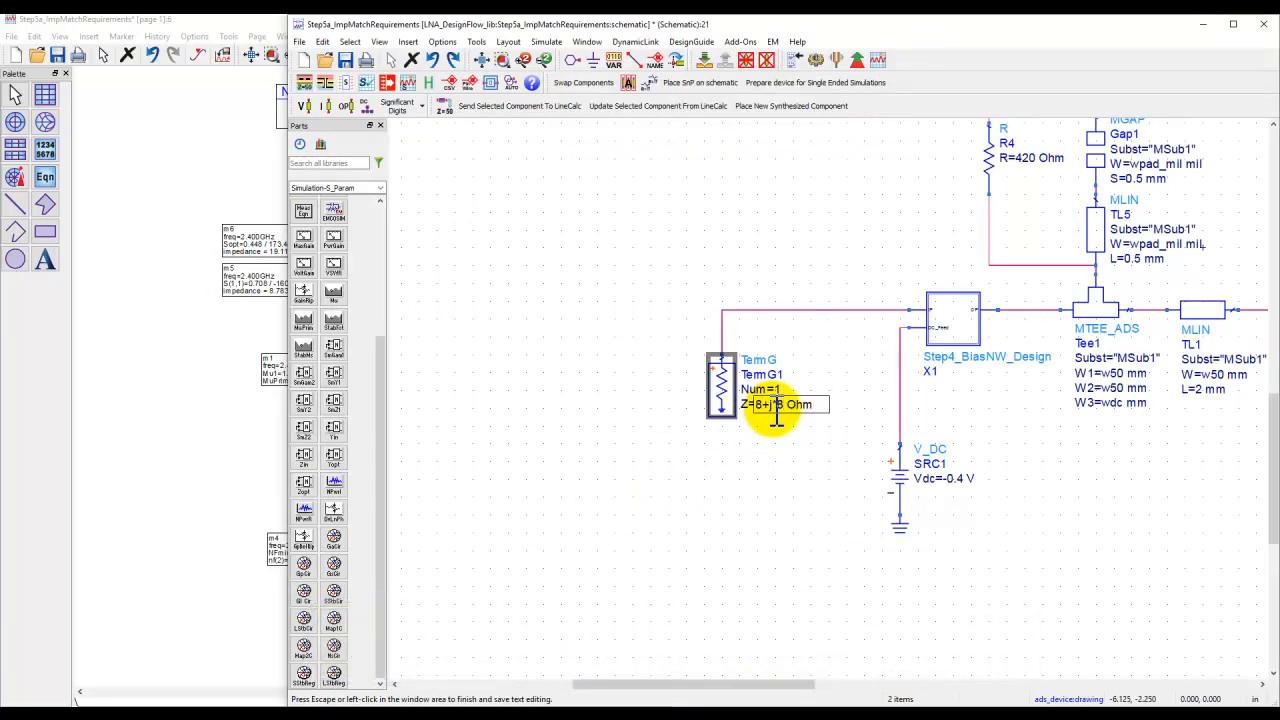
click(771, 486)
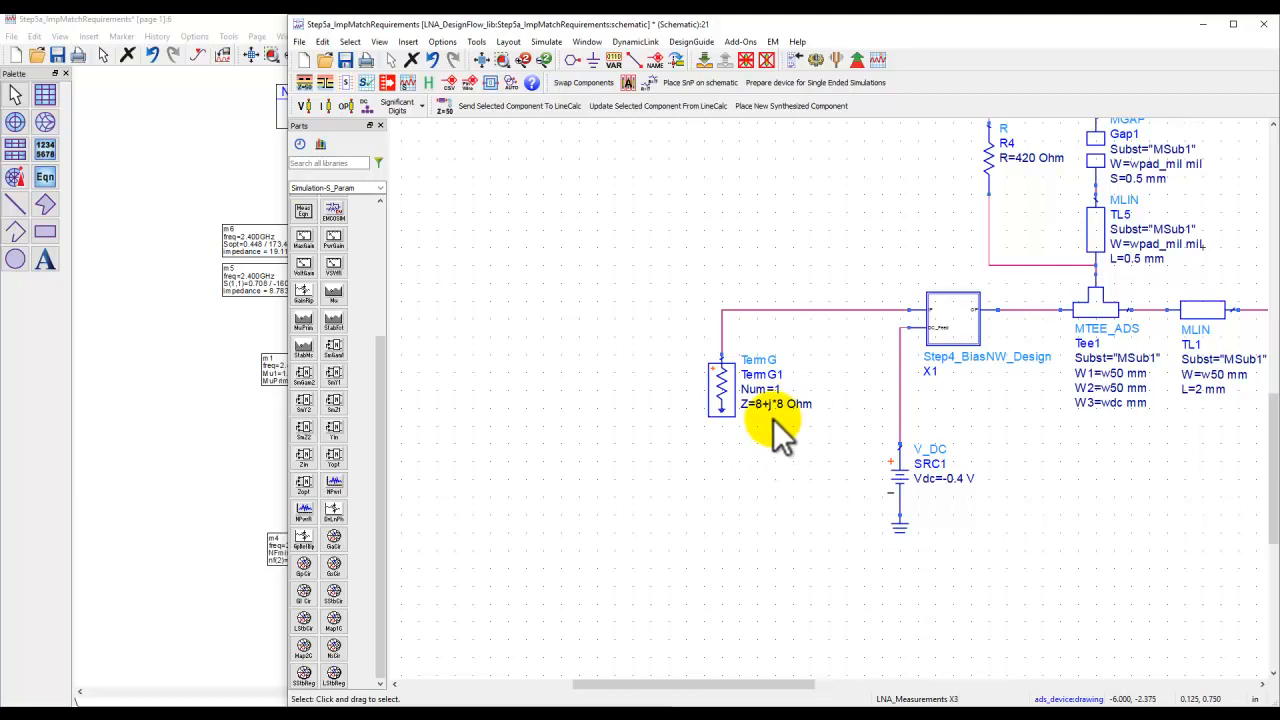
click(812, 60)
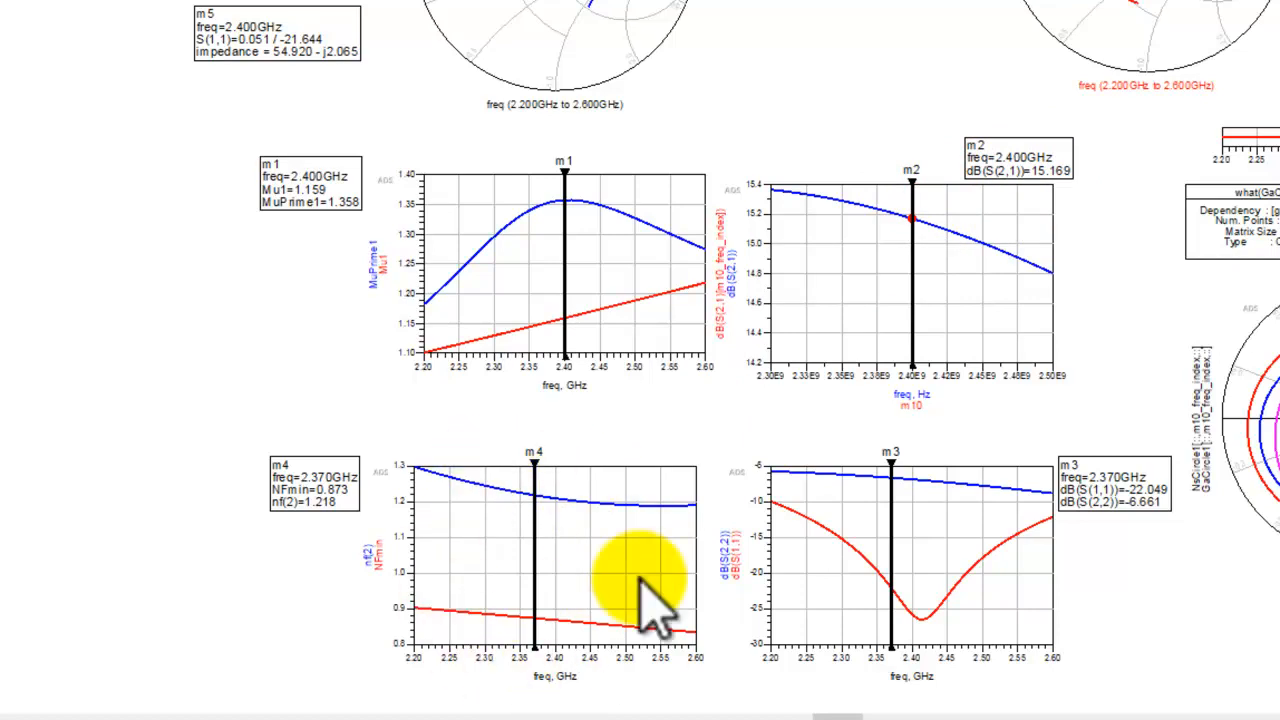
scroll(648, 569, up, 2)
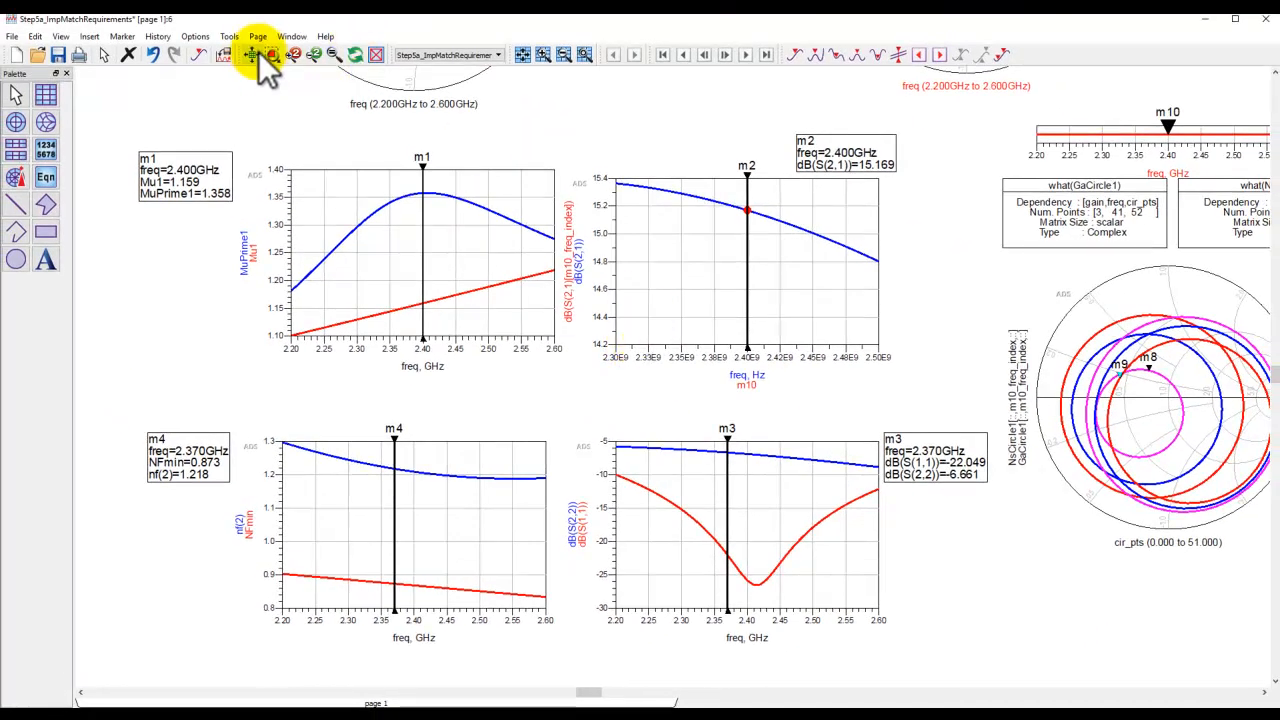
click(280, 58)
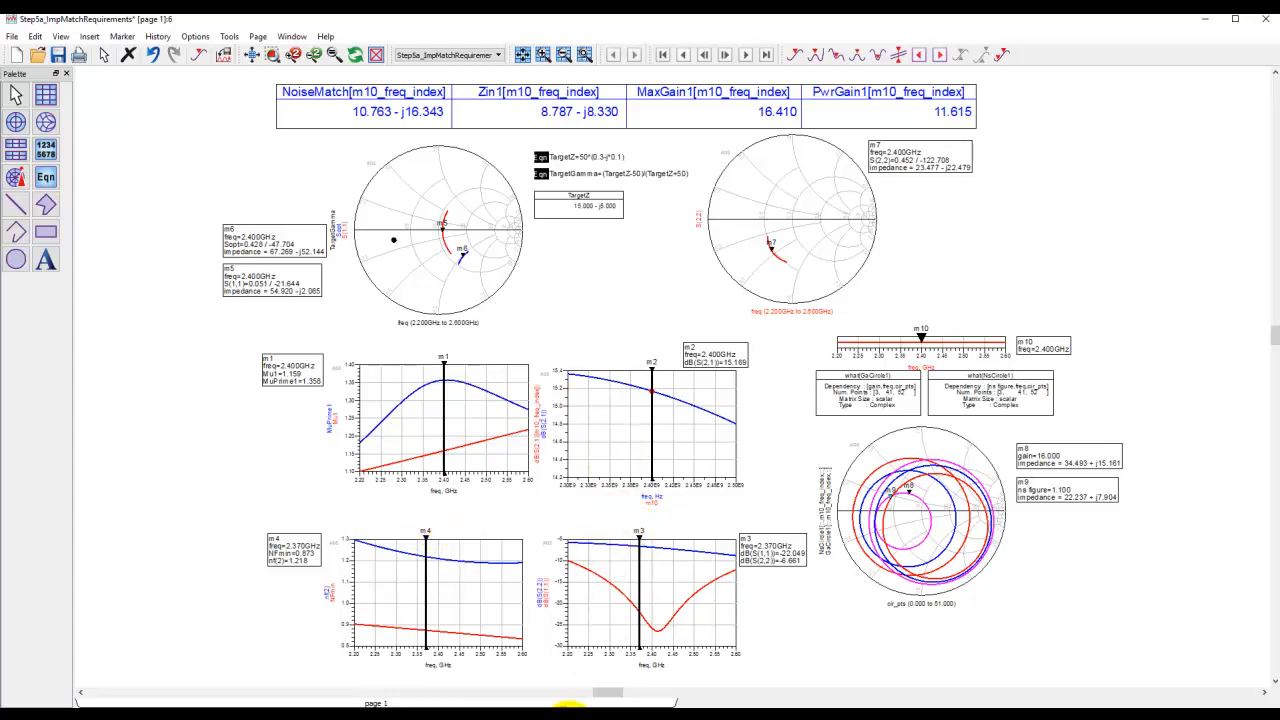
Restore the source termination impedance to 50 Ohm and re-run the simulation.
mouse_move(540, 705)
click(563, 672)
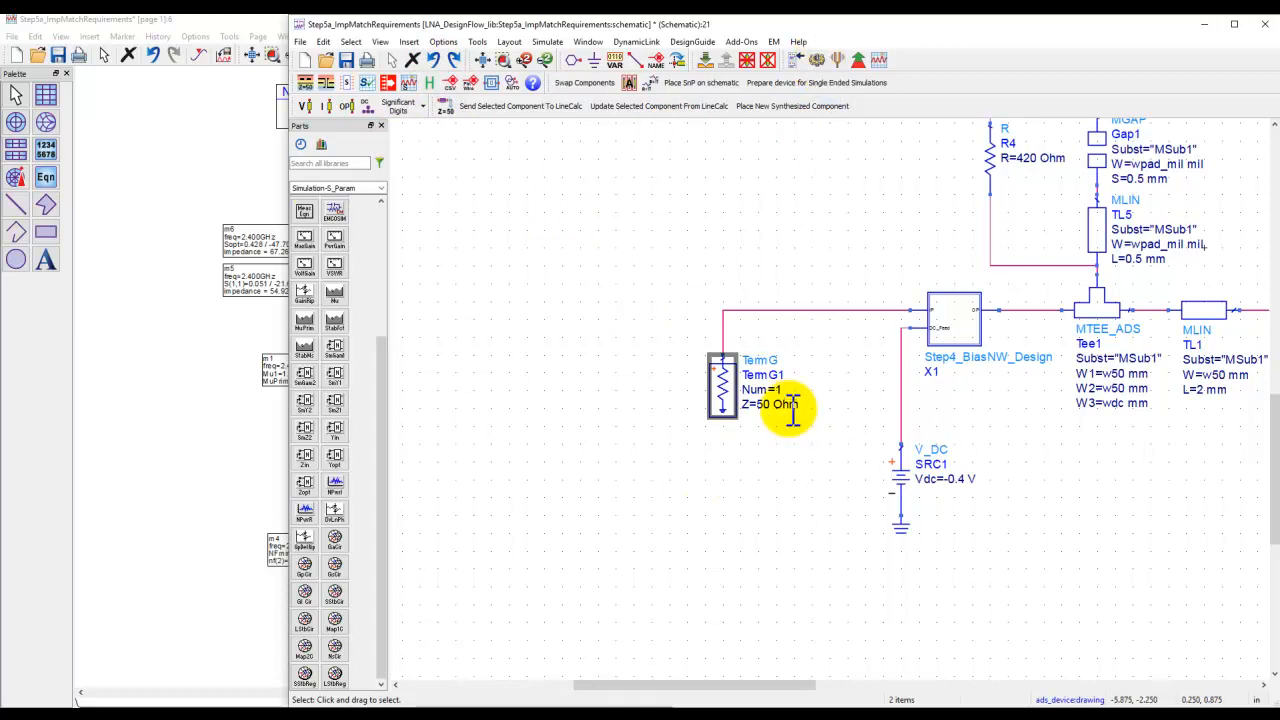
click(813, 55)
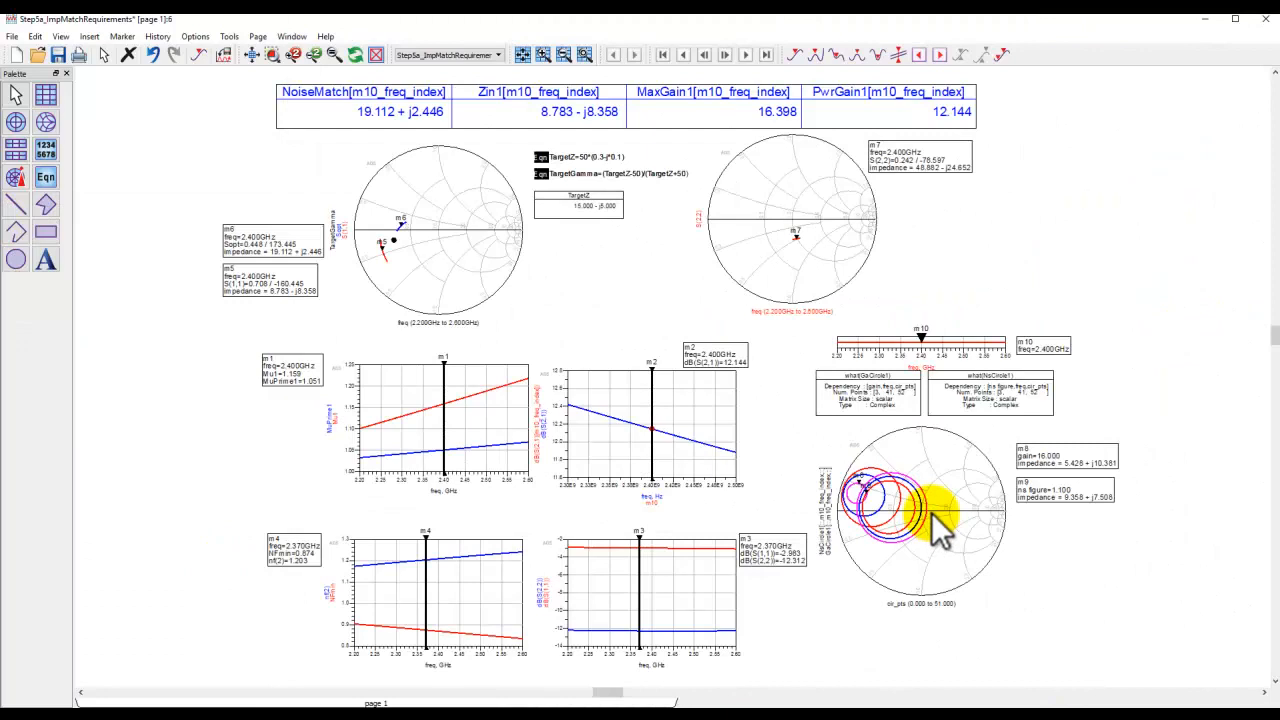
Examine markers m8 and m9 where the 16 dB gain and 1.1 dB noise circles meet.
scroll(931, 512, up, 5)
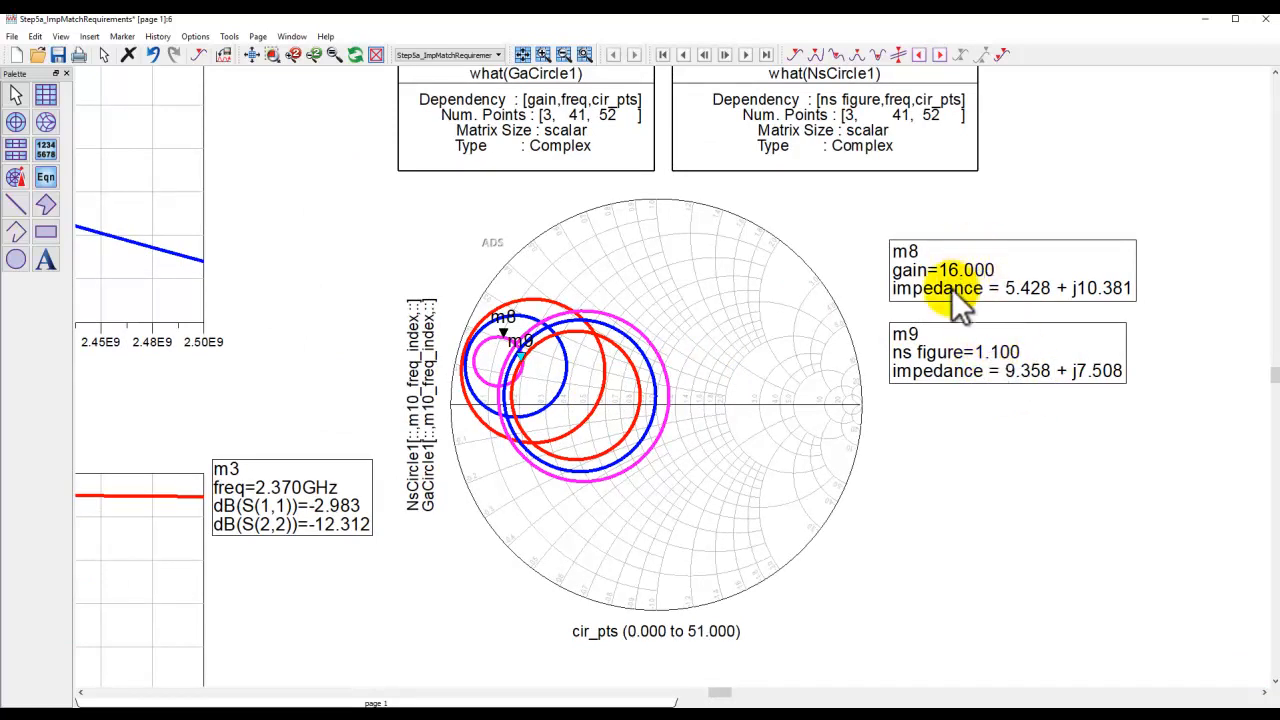
mouse_move(520, 352)
mouse_down()
mouse_move(519, 378)
mouse_move(517, 356)
mouse_up()
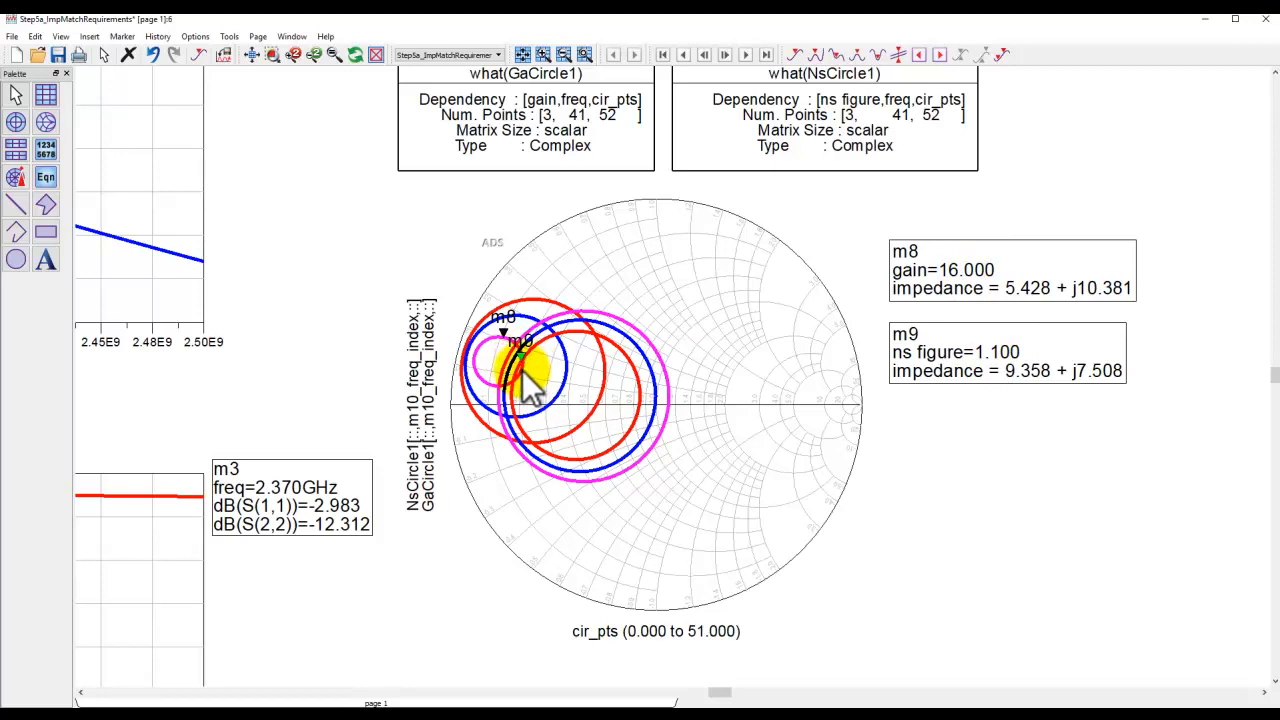
drag(522, 370, 562, 351)
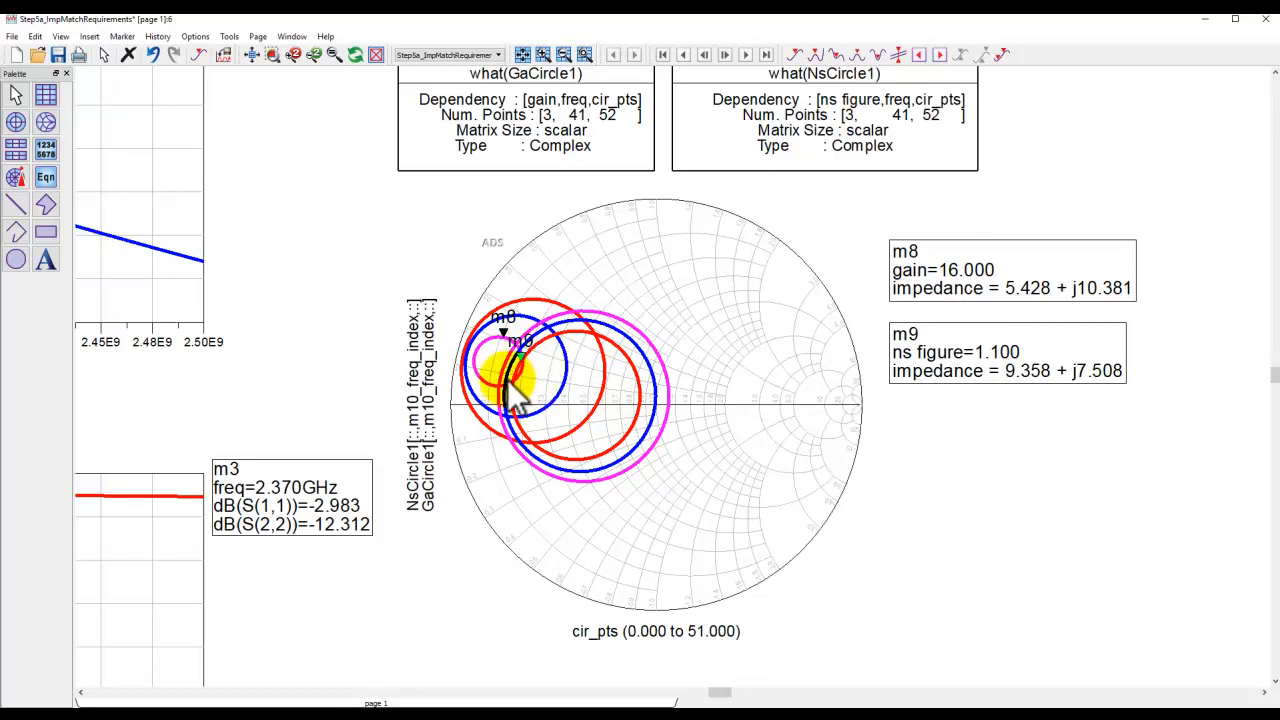
mouse_move(507, 379)
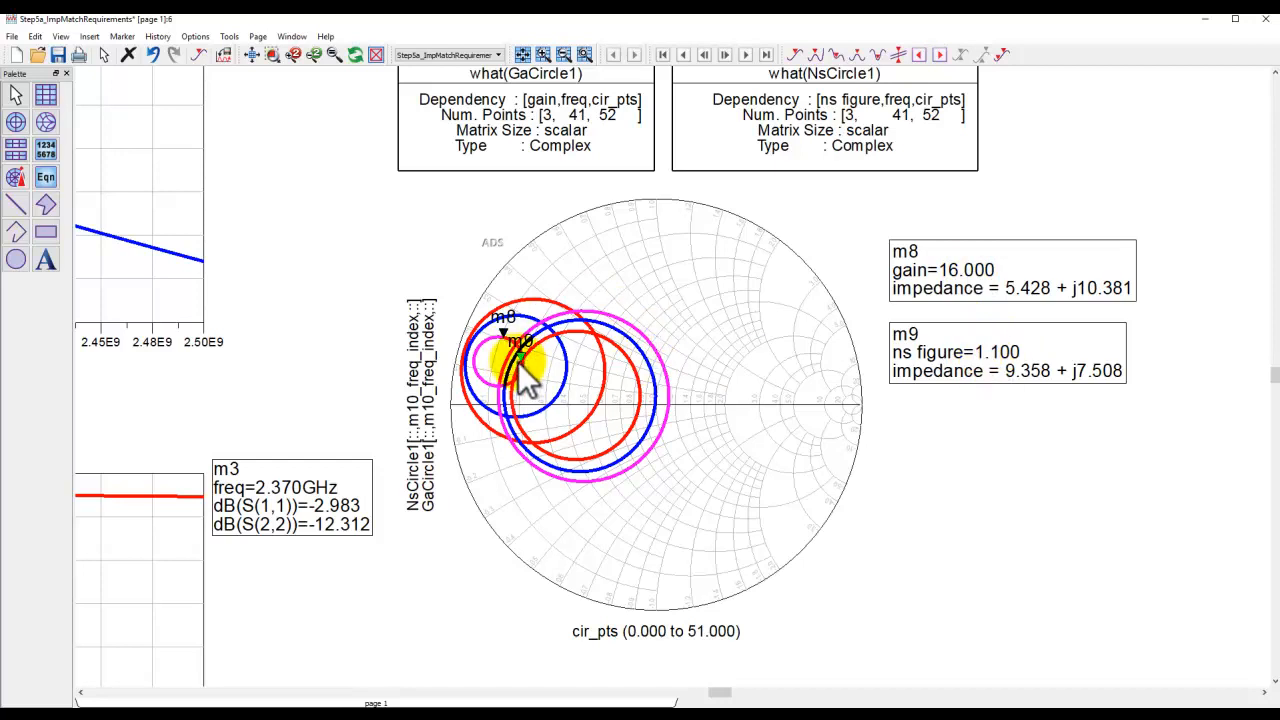
click(252, 56)
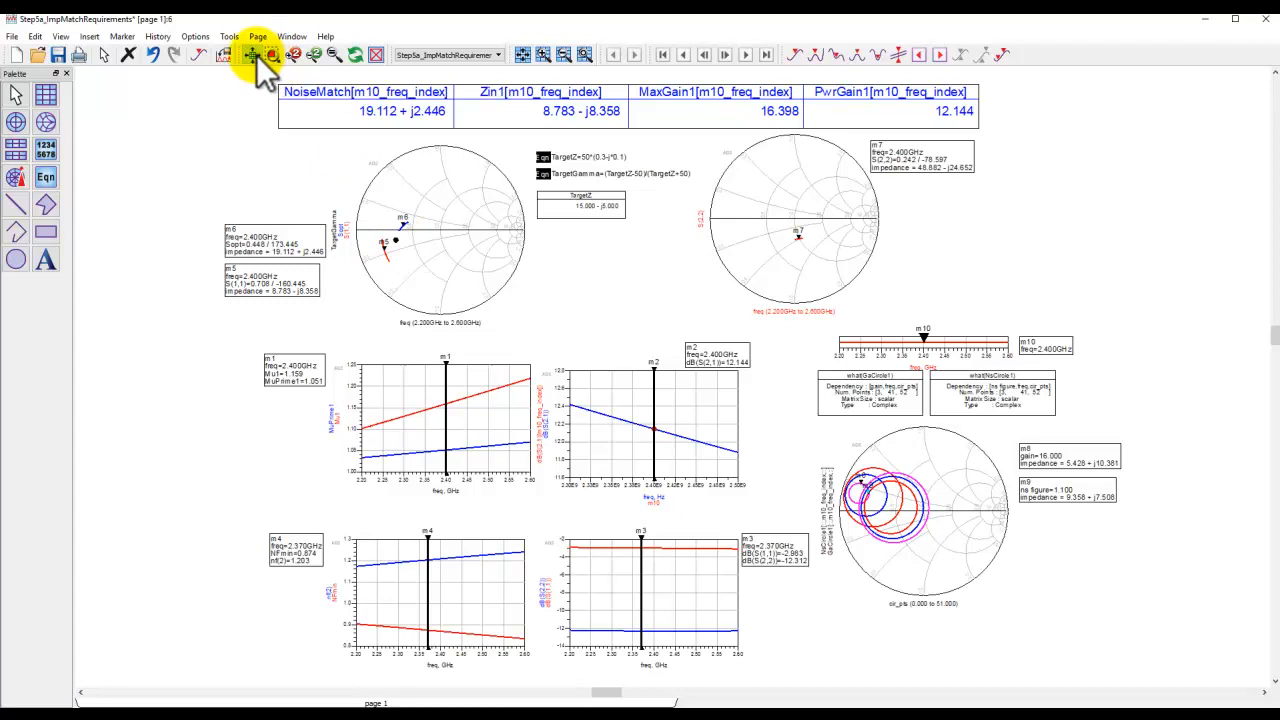
Open the schematic of the Step5b_ImpMatchFinished cell from the project's folder view.
mouse_move(557, 675)
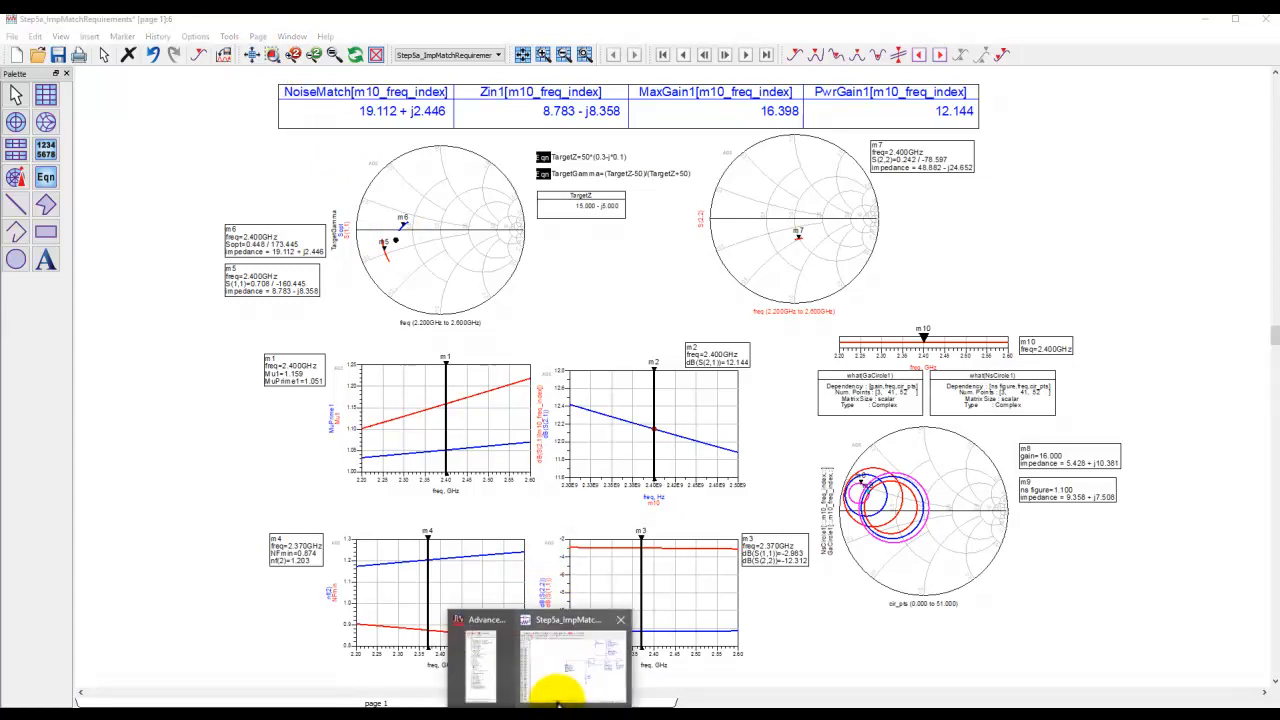
click(514, 680)
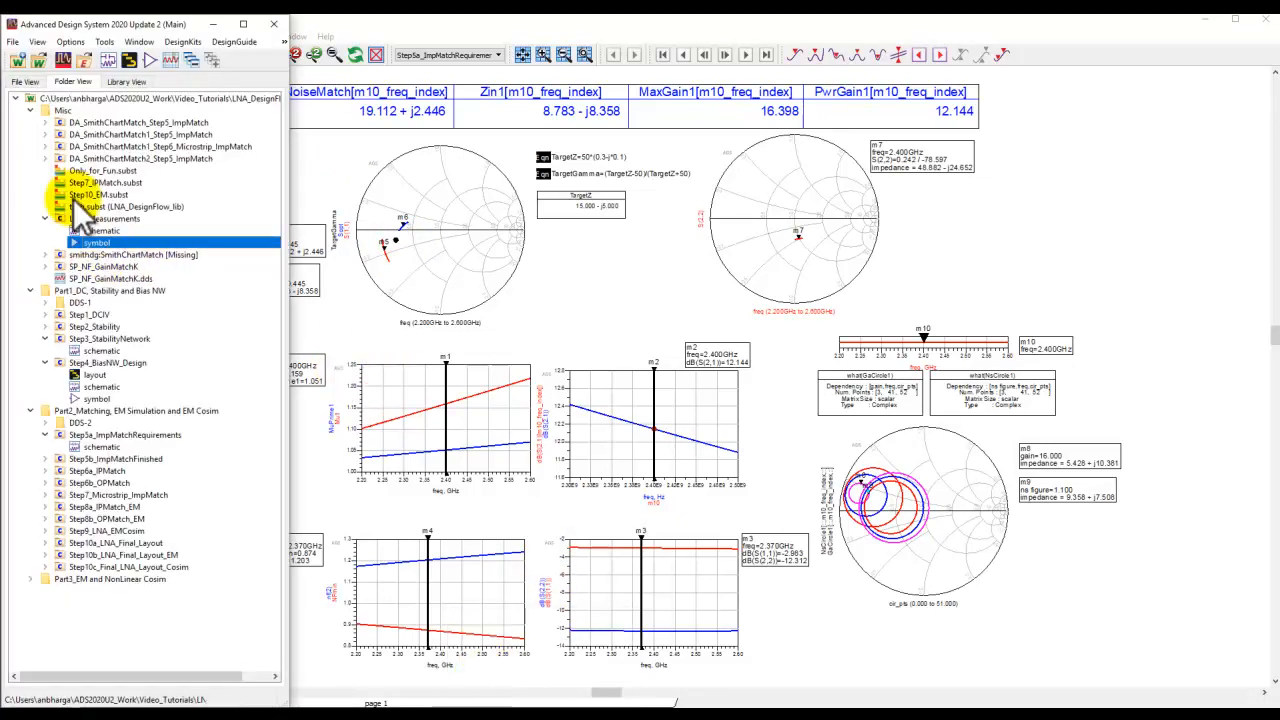
click(30, 110)
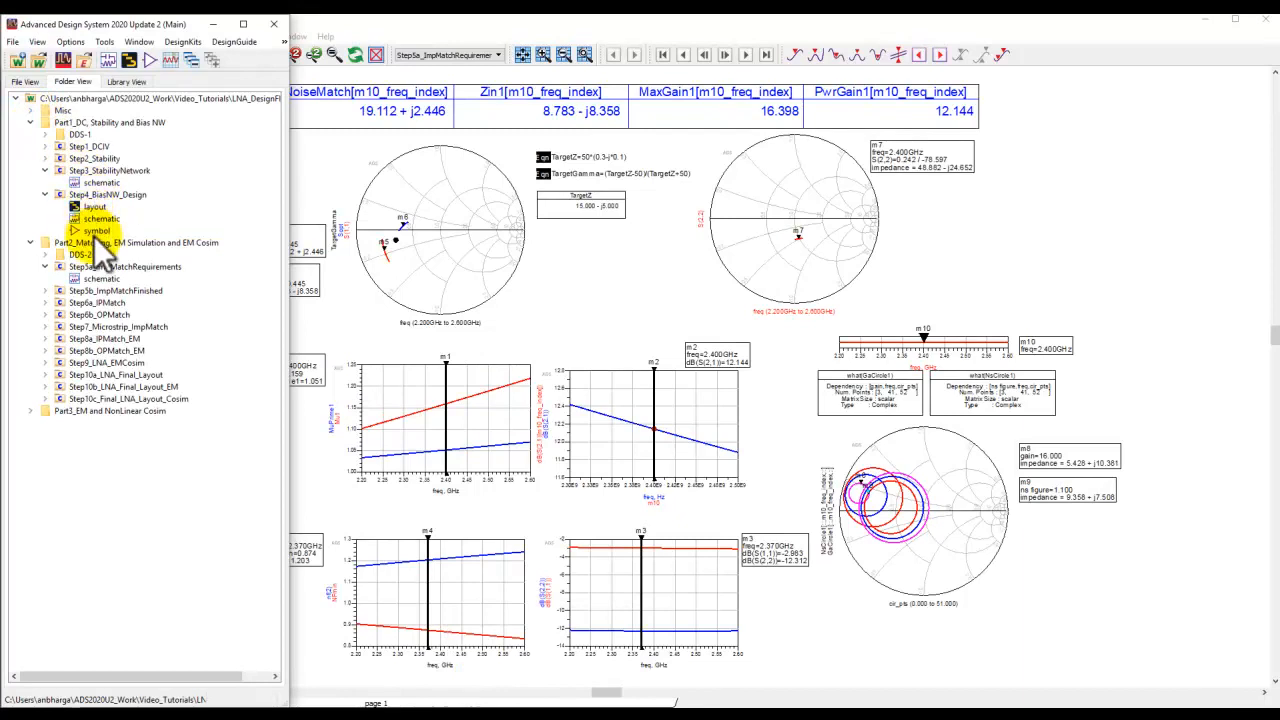
click(30, 122)
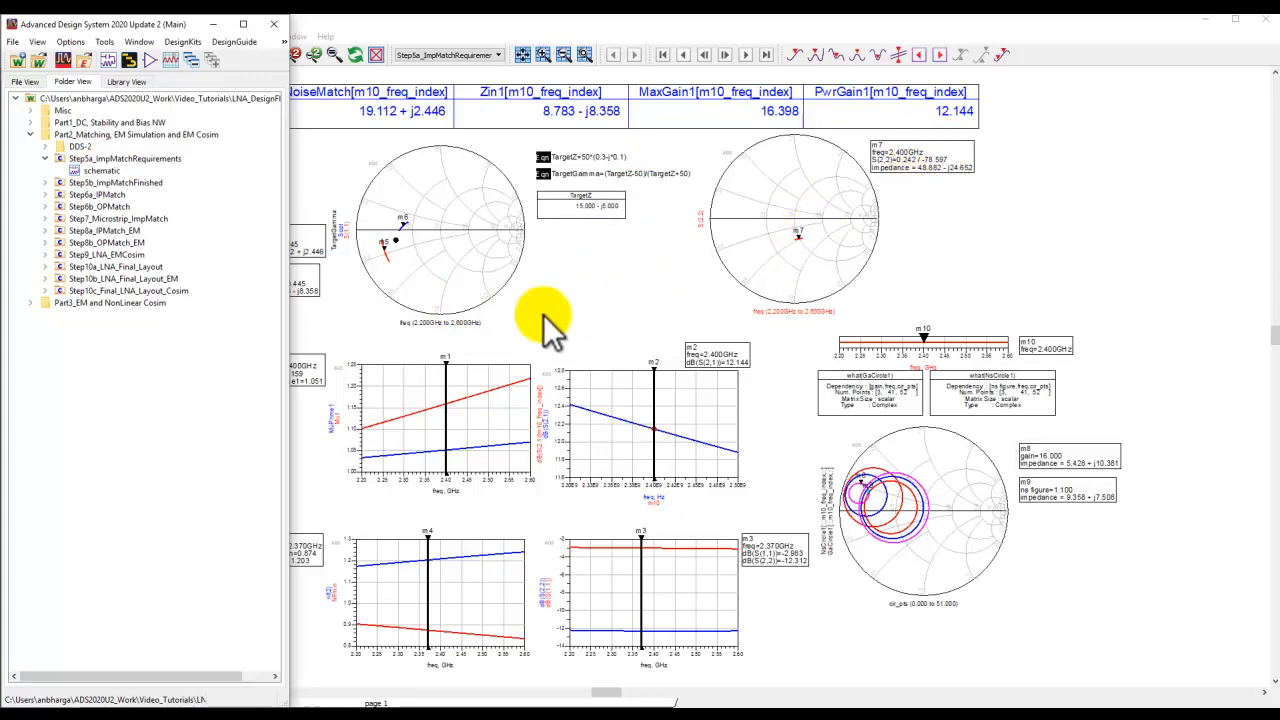
click(582, 343)
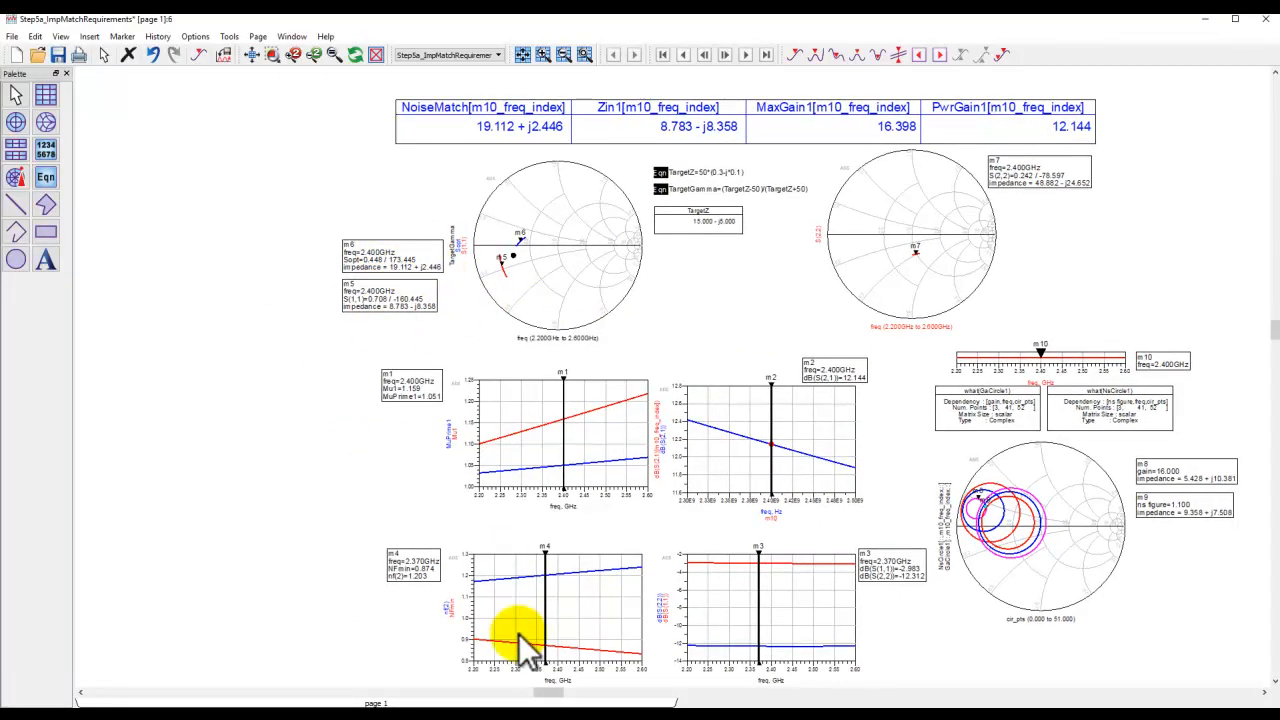
click(532, 697)
click(493, 680)
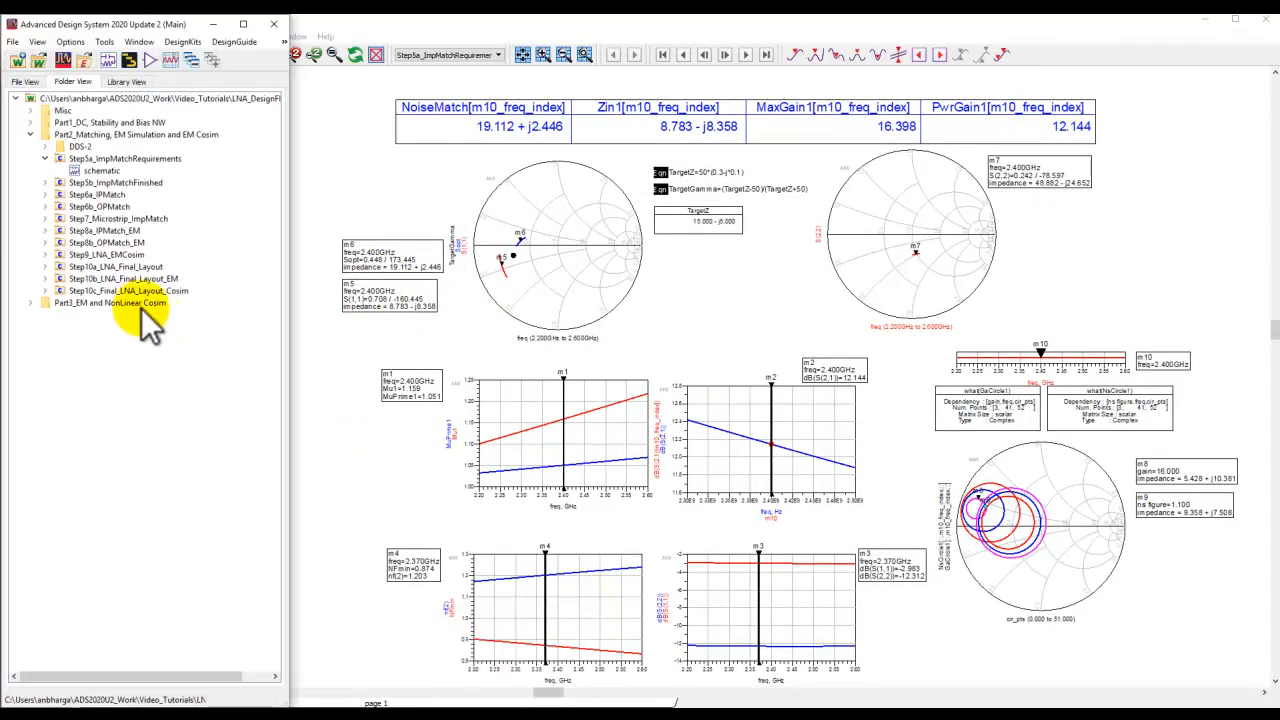
double_click(97, 186)
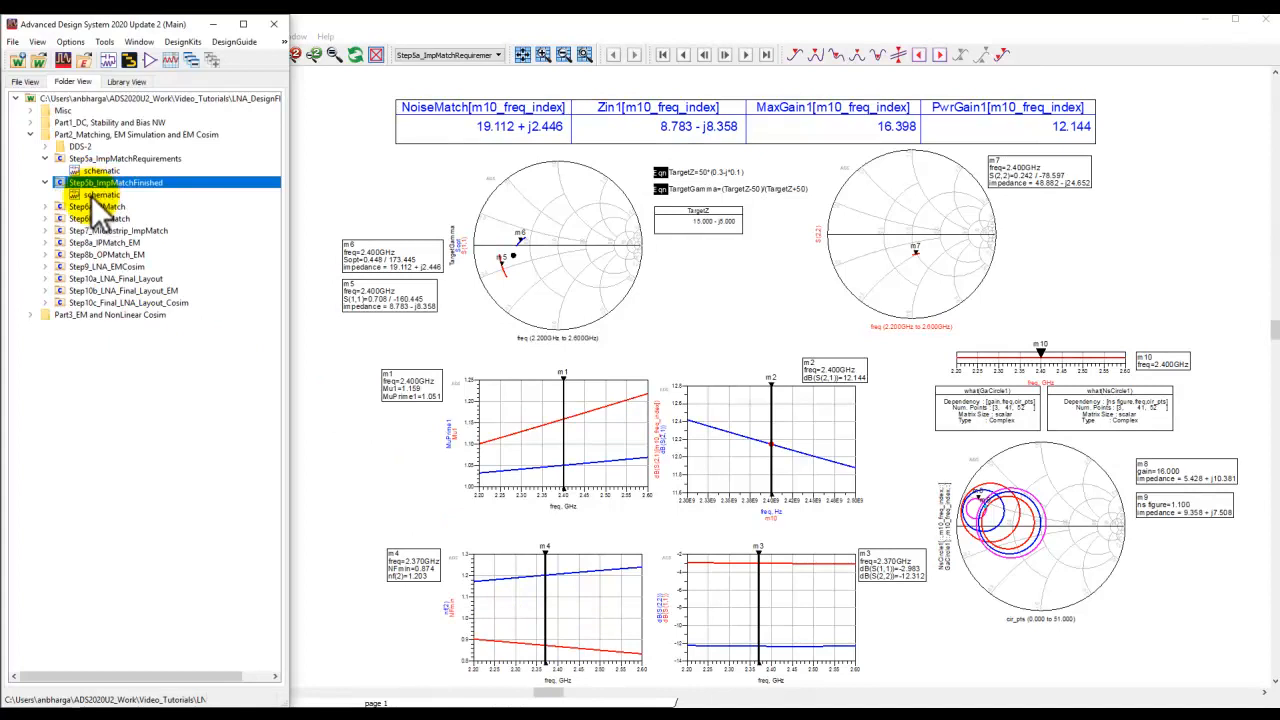
double_click(91, 196)
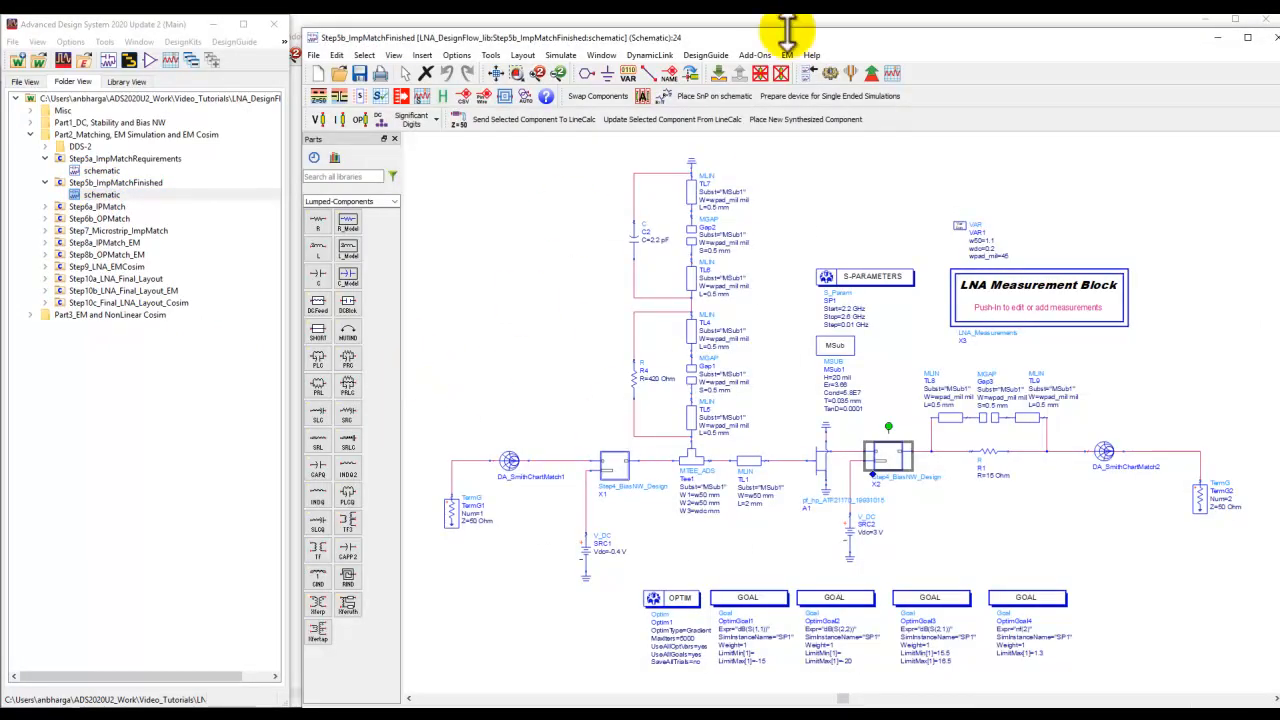
Arrange the main window and the Step5b_ImpMatchFinished schematic window side by side.
key(super+Right)
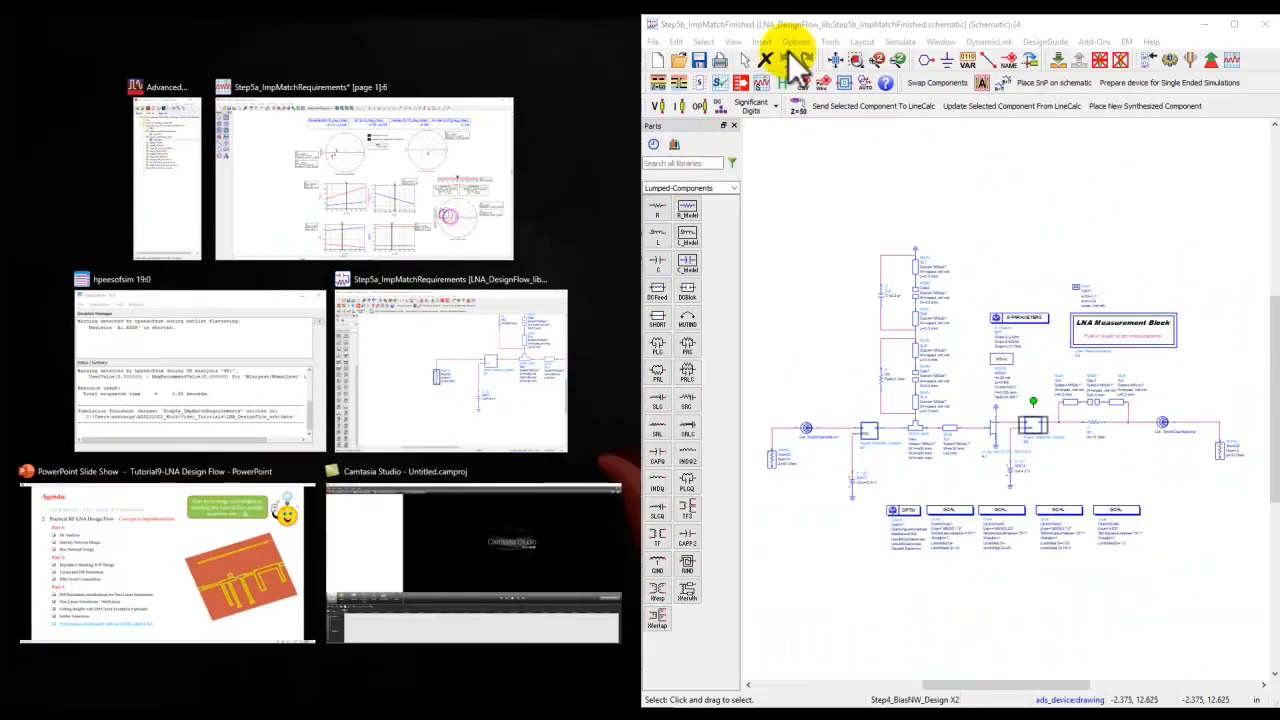
click(176, 220)
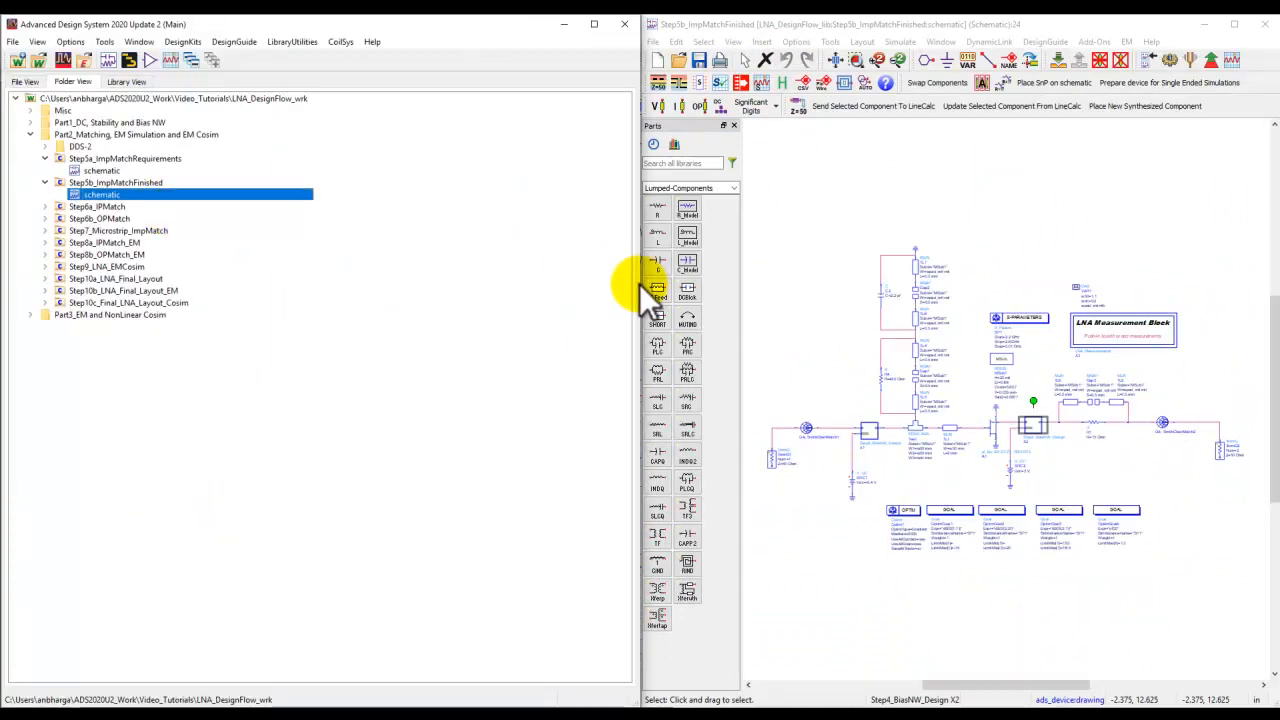
drag(640, 281, 271, 329)
drag(647, 248, 270, 267)
click(464, 45)
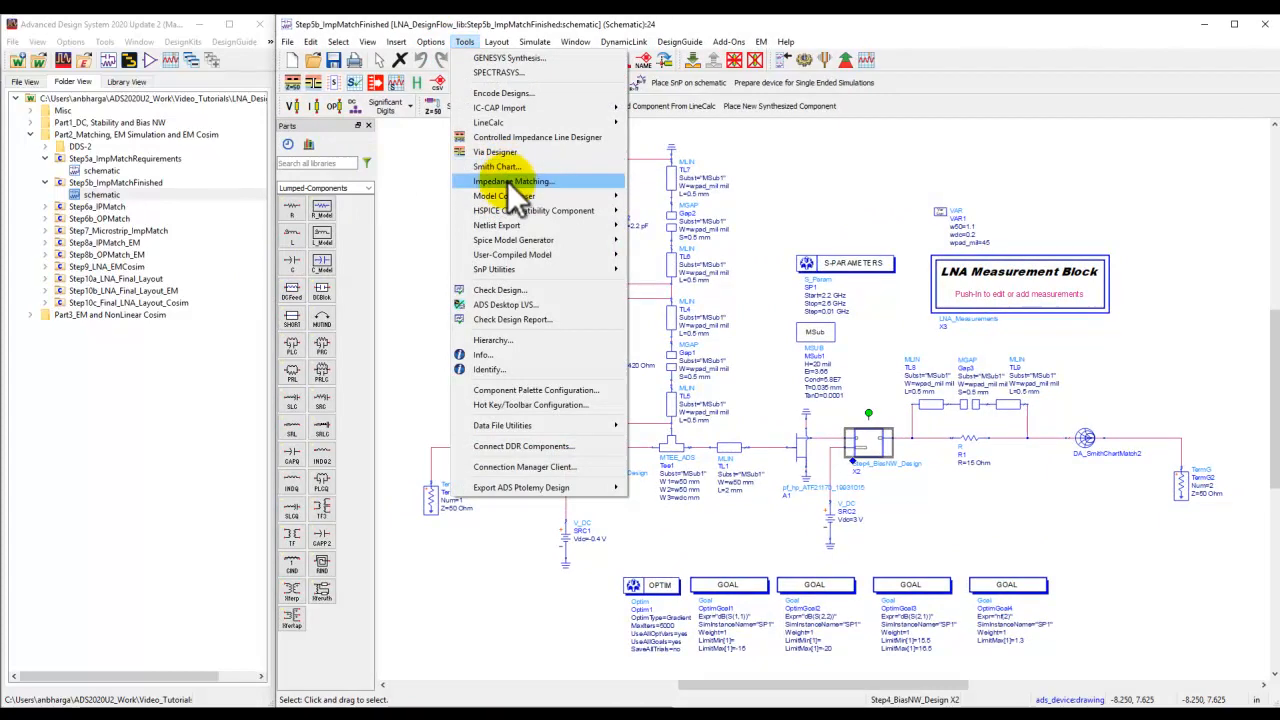
click(387, 220)
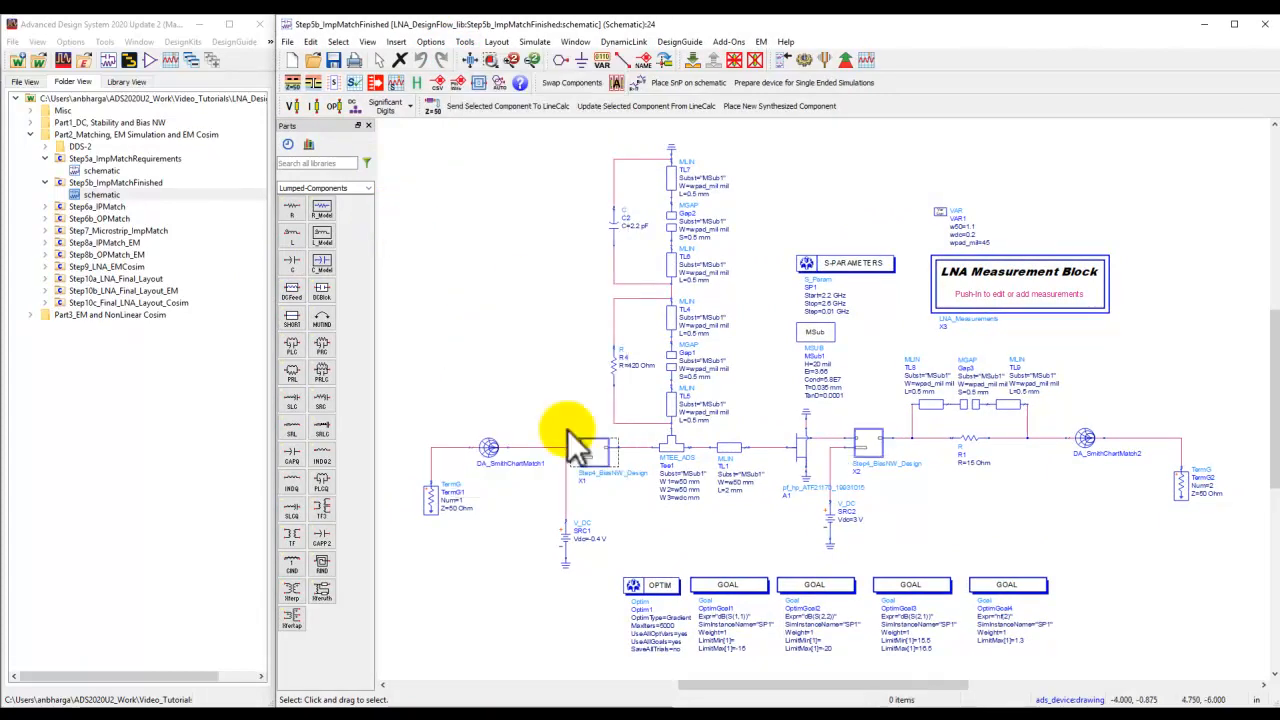
Push into the DA_SmithChartMatch1 component at the source side to view its matching network, then return.
click(489, 451)
click(696, 61)
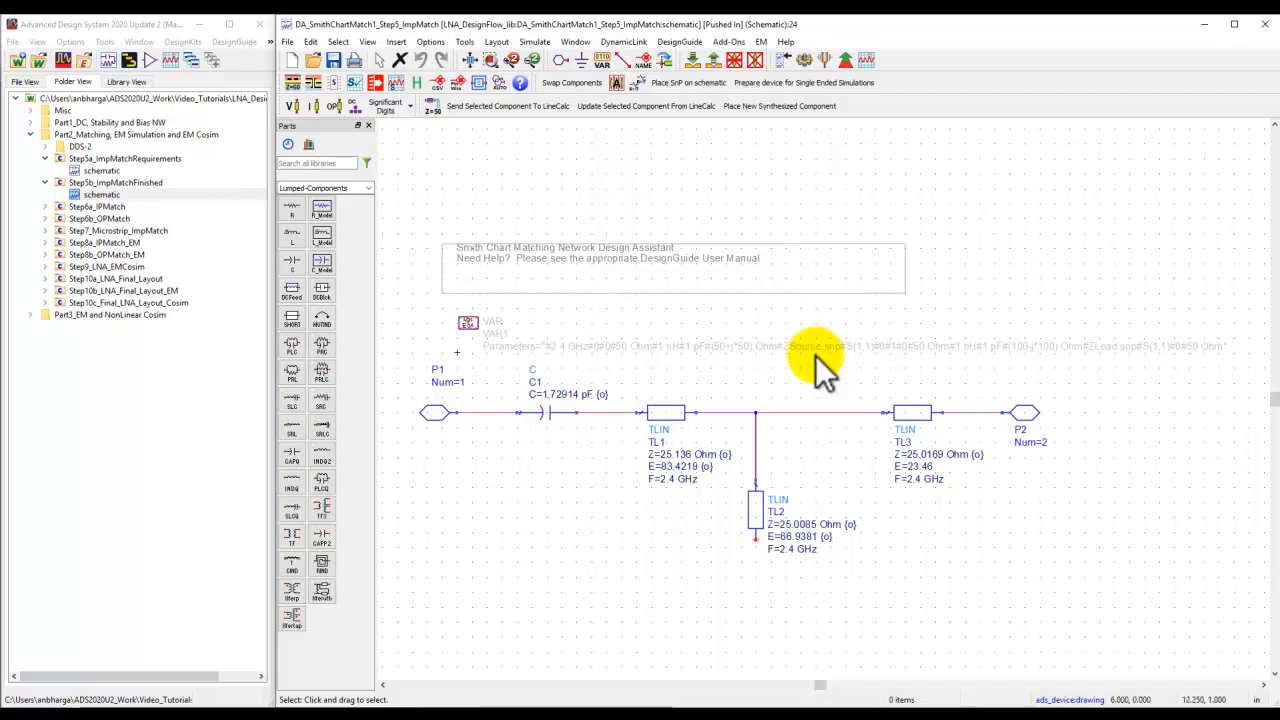
click(713, 59)
Open the Smith Chart Utility and inspect the capacitor and transmission lines of the DA_SmithChartMatch1 network.
click(465, 42)
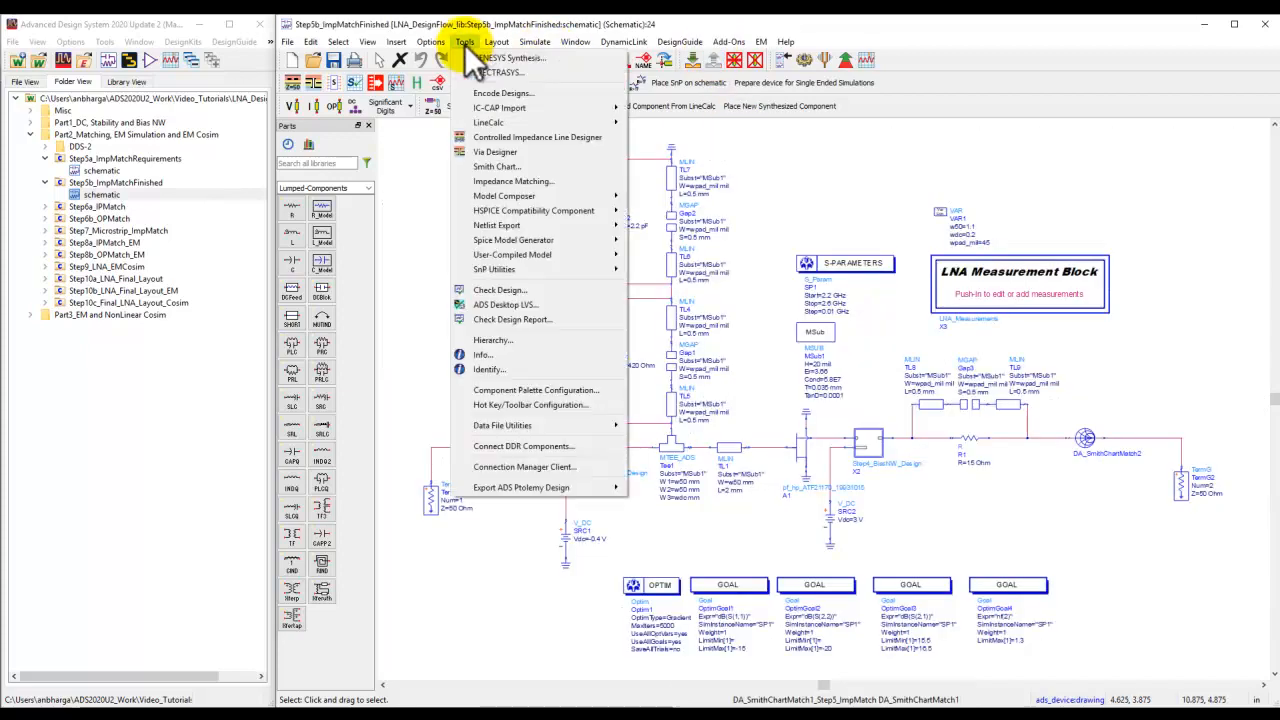
click(503, 166)
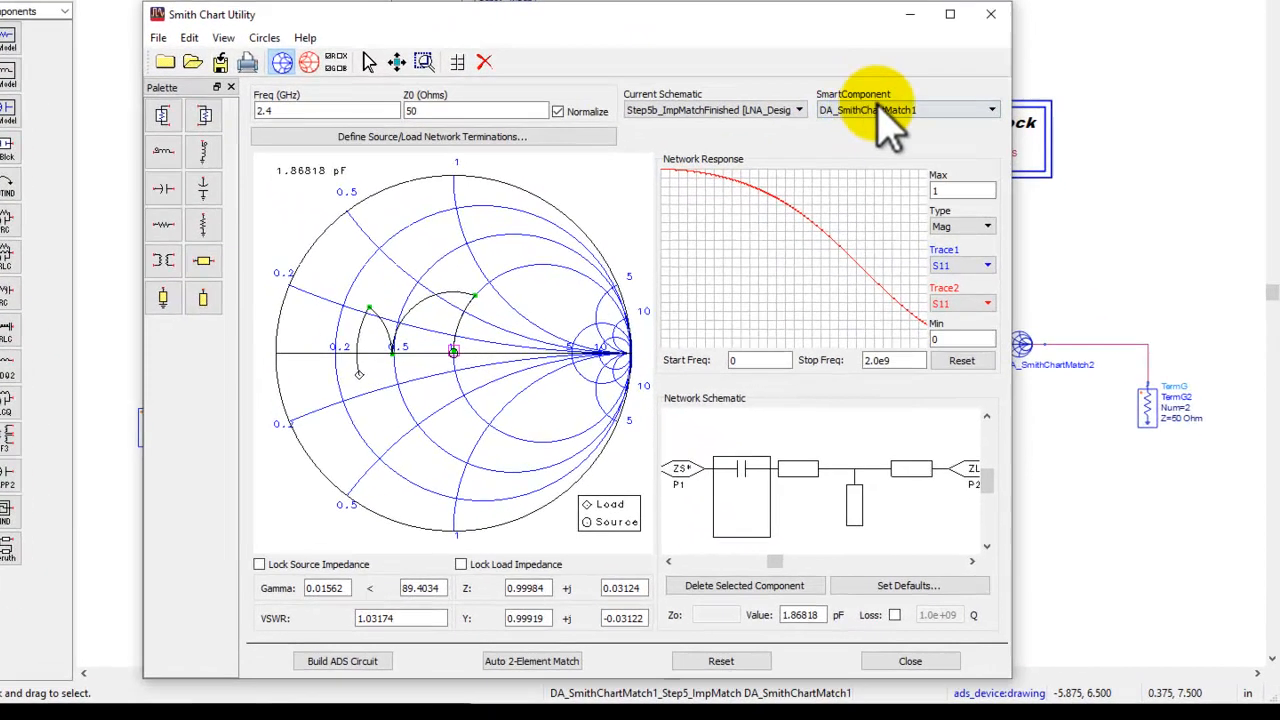
click(915, 467)
click(810, 475)
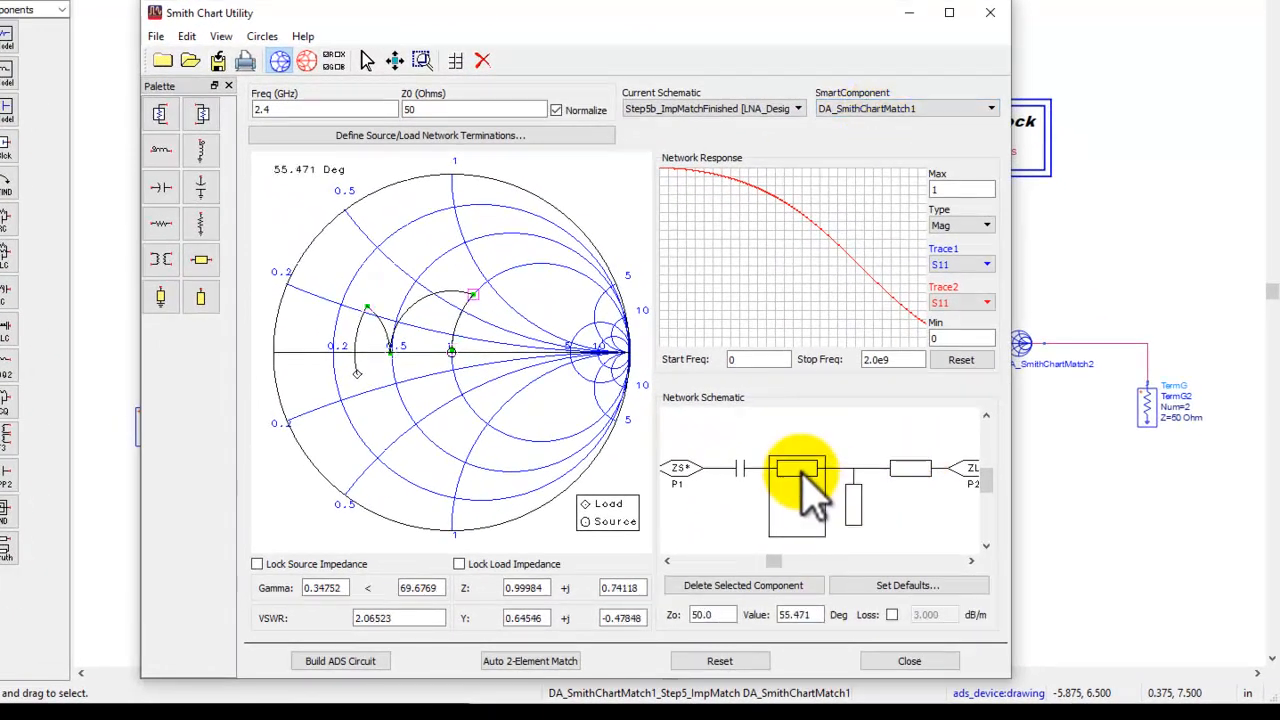
click(740, 468)
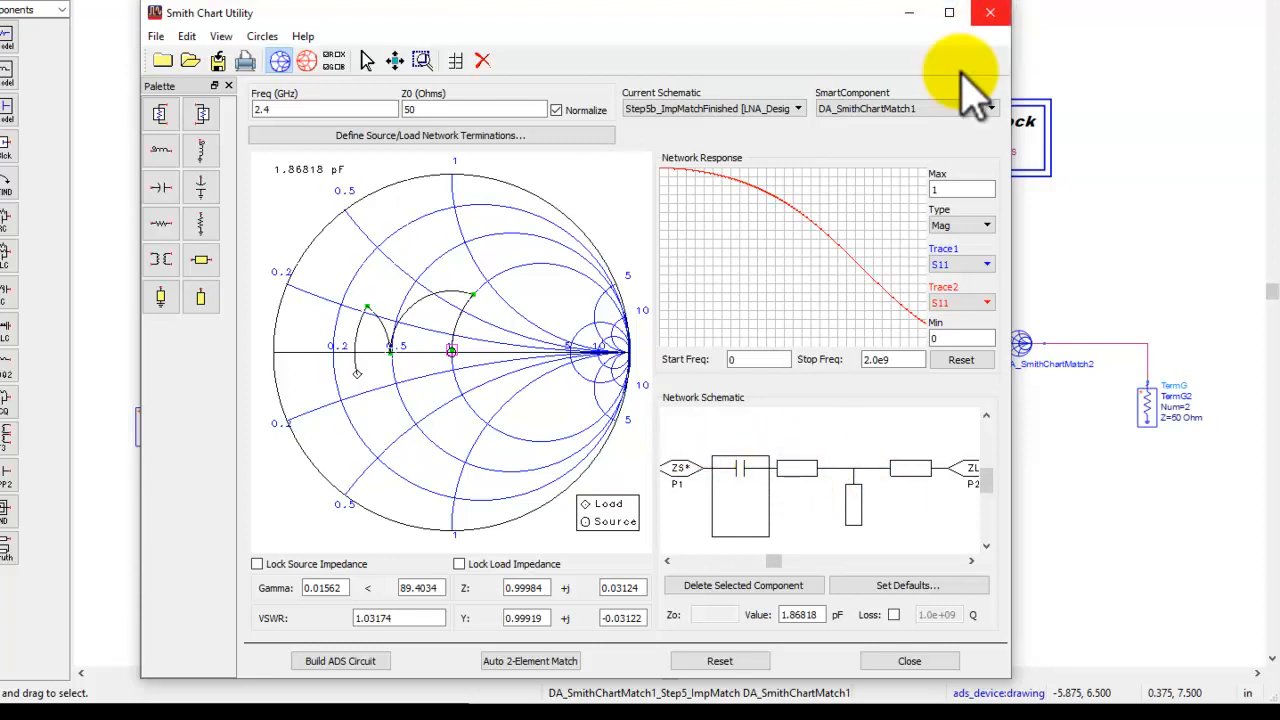
Switch the Smith Chart Utility to DA_SmithChartMatch2, inspect its capacitor, and close the utility.
click(945, 110)
click(935, 134)
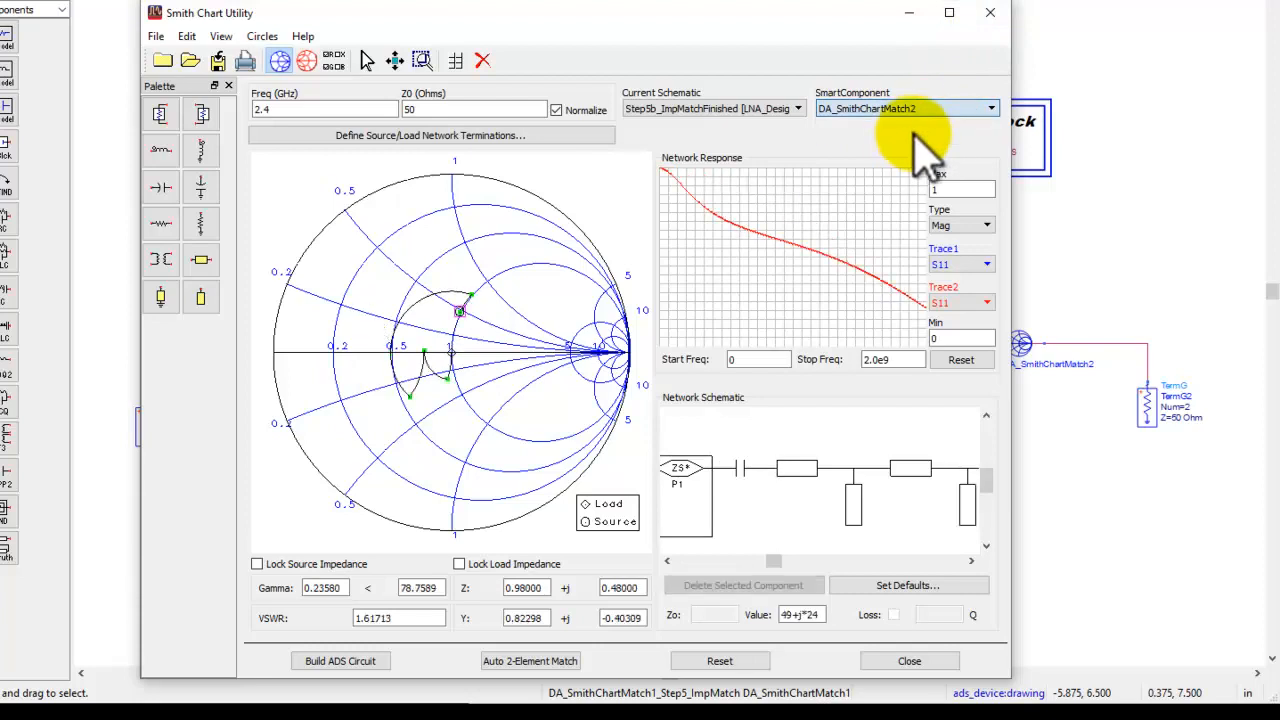
mouse_move(795, 560)
mouse_down()
mouse_move(810, 563)
mouse_move(785, 562)
mouse_up()
click(738, 468)
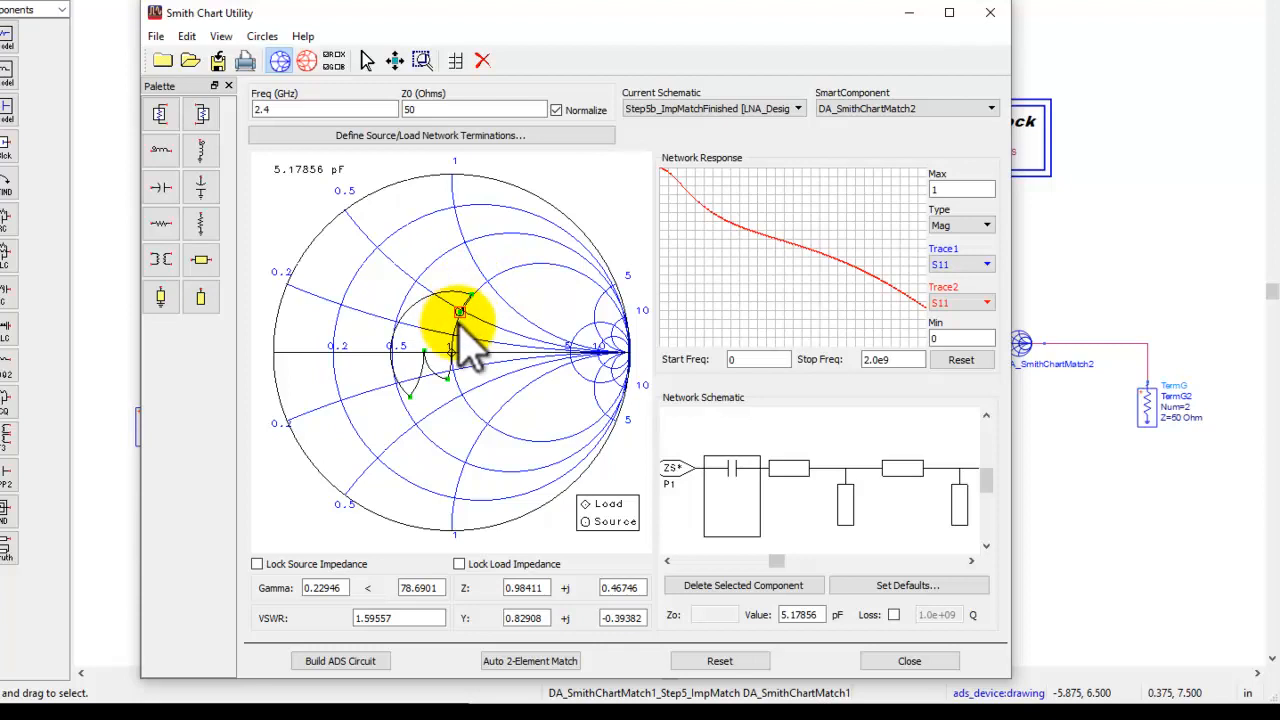
click(990, 12)
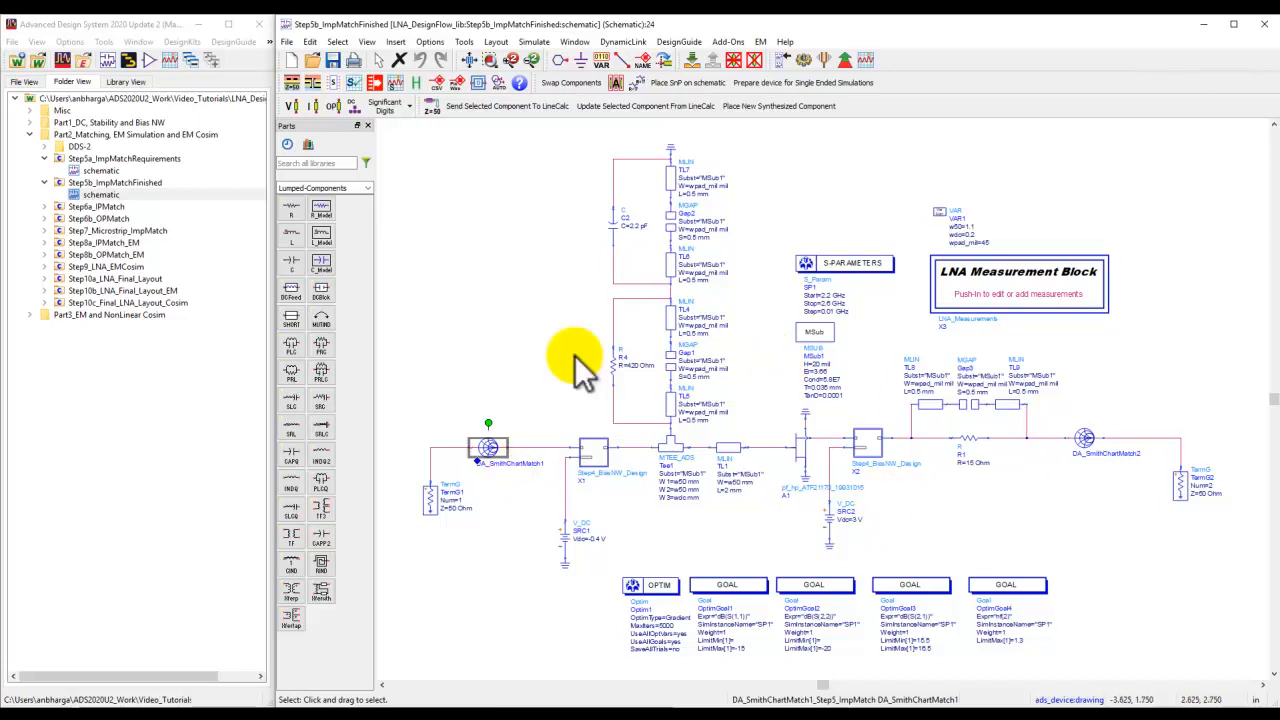
Push into DA_SmithChartMatch1 and zoom in on its capacitor and transmission line values, then return.
click(691, 61)
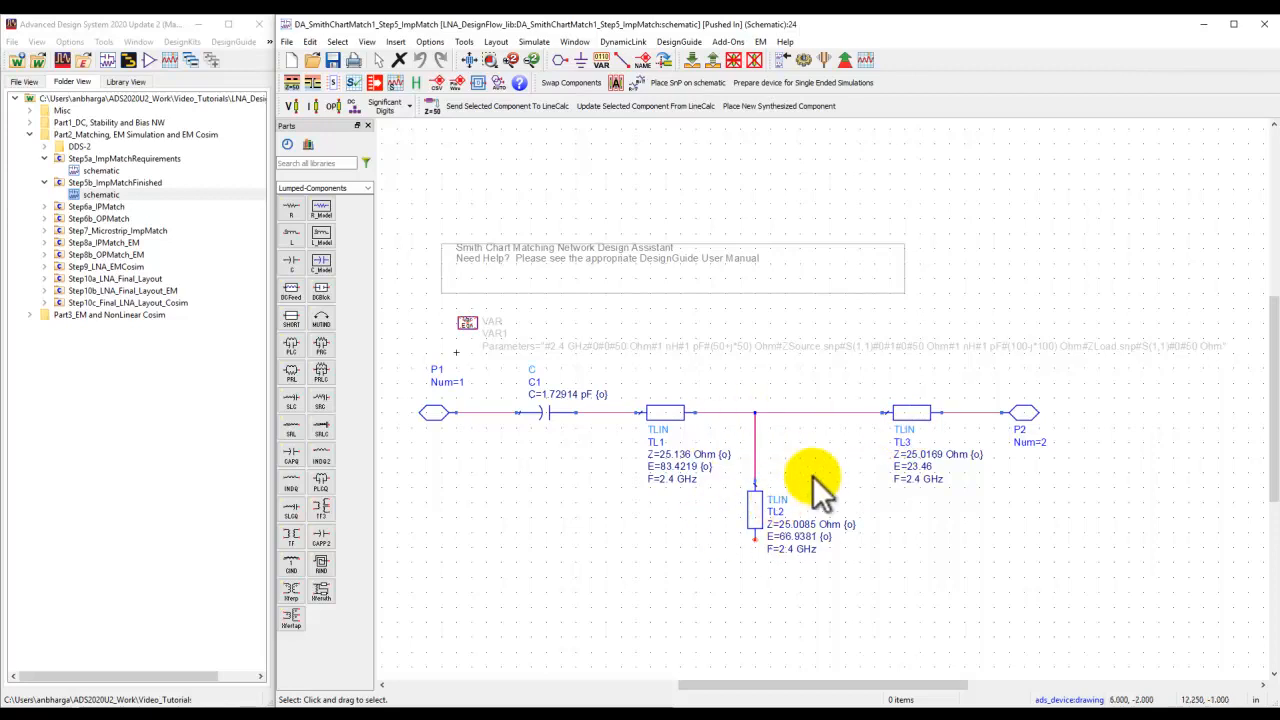
scroll(813, 475, up, 1)
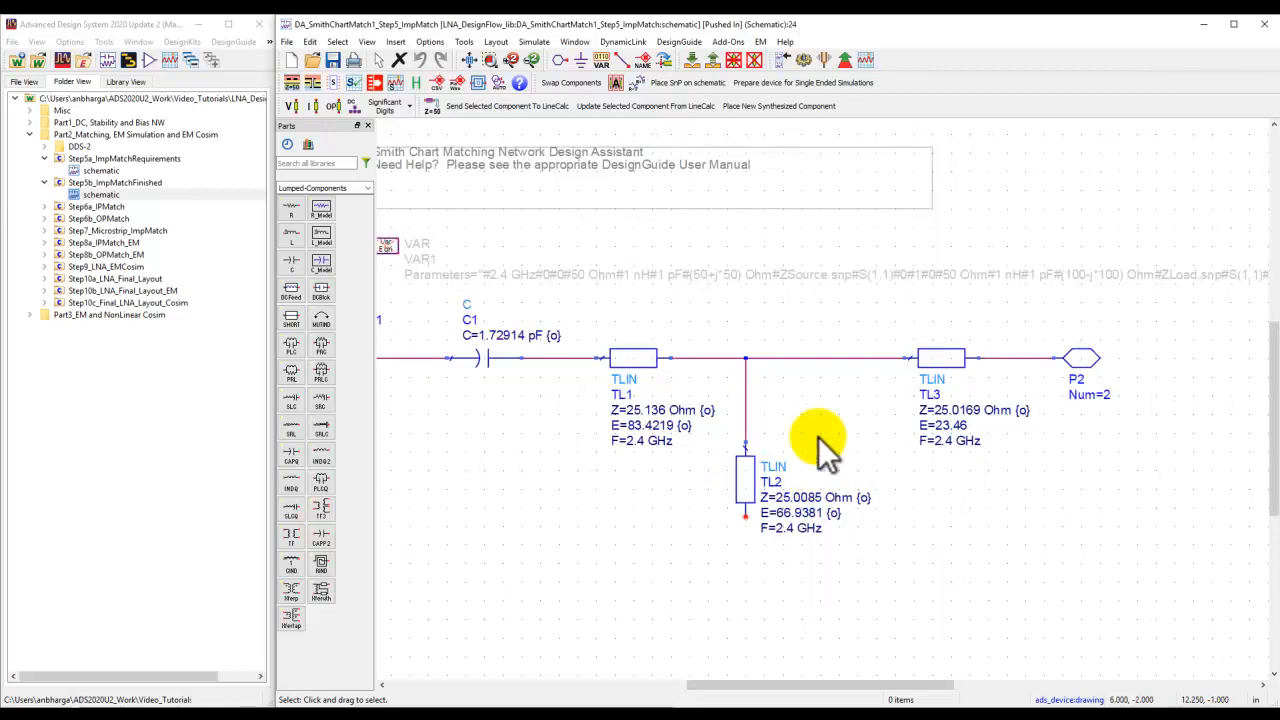
scroll(820, 443, up, 1)
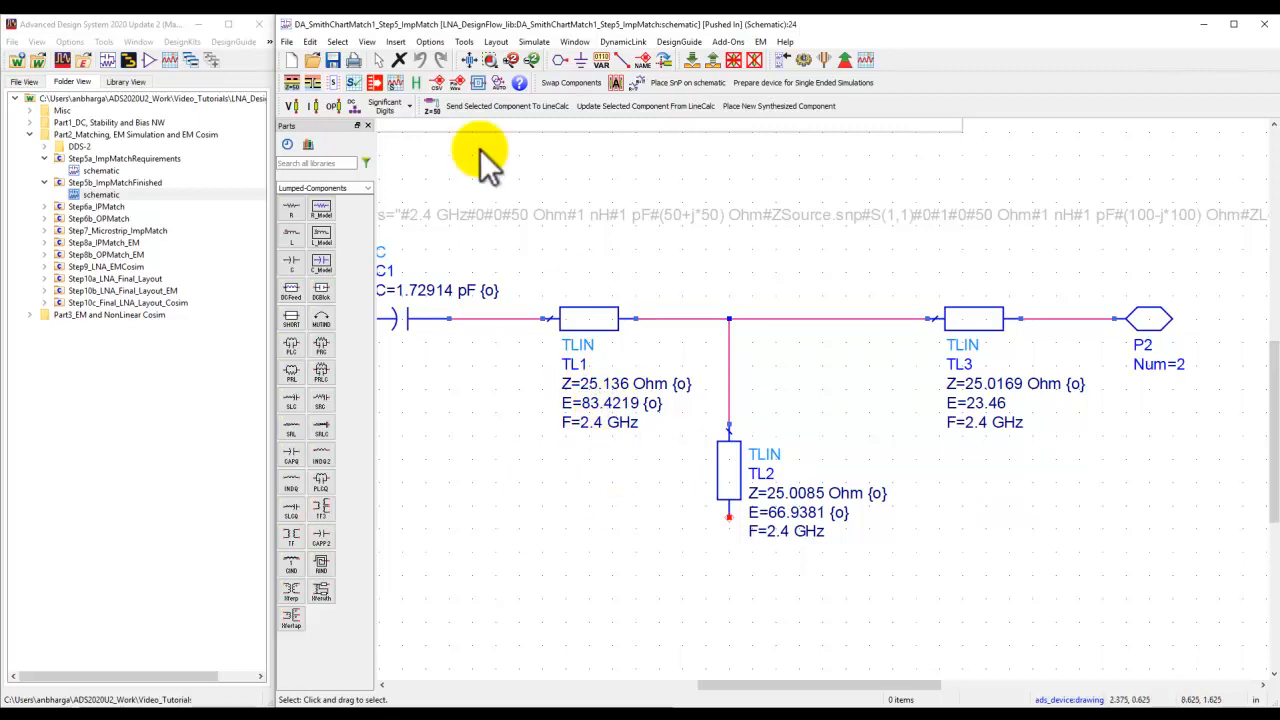
click(464, 42)
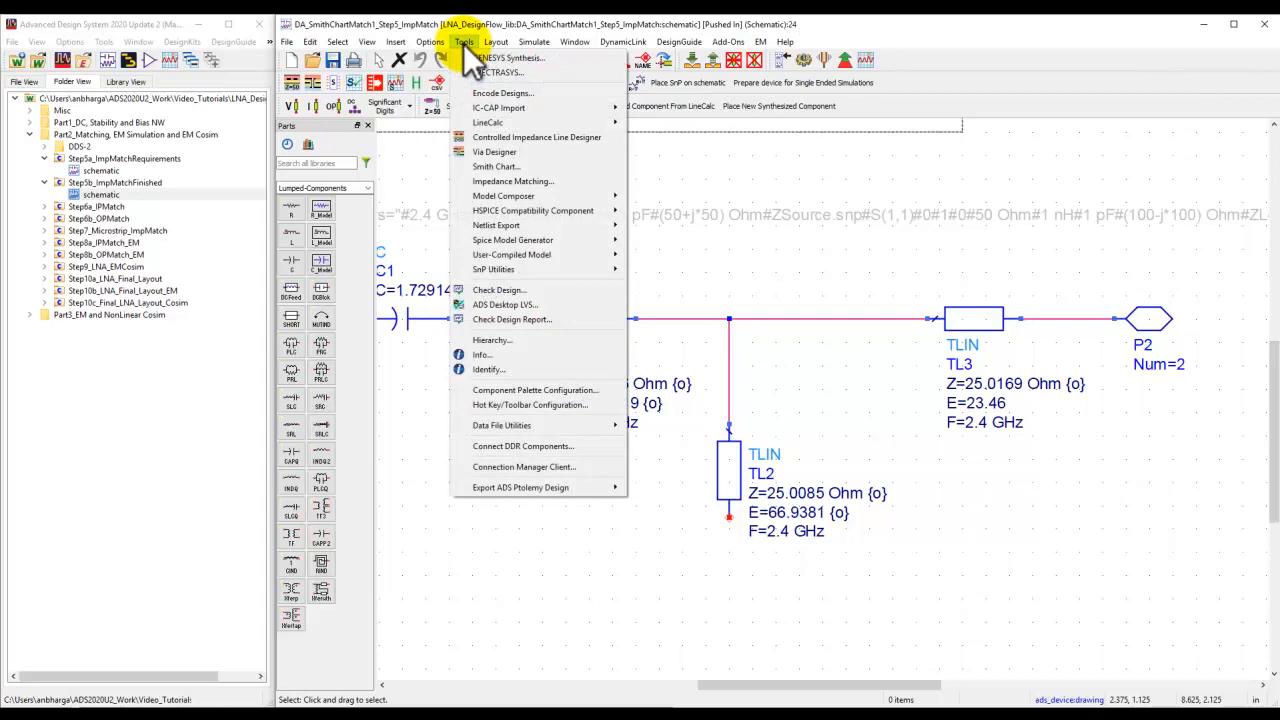
mouse_move(482, 122)
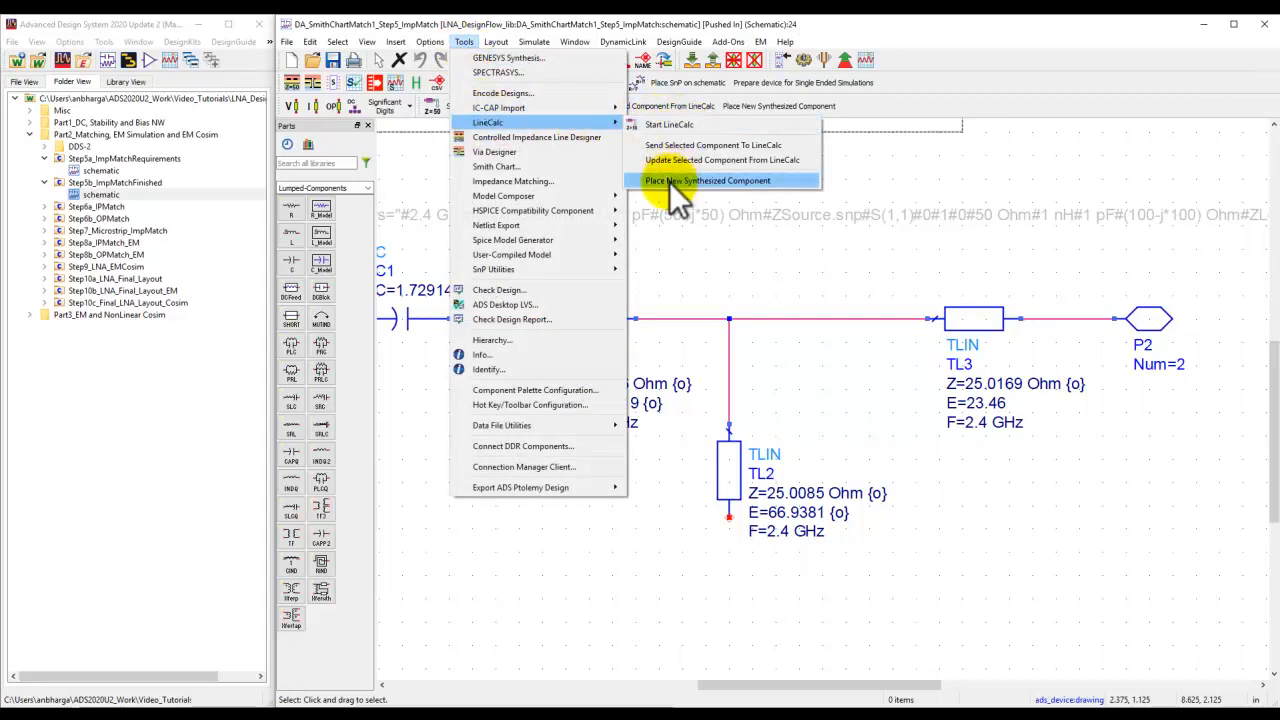
click(866, 392)
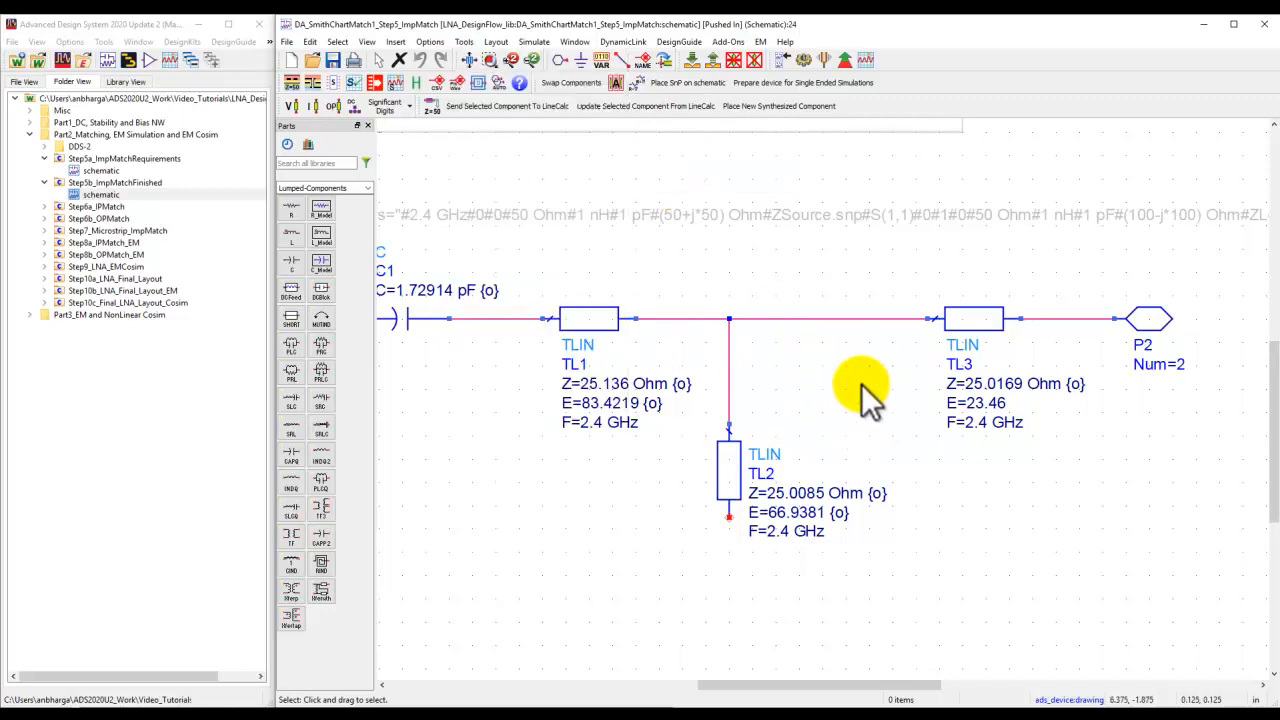
click(712, 62)
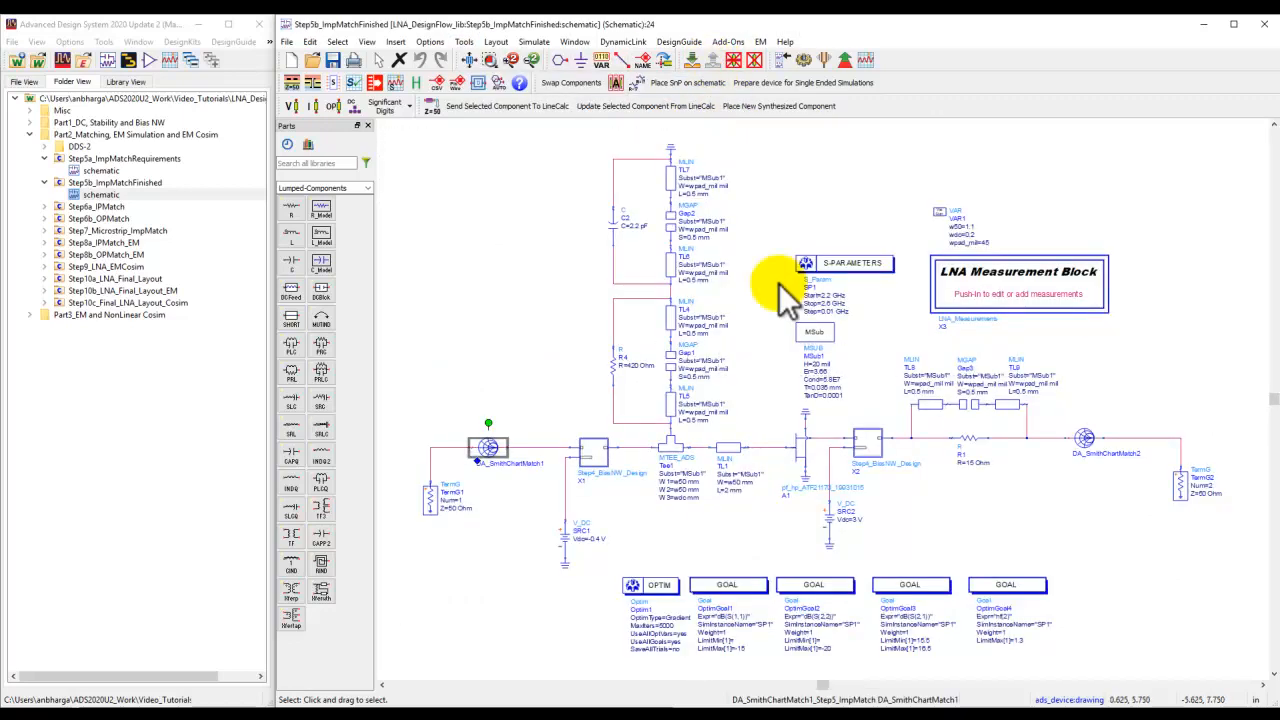
Close the Step5b schematic and open the Step7_Microstrip_ImpMatch schematic, maximized.
click(1266, 25)
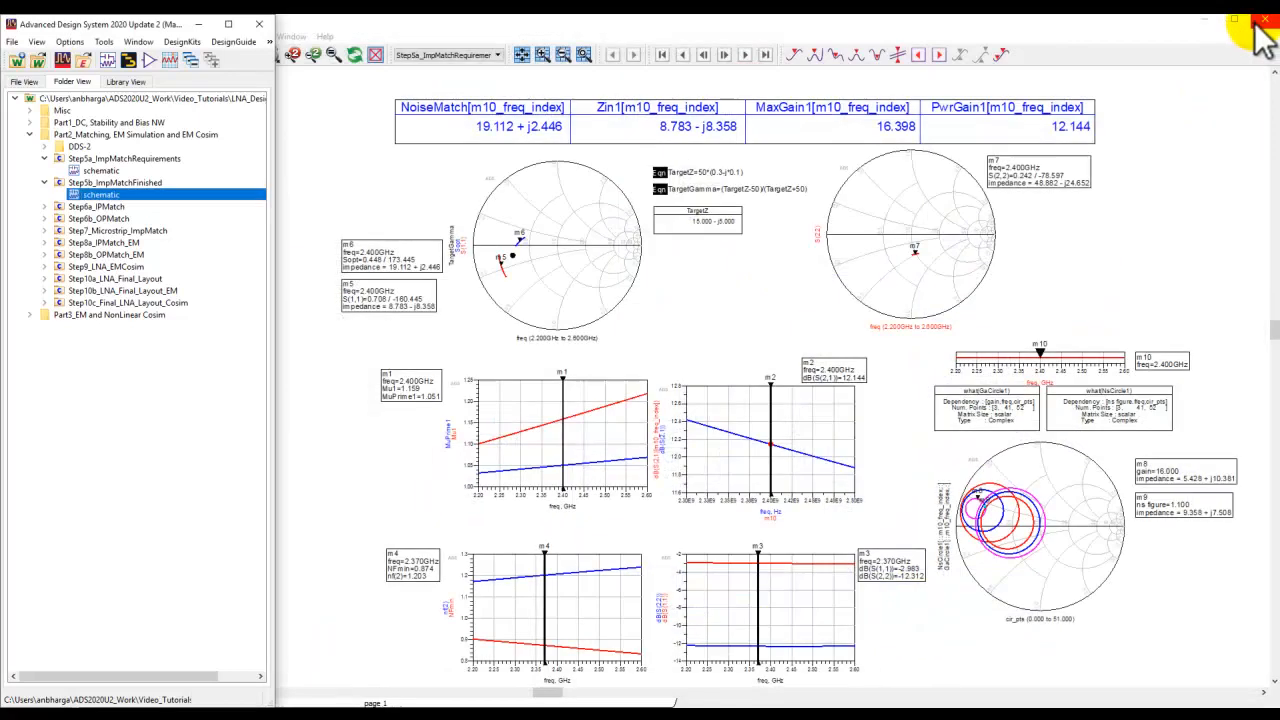
click(44, 230)
double_click(85, 243)
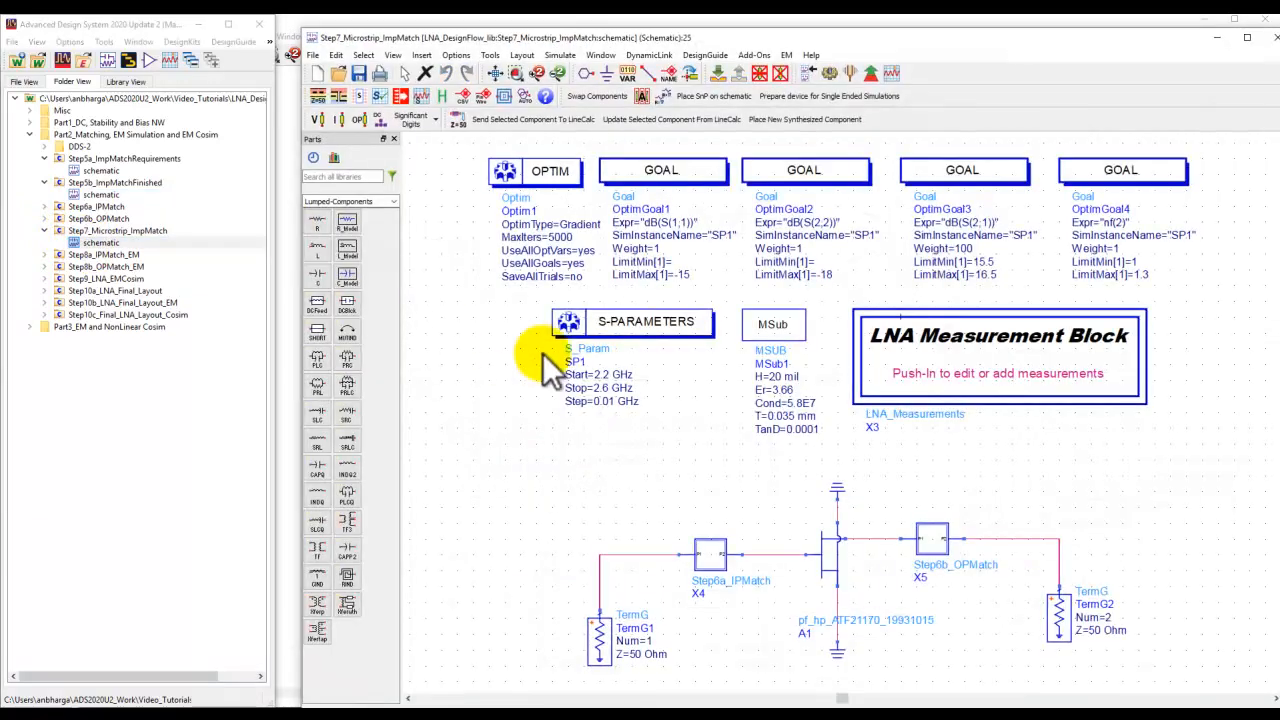
drag(790, 40, 1278, 18)
click(648, 230)
drag(788, 28, 1250, 255)
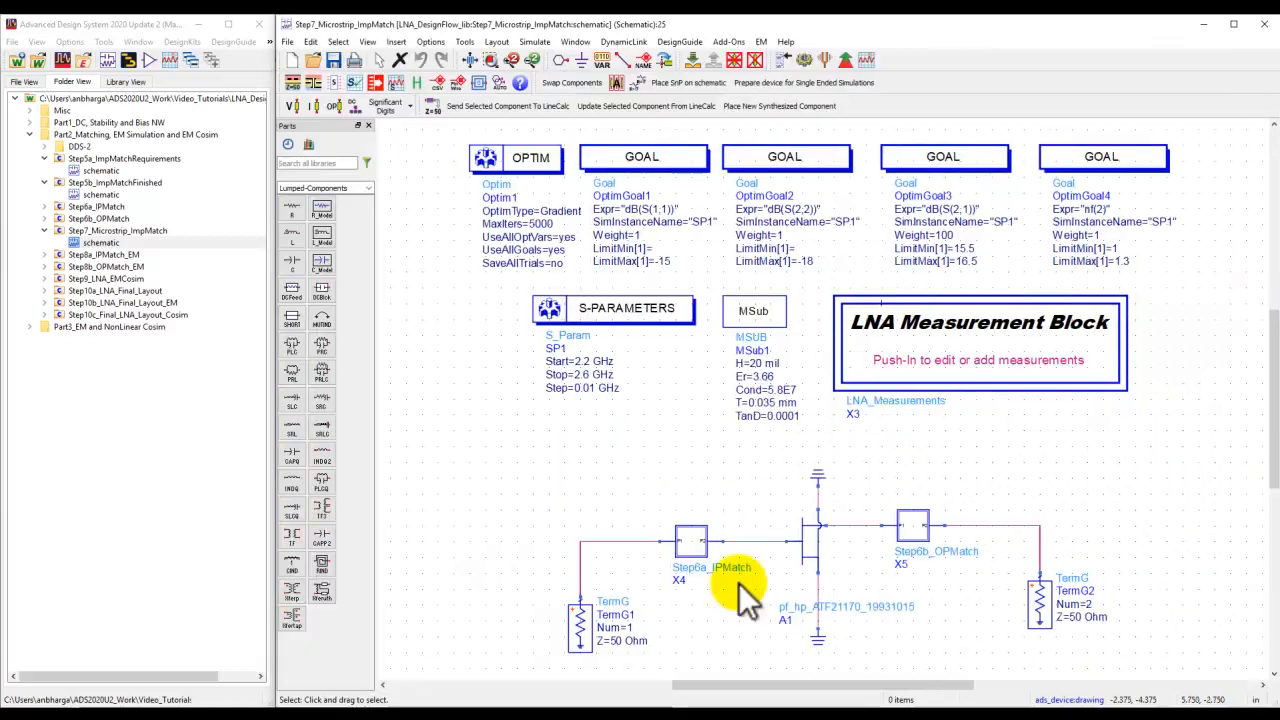
drag(743, 602, 720, 505)
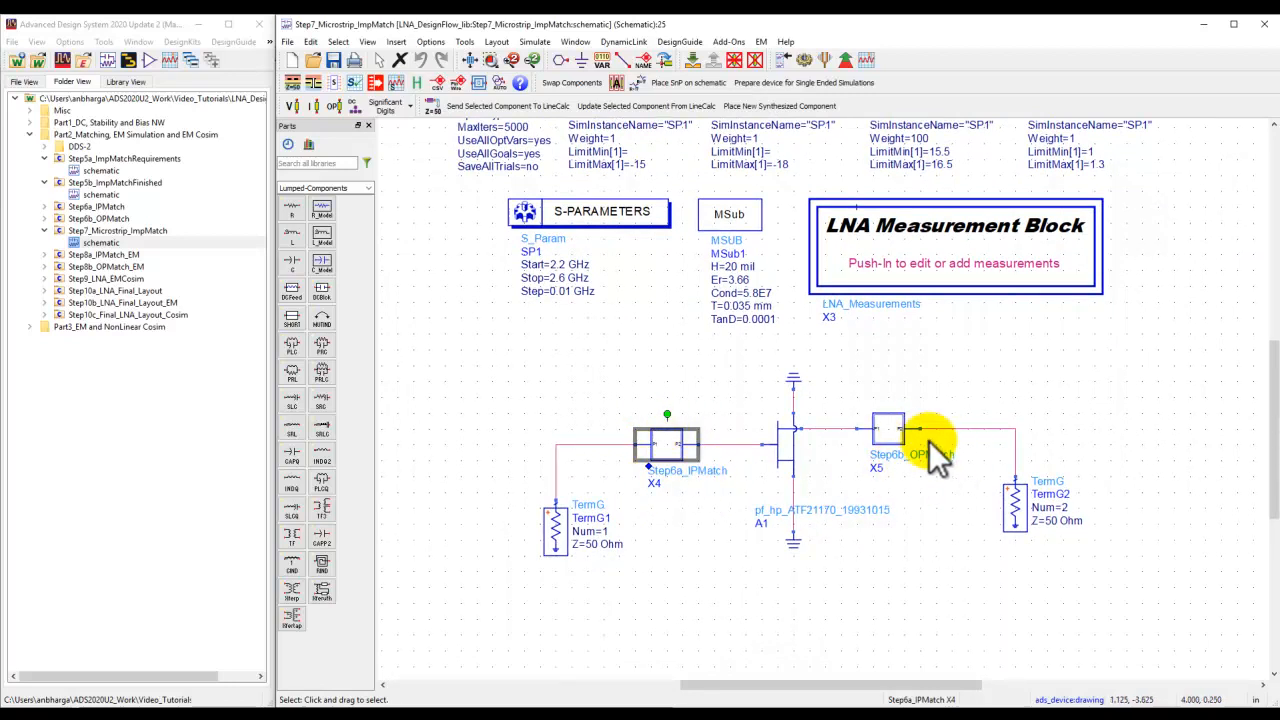
Expand the Step6a_IPMatch and Step6b_OPMatch cells and push into the Step6a_IPMatch input matching sub-circuit.
click(470, 61)
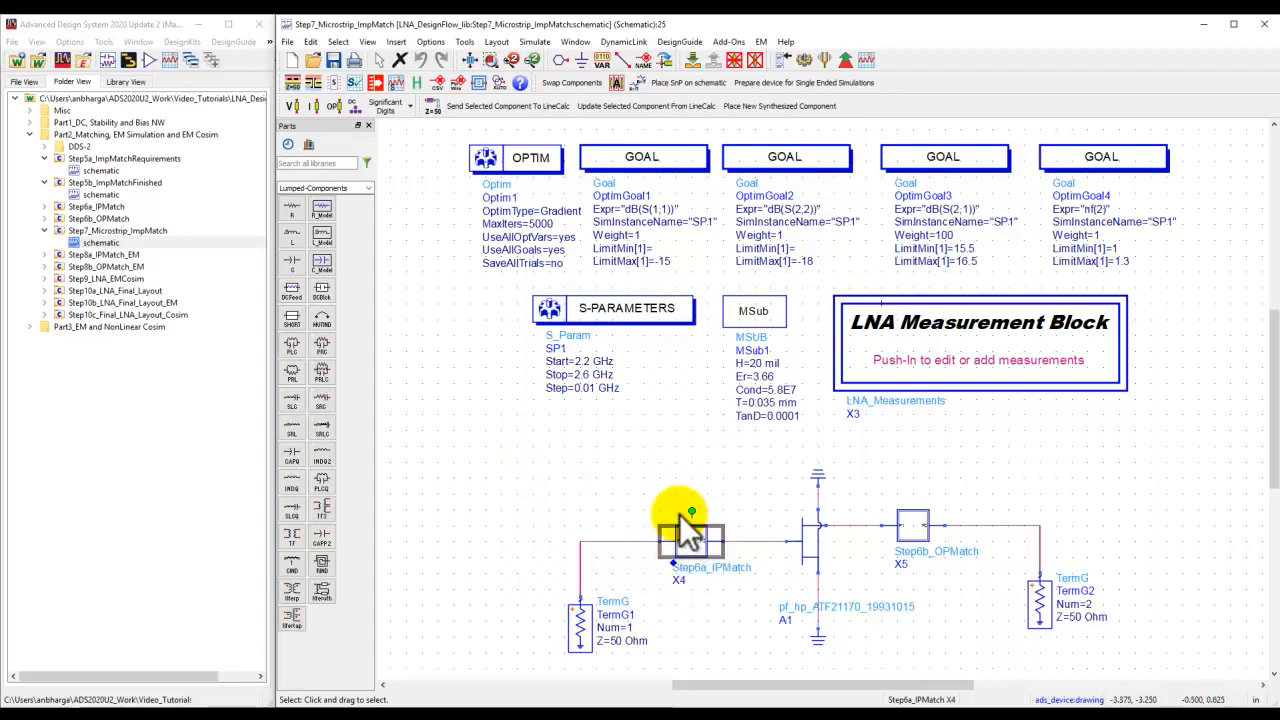
click(44, 206)
click(44, 254)
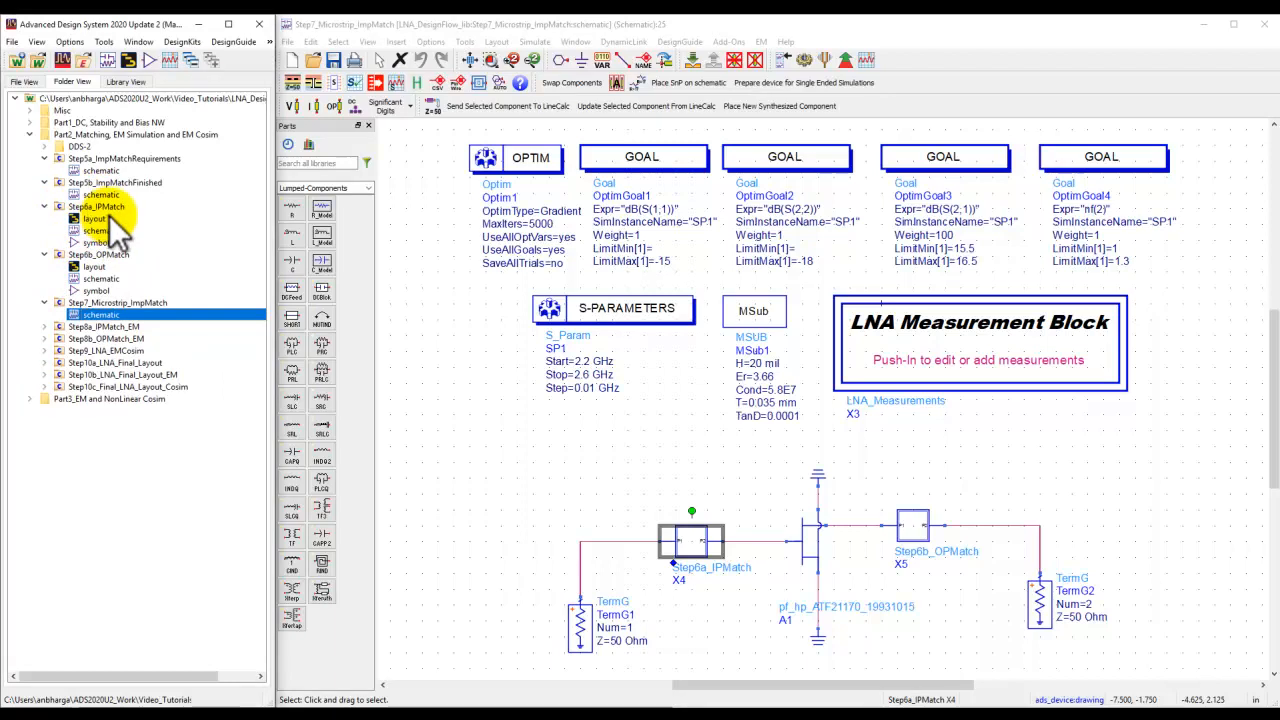
click(692, 60)
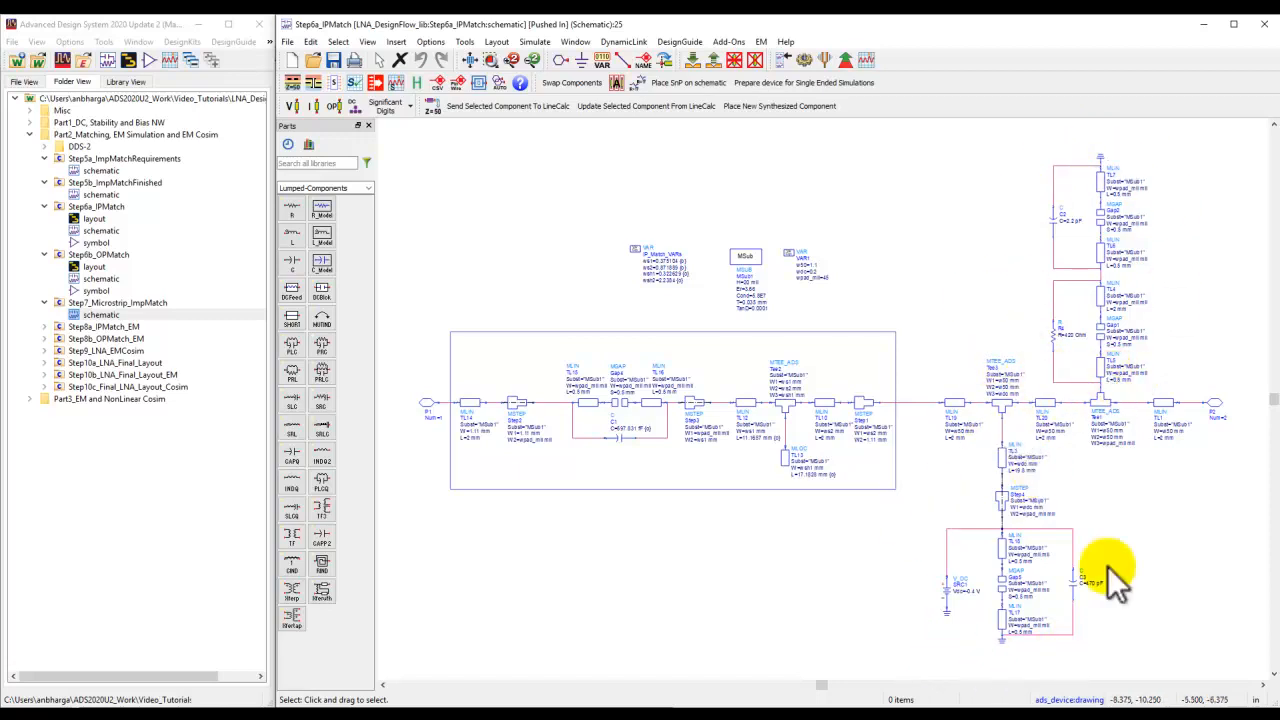
Examine the microstrip lines, stub and capacitor C1 of the input matching network.
scroll(943, 460, up, 2)
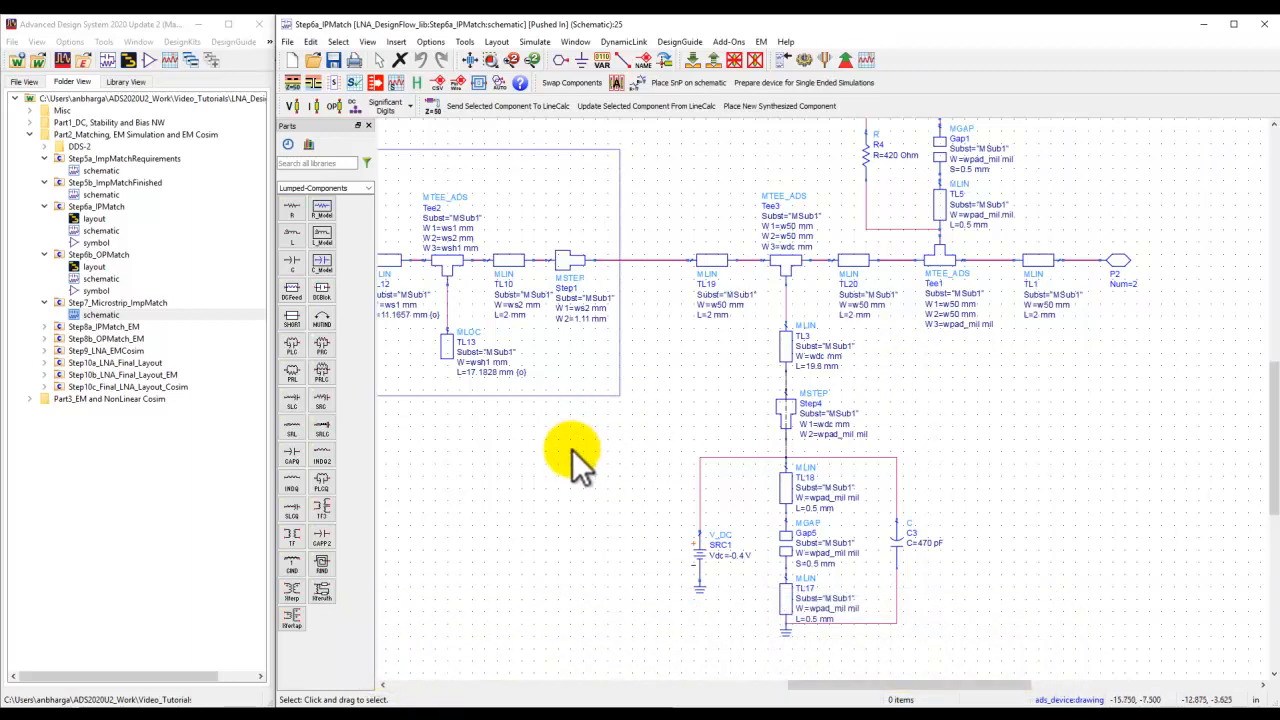
drag(575, 453, 753, 475)
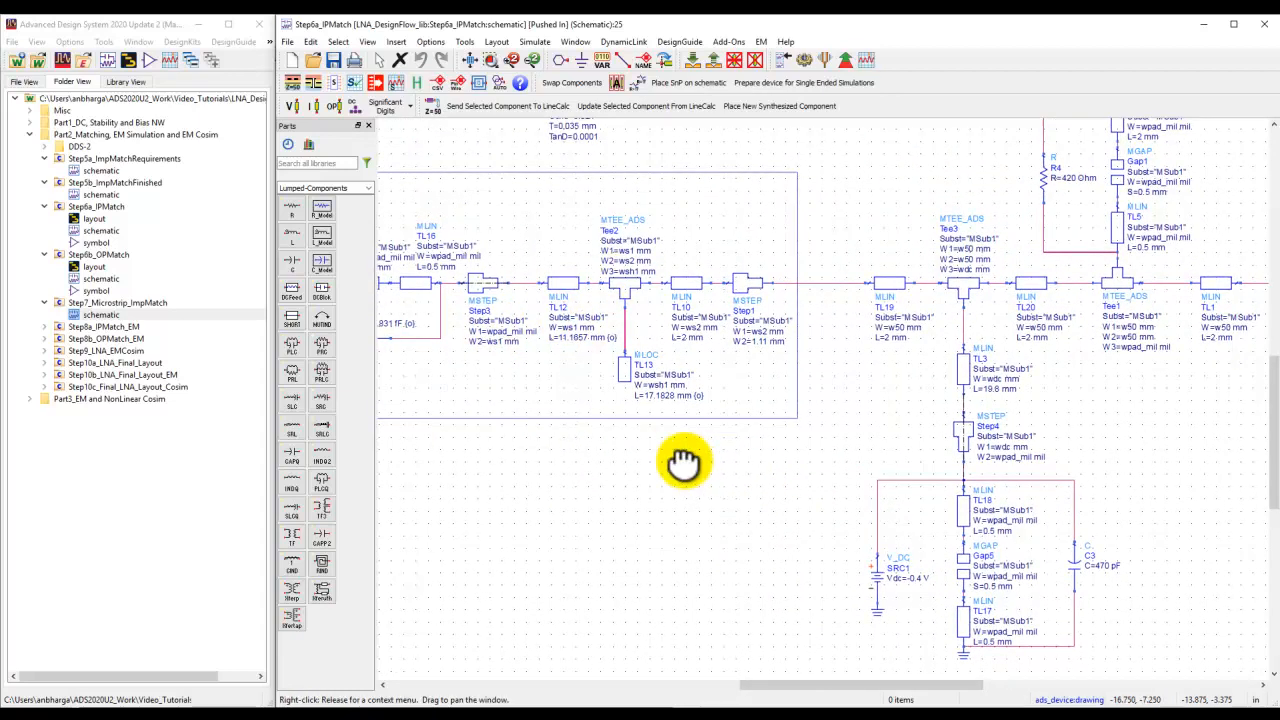
drag(680, 463, 520, 450)
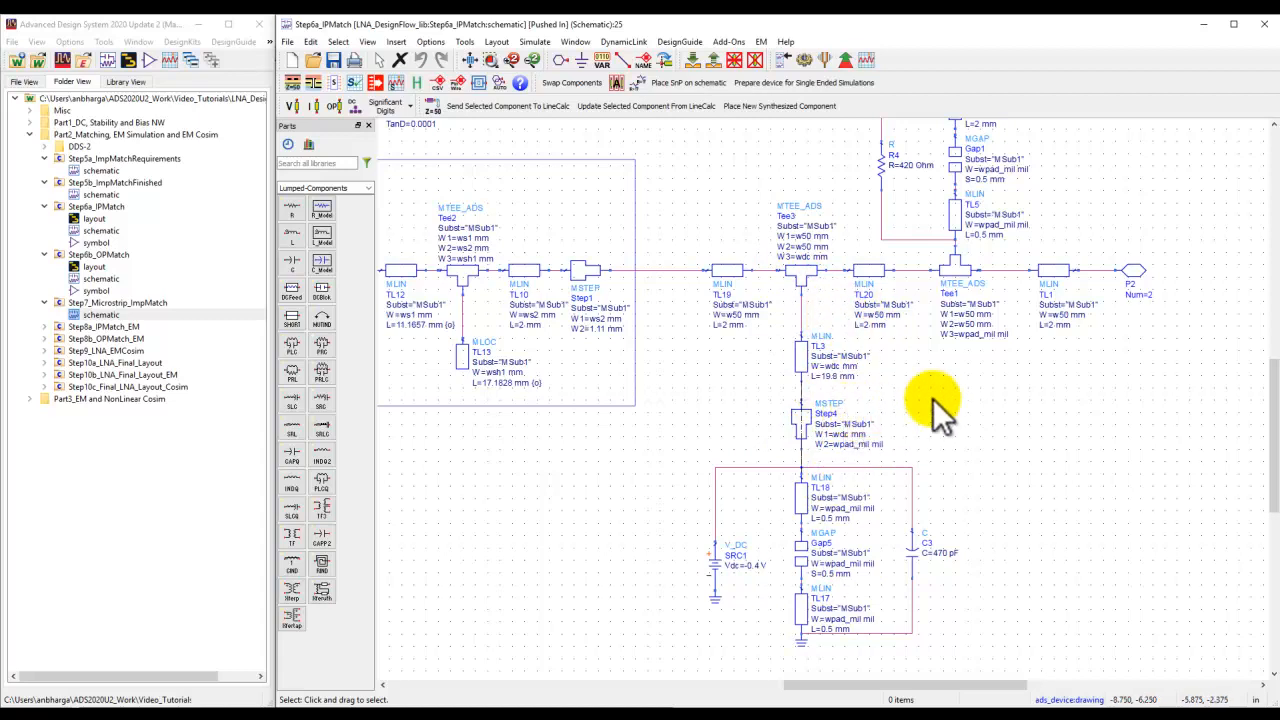
drag(563, 477, 1057, 529)
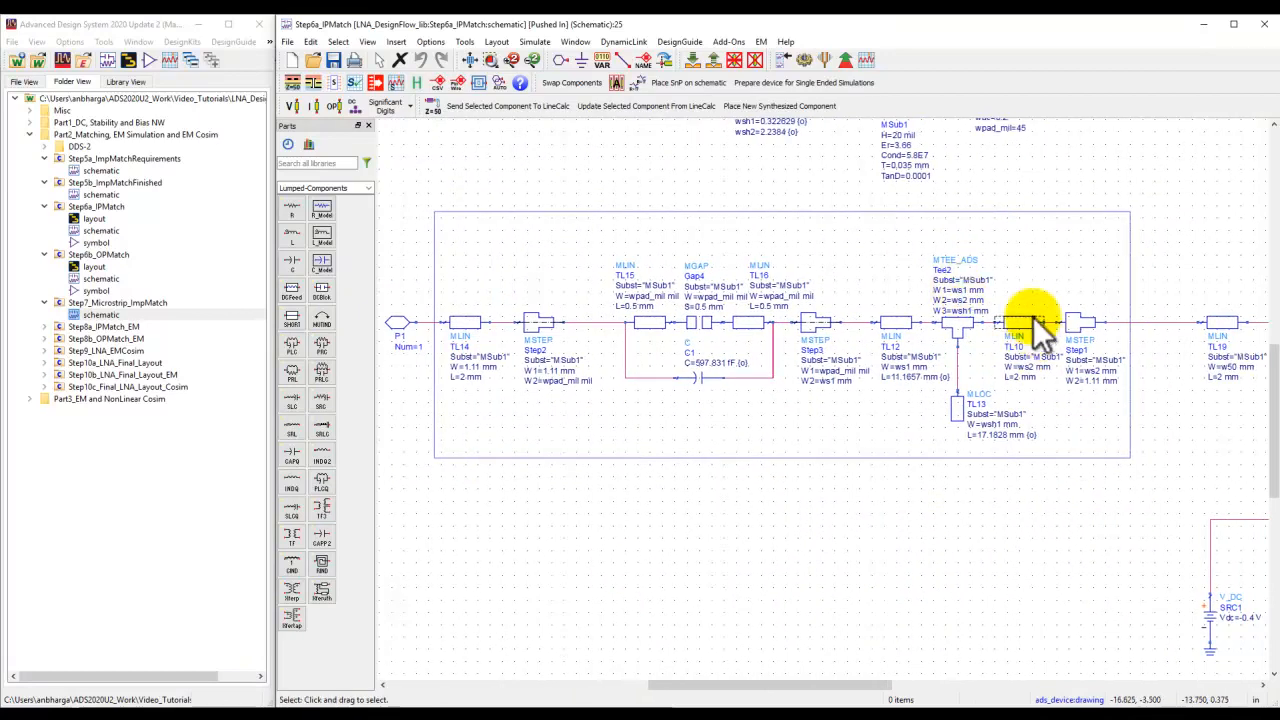
click(888, 330)
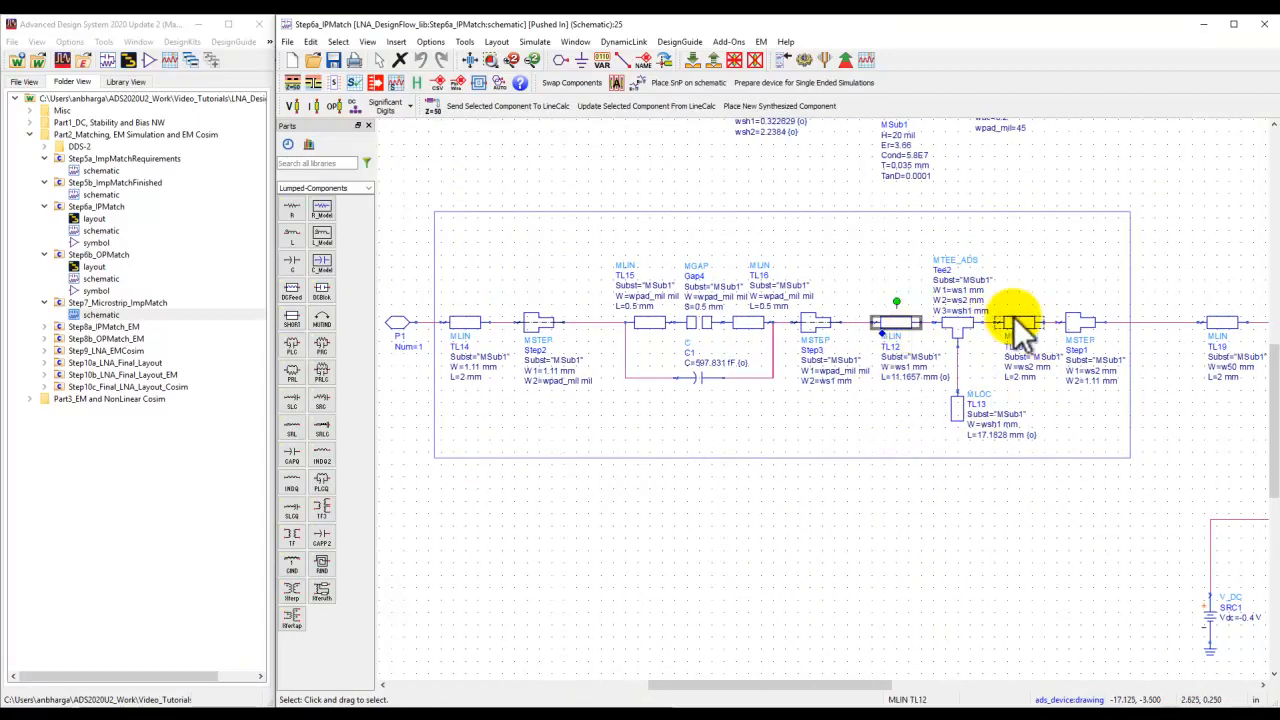
click(955, 407)
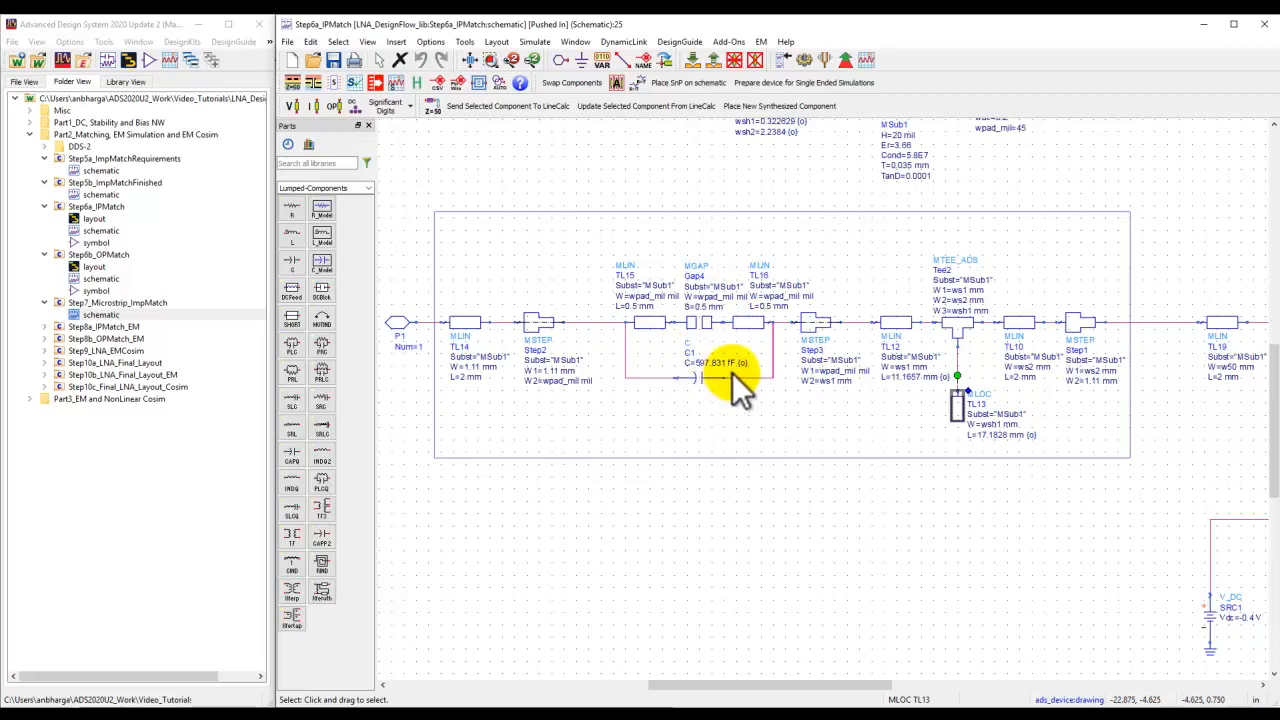
scroll(732, 372, up, 3)
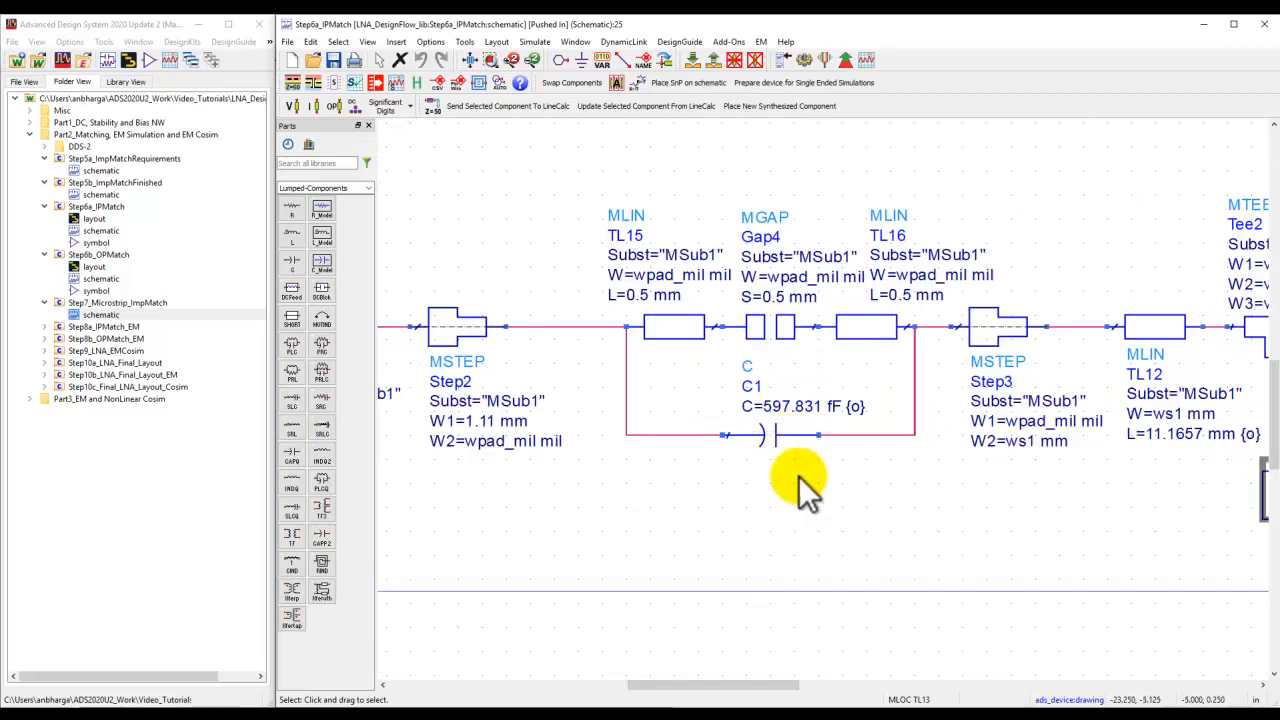
click(785, 435)
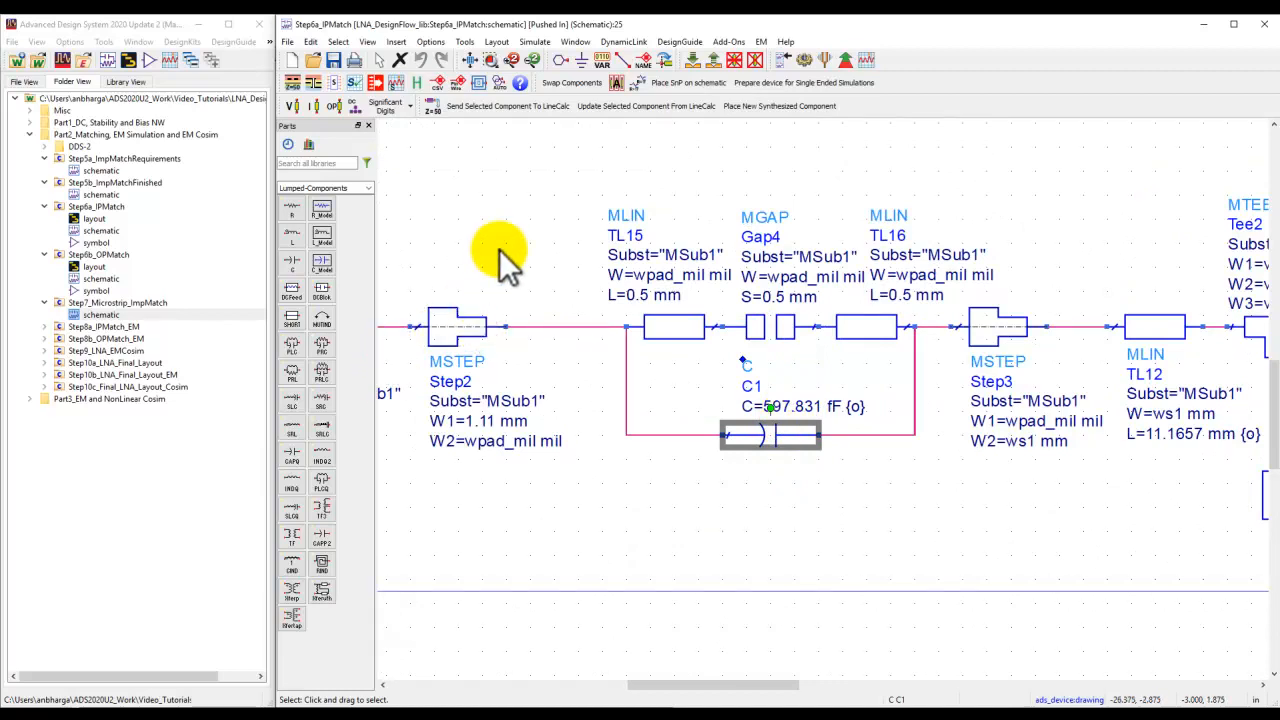
click(509, 216)
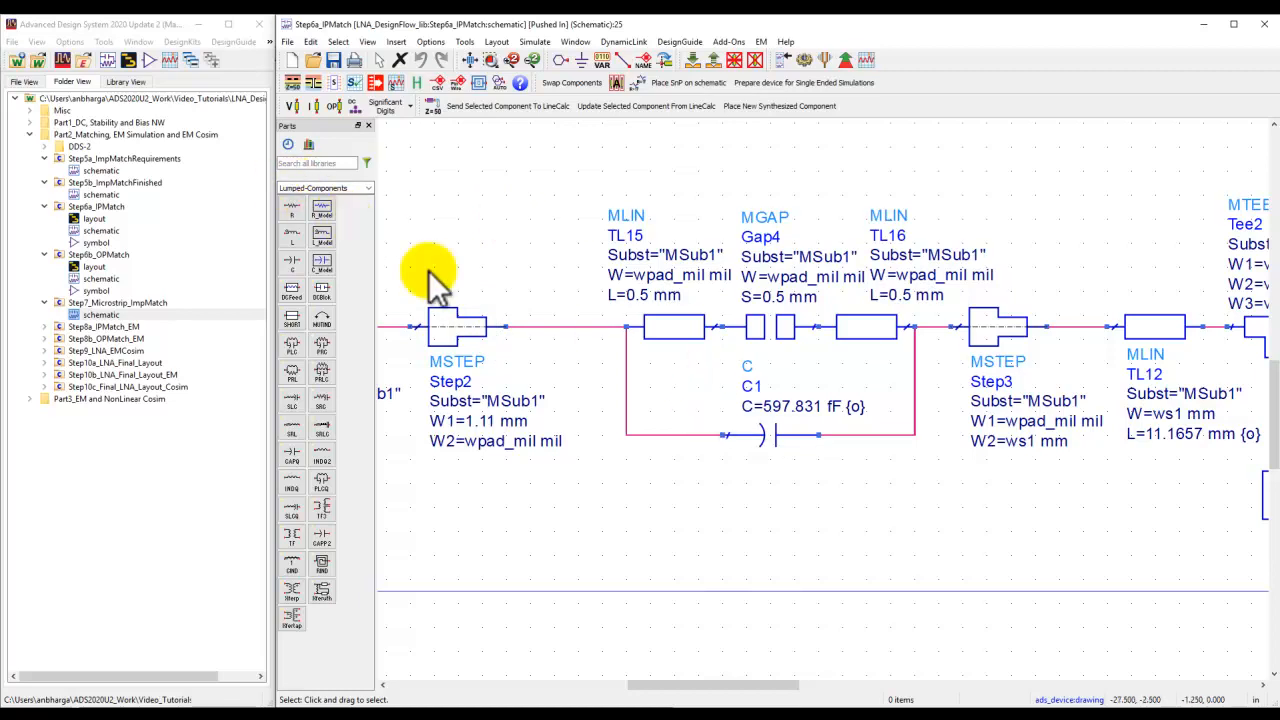
Inspect capacitor C1 in the input matching sub-circuit, then fit the view and return to the top-level schematic.
click(781, 432)
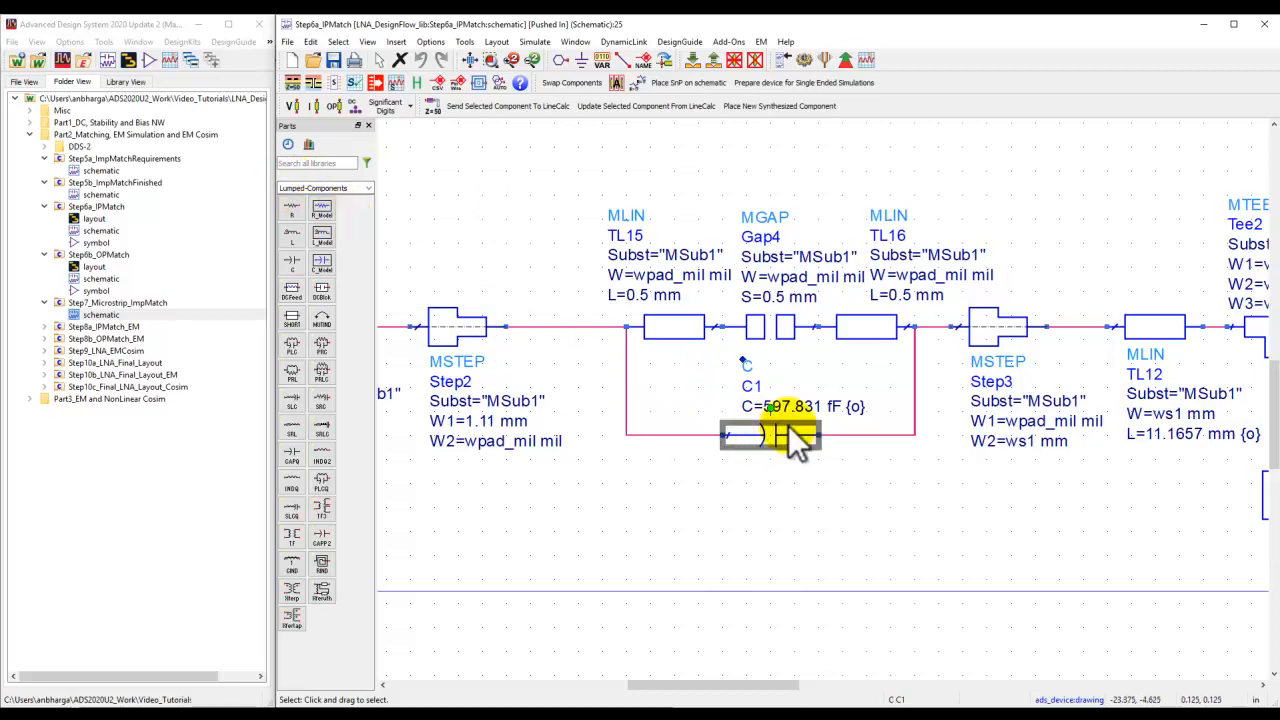
click(783, 484)
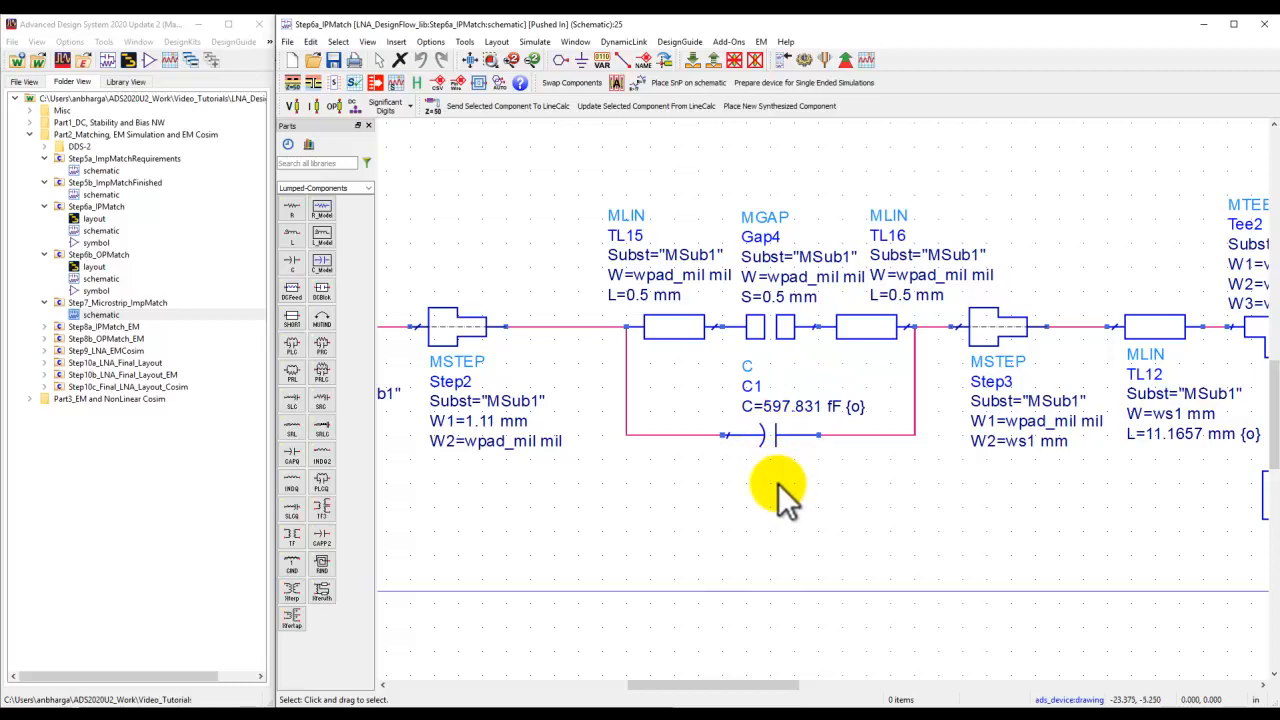
click(785, 436)
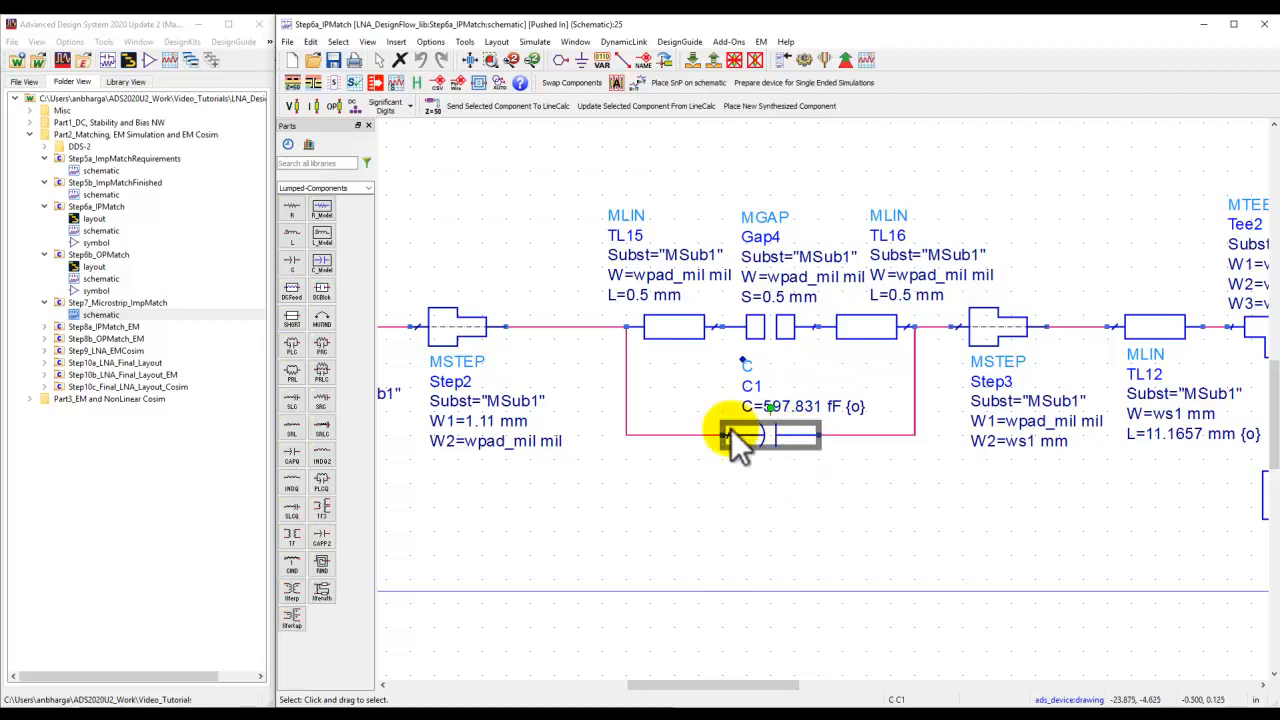
click(786, 500)
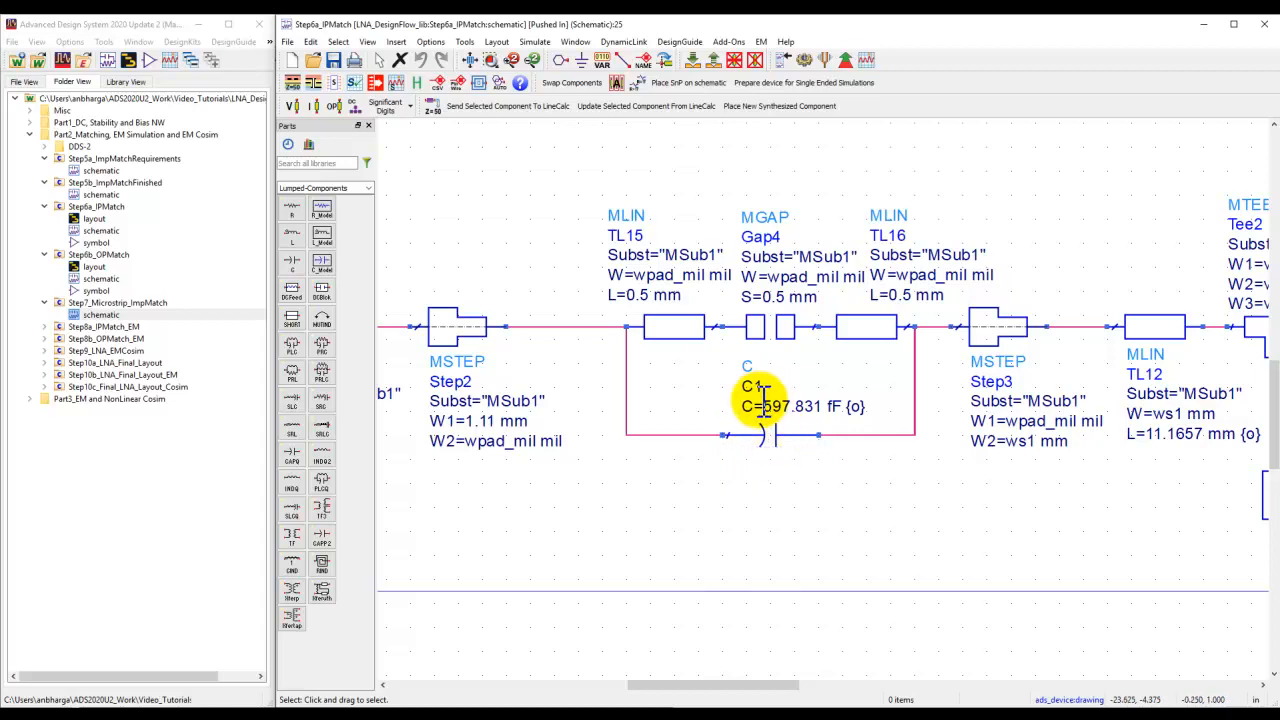
scroll(768, 412, down, 2)
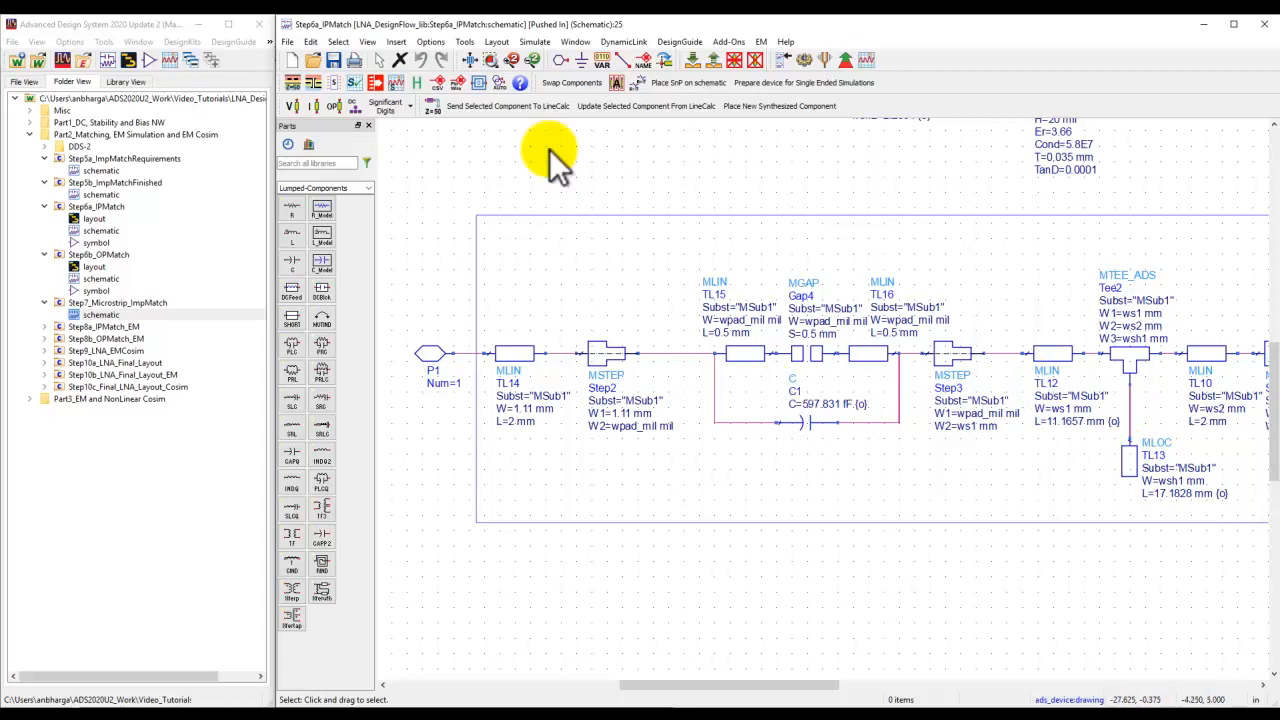
click(468, 60)
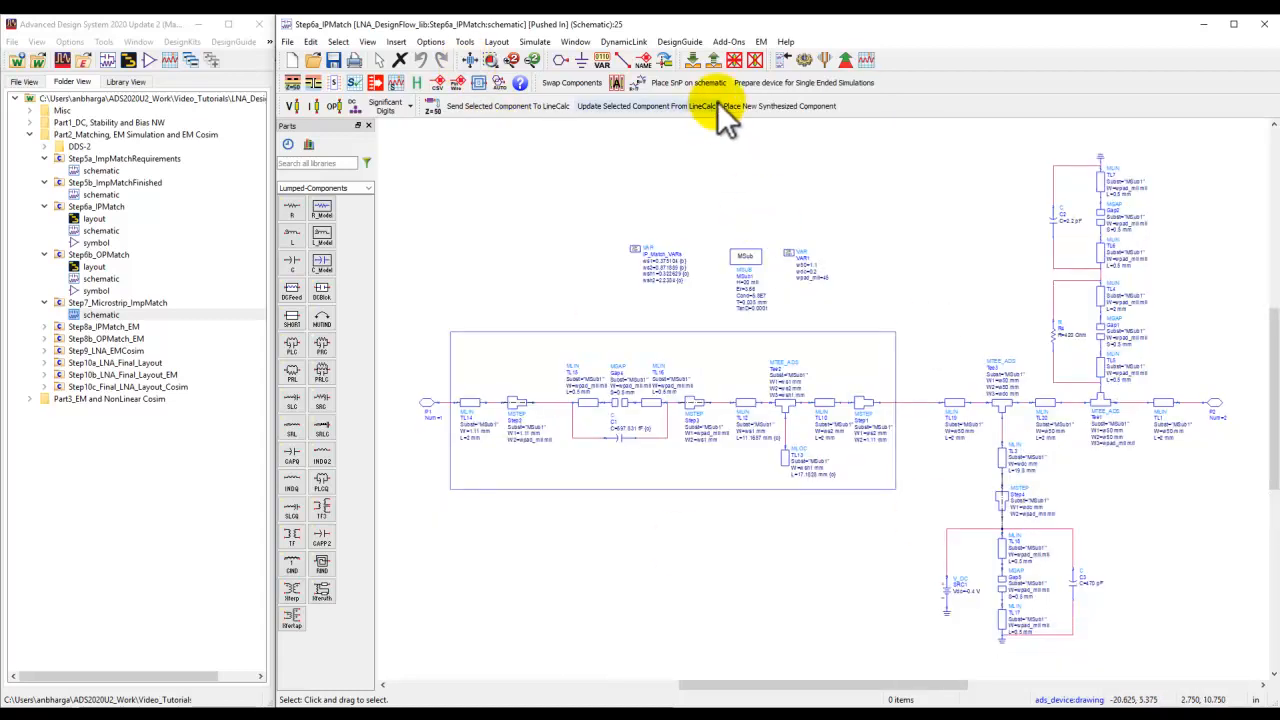
click(712, 61)
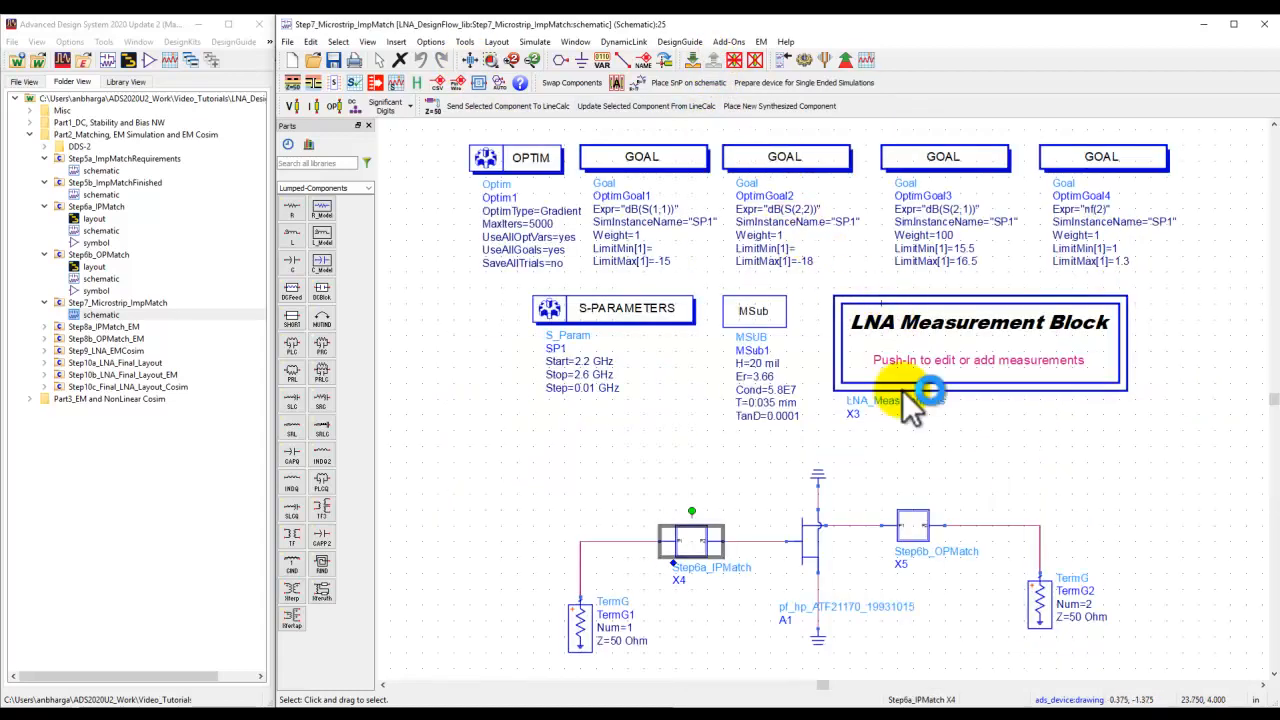
Push into Step6b_OPMatch and examine its microstrip lines, stubs and capacitor C2, then return to the top level.
click(912, 520)
click(712, 61)
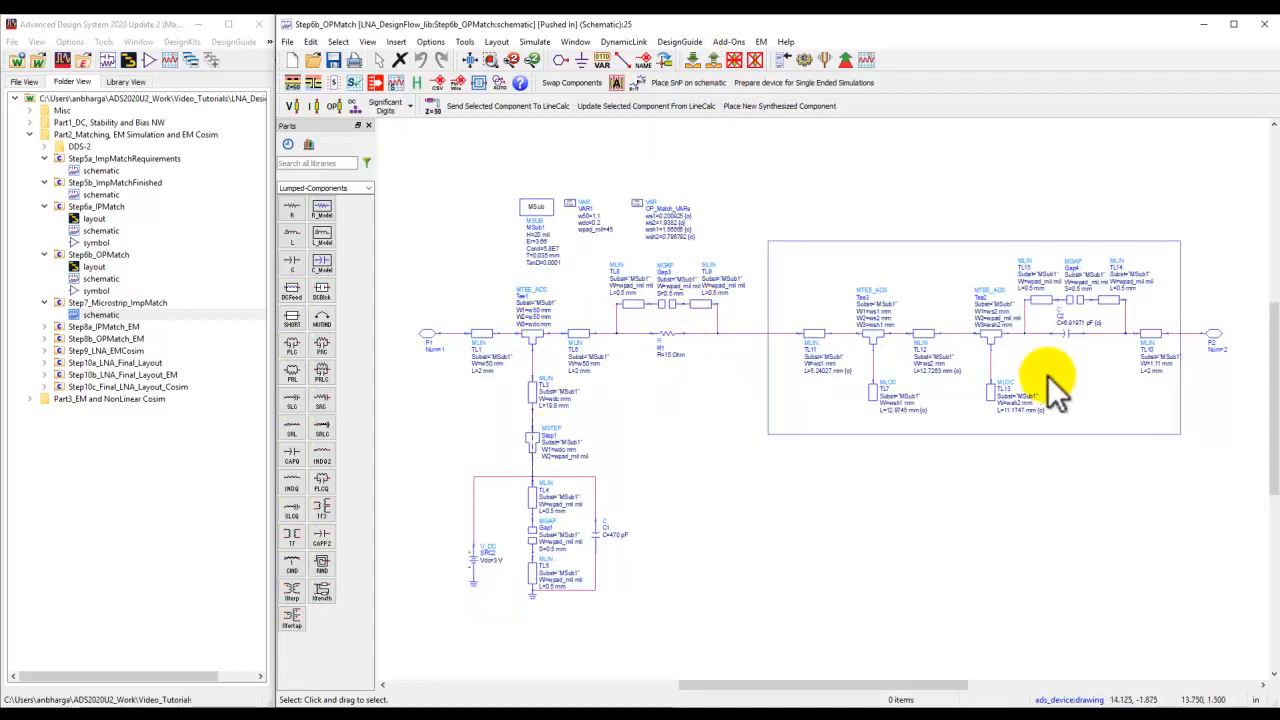
scroll(1050, 380, up, 2)
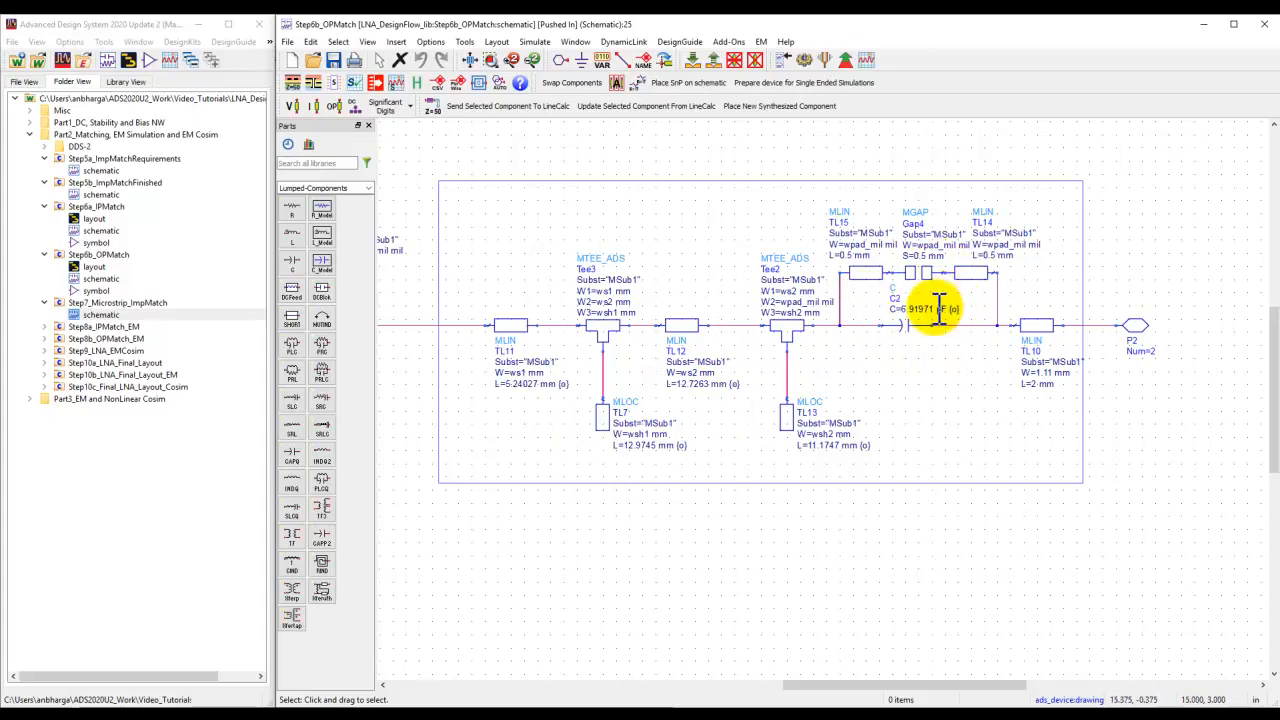
scroll(937, 300, up, 2)
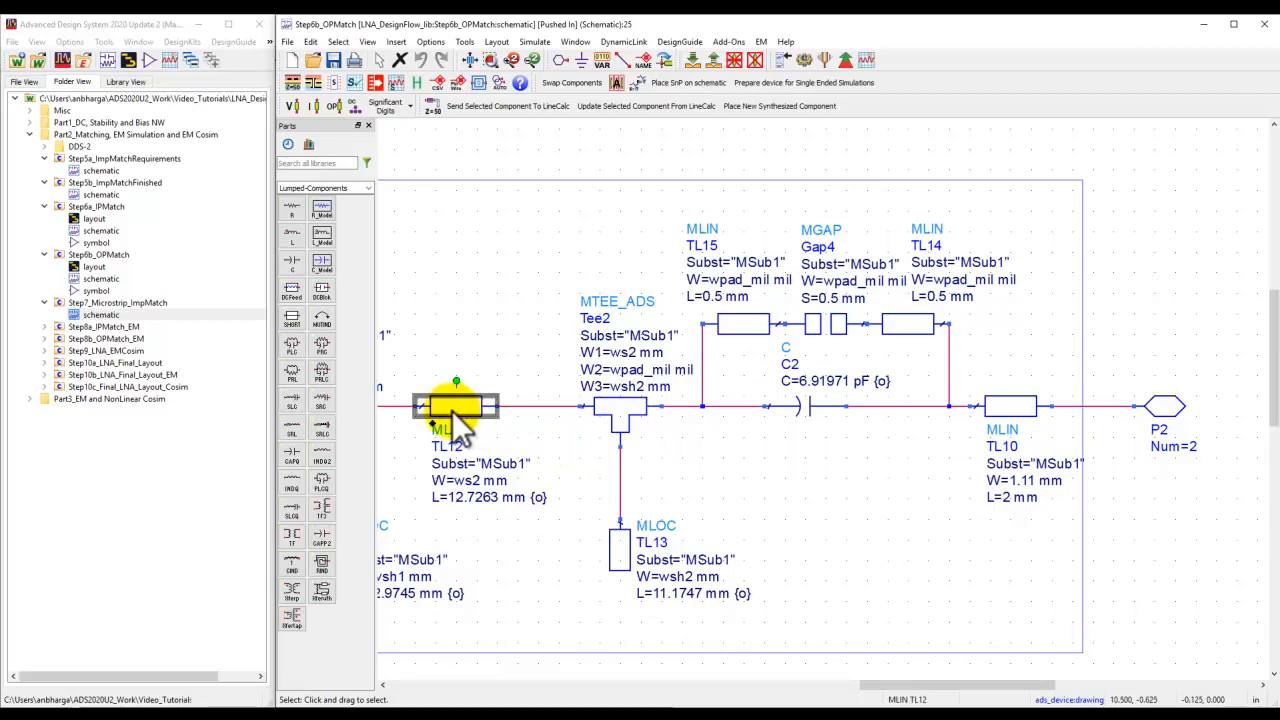
click(1008, 410)
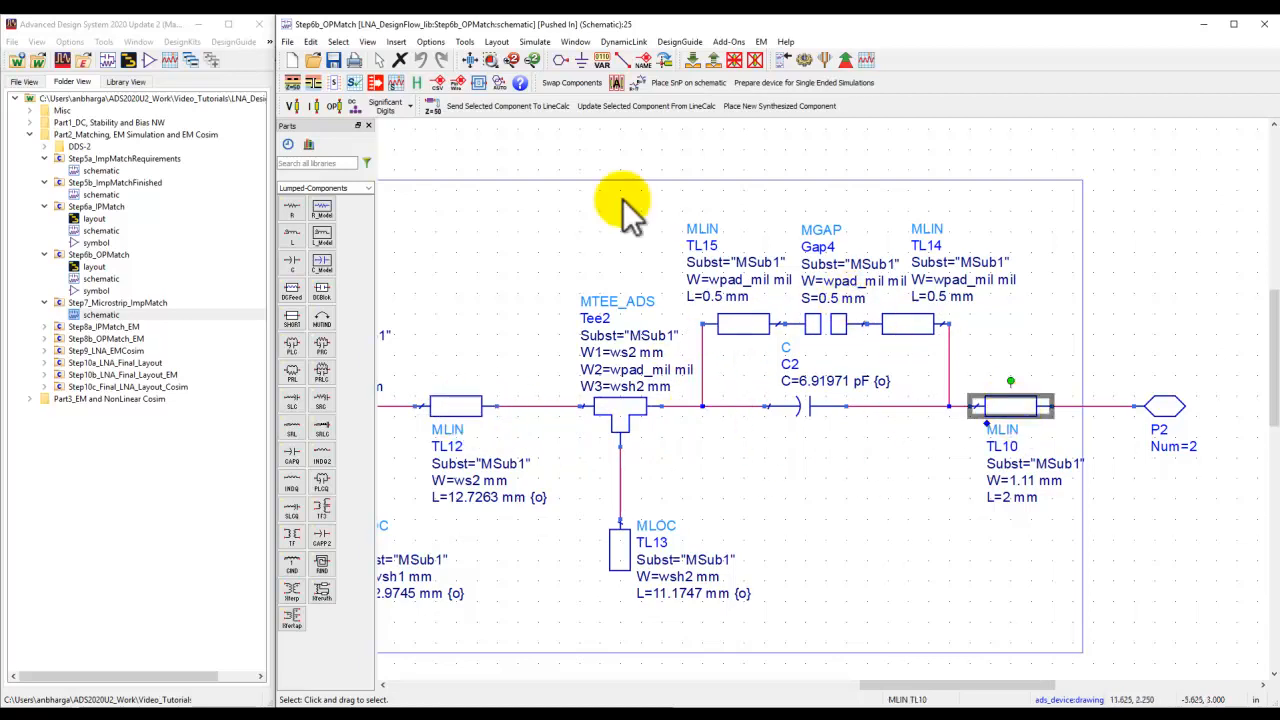
click(469, 60)
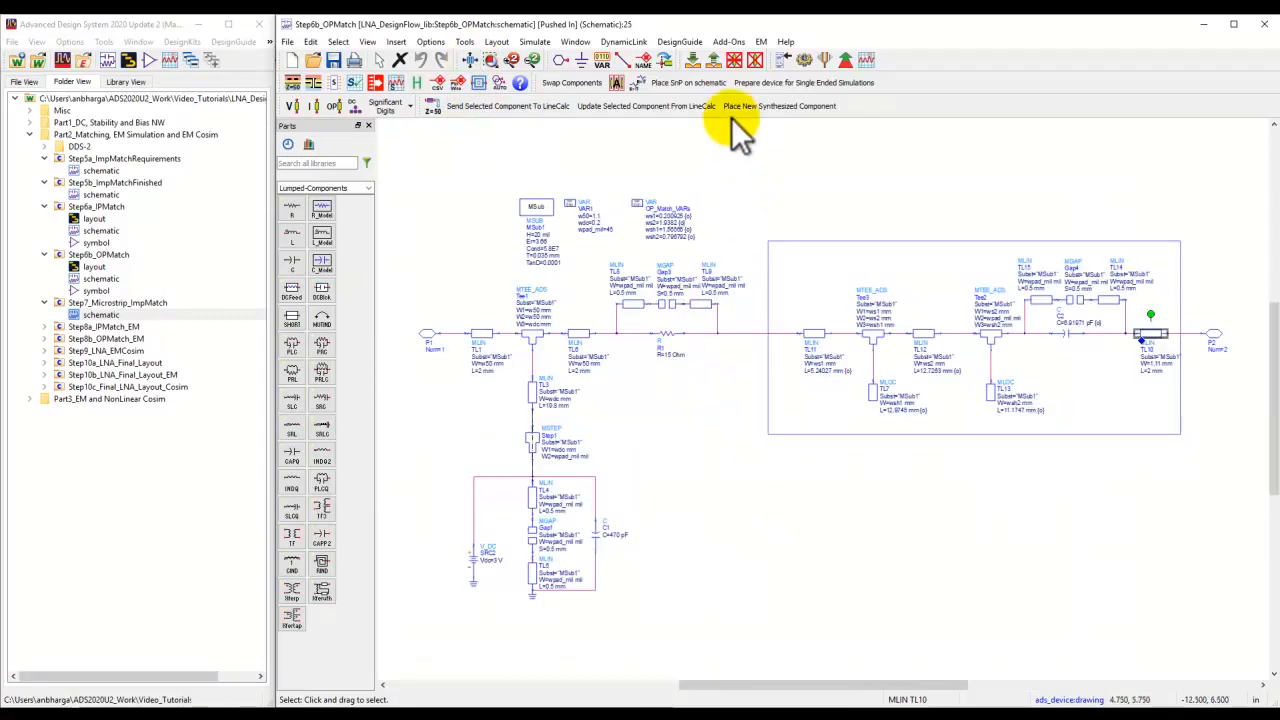
click(713, 62)
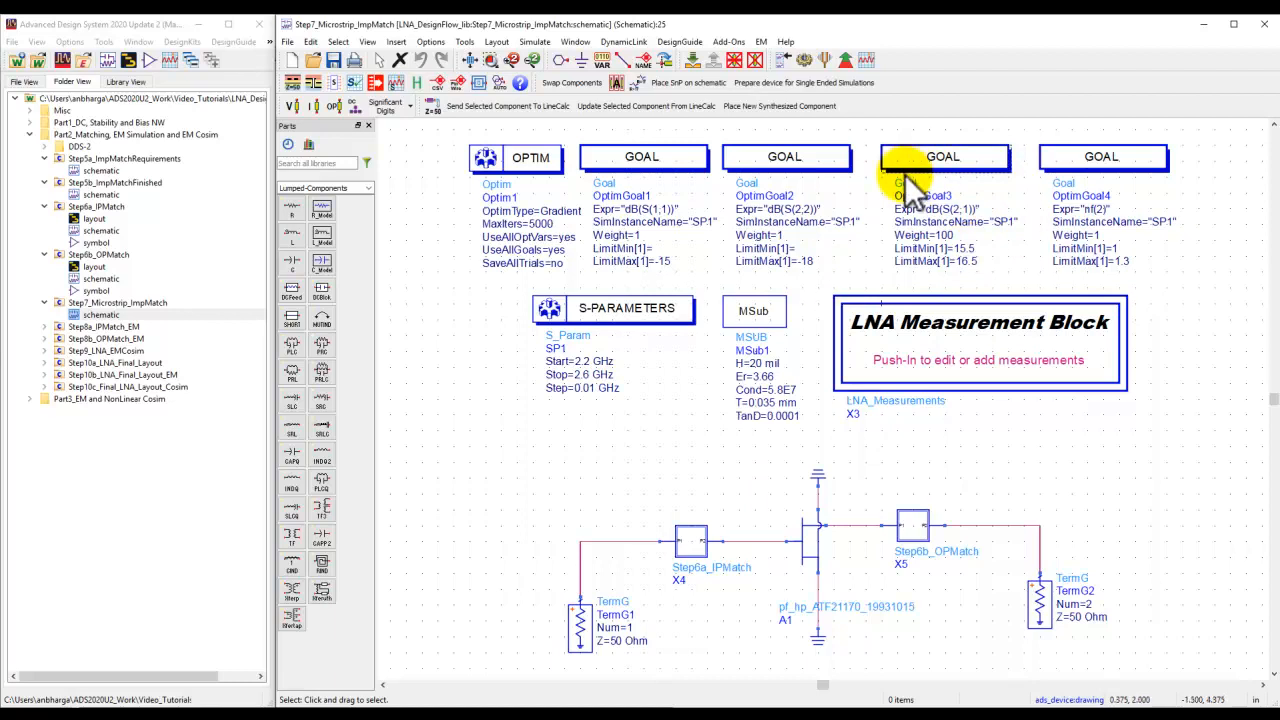
Simulate the Step7_Microstrip_ImpMatch design, review its stability, gain, noise figure and return loss plots, then close them.
click(813, 55)
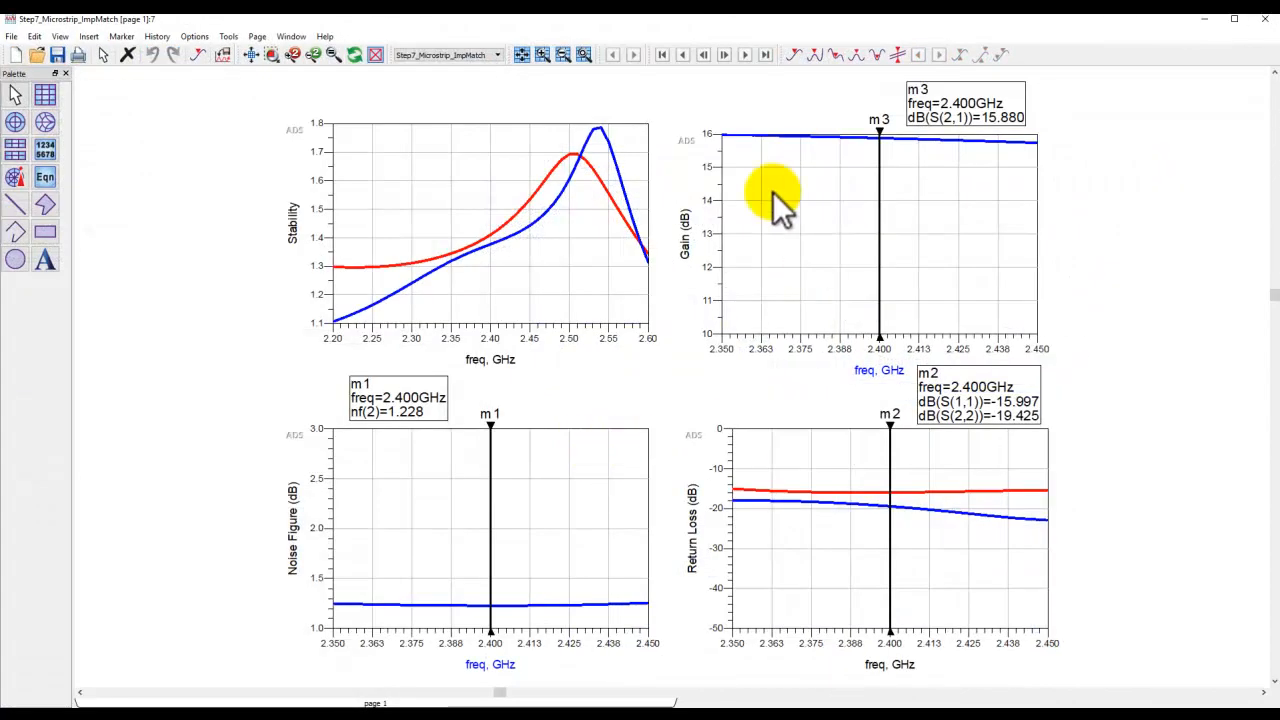
scroll(657, 417, down, 3)
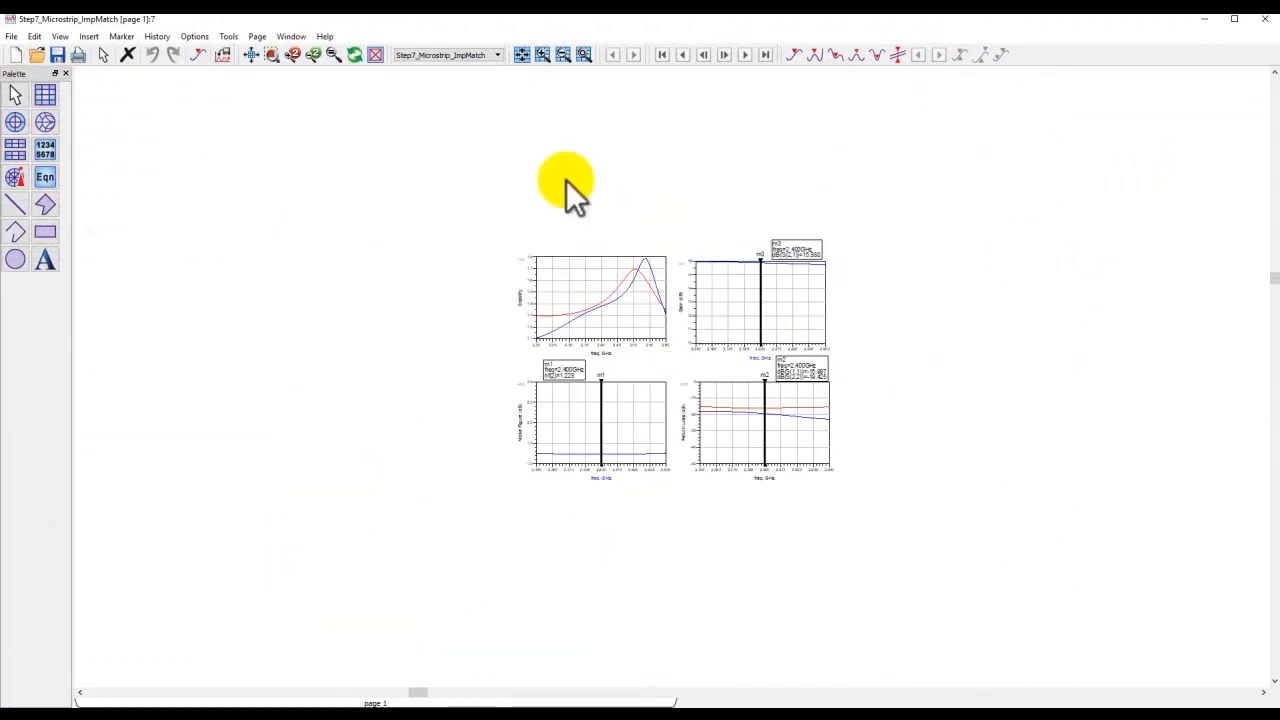
click(254, 54)
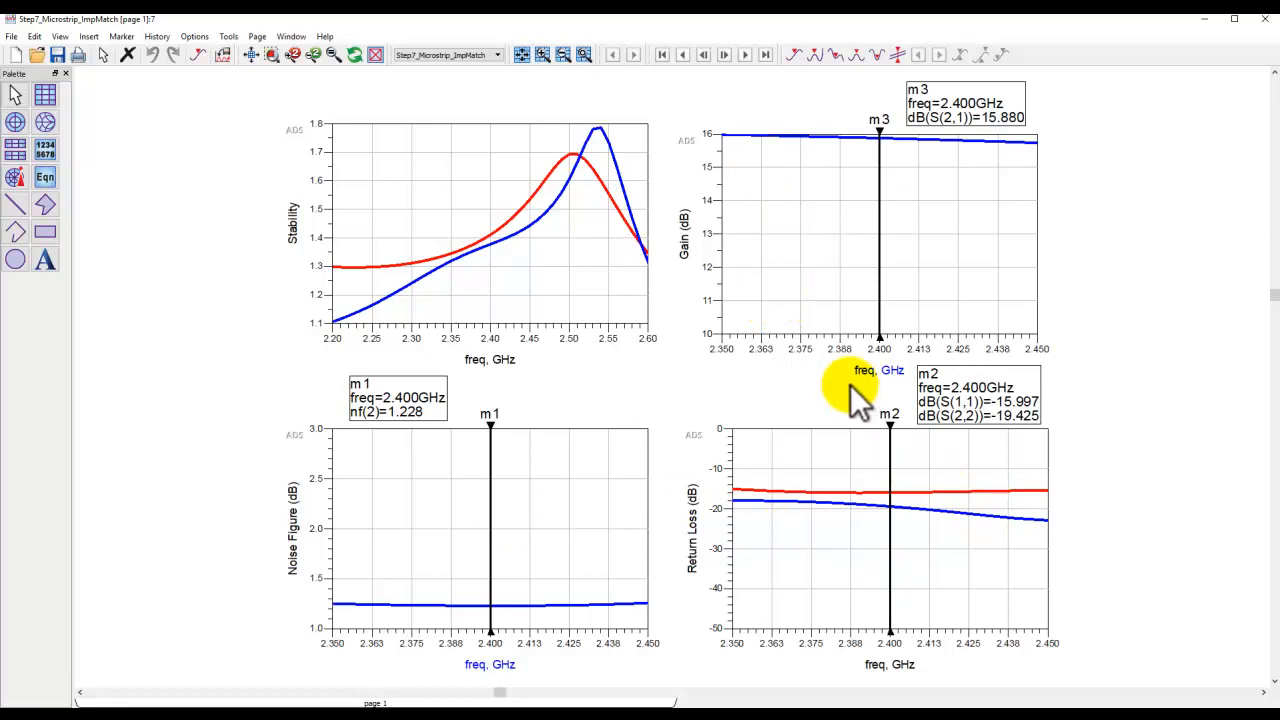
click(1264, 21)
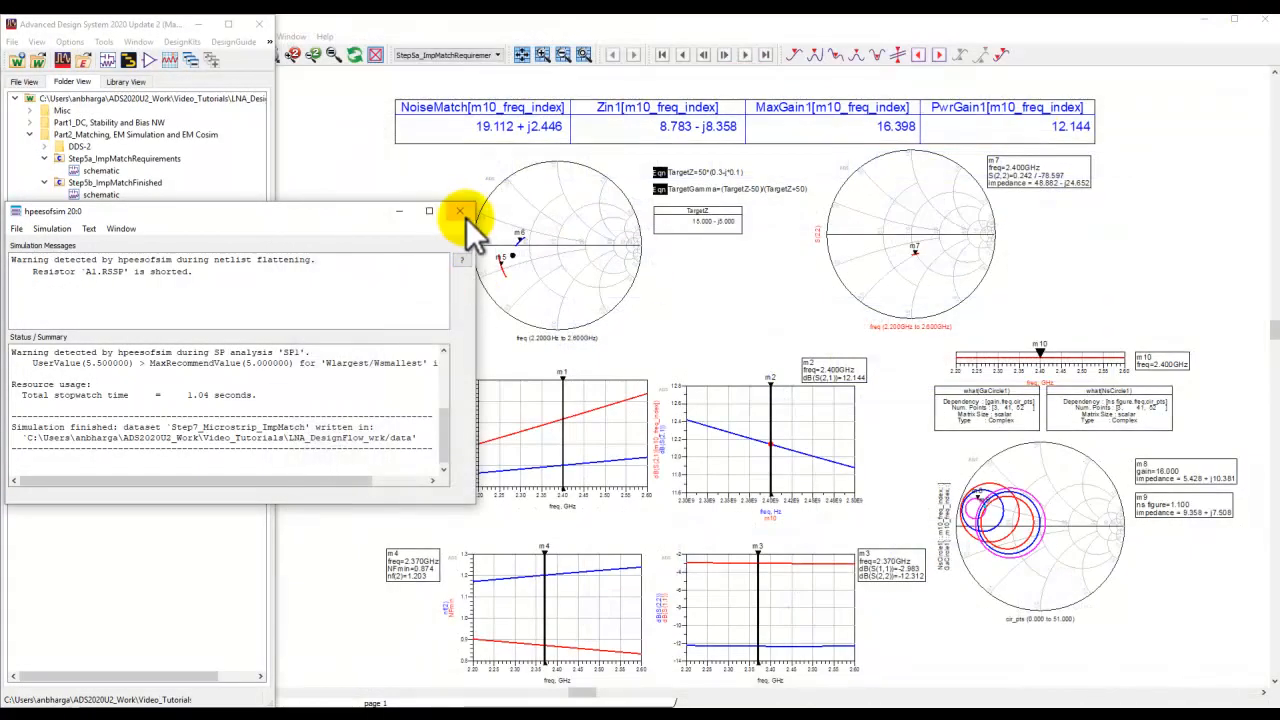
Close the simulator status window and the Step5a_ImpMatchRequirements data display, saving its changes.
click(460, 211)
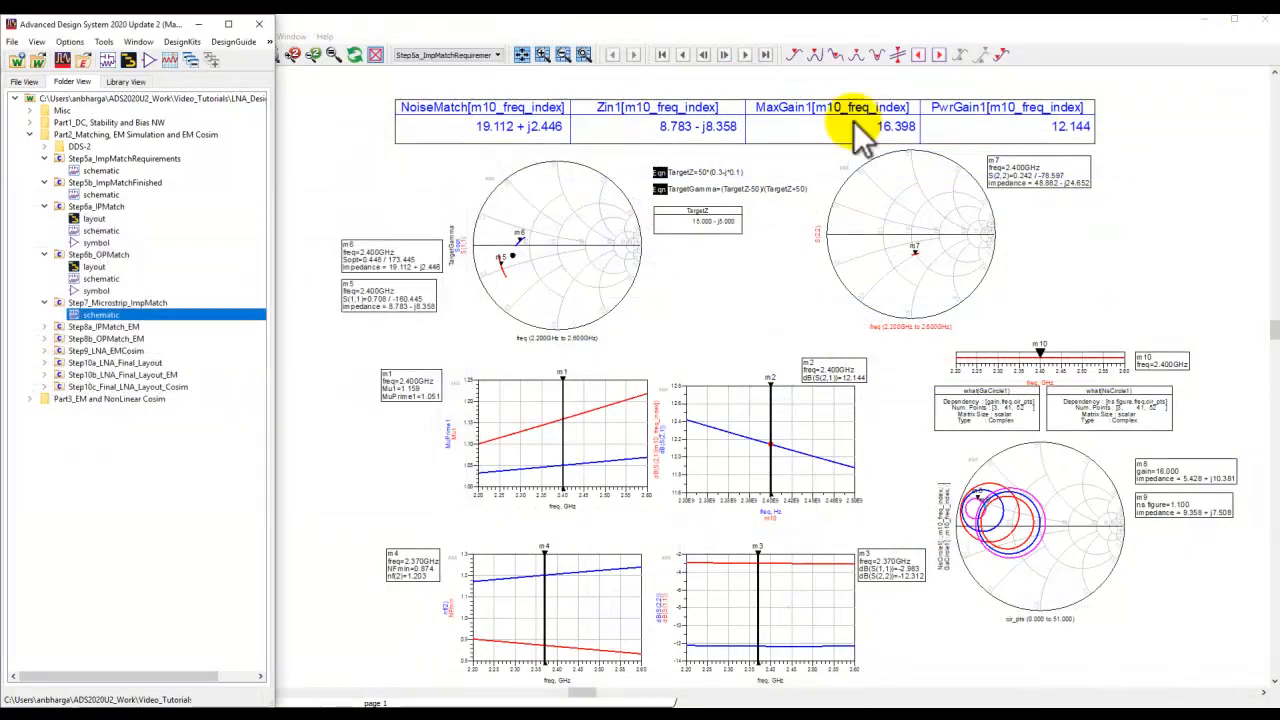
click(1264, 19)
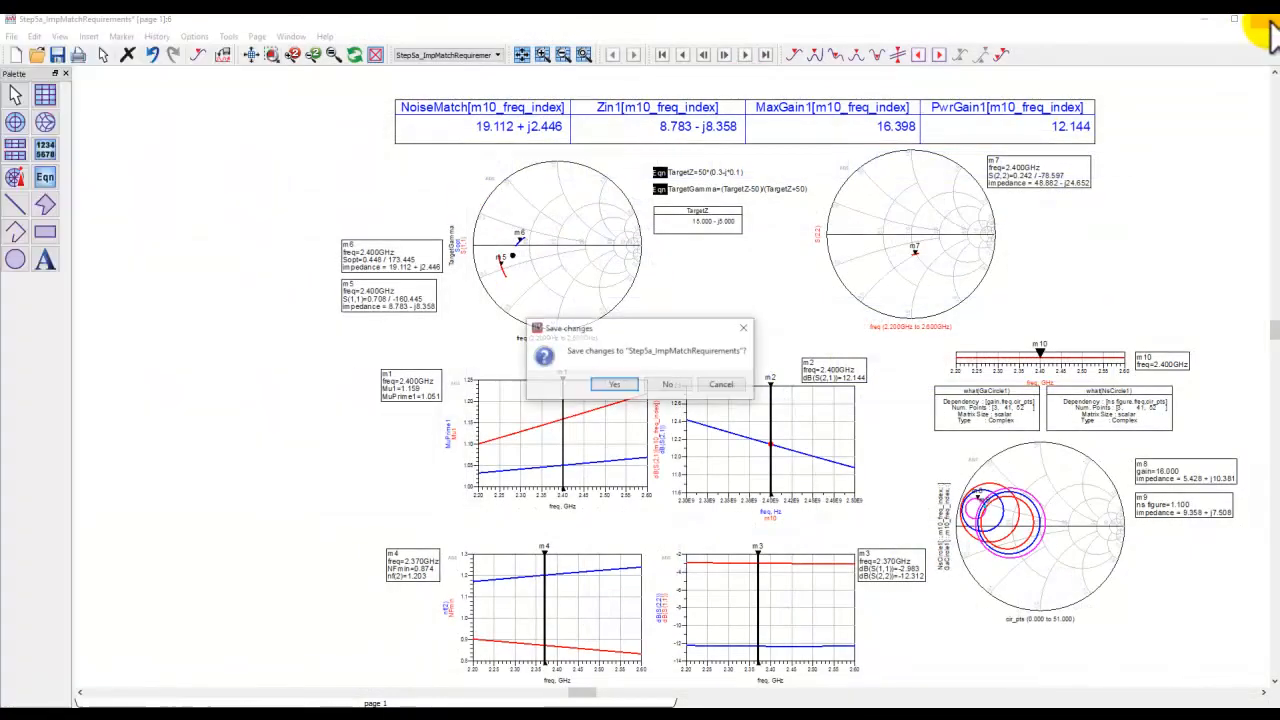
click(616, 385)
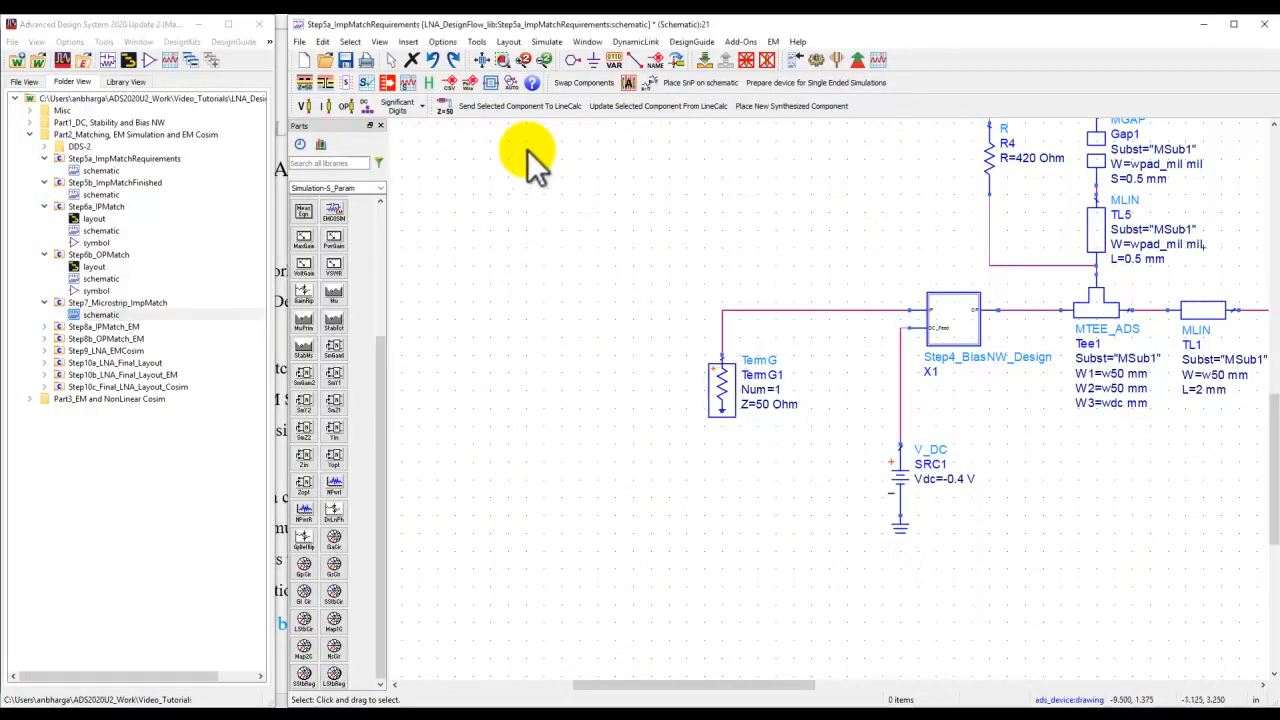
Close the Step5a_ImpMatchRequirements schematic, saving its changes.
click(481, 60)
click(1264, 23)
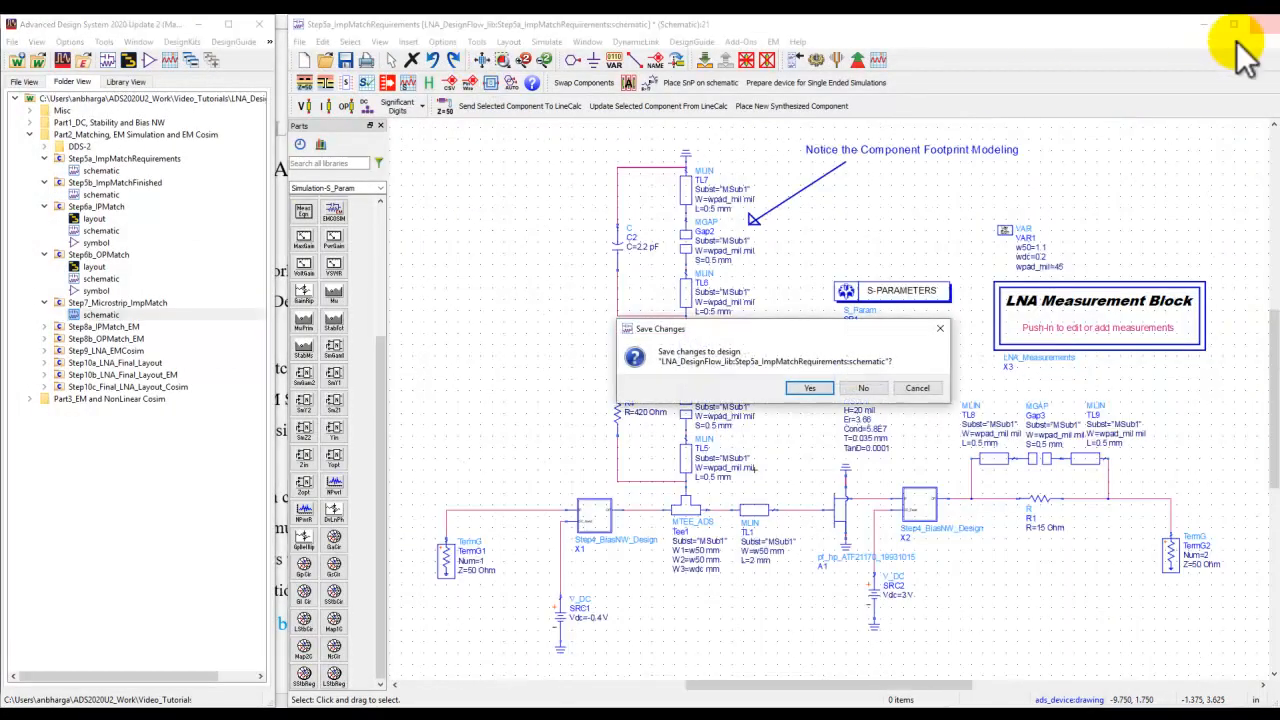
click(810, 387)
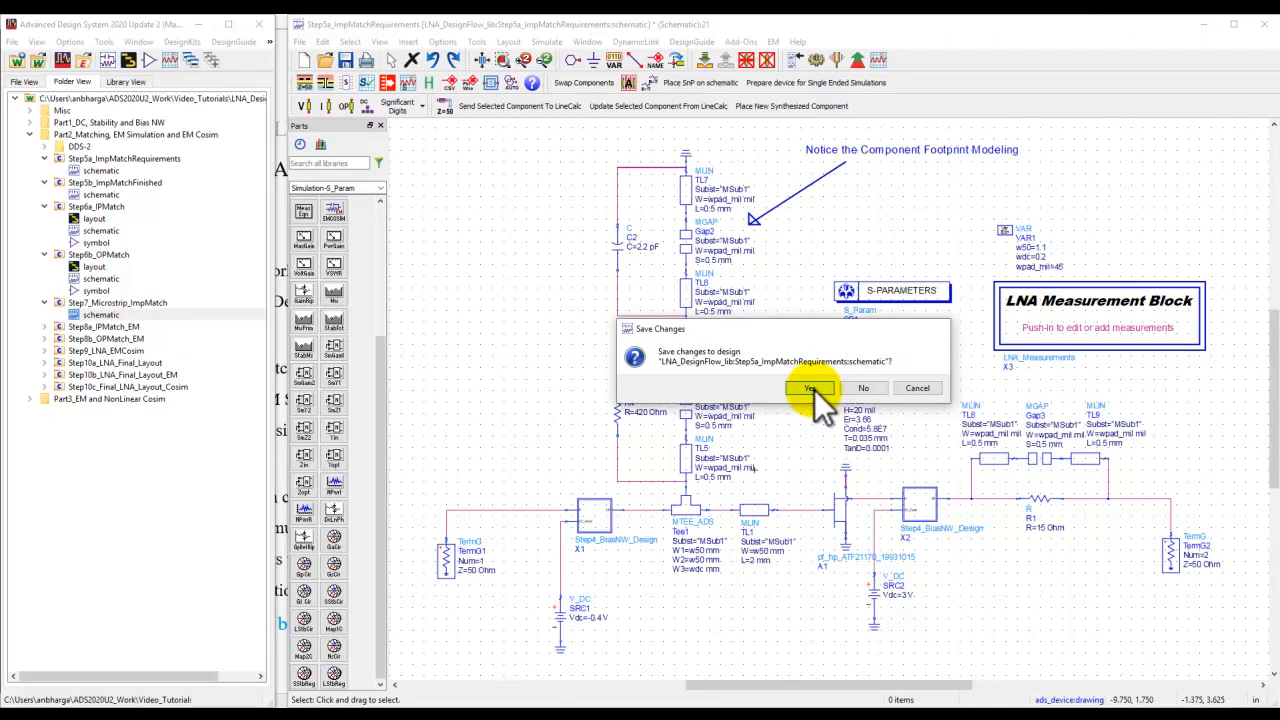
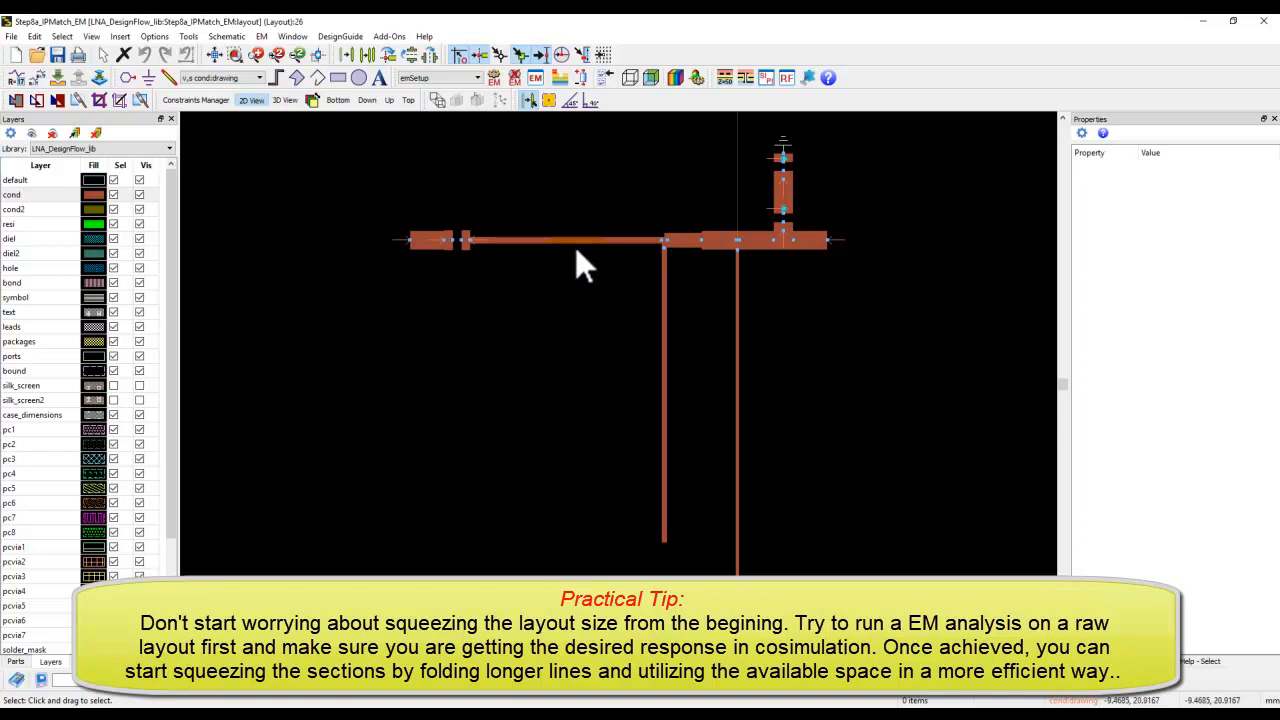
Draw a folded, meandering trace with the Trace tool beside the input line to demonstrate squeezing a long line.
click(546, 240)
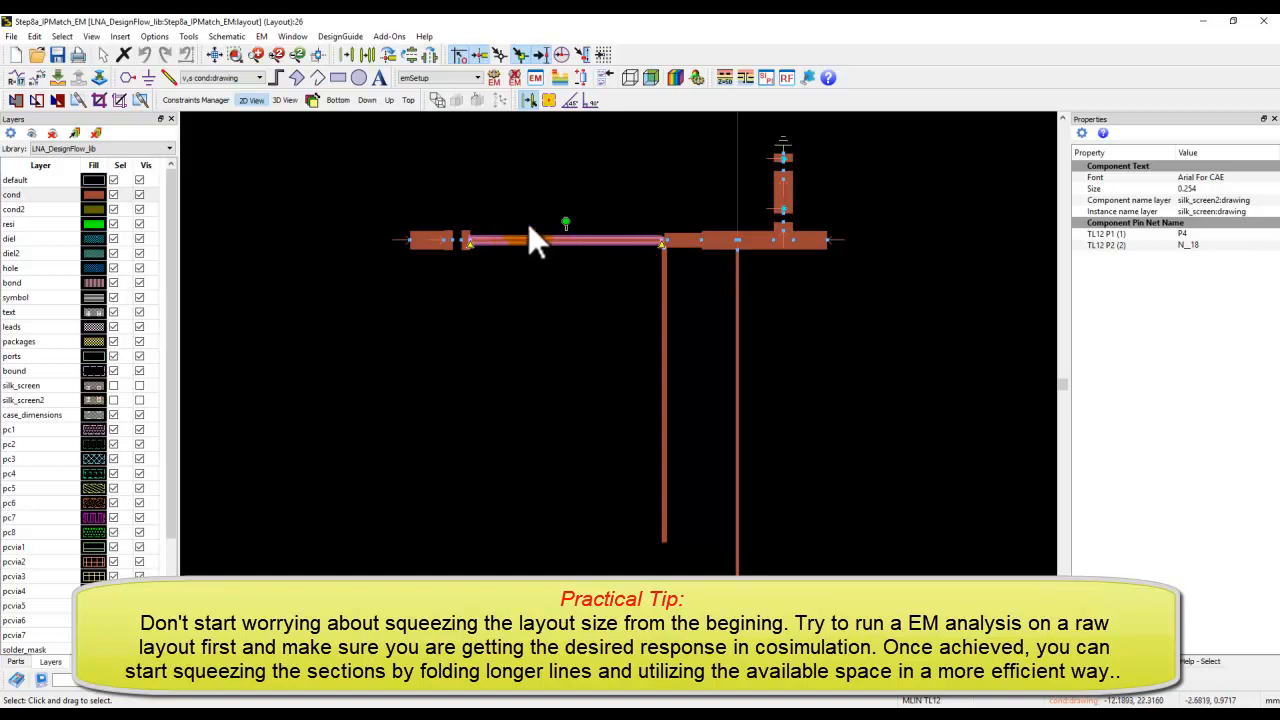
click(168, 77)
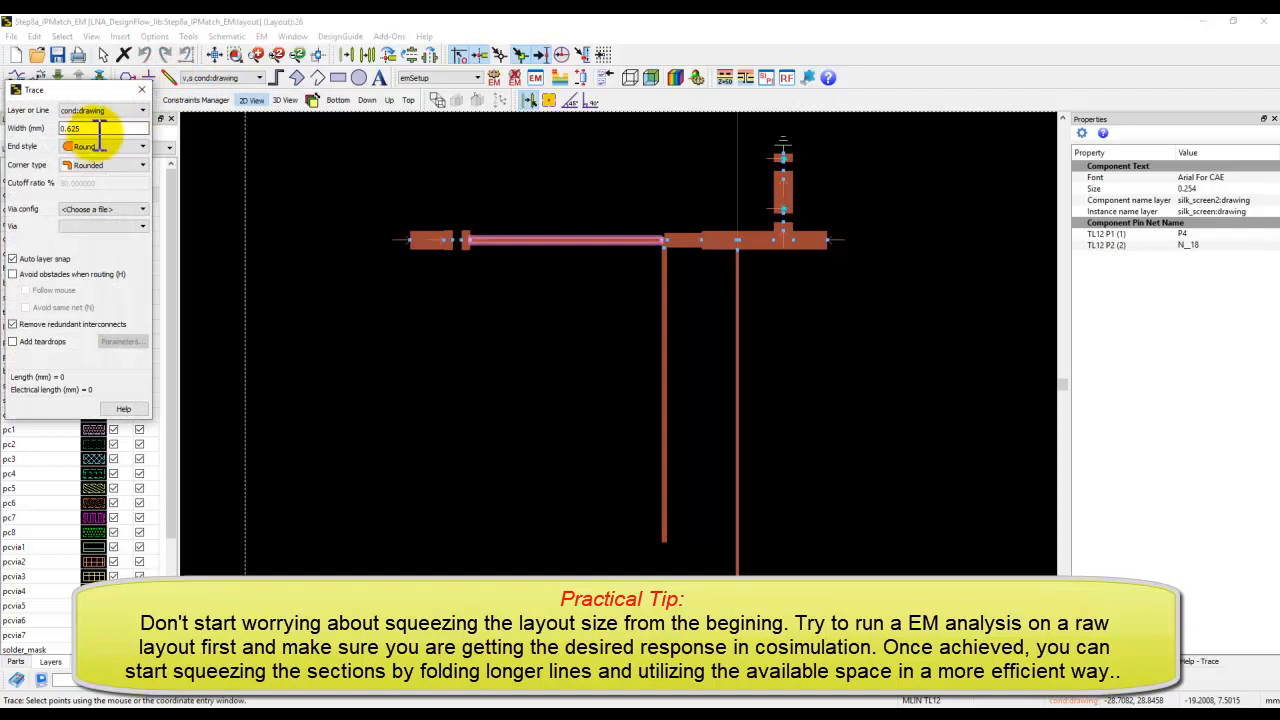
click(354, 357)
click(389, 358)
click(389, 324)
click(420, 324)
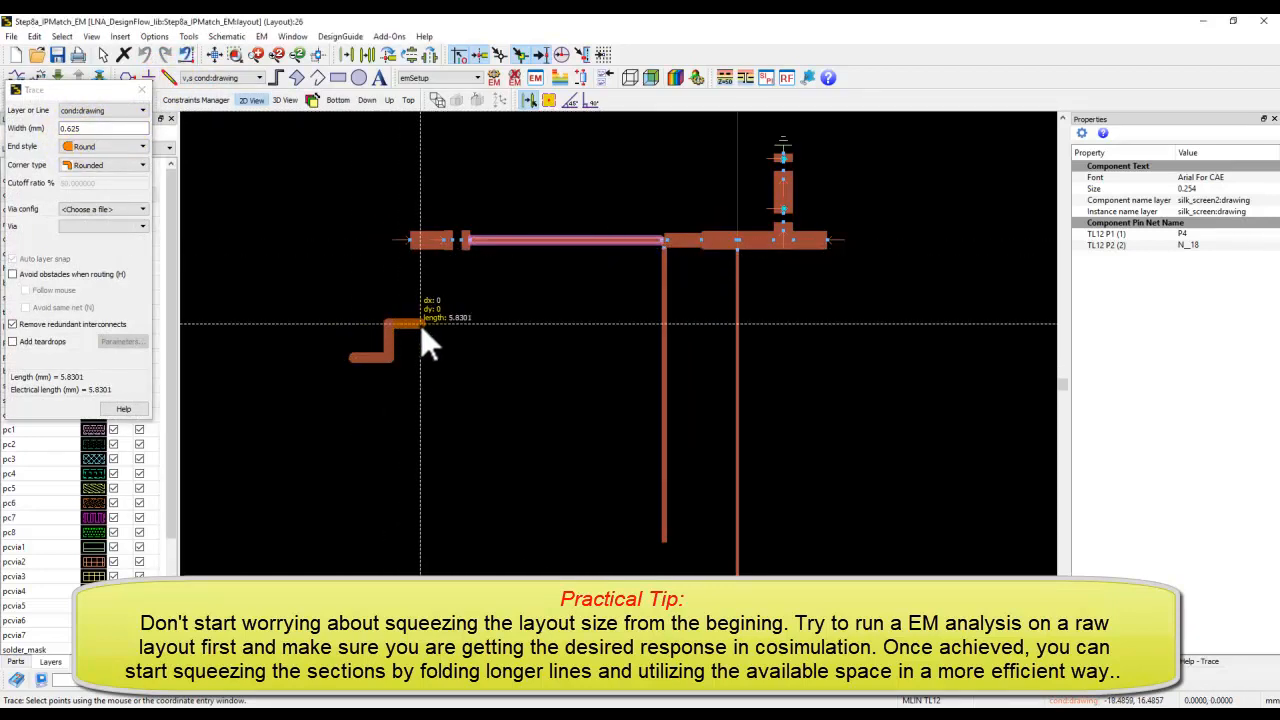
click(420, 356)
click(443, 357)
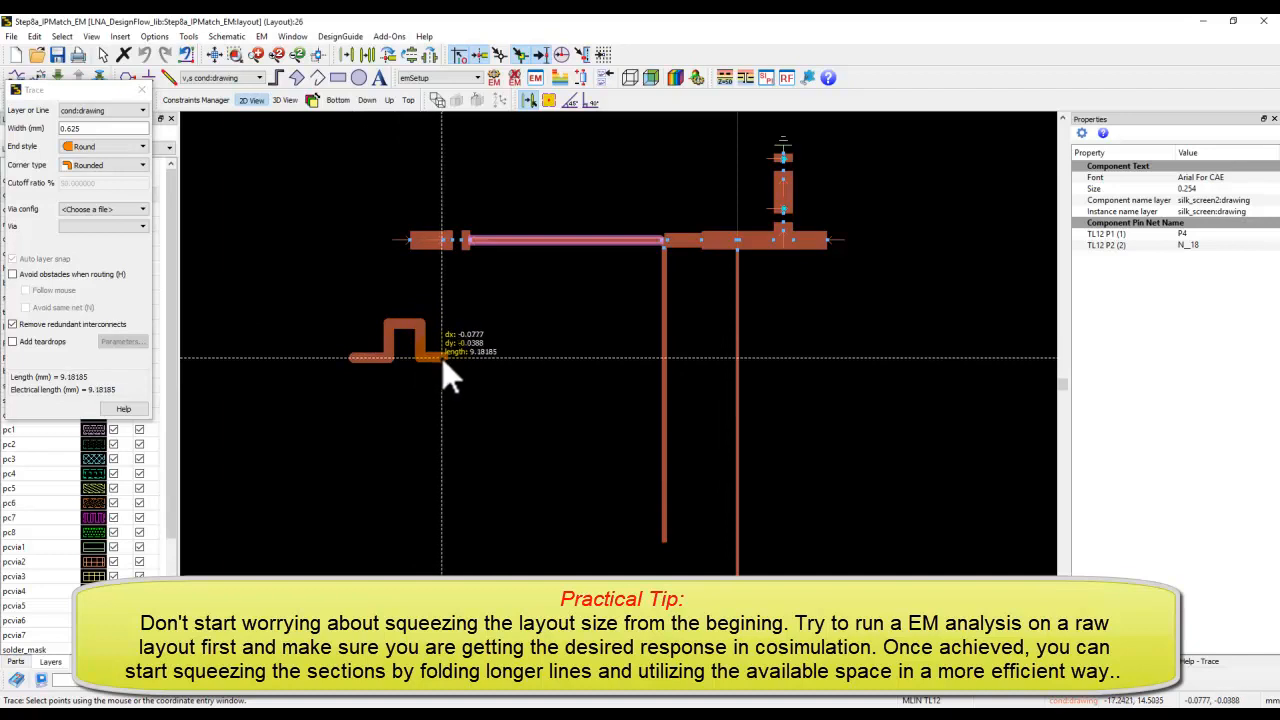
double_click(441, 357)
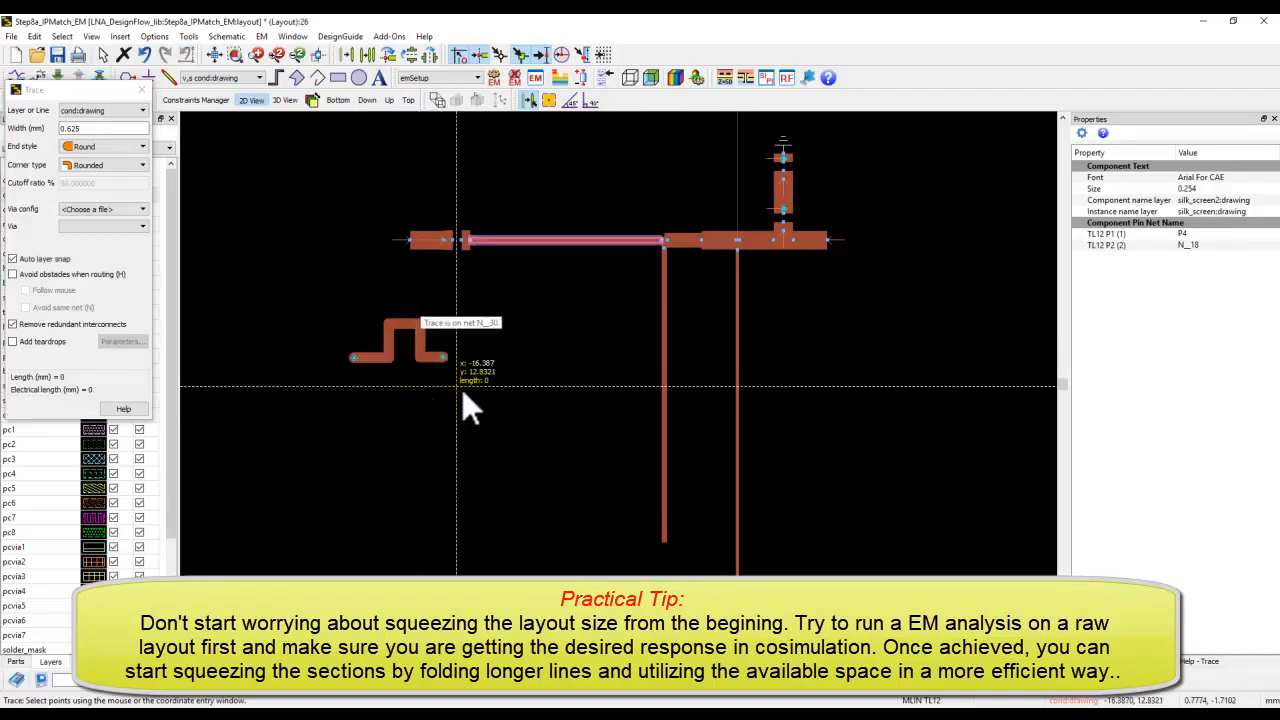
key(Escape)
Delete the meandered demonstration trace and fit the layout back in view.
scroll(419, 344, up, 1)
scroll(419, 343, up, 3)
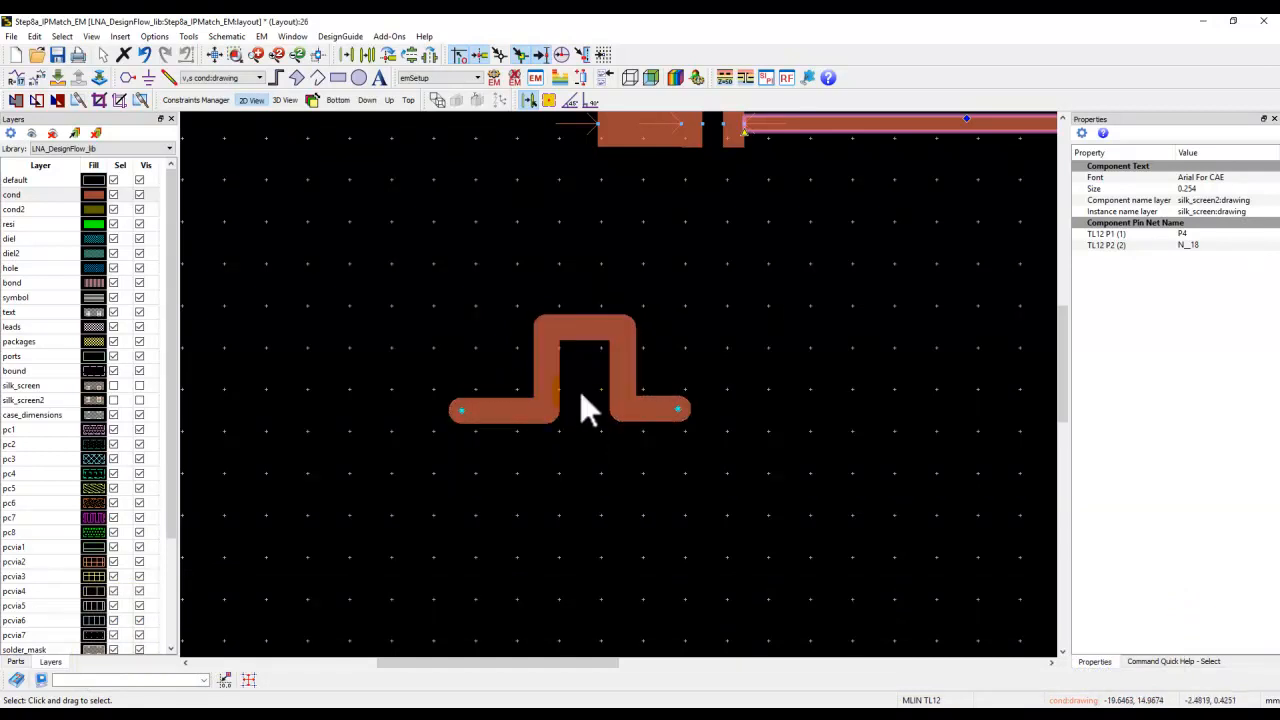
click(619, 389)
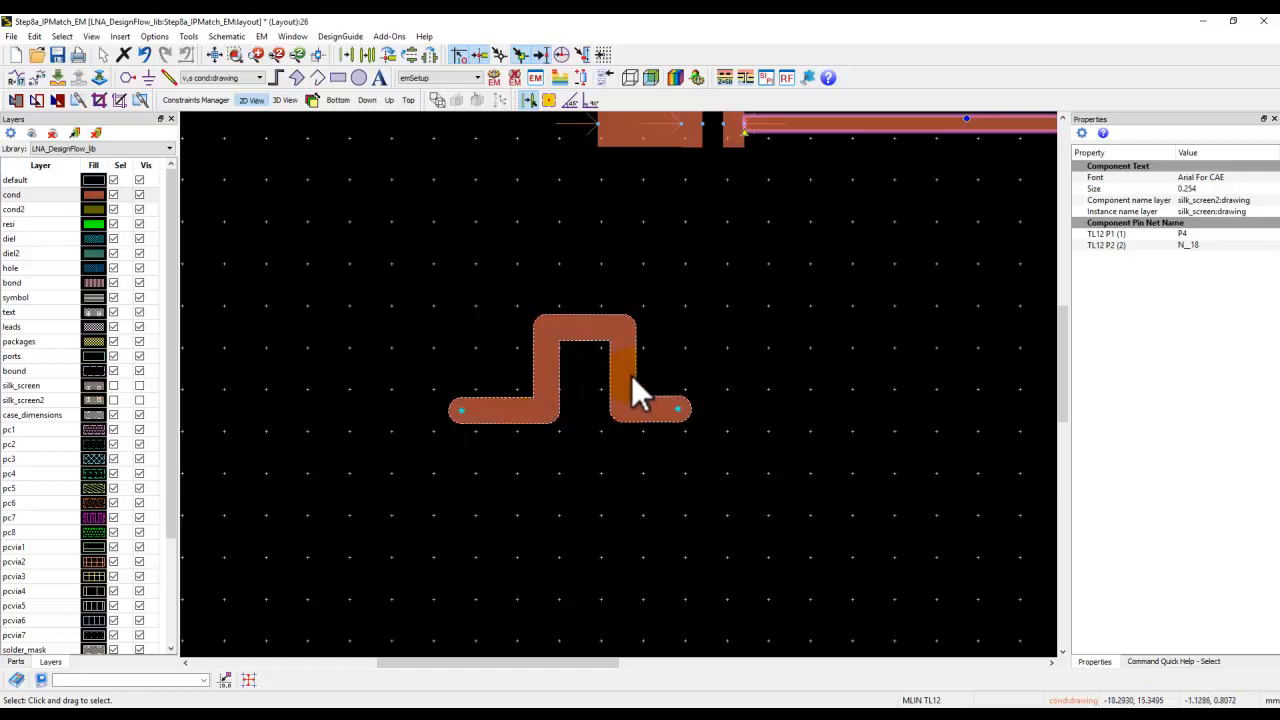
scroll(600, 390, down, 1)
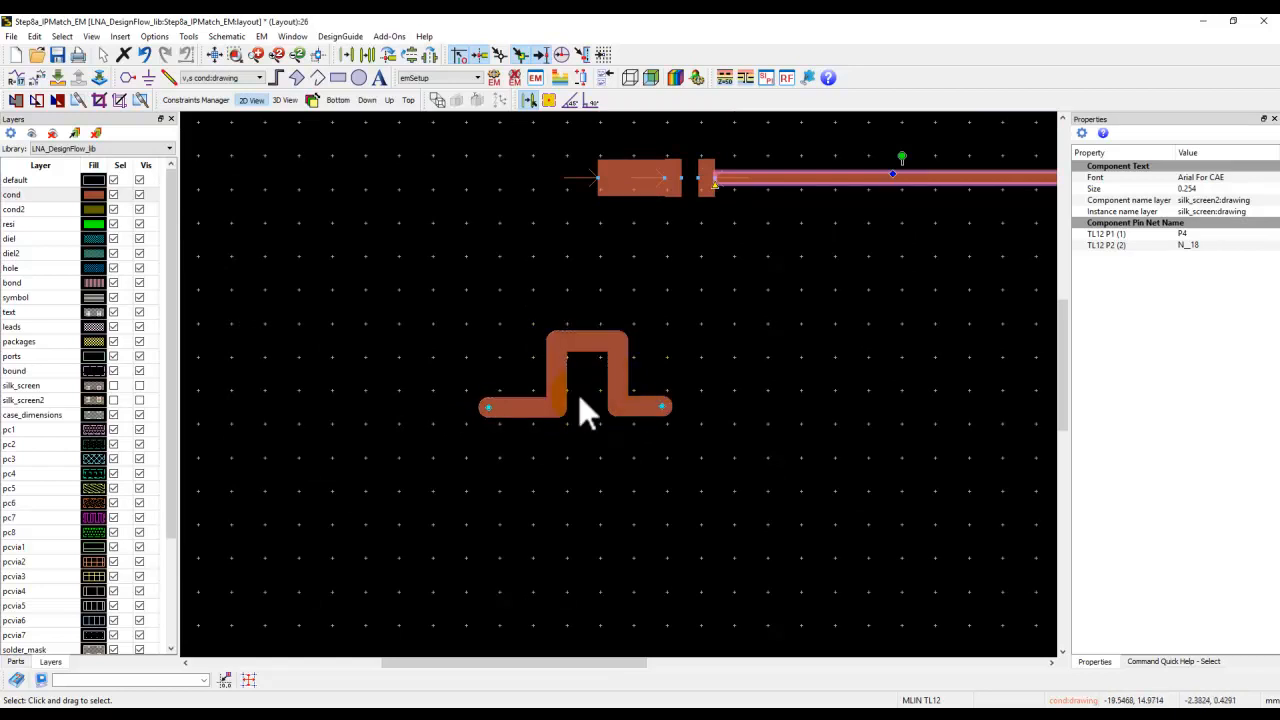
click(618, 380)
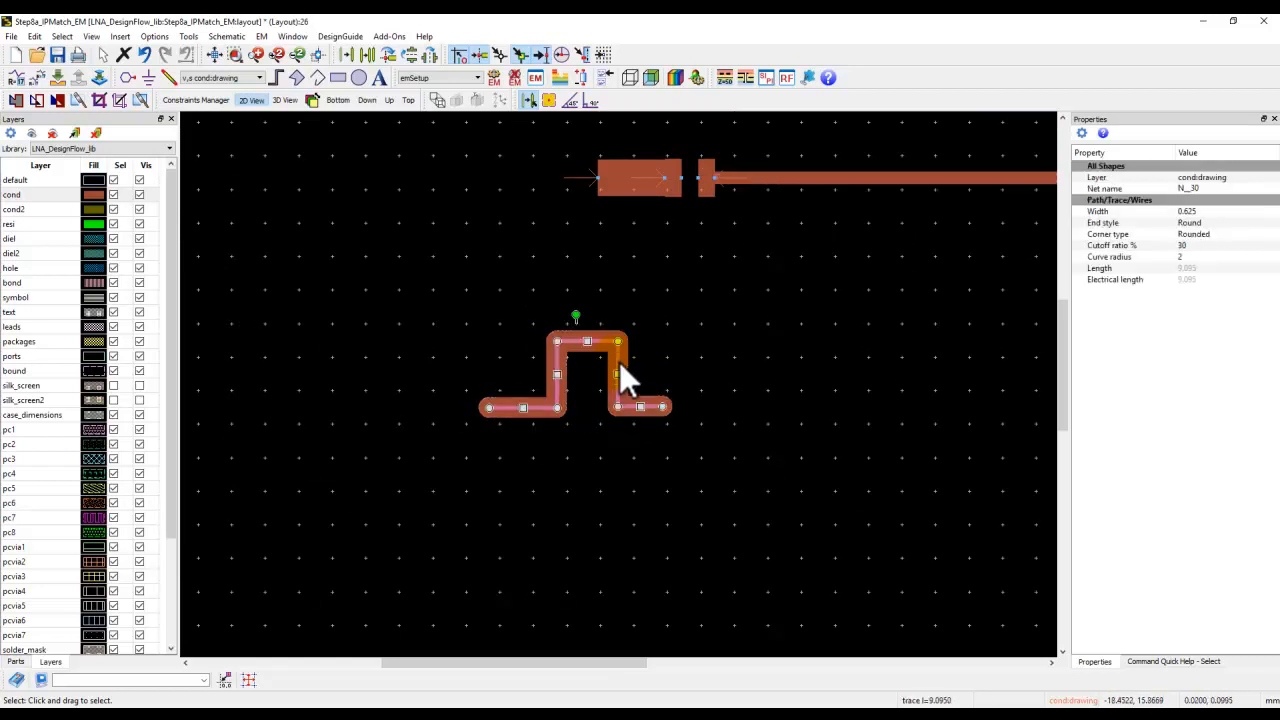
key(Delete)
click(218, 56)
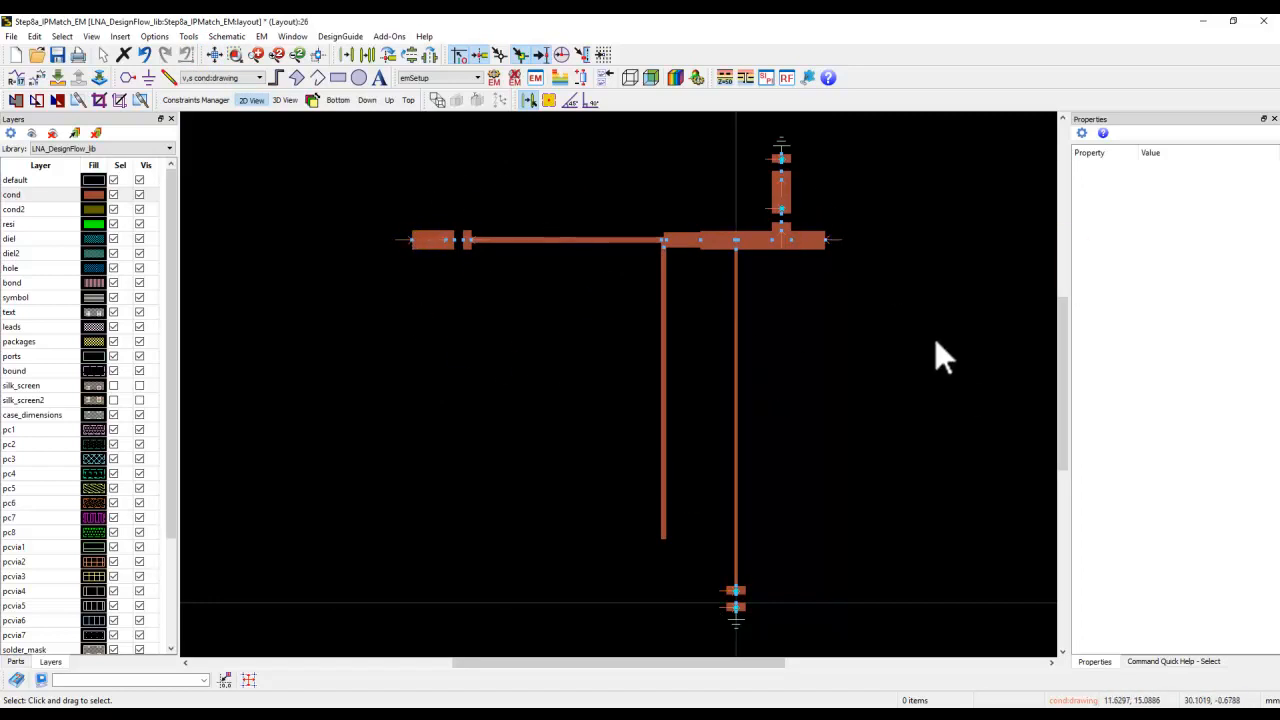
Close the Step8a_IPMatch_EM layout without saving and open the Step8b_OPMatch_EM layout.
click(1266, 24)
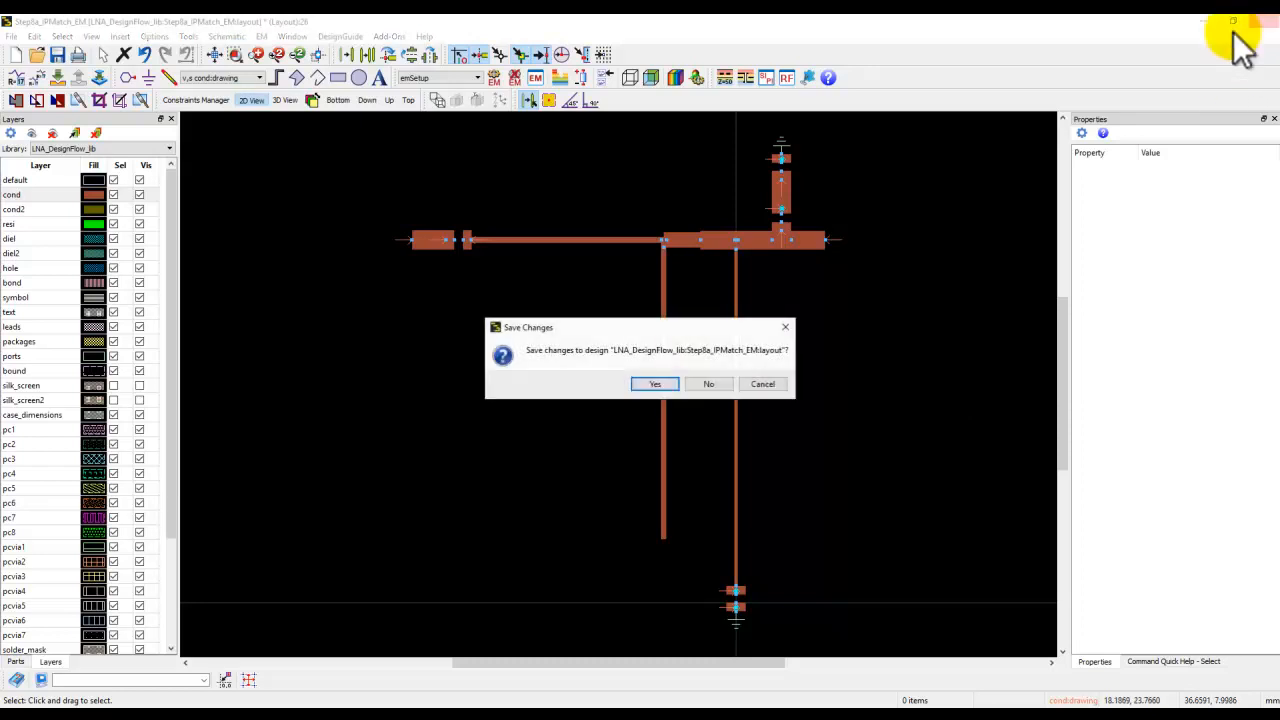
click(707, 383)
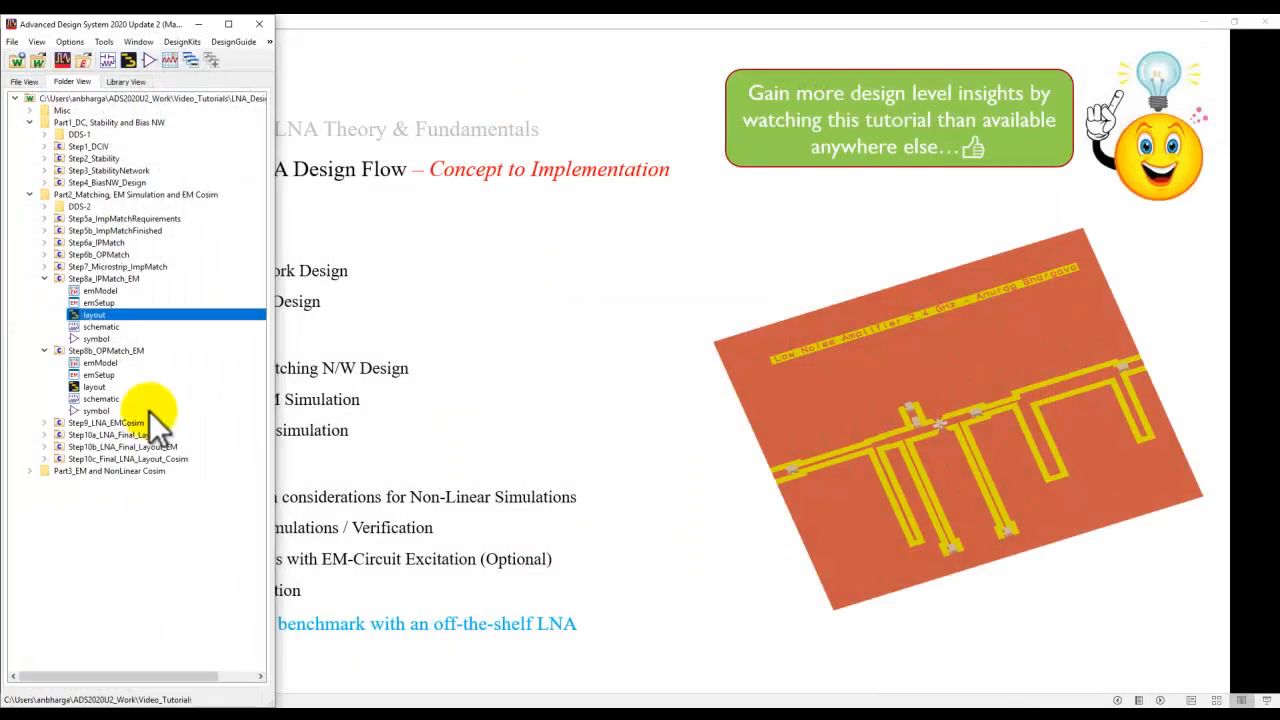
double_click(94, 386)
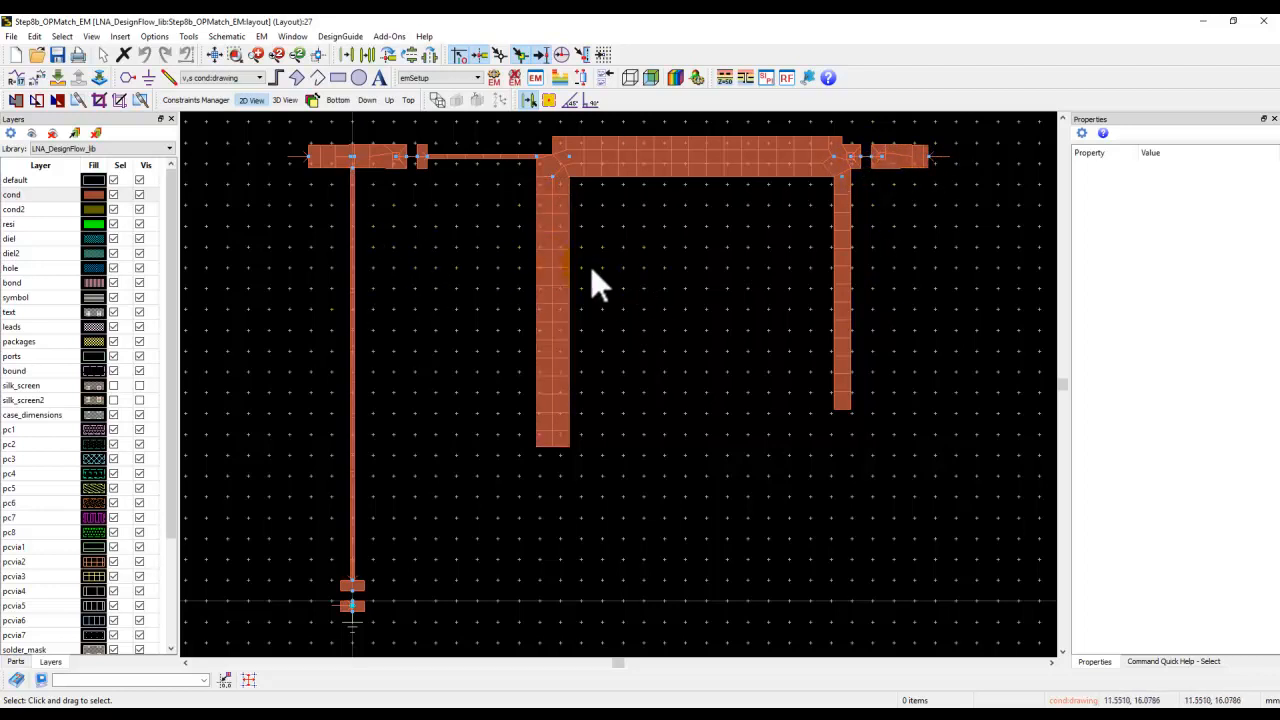
Try mirroring the wide open stub and its tee about the X axis, then undo the mirror.
scroll(598, 341, down, 1)
scroll(600, 347, down, 1)
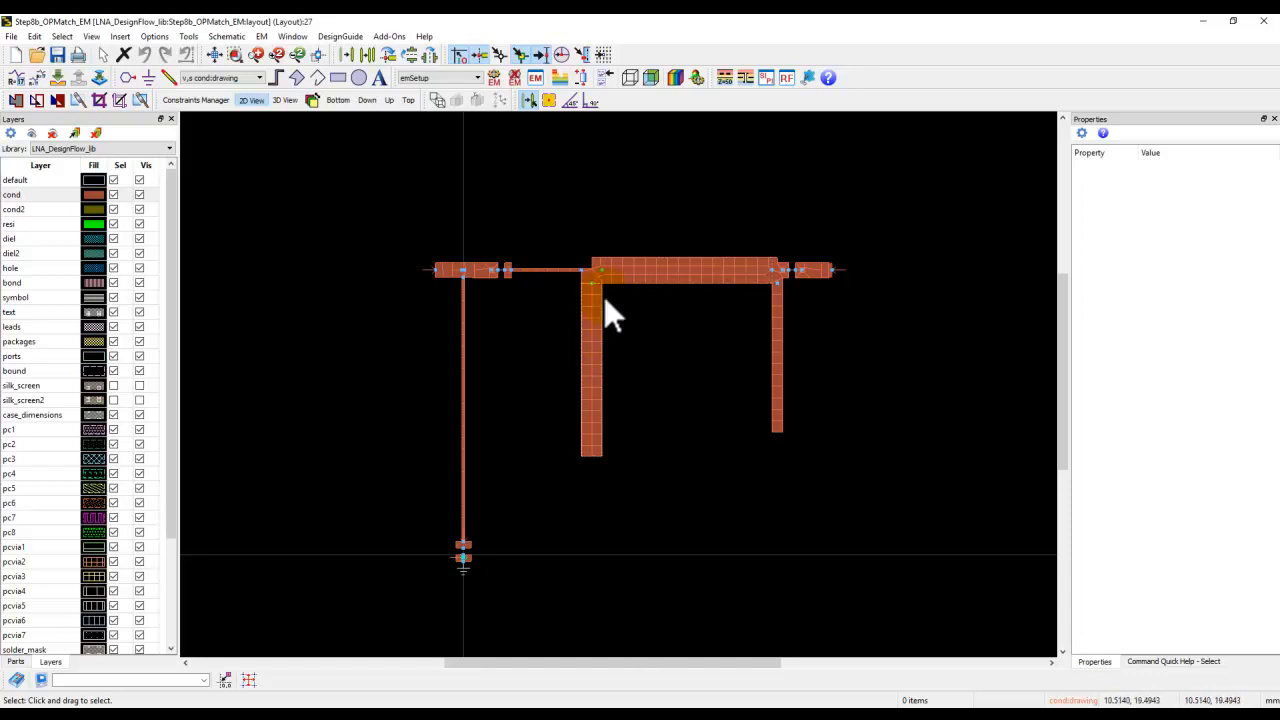
scroll(604, 298, up, 2)
click(590, 318)
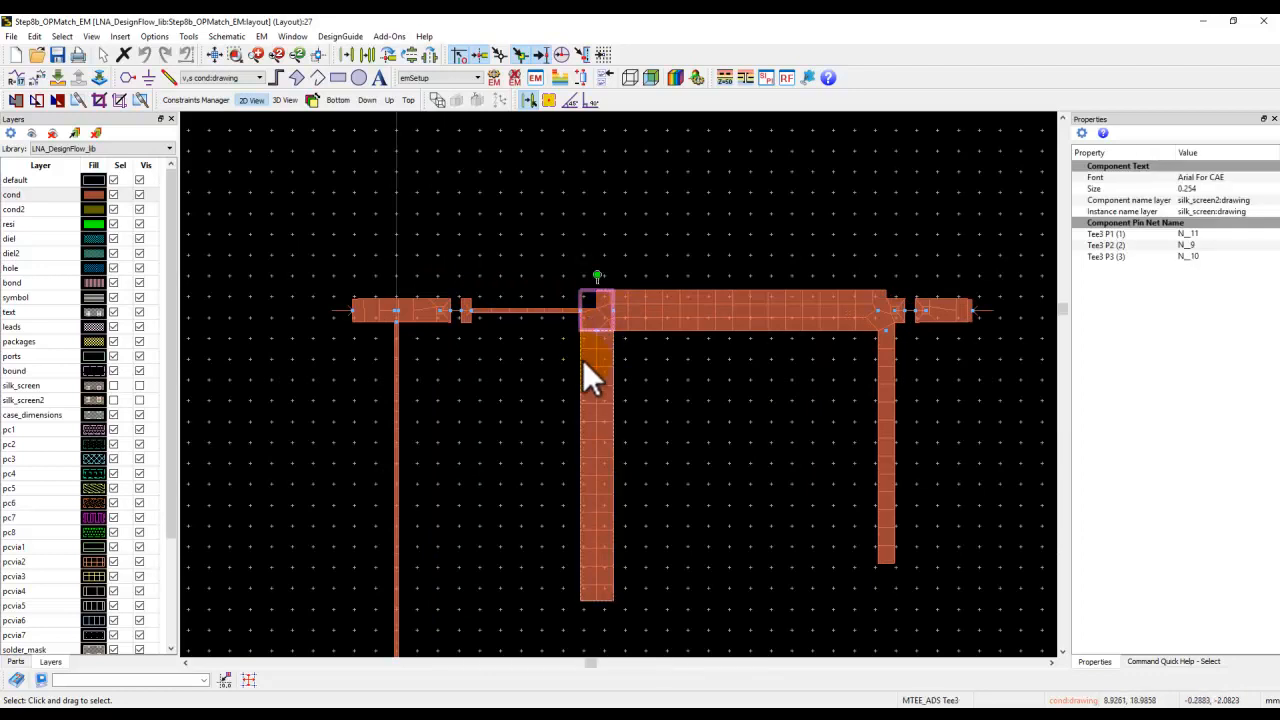
click(261, 36)
click(281, 113)
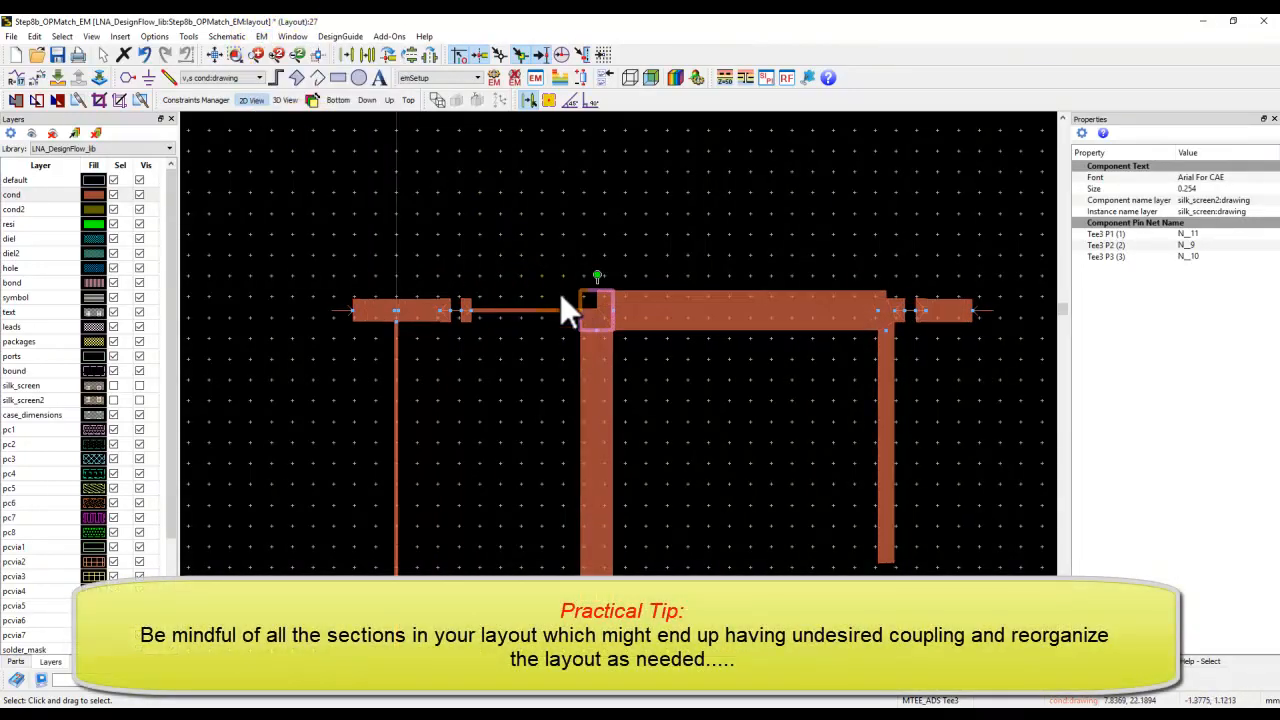
click(594, 374)
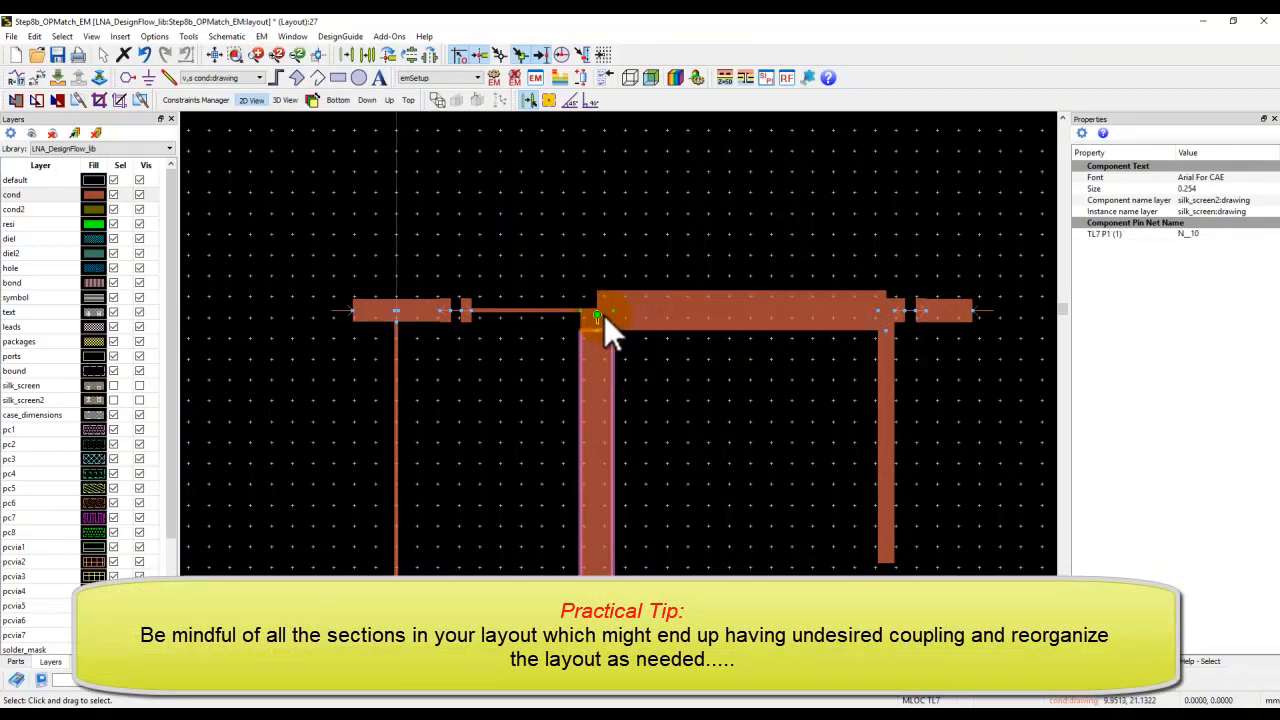
ctrl+click(604, 315)
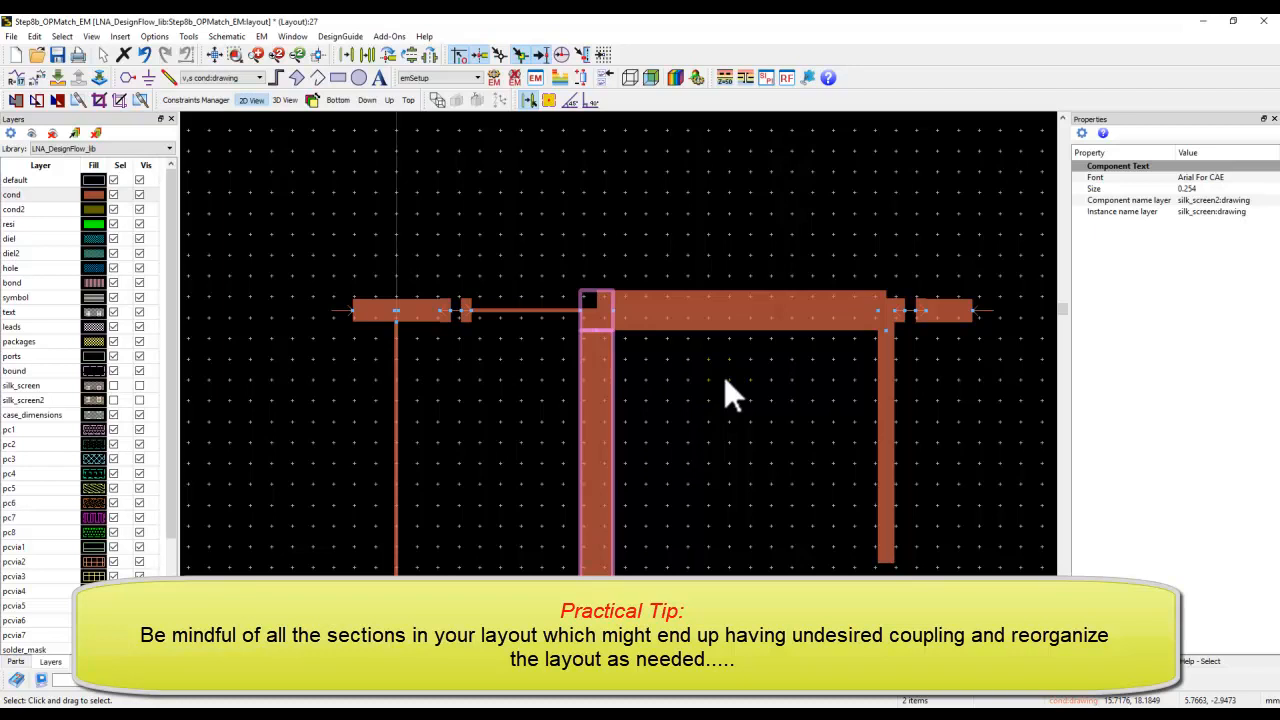
click(654, 322)
click(598, 388)
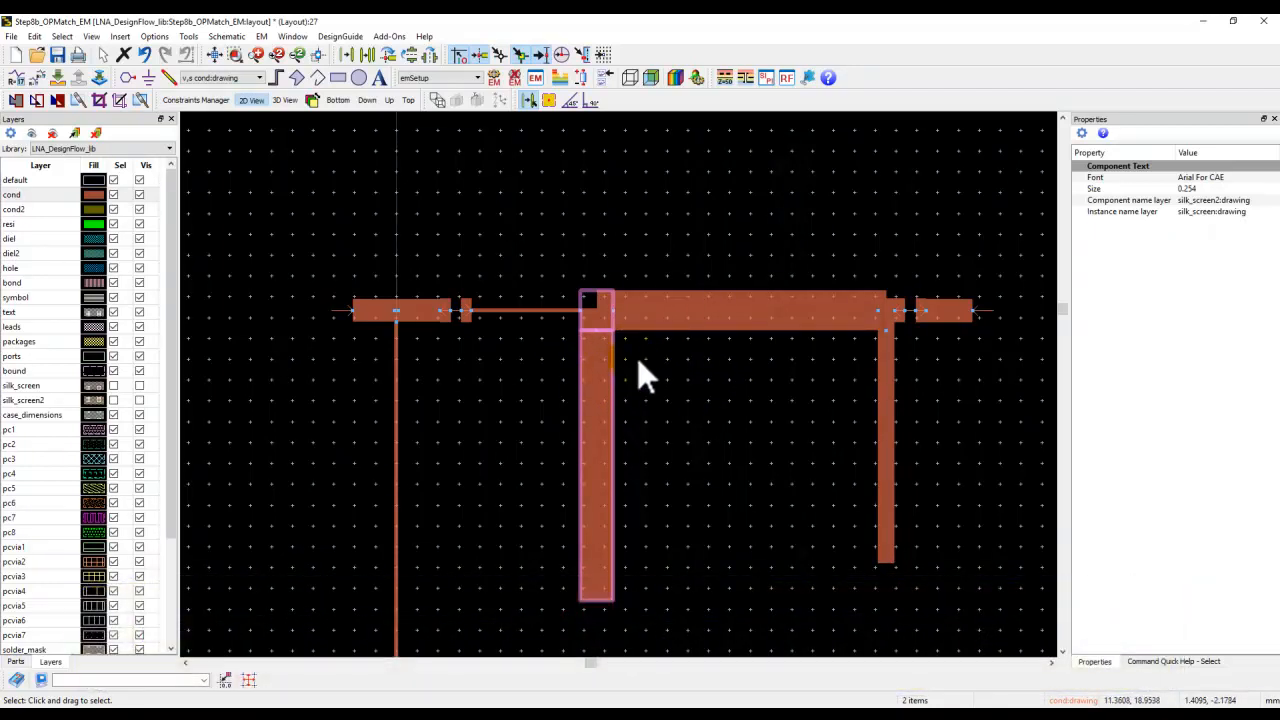
click(608, 376)
click(607, 323)
key(shift+x)
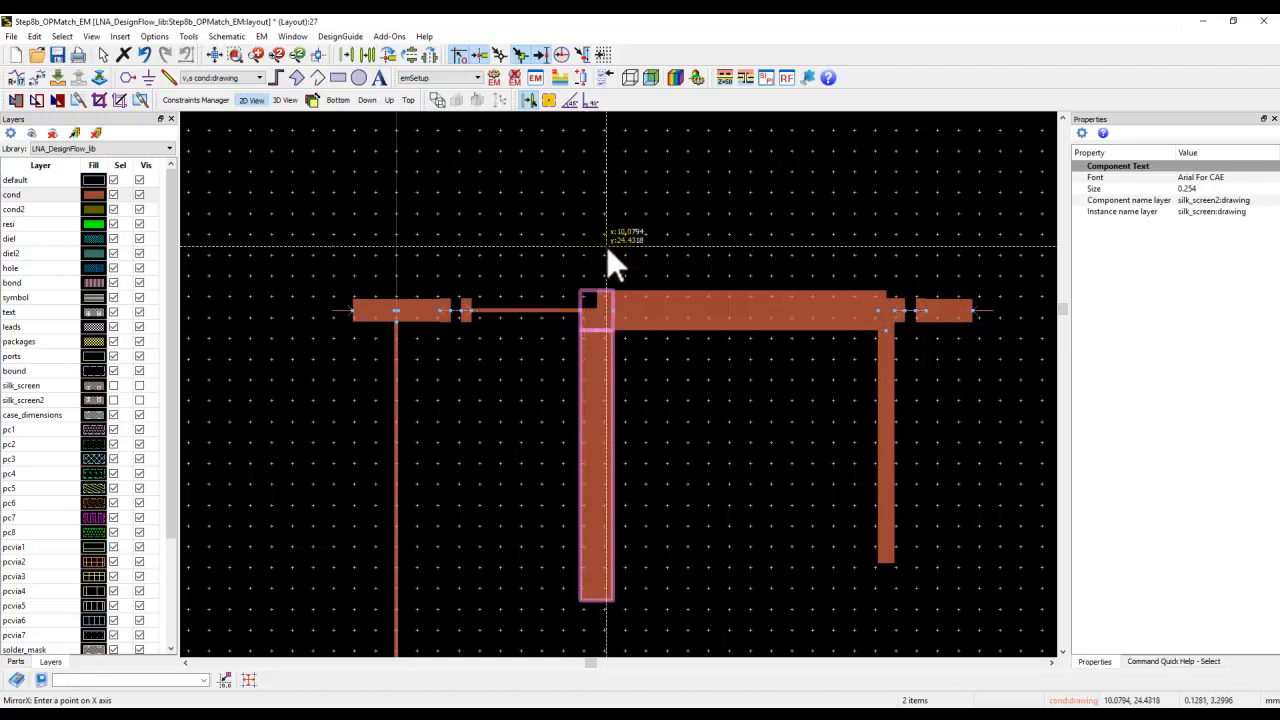
click(584, 310)
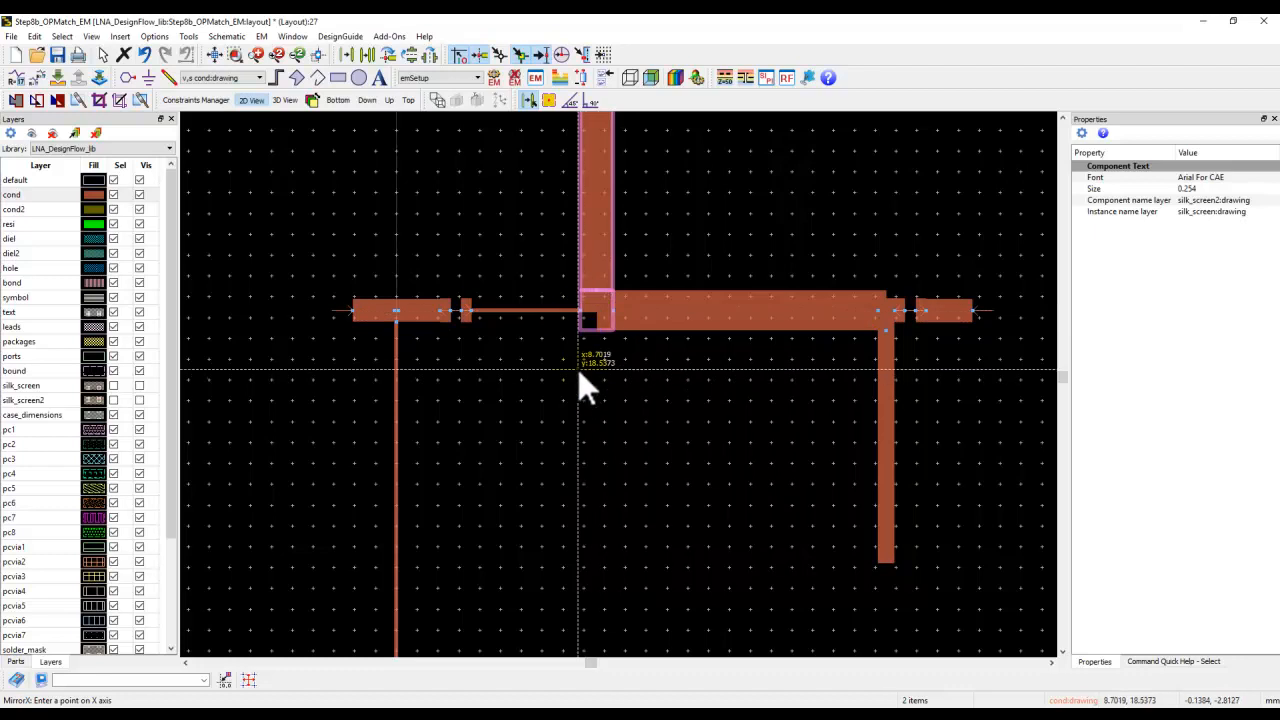
scroll(680, 237, down, 1)
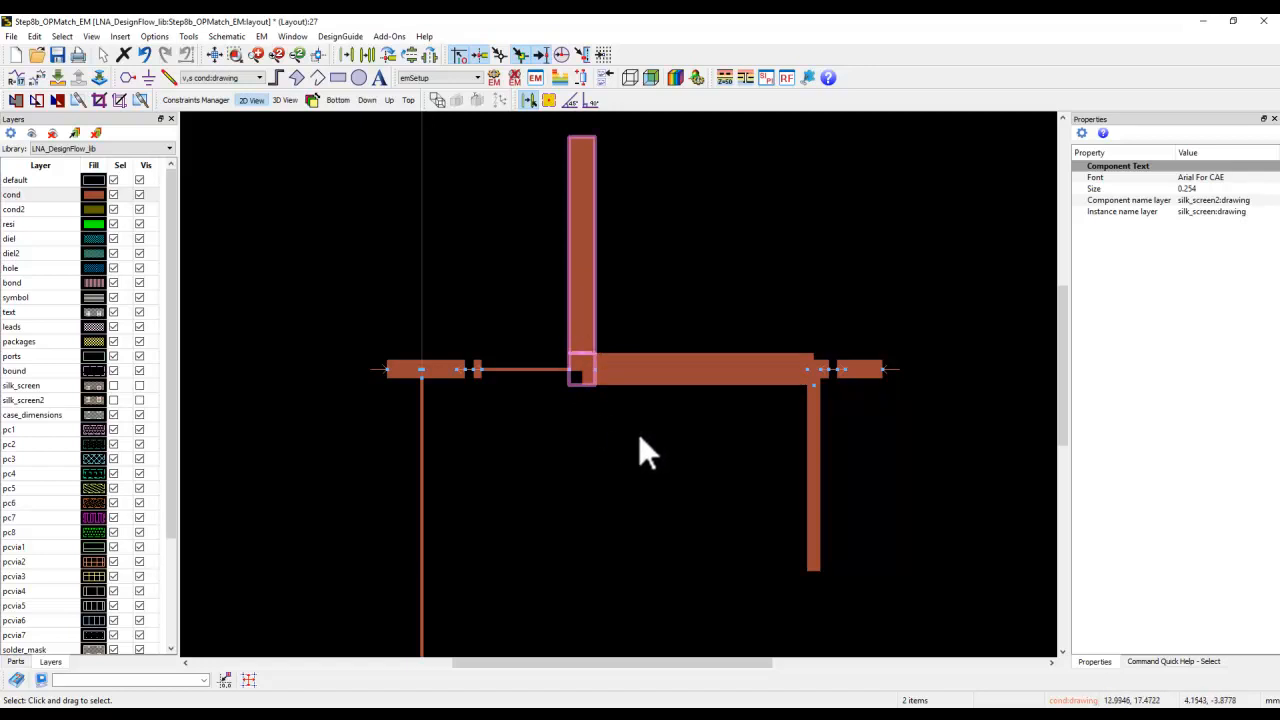
key(ctrl+z)
key(ctrl+z)
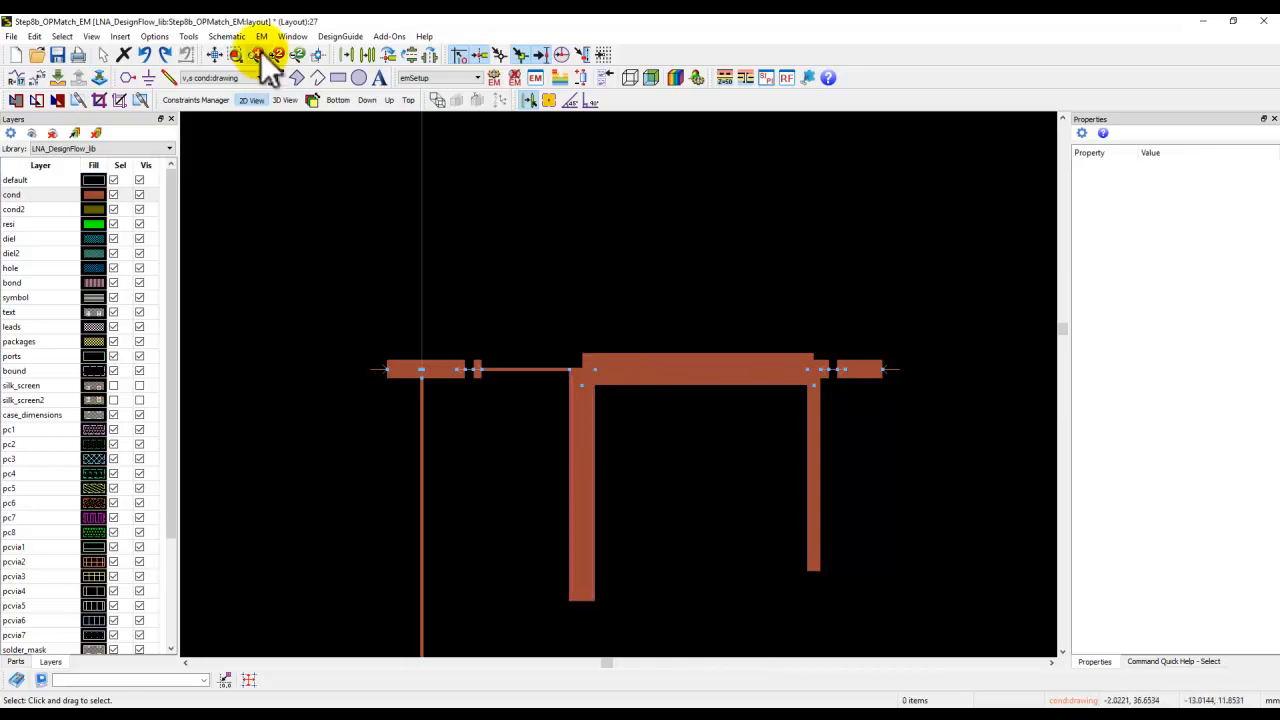
Open the EM setup, acknowledge the modification notice and review the frequency plan.
click(228, 52)
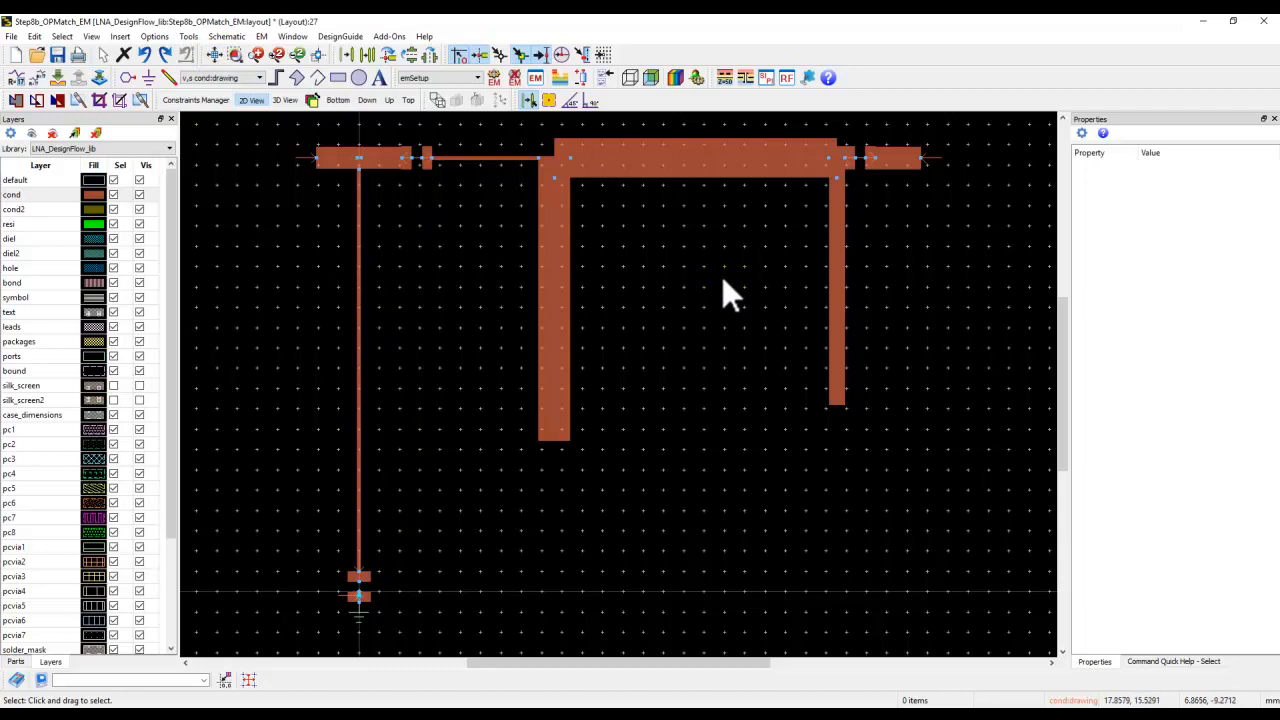
click(537, 78)
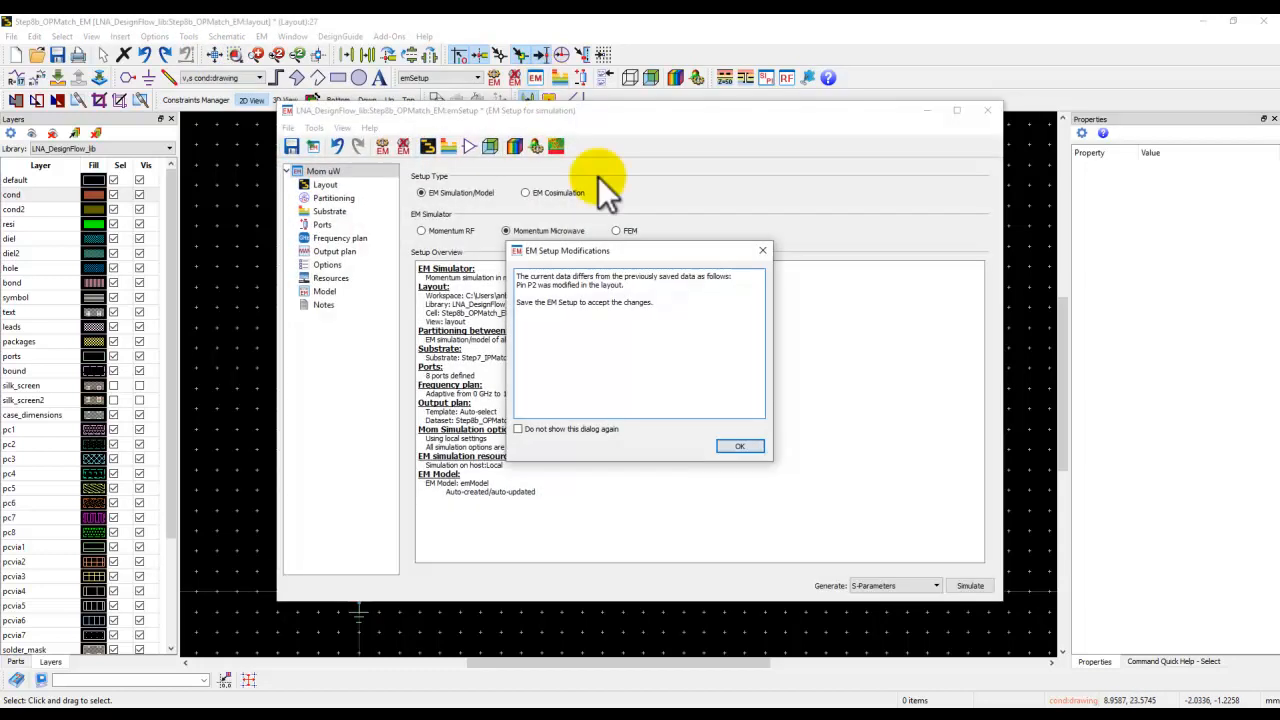
click(737, 442)
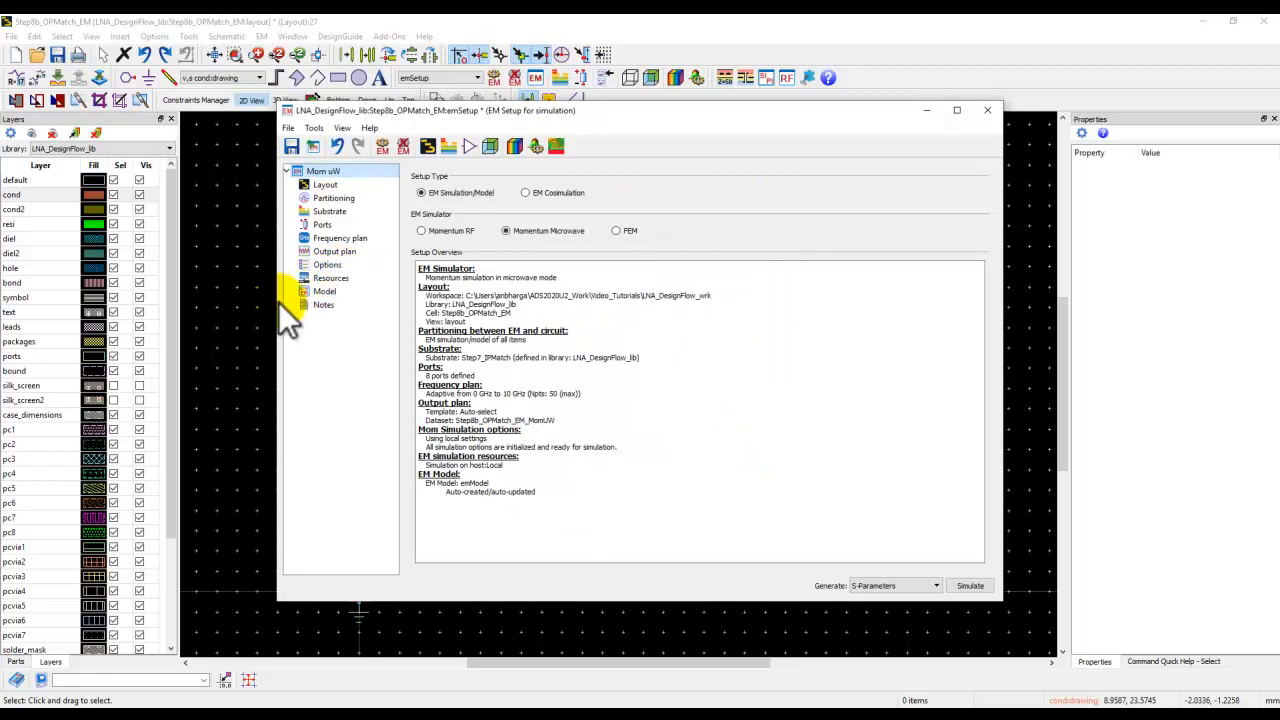
click(340, 238)
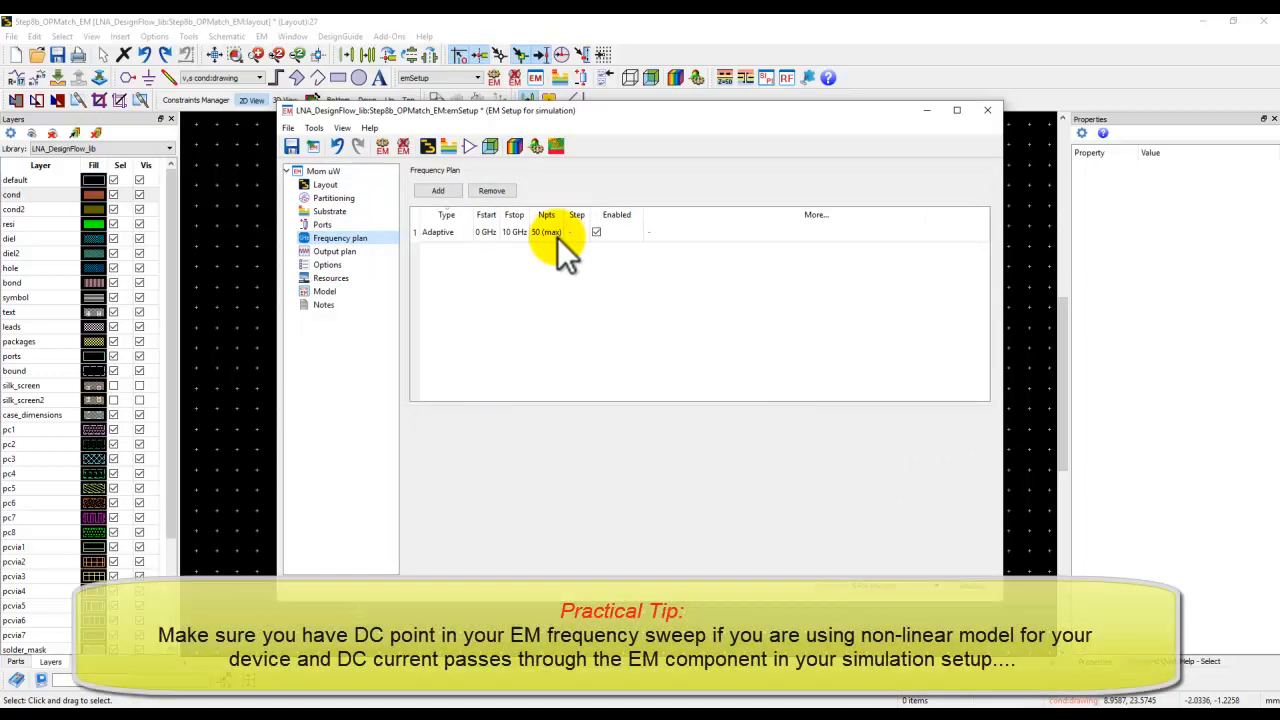
drag(615, 125, 970, 122)
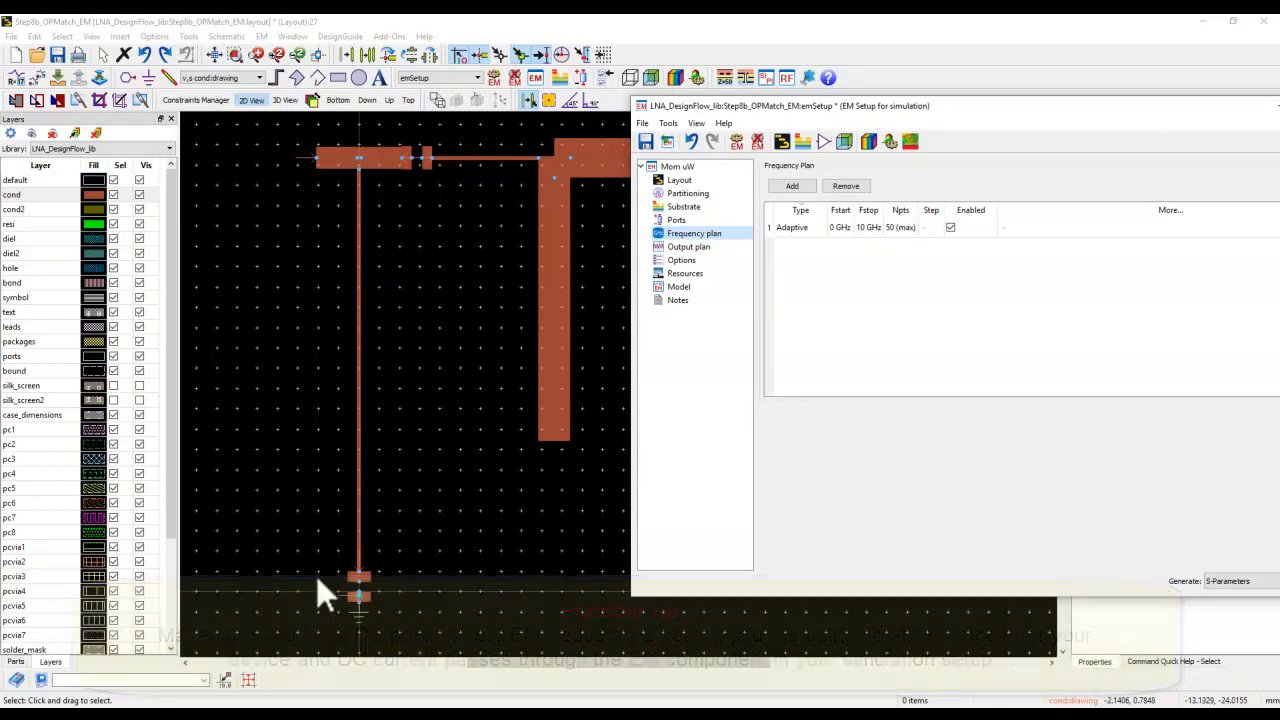
Rotate port P3 at the end of the long shunt line to a 0° orientation.
click(361, 568)
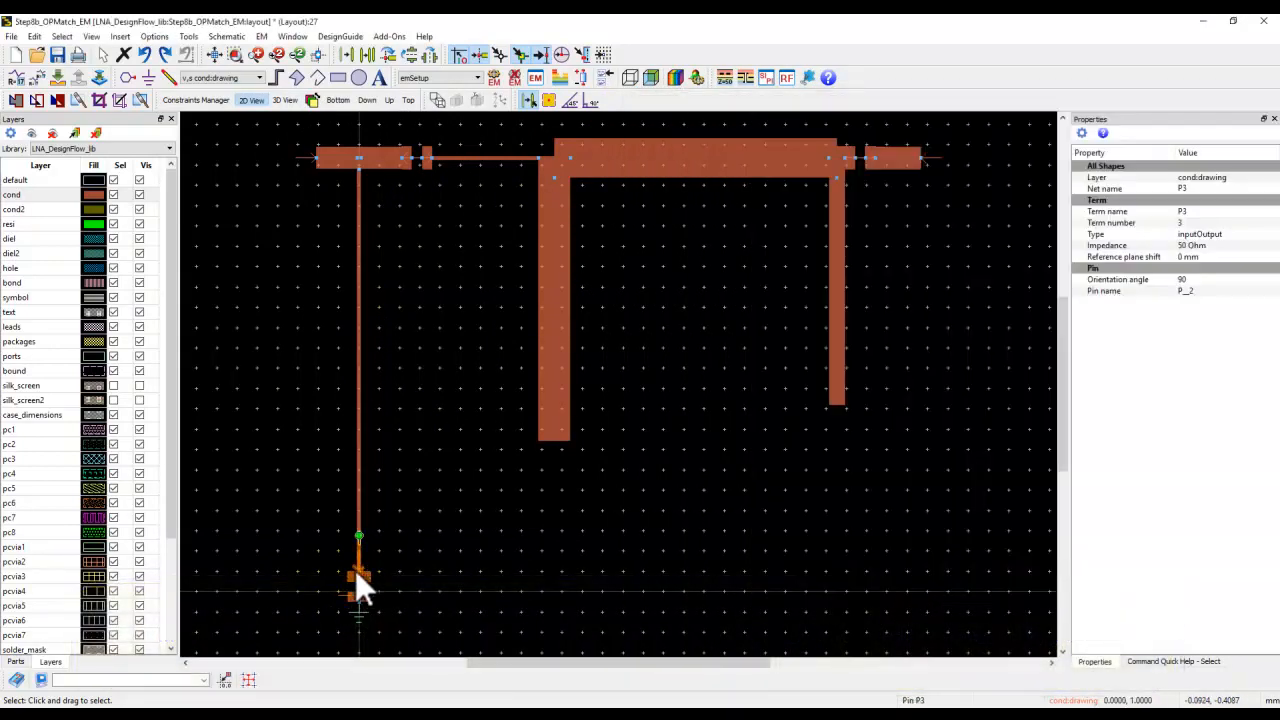
key(ctrl+r)
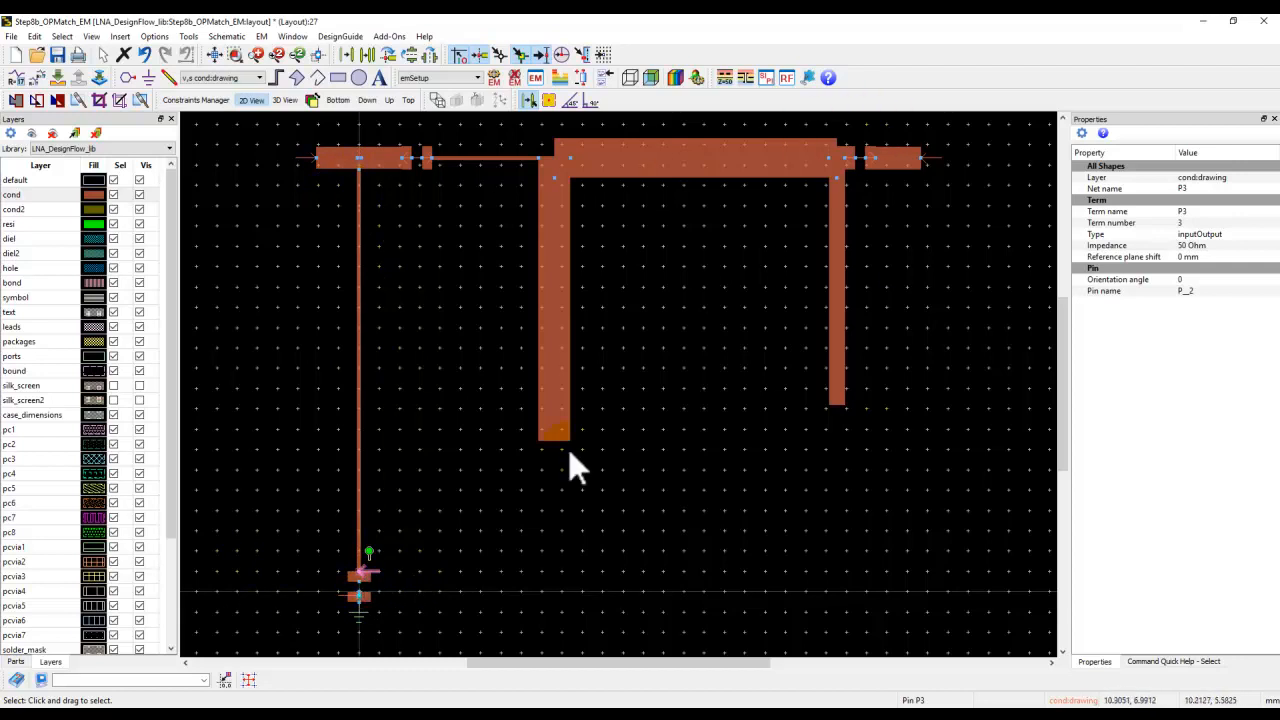
mouse_move(543, 706)
click(629, 678)
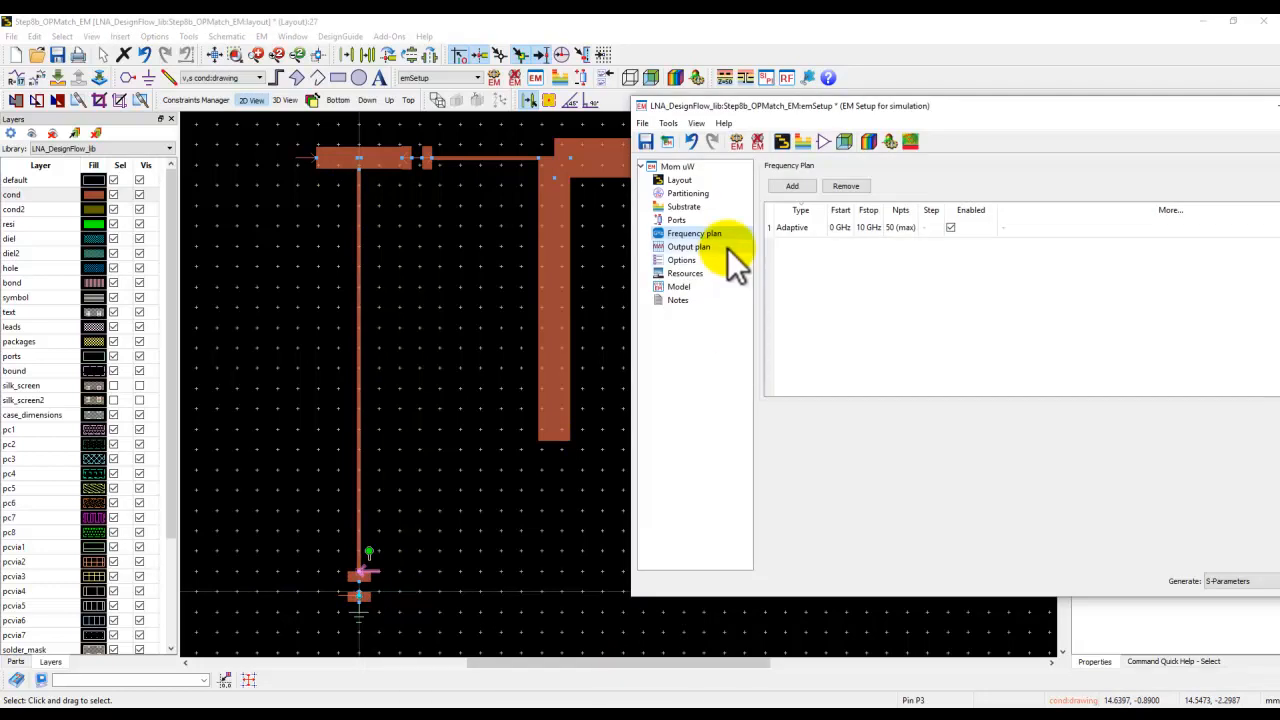
Review the EM model settings, then close the EM setup without saving.
drag(866, 106, 706, 139)
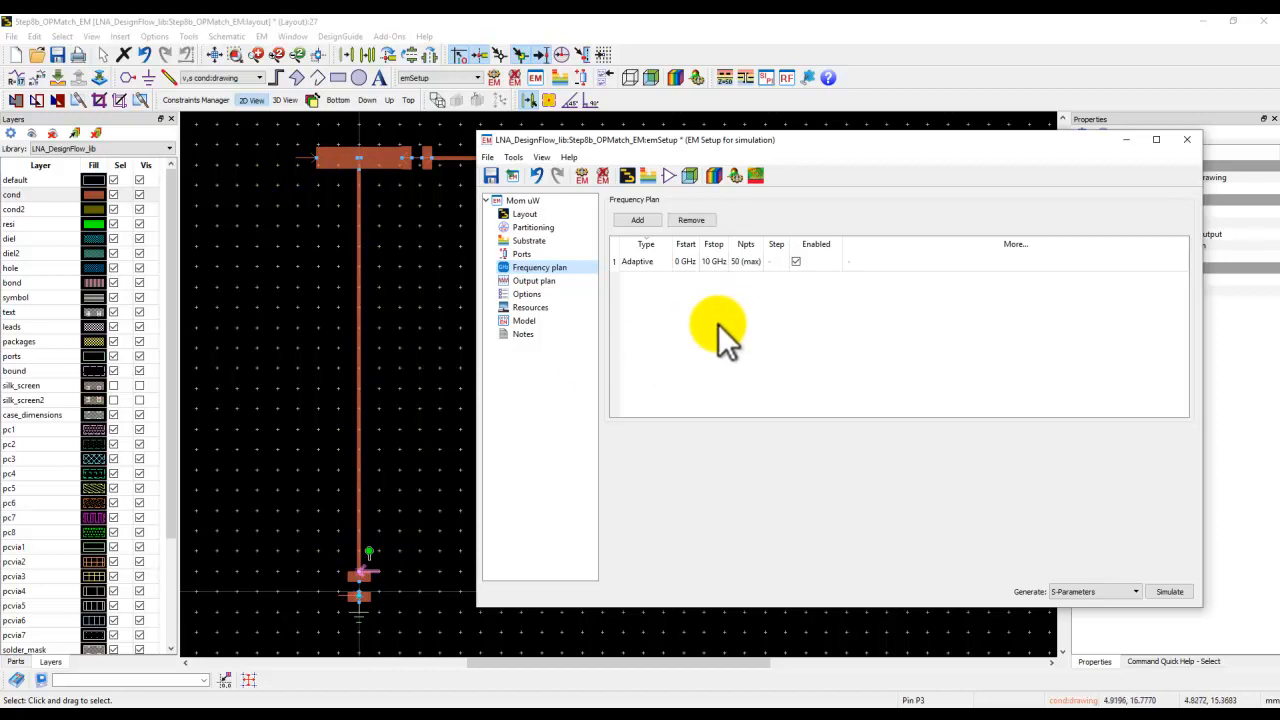
click(526, 321)
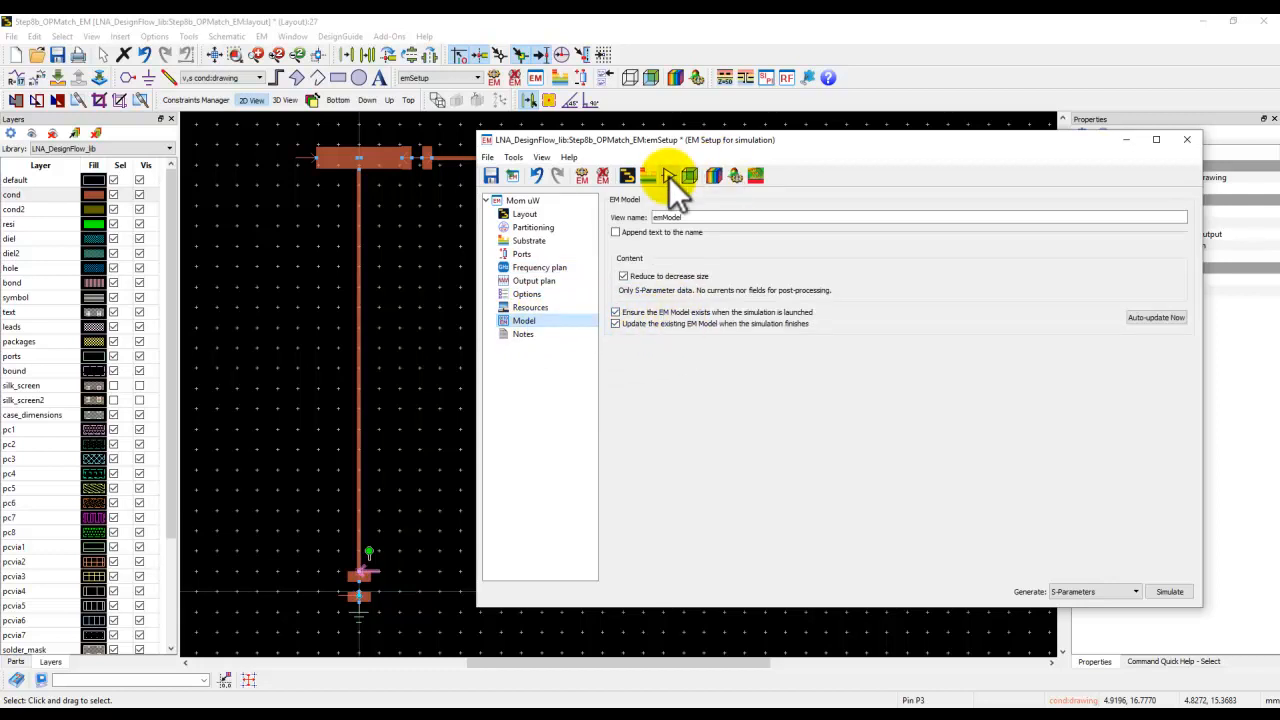
click(1187, 139)
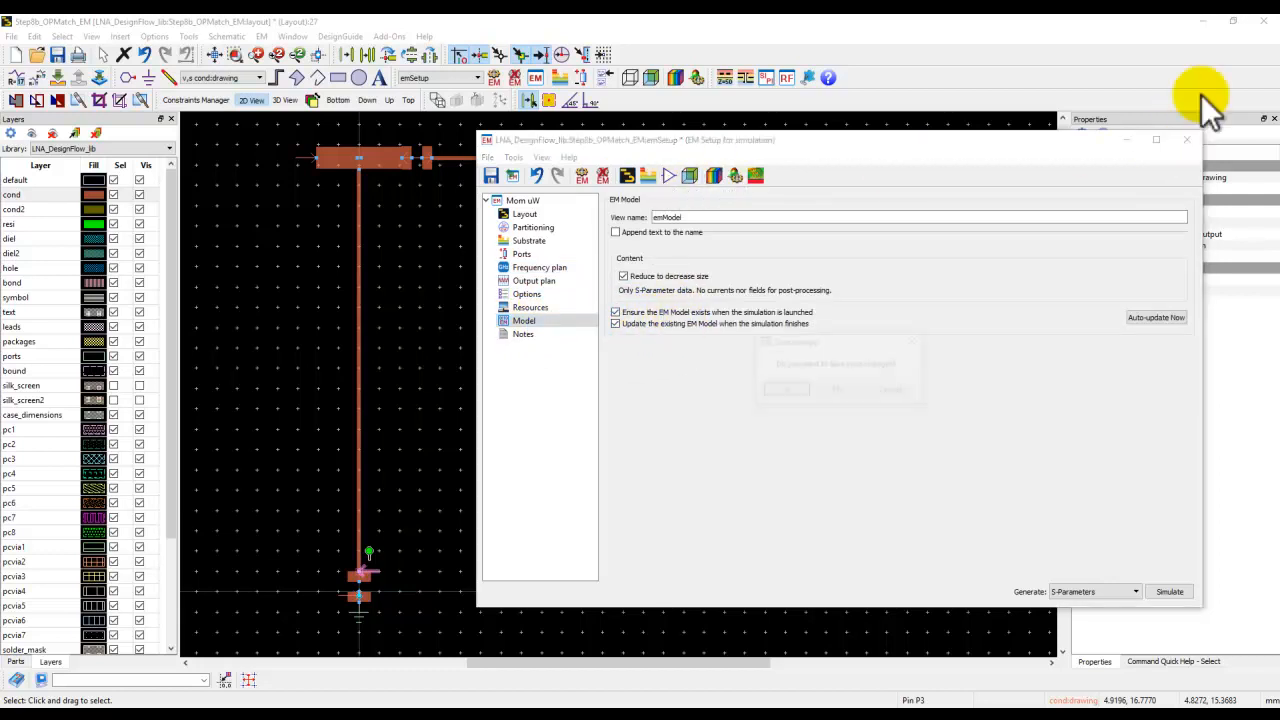
click(845, 389)
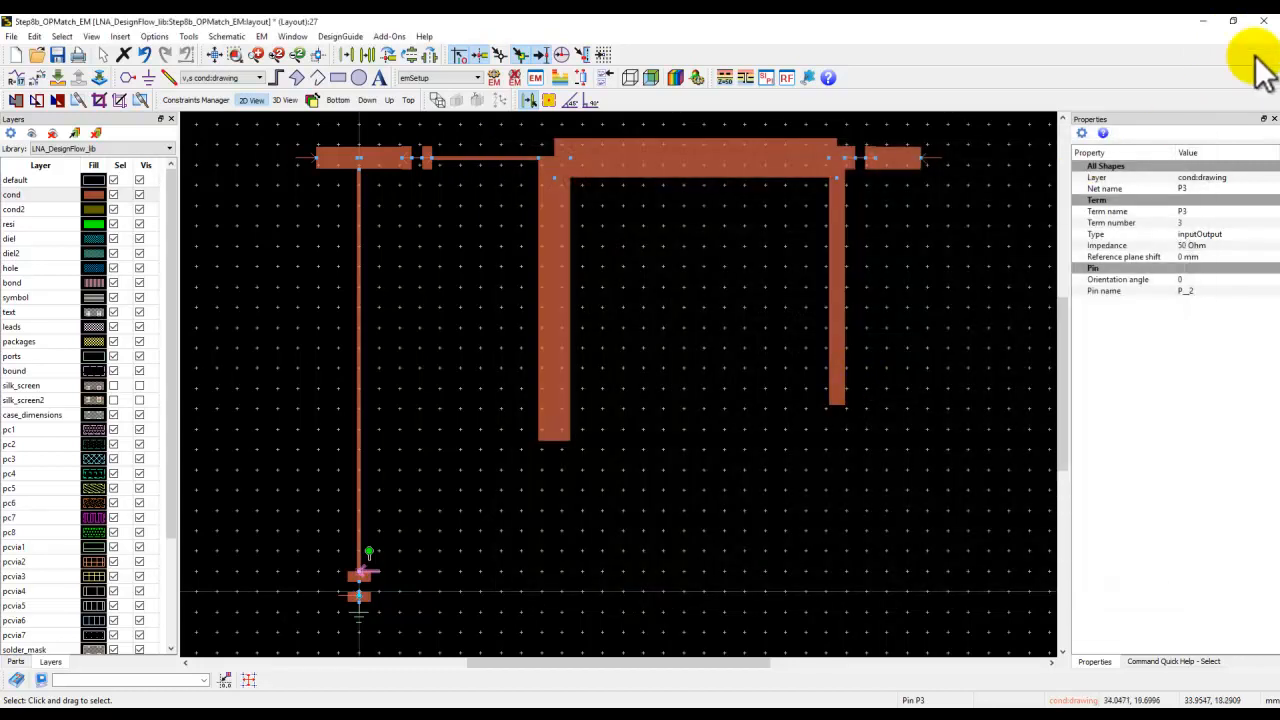
Close the output-match layout and open the schematic of the Step9_LNA_EMCosim cell.
click(1265, 21)
click(710, 384)
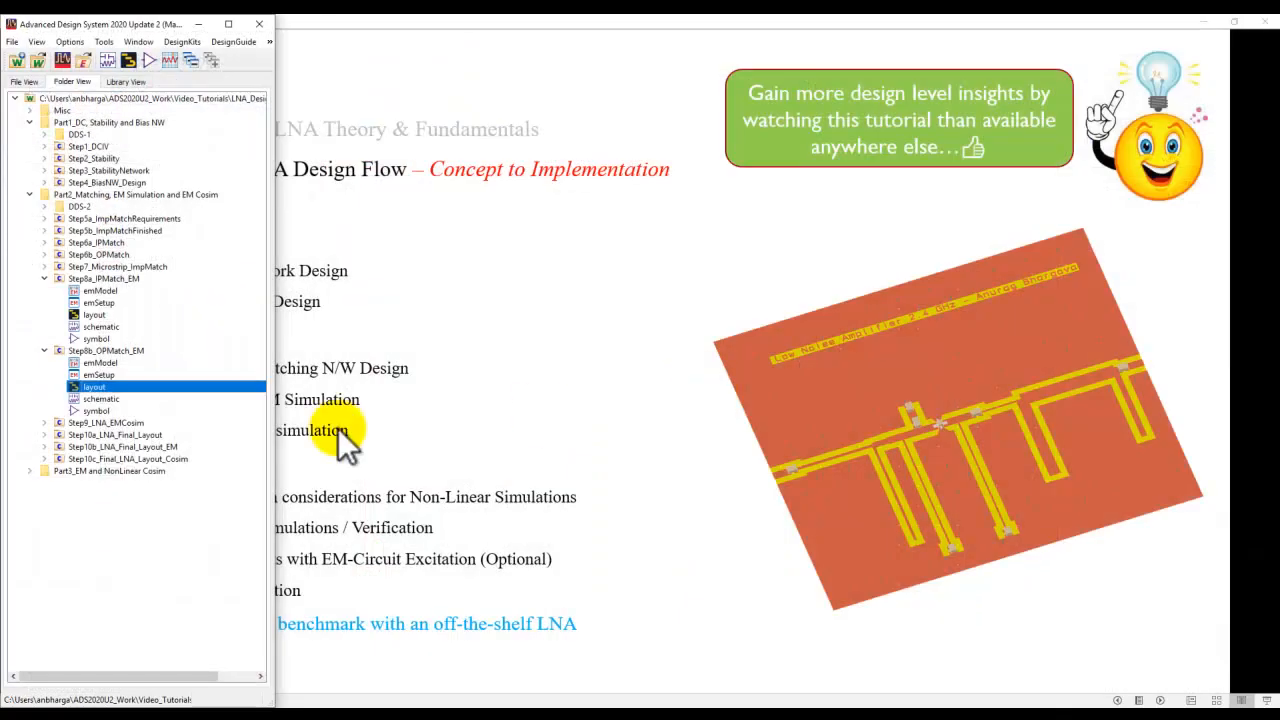
click(44, 422)
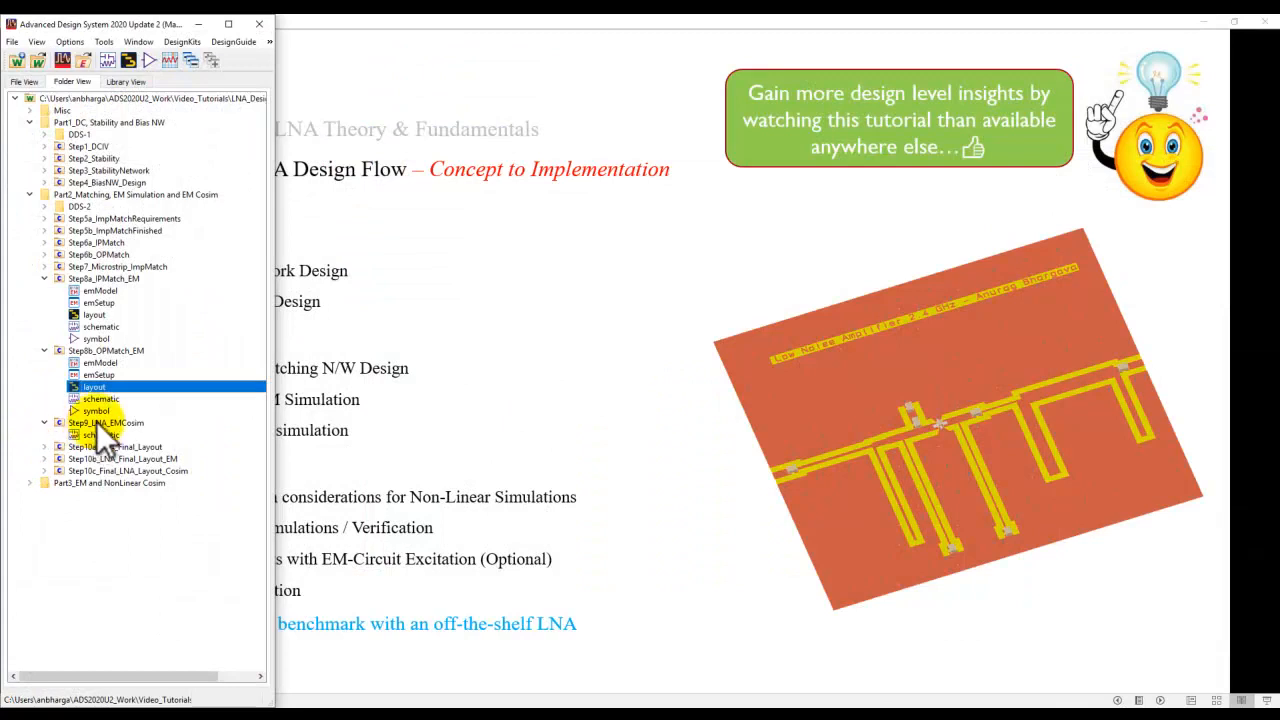
double_click(99, 435)
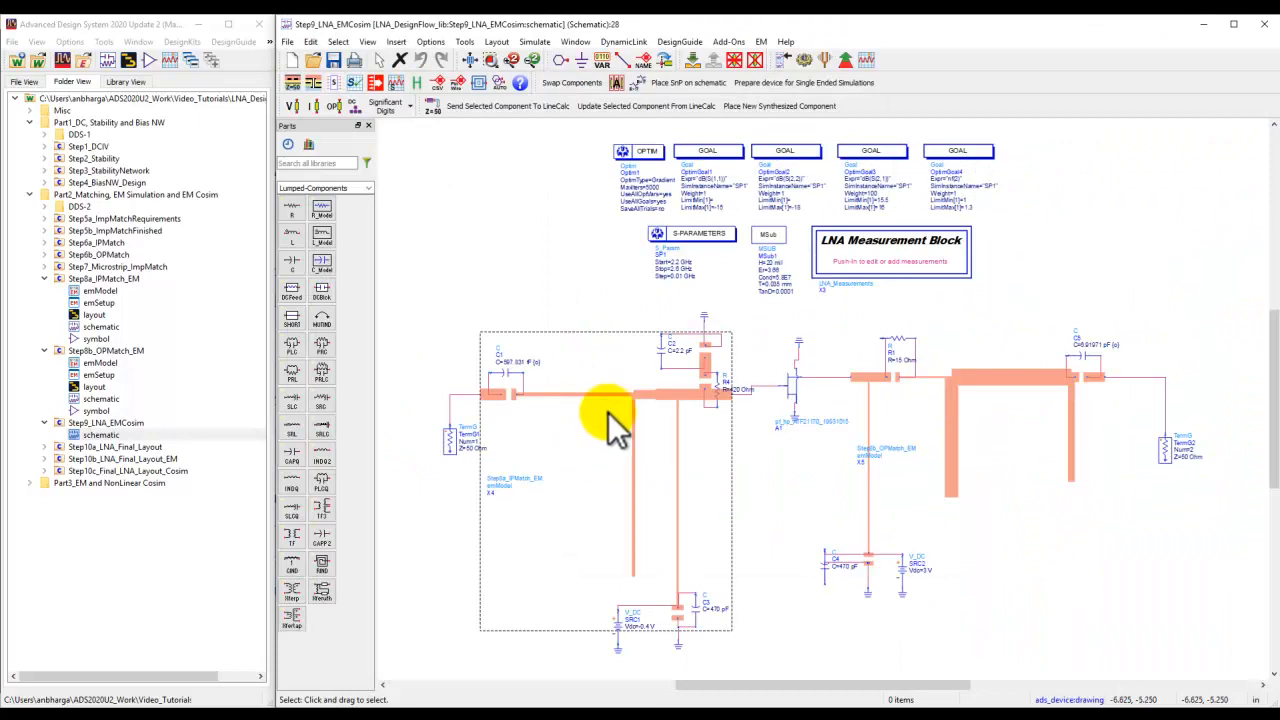
Inspect the input and output EM matching models and the two DC supply sources in the co-simulation schematic.
click(608, 413)
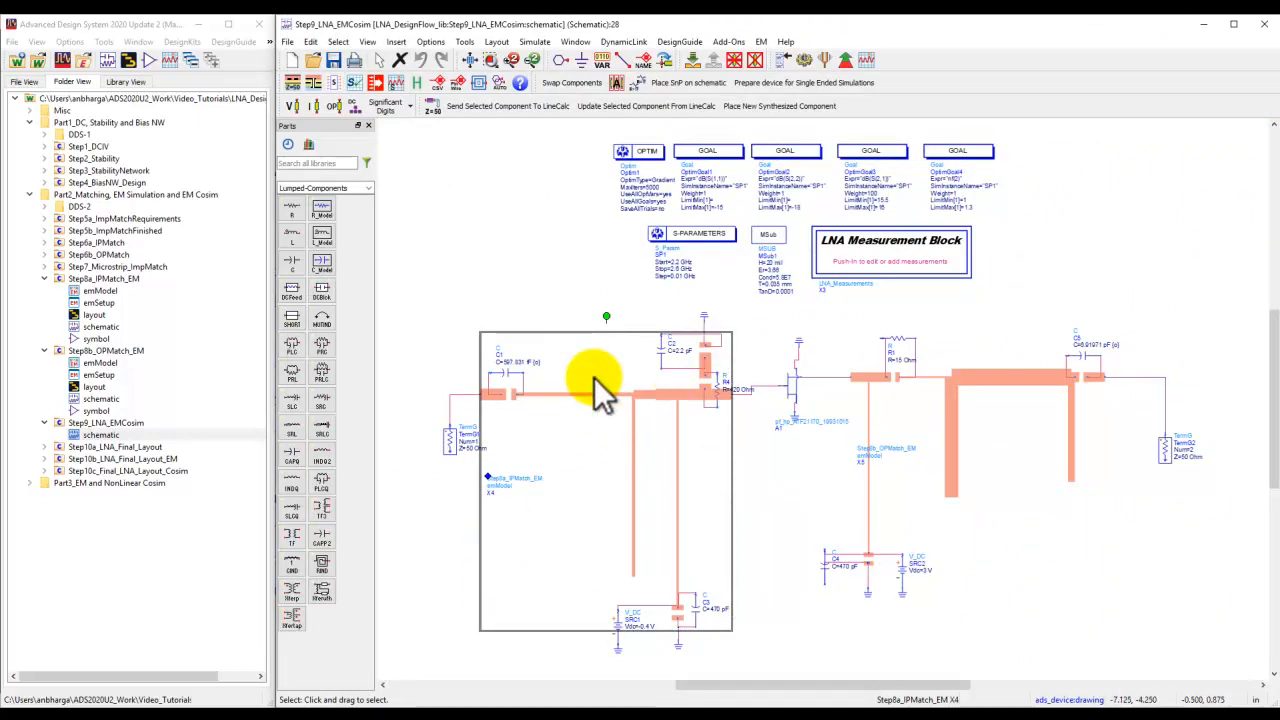
click(1045, 380)
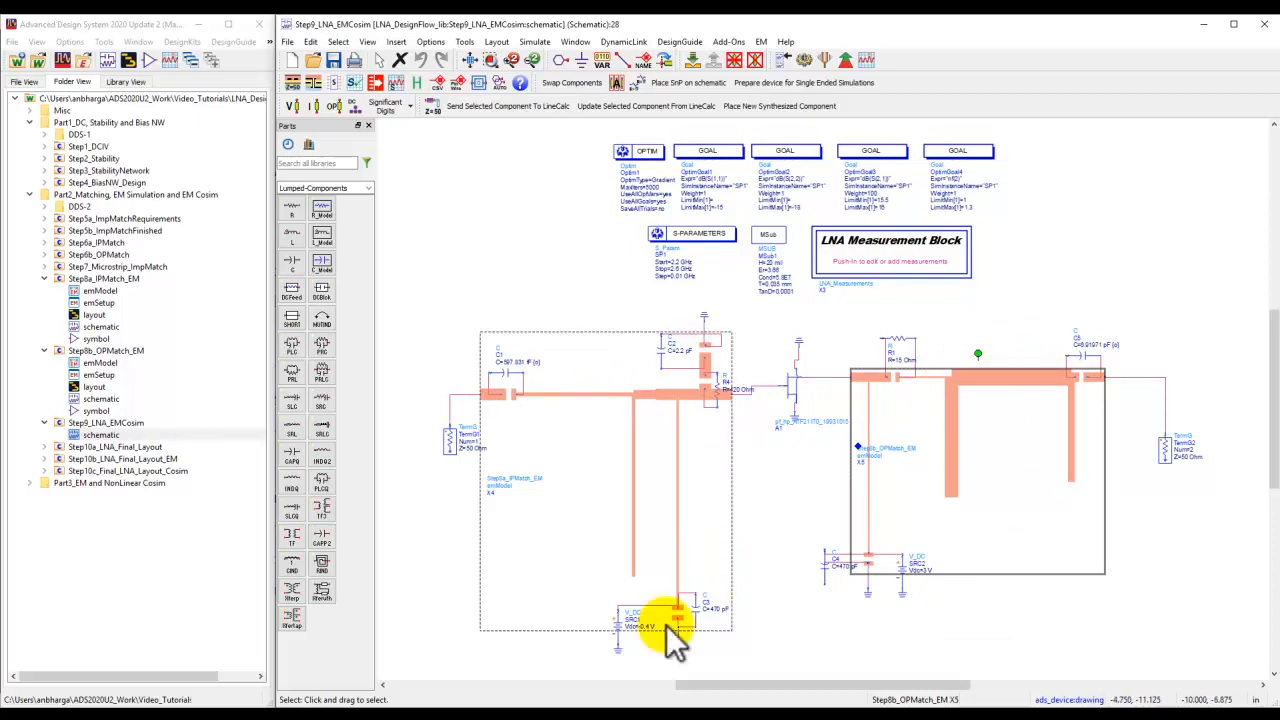
click(620, 628)
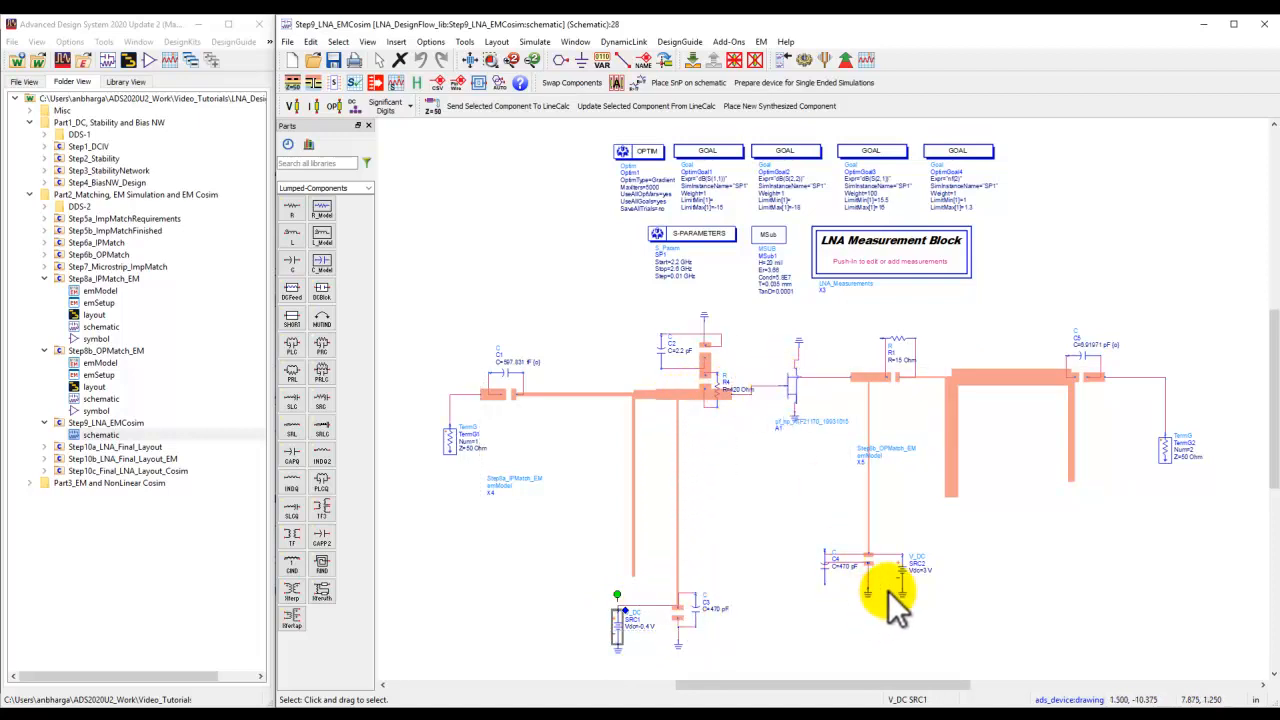
click(887, 551)
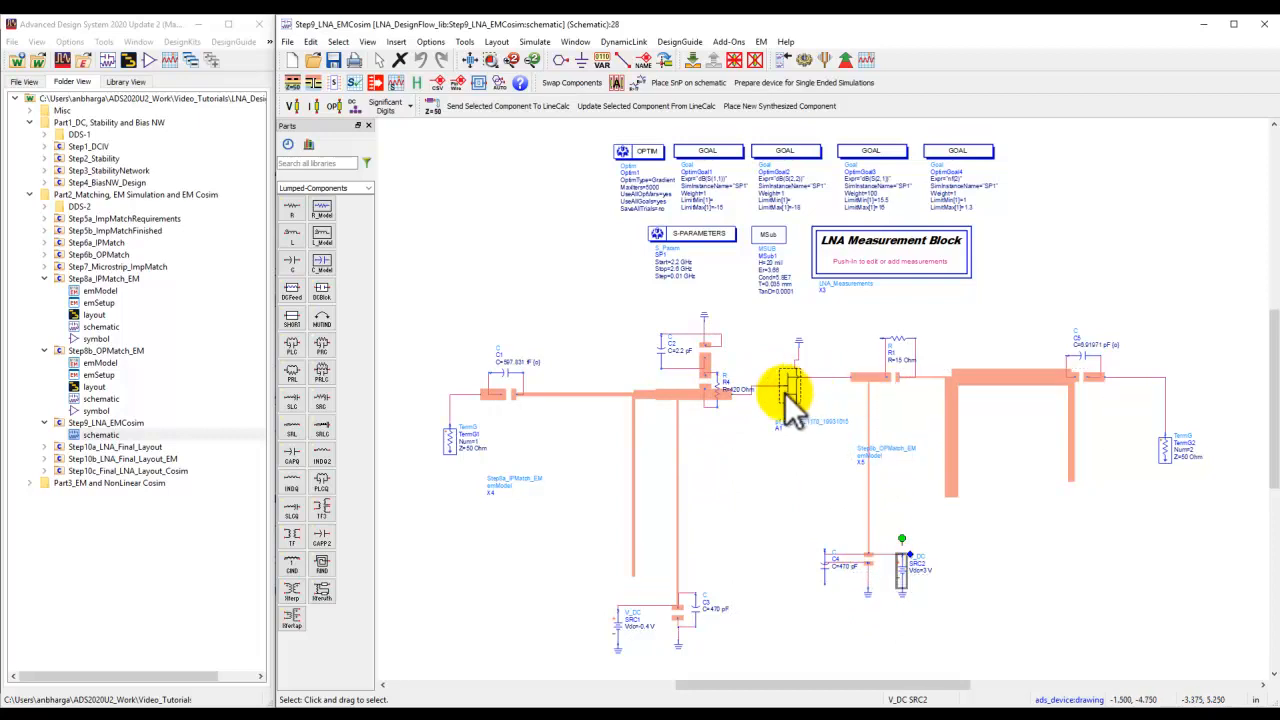
click(486, 245)
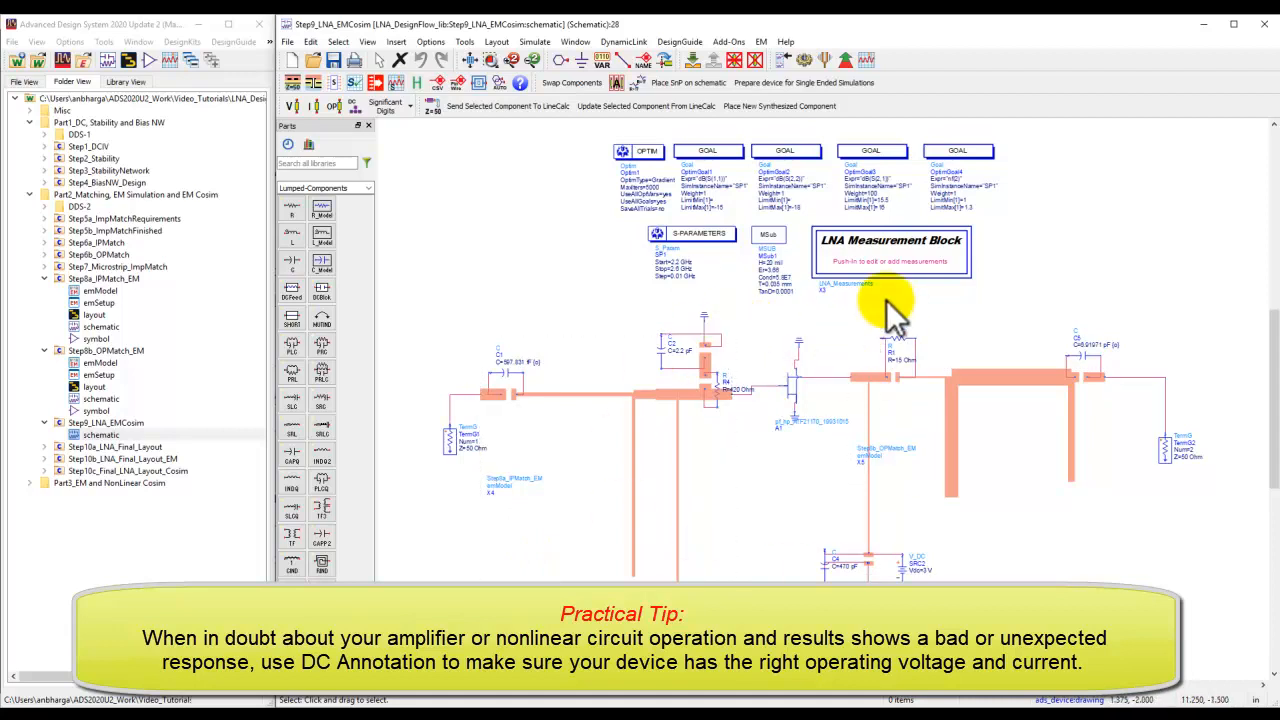
Show DC voltage and current annotations on the schematic, examine the transistor bias up close, then fit the view.
click(296, 107)
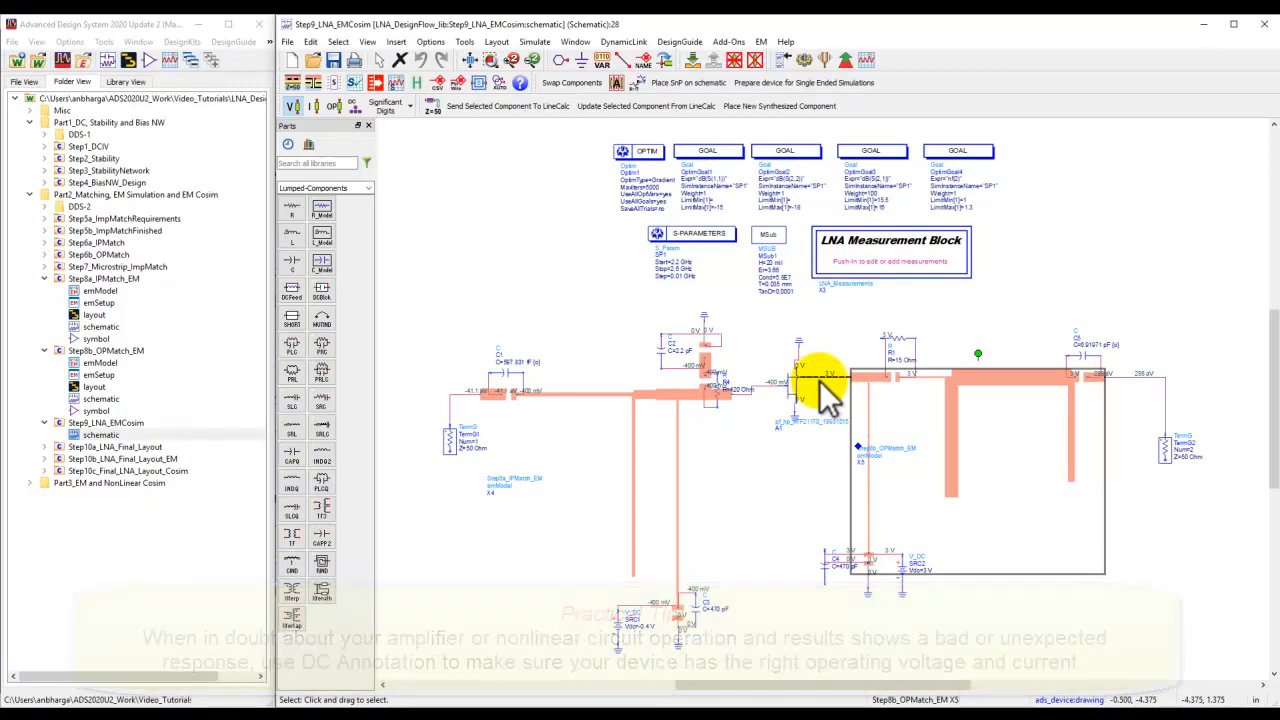
click(315, 107)
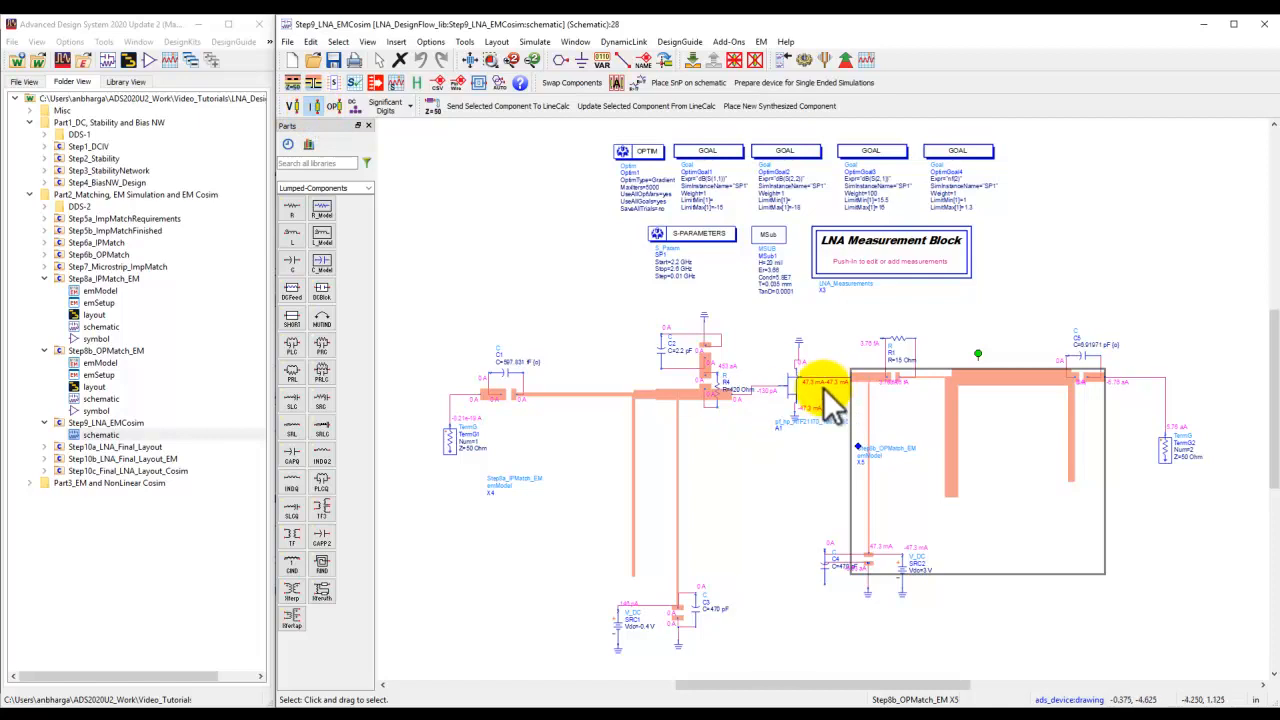
scroll(829, 400, up, 2)
scroll(829, 400, up, 1)
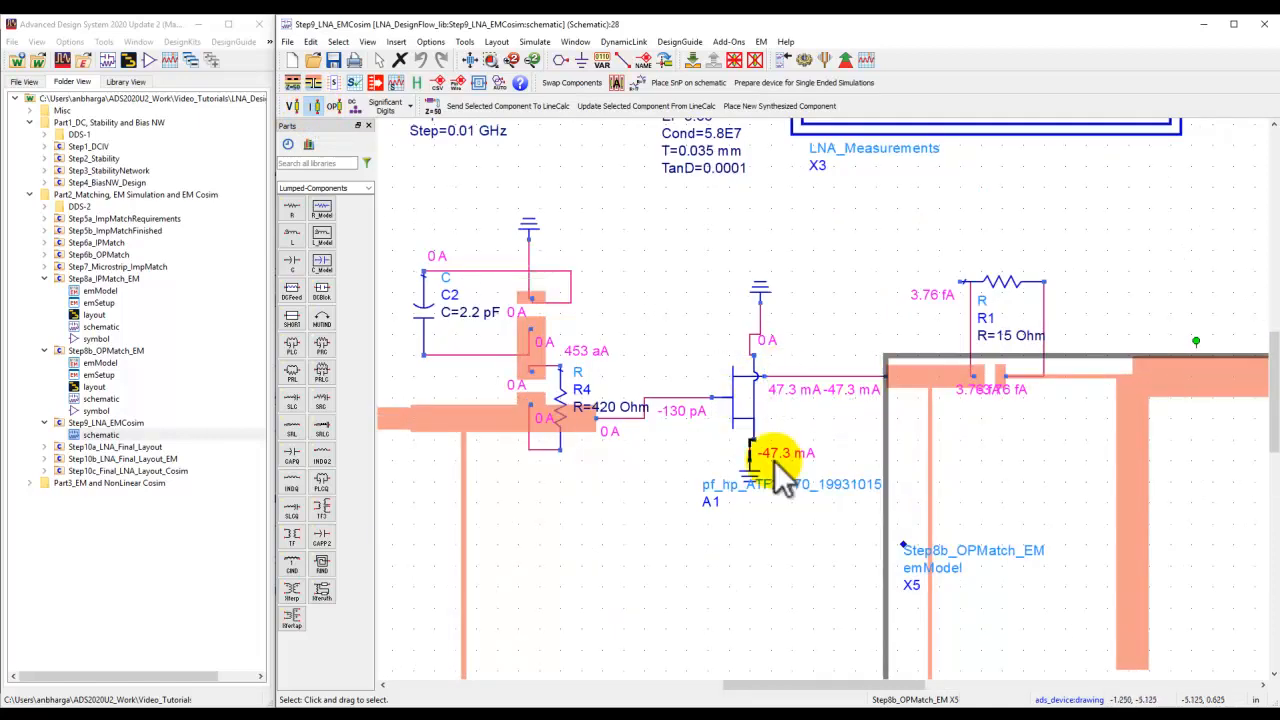
click(467, 59)
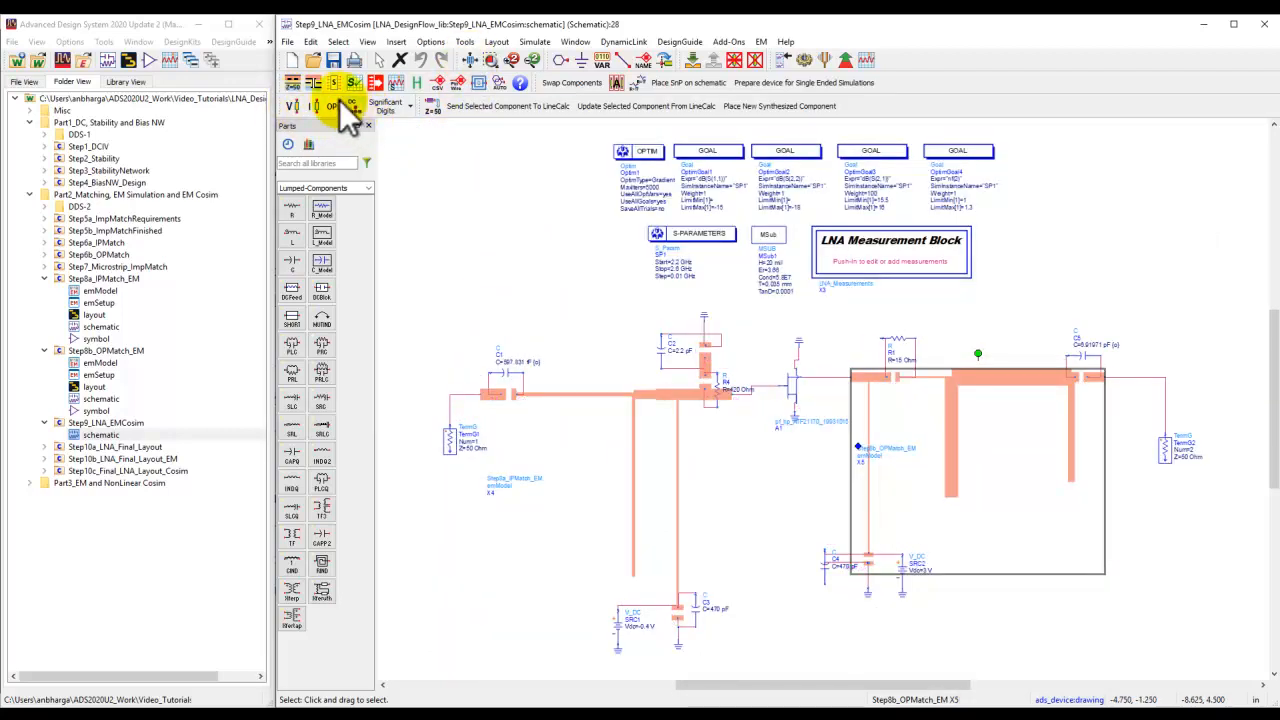
Run the EM co-simulation, review the stability, gain, noise figure and return loss plots, then close the results and simulator windows.
click(505, 275)
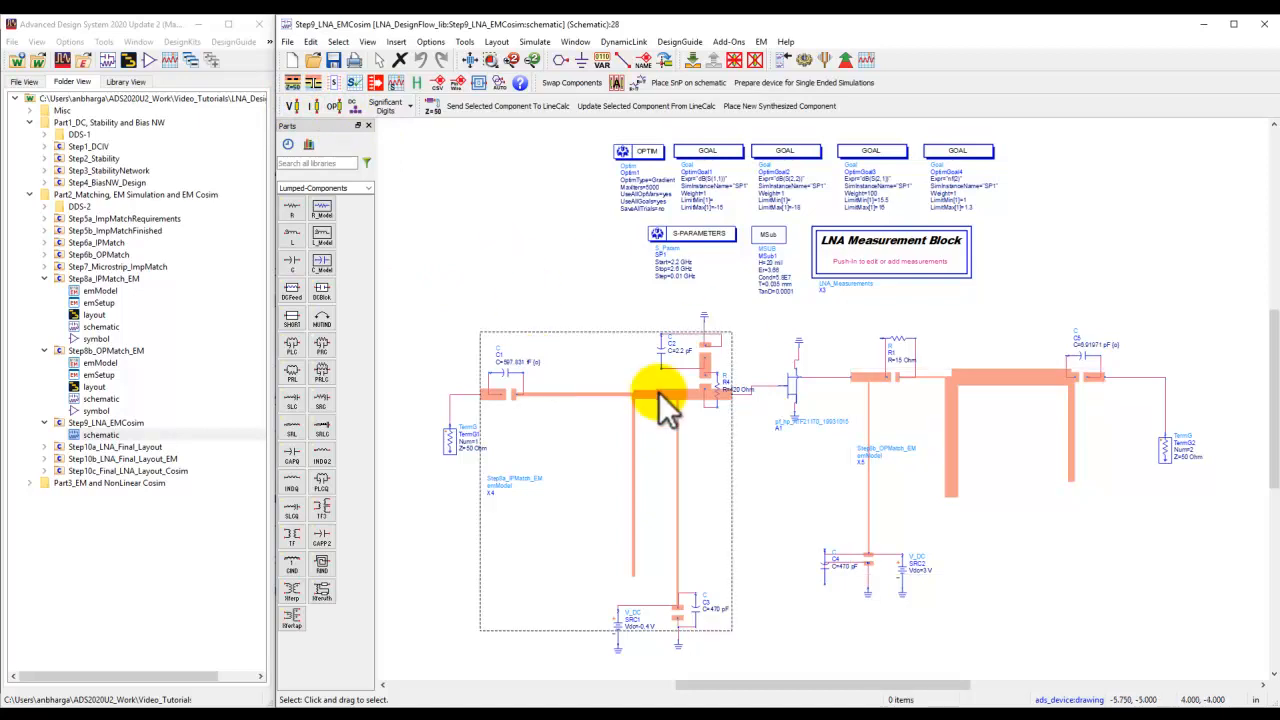
click(804, 60)
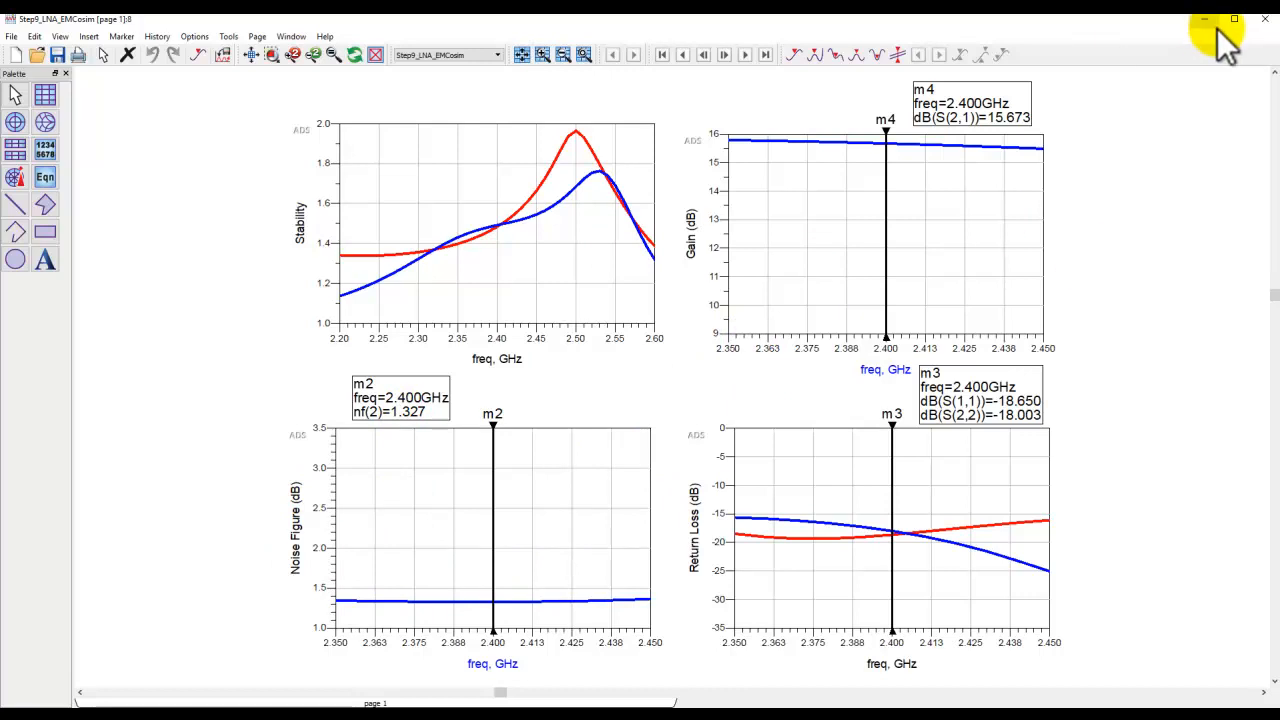
click(1264, 19)
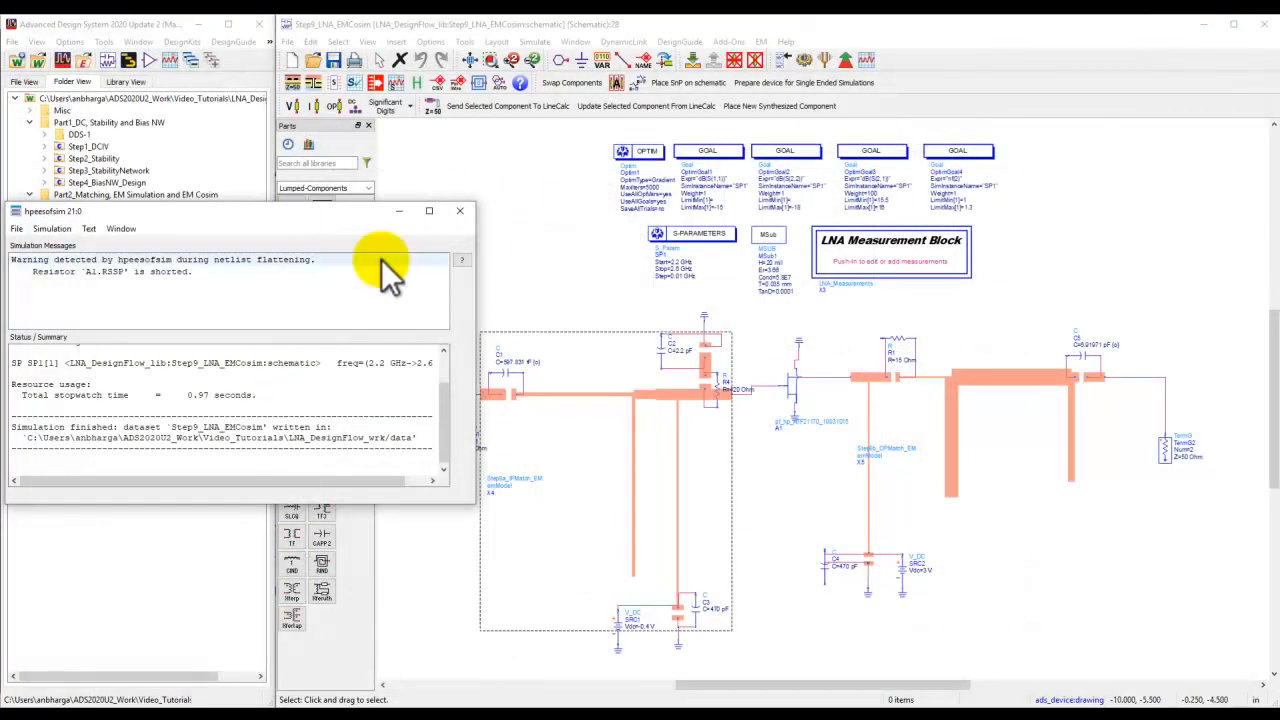
click(459, 210)
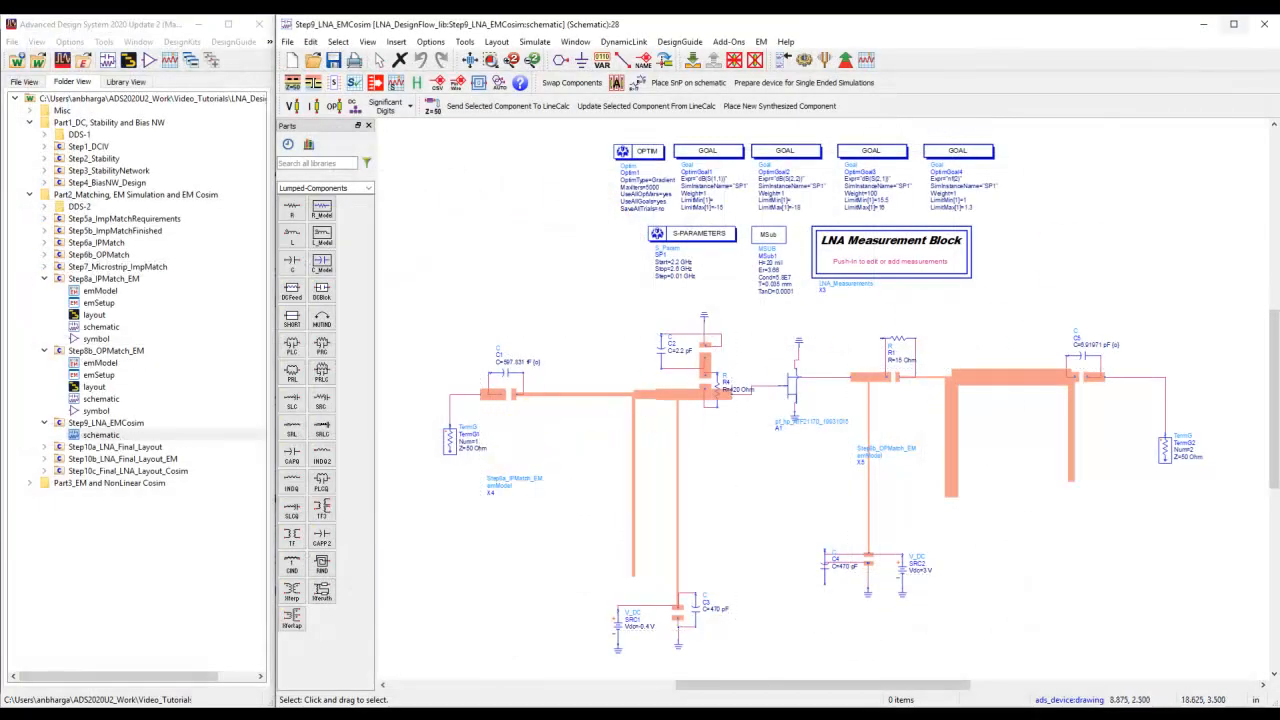
Close the co-simulation schematic and open the layout of the Step10b_LNA_Final_Layout_EM cell.
click(1263, 23)
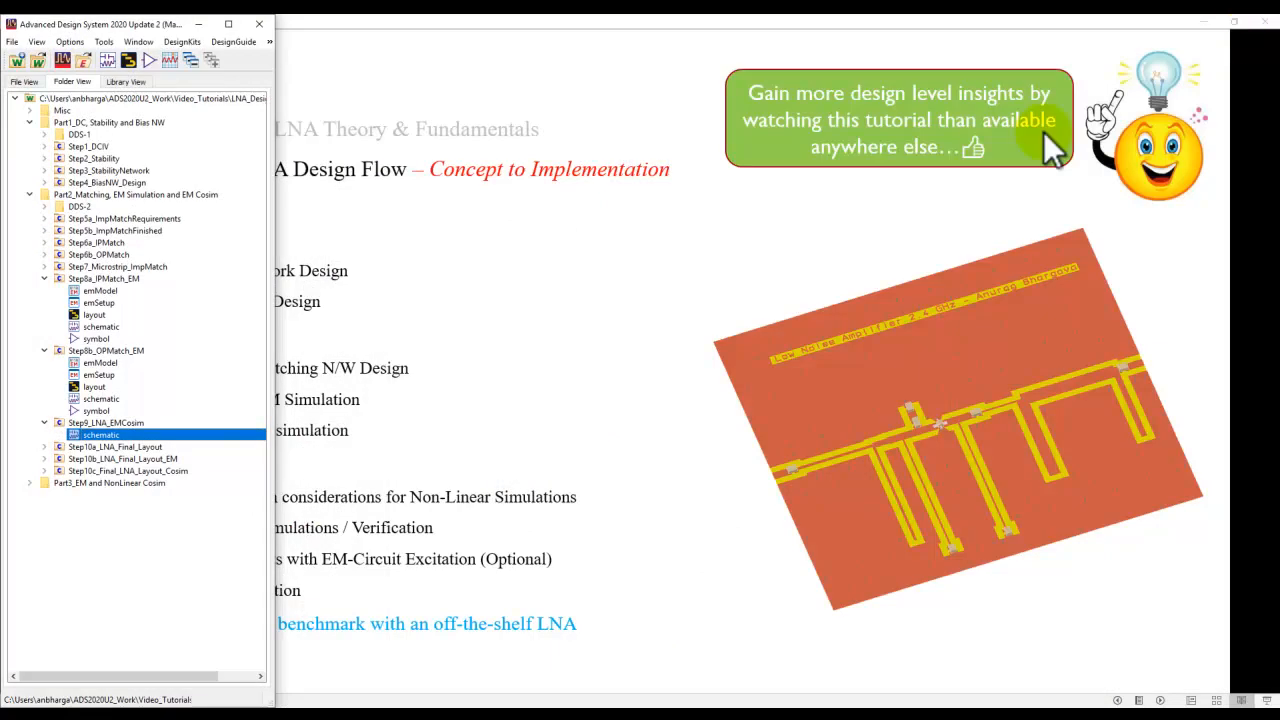
click(44, 459)
double_click(90, 495)
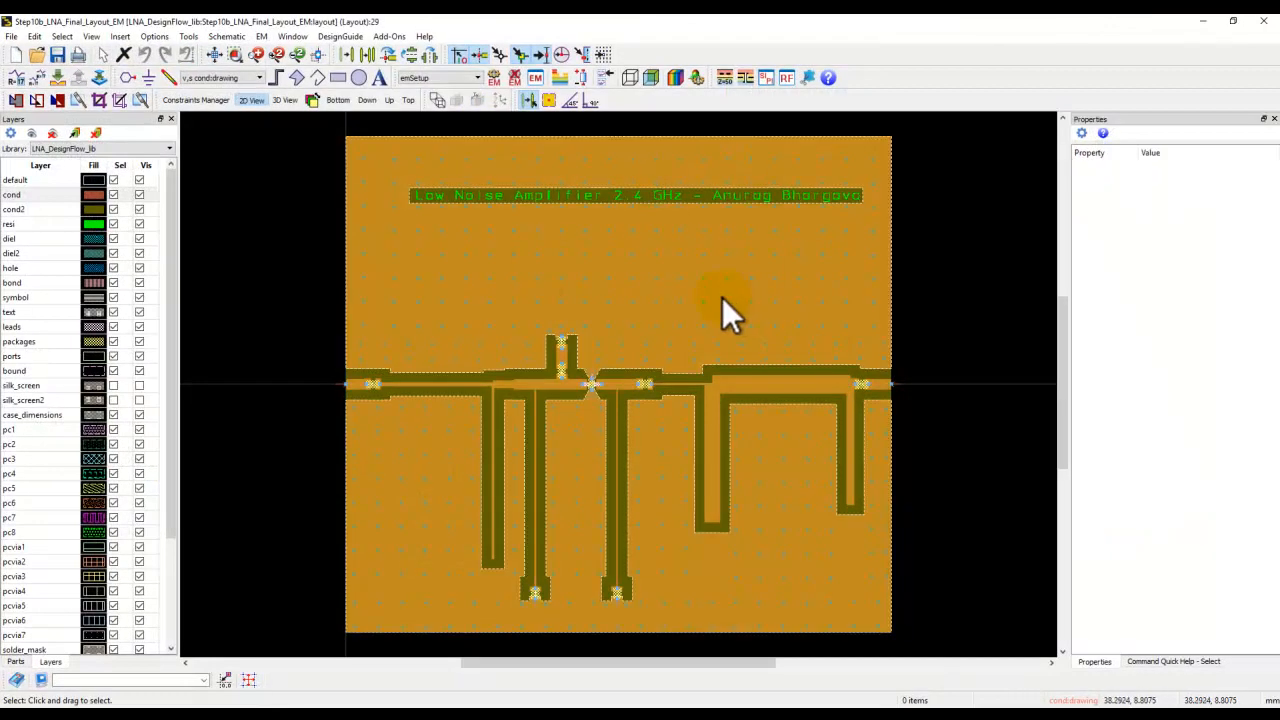
Toggle the cond2 layer's visibility to compare top and bottom metal, and view the substrate layer stack.
click(139, 209)
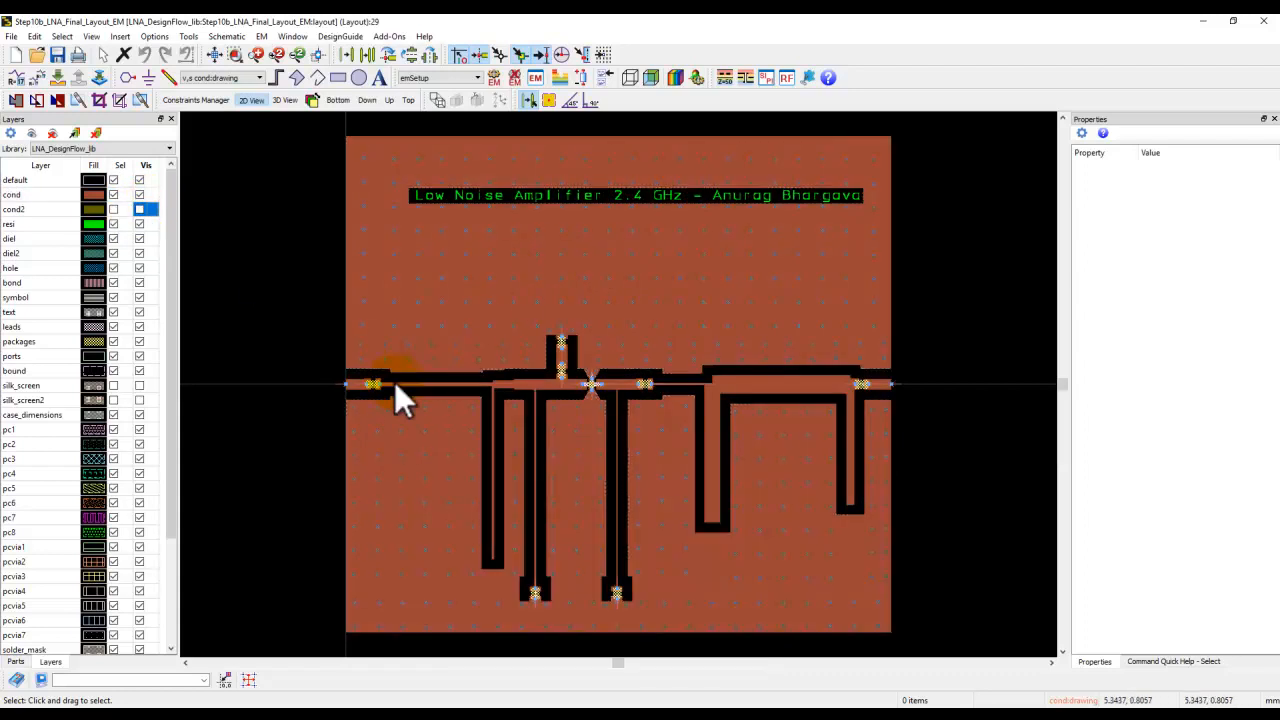
click(399, 344)
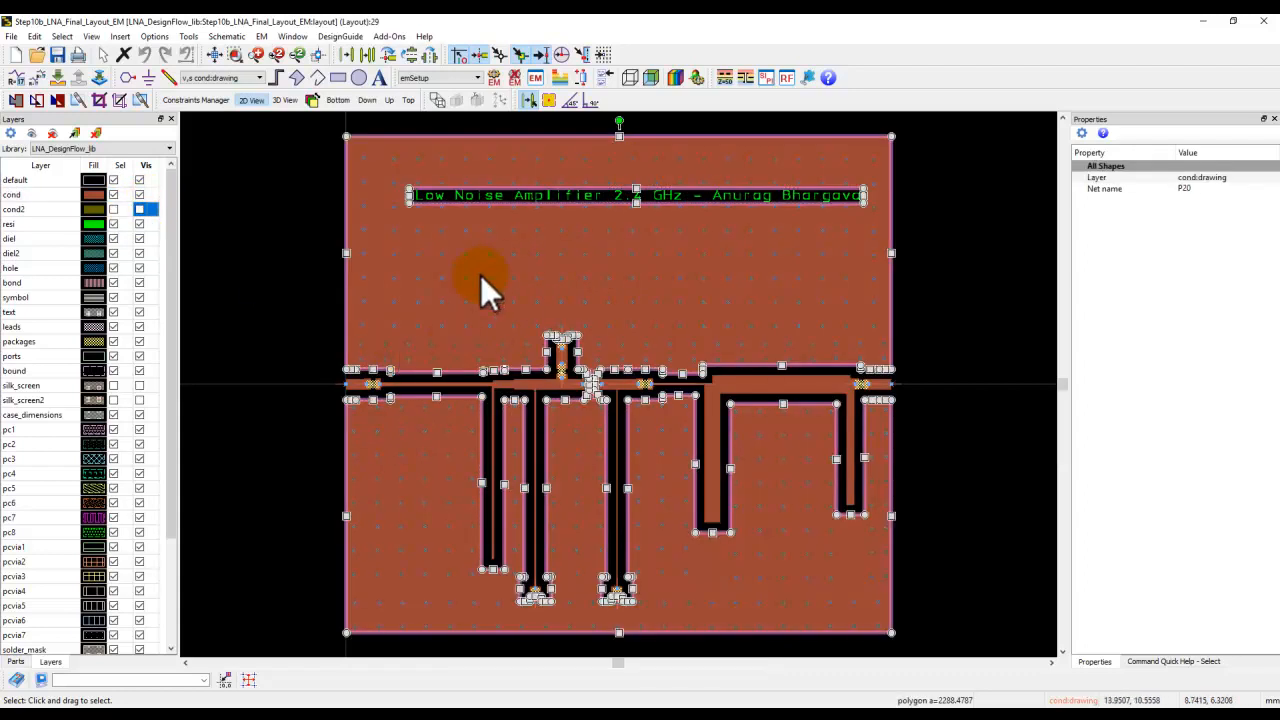
click(298, 355)
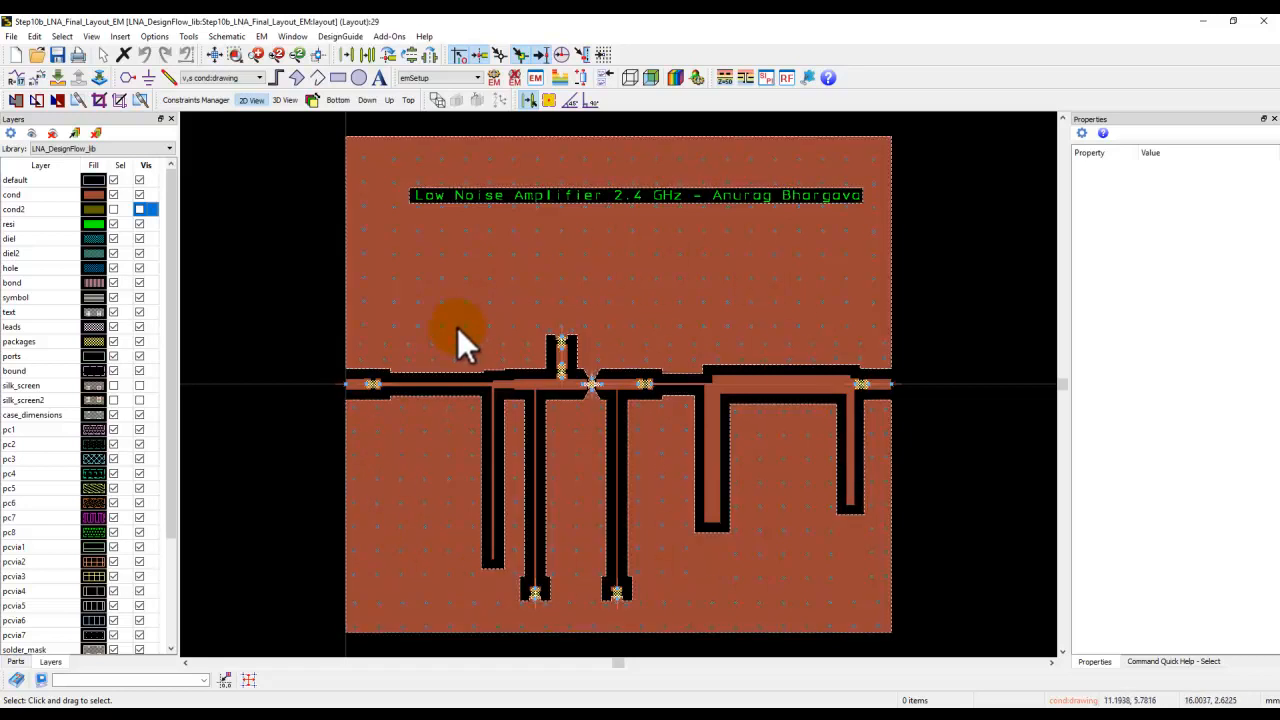
click(140, 209)
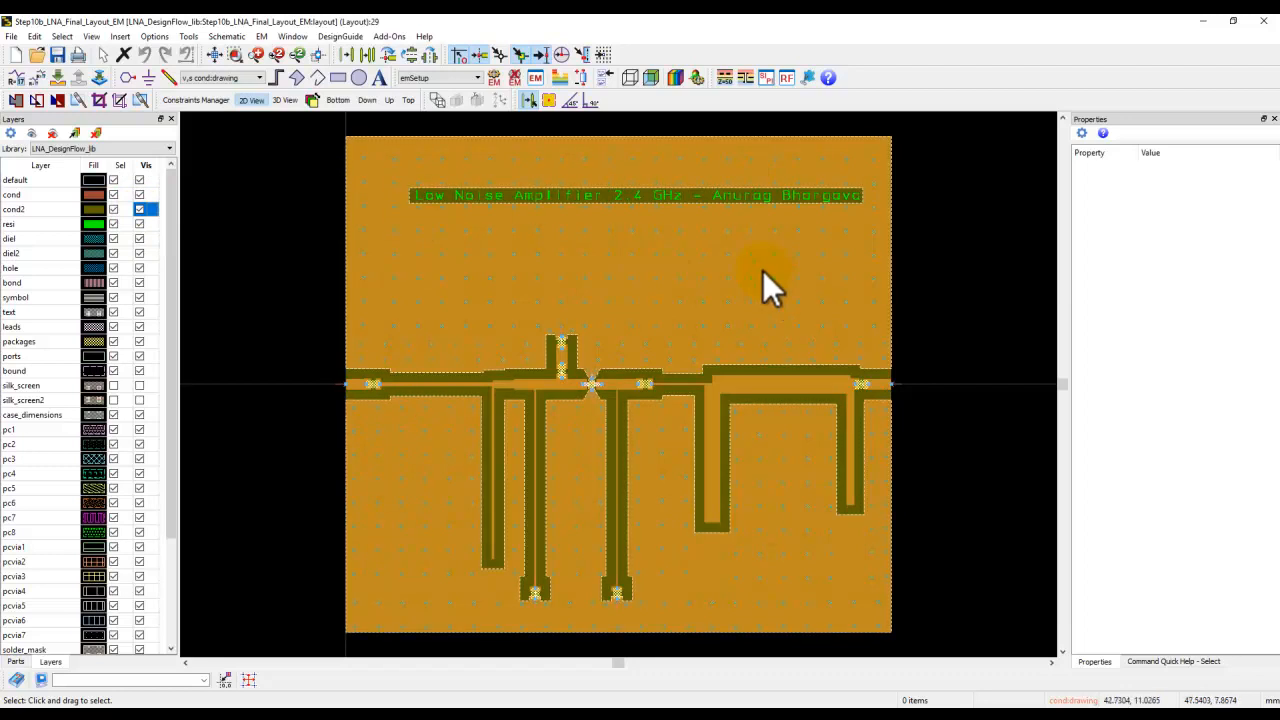
click(563, 80)
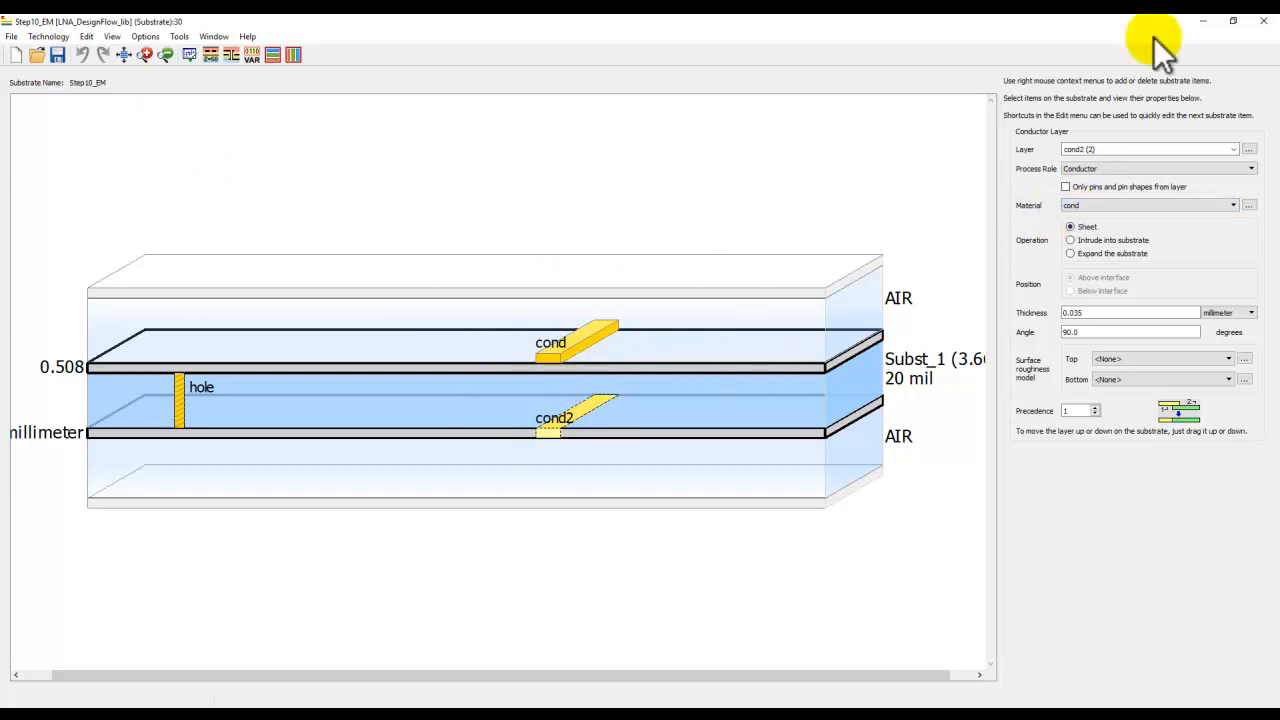
click(1263, 20)
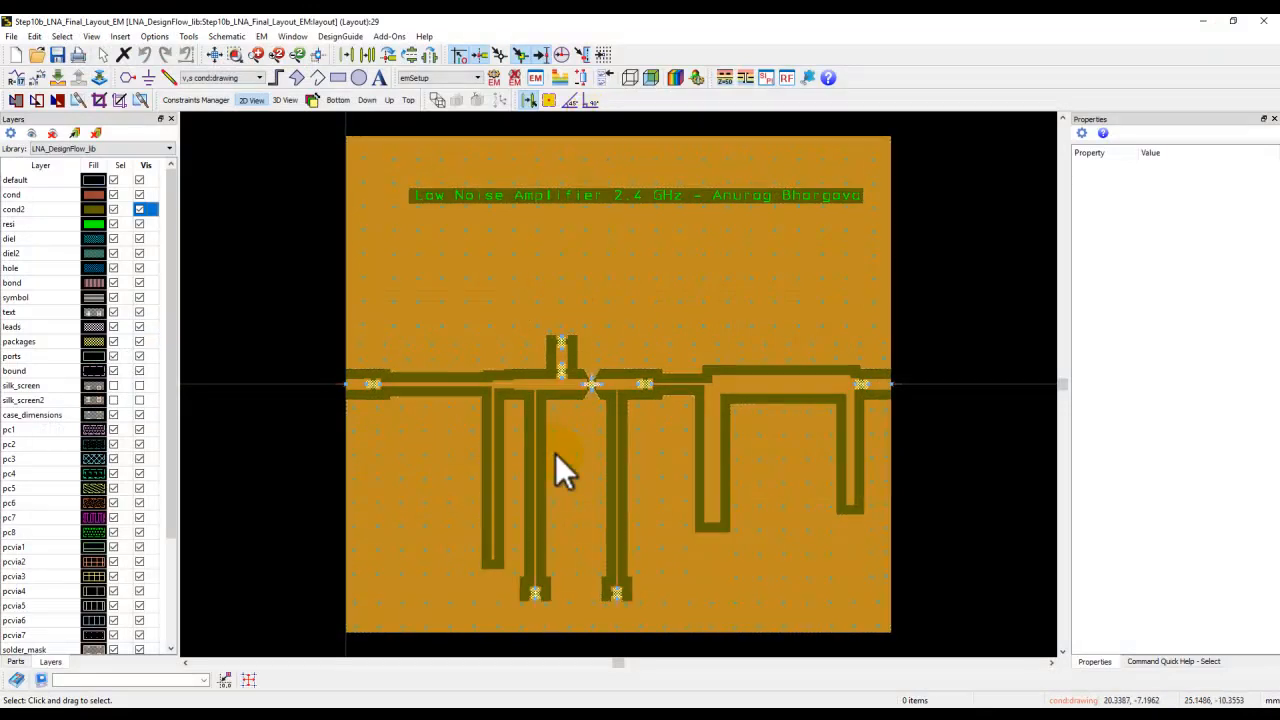
Zoom into the transistor footprint and hide the packages, leads and text layers.
scroll(617, 378, up, 5)
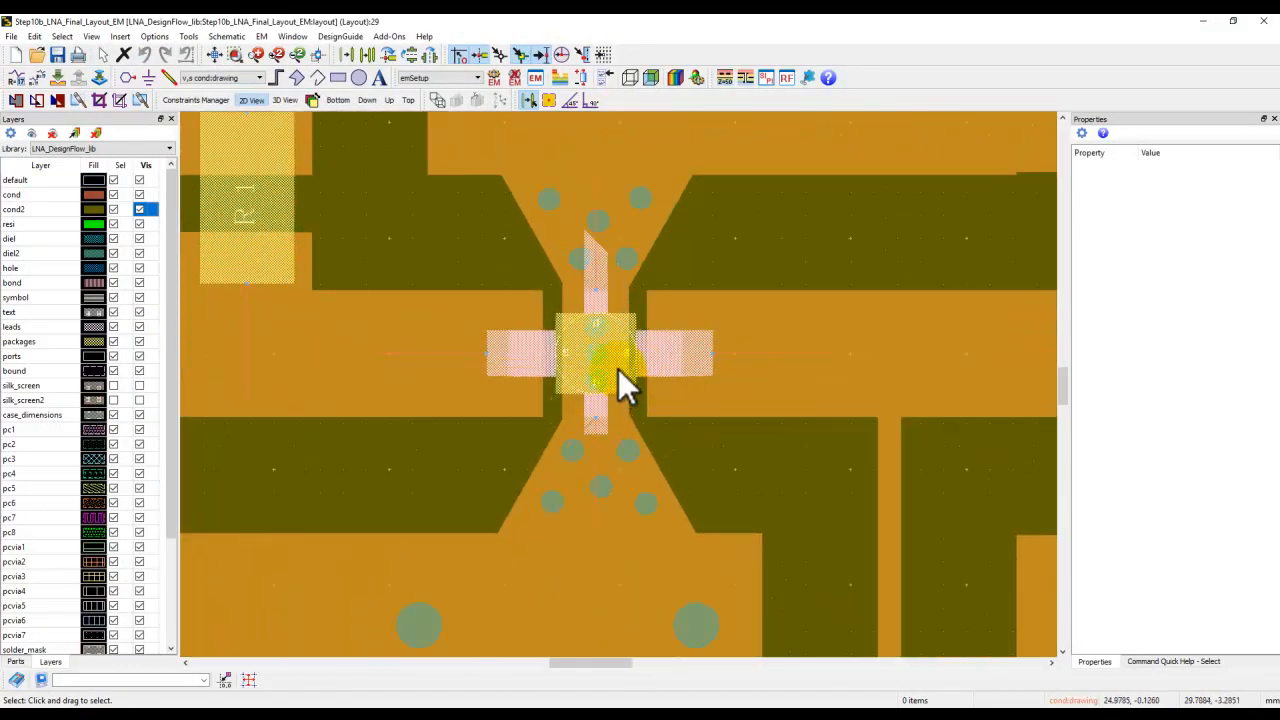
click(140, 340)
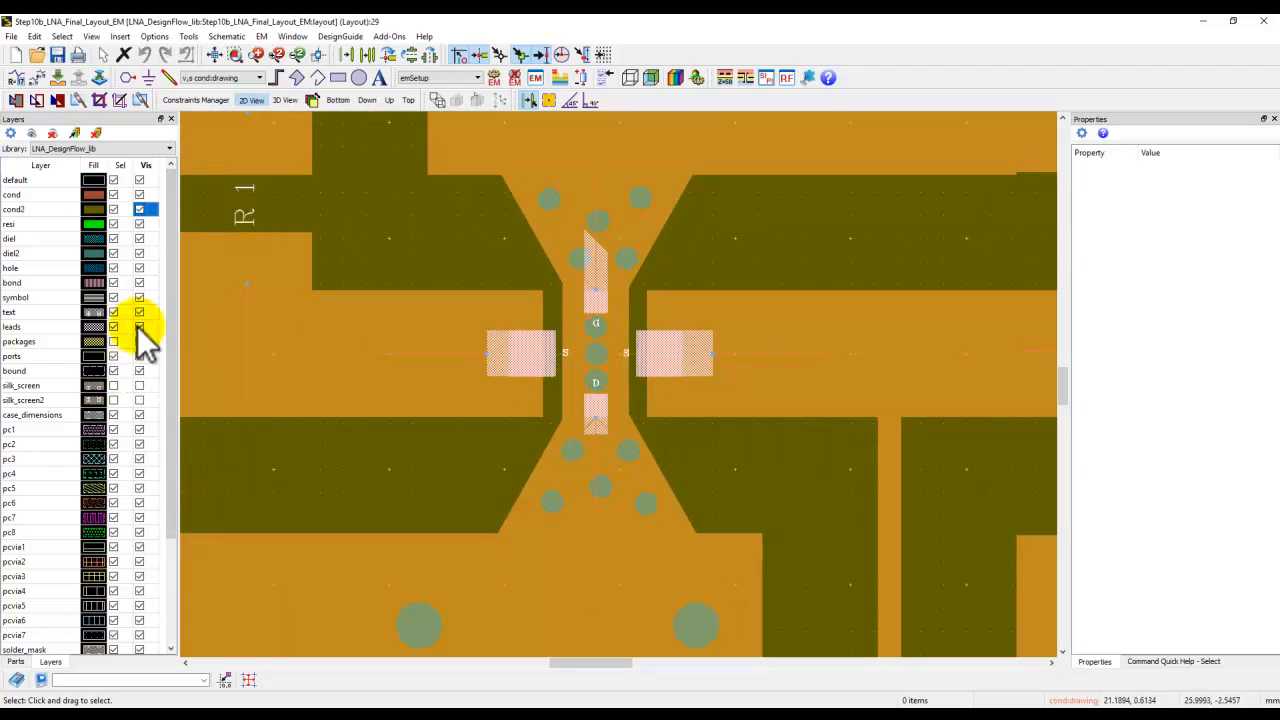
click(139, 327)
click(139, 312)
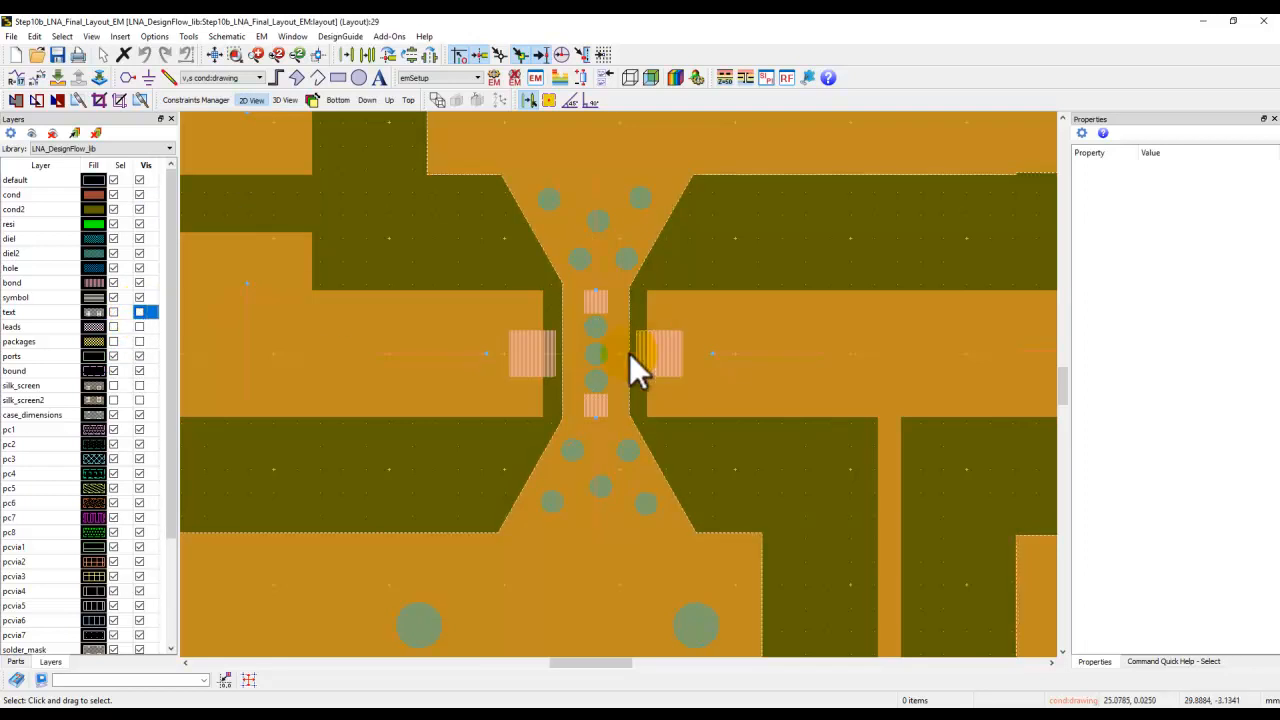
Examine the ports placed on the transistor's gate, drain and source pads.
click(472, 351)
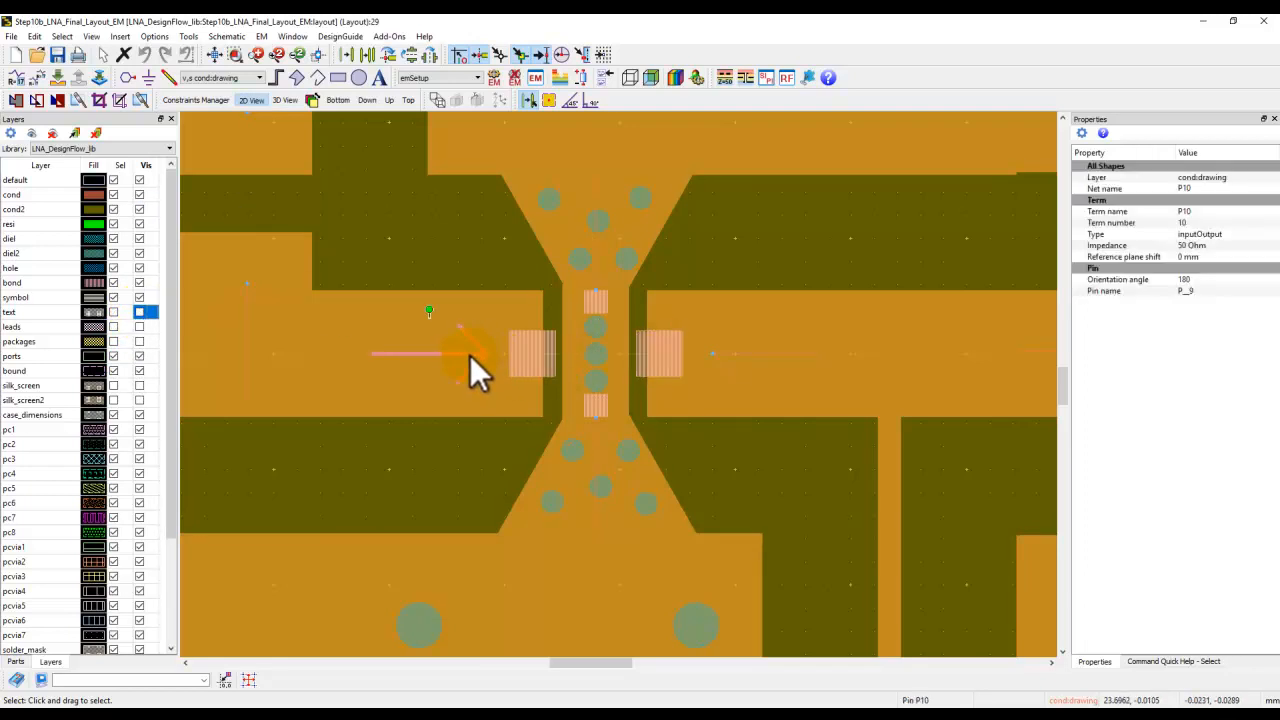
click(743, 353)
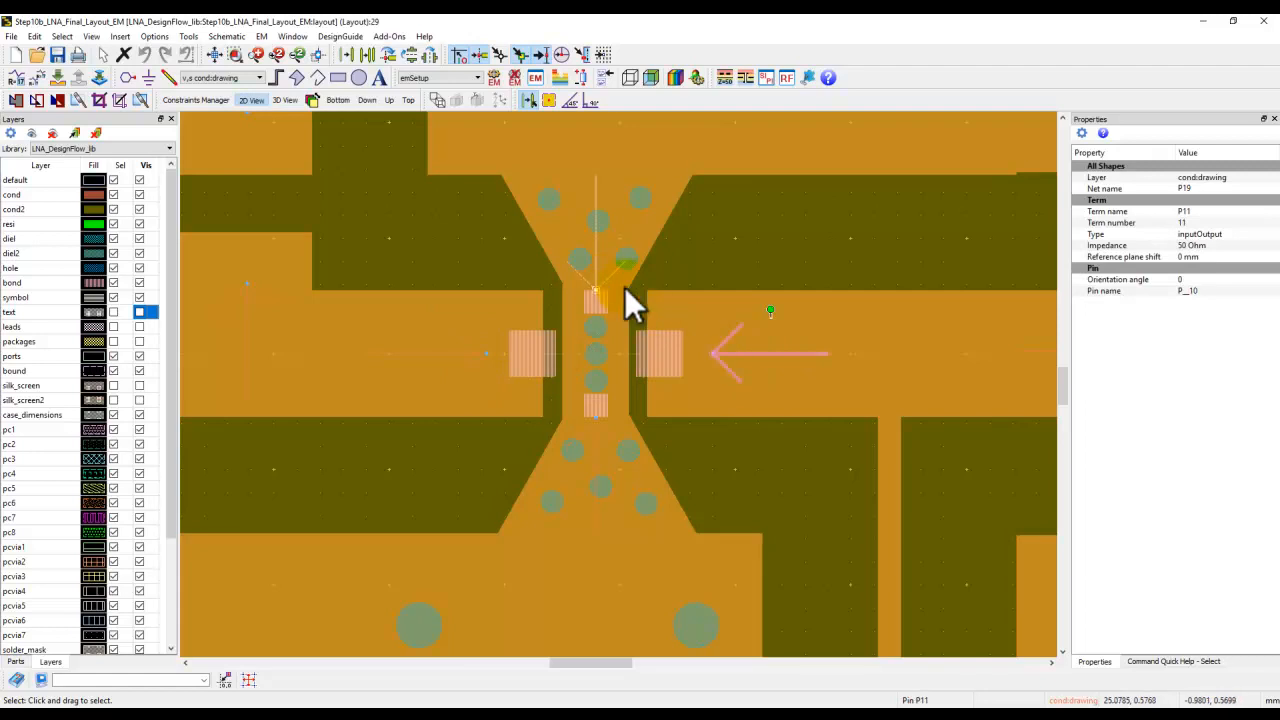
click(594, 276)
click(597, 435)
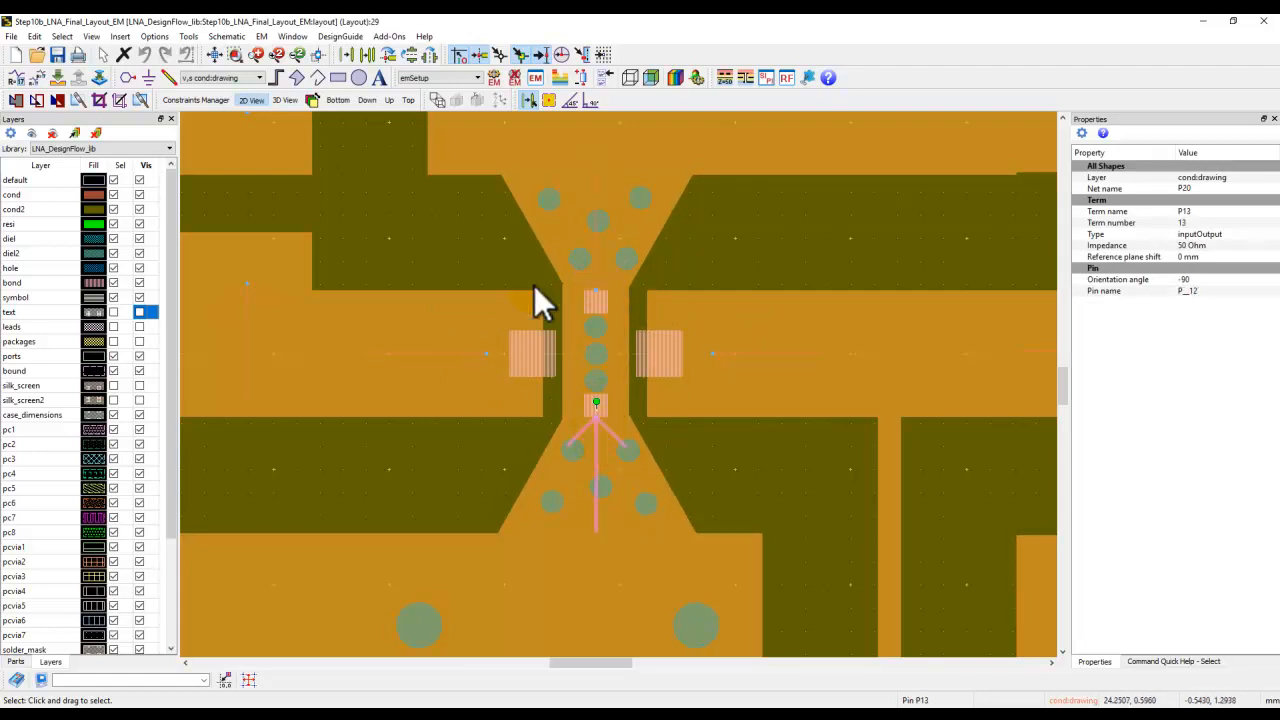
scroll(629, 375, down, 5)
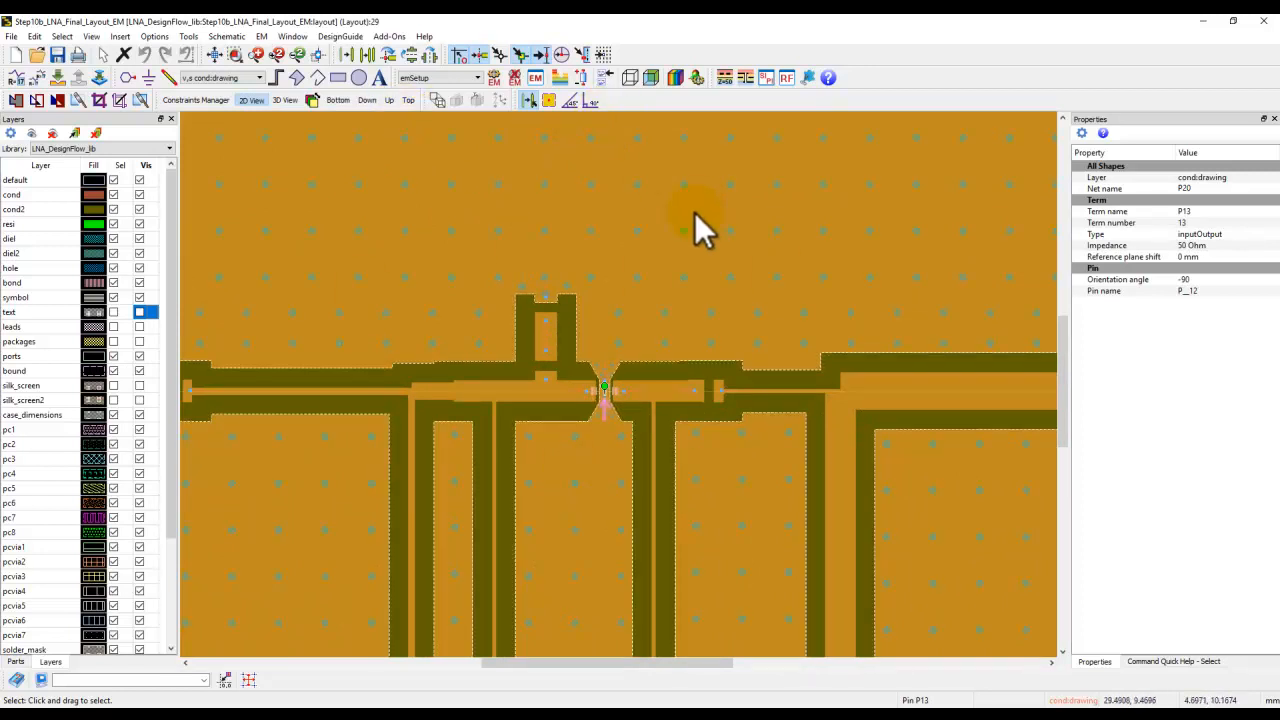
scroll(593, 388, up, 4)
scroll(600, 386, up, 2)
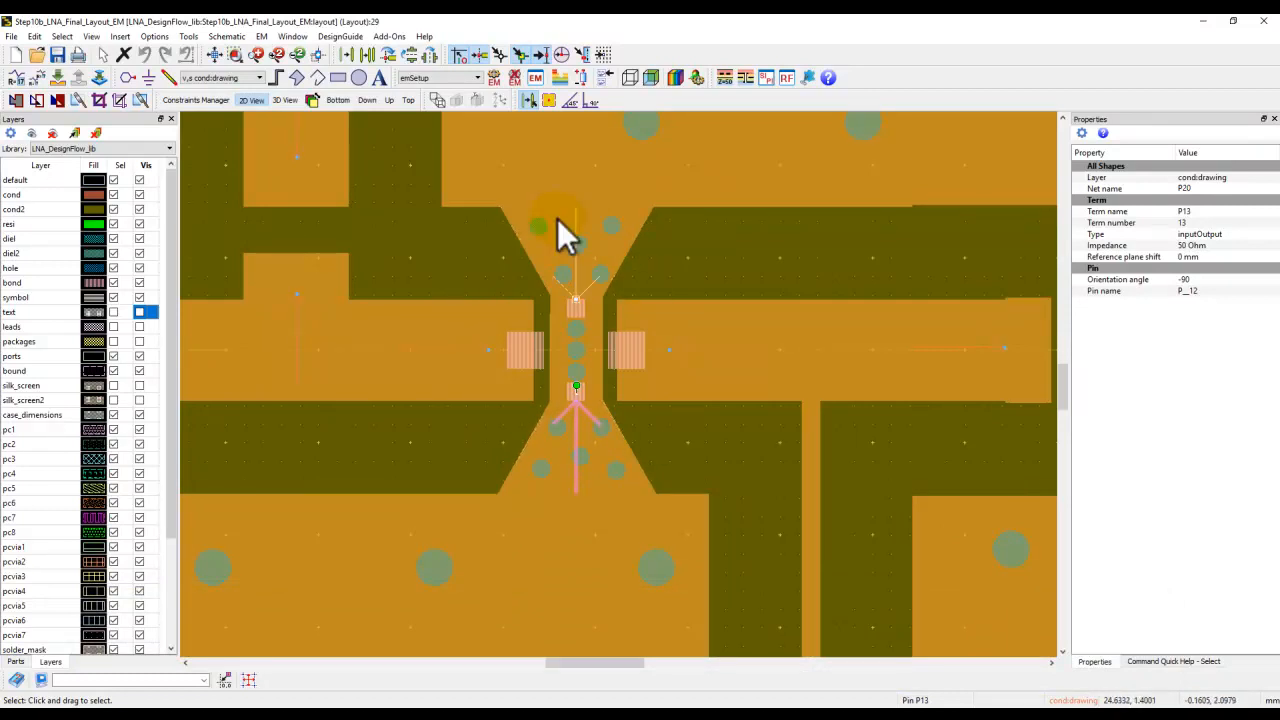
Fit the layout view, close the final EM layout, and expand the Step10c_LNA_Final_Layout_Cosim cell.
click(230, 56)
click(215, 56)
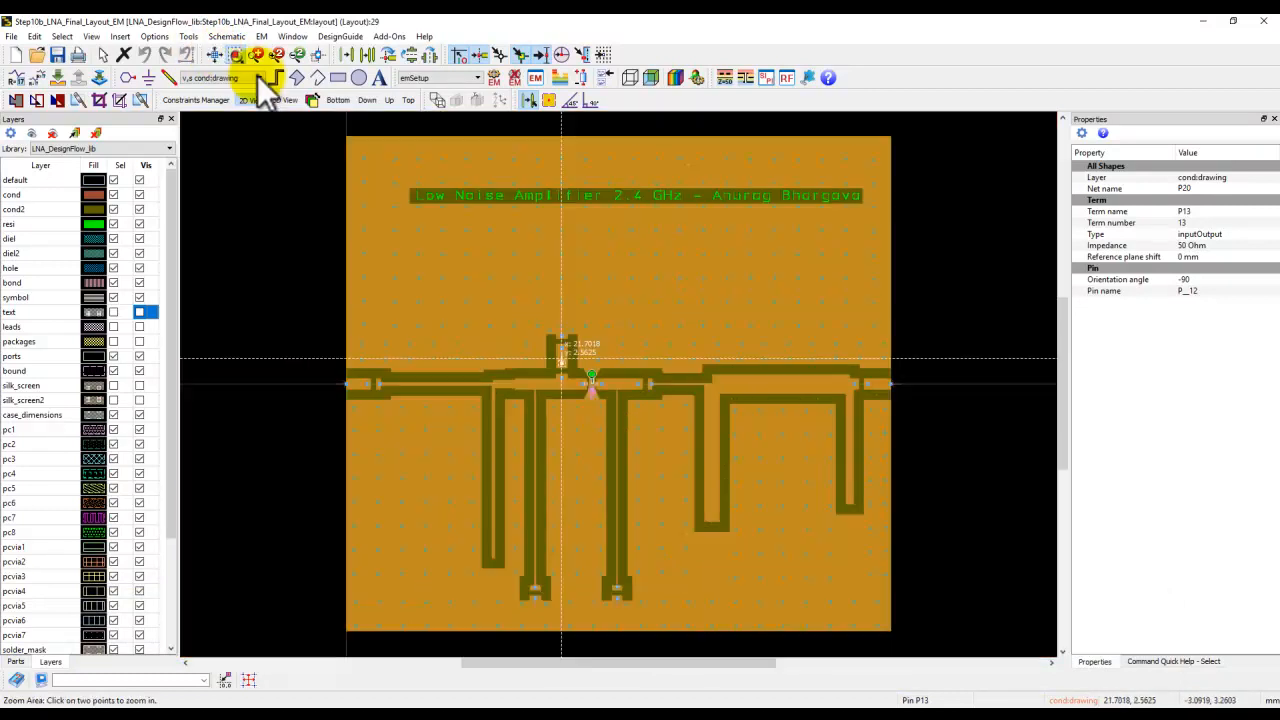
key(Escape)
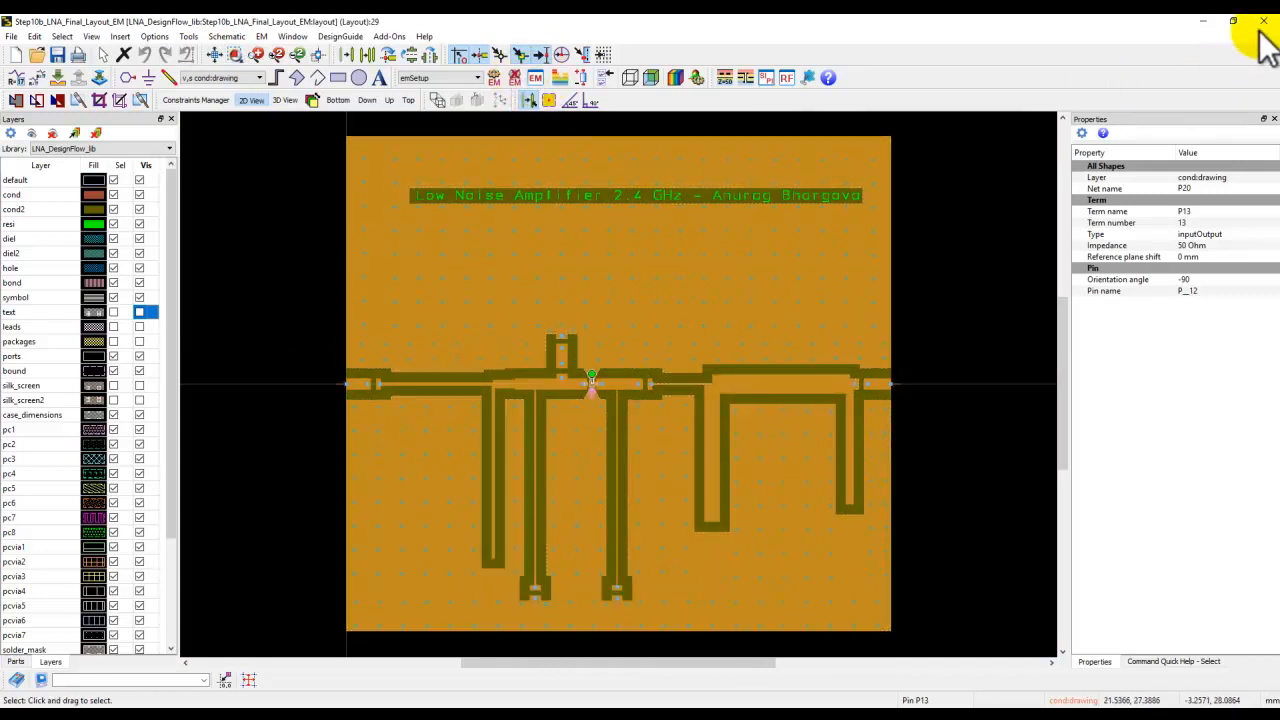
click(1263, 20)
double_click(127, 518)
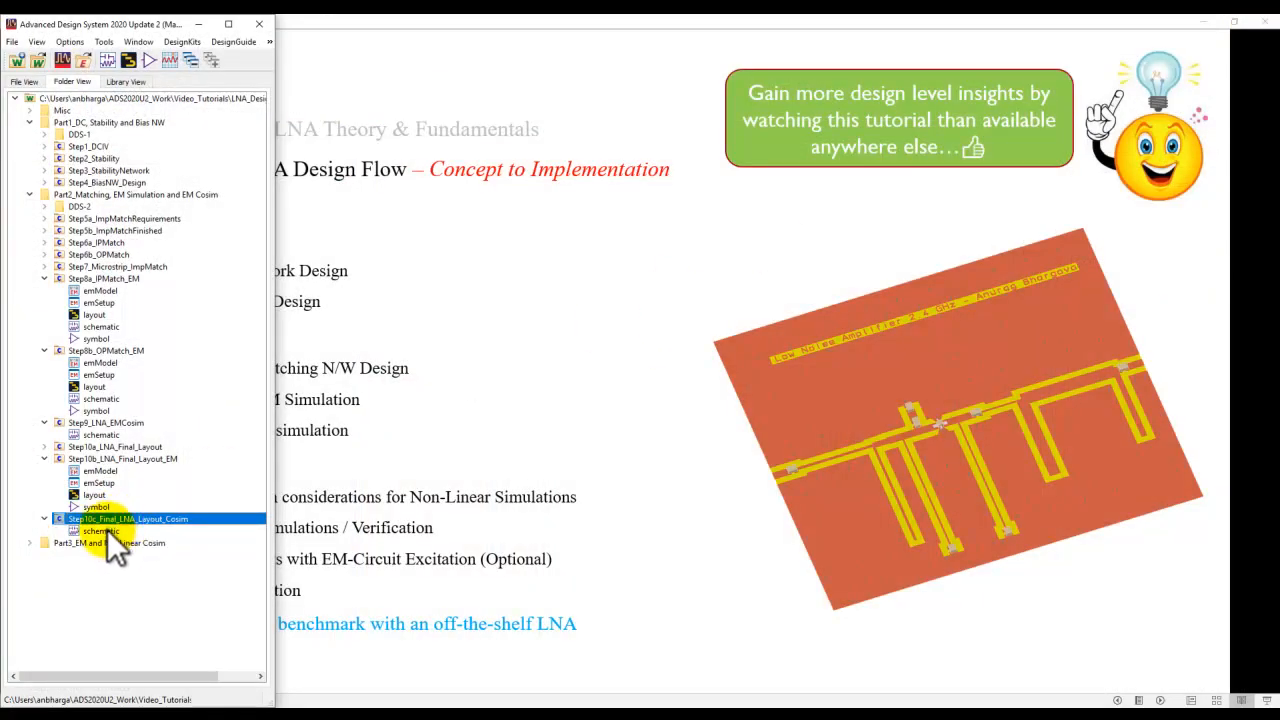
Open the Step10c_LNA_Final_Layout_Cosim schematic, maximize its window, and fit the whole design in view.
double_click(107, 530)
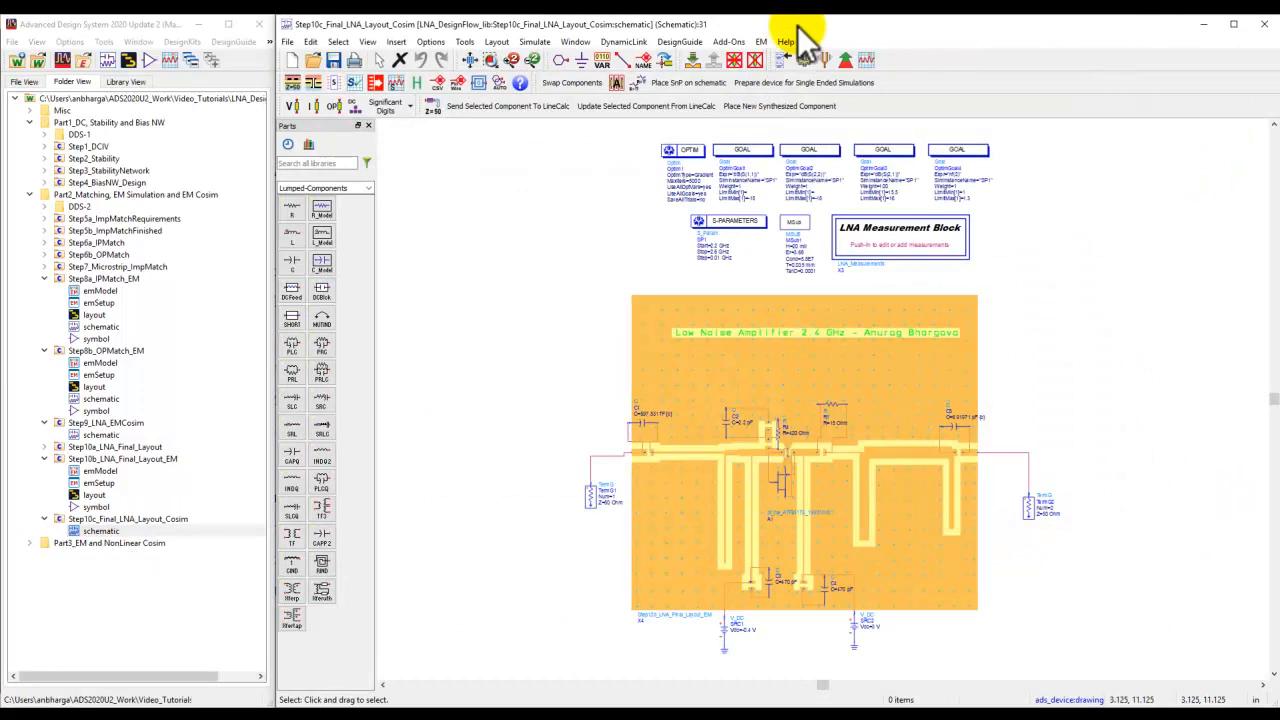
double_click(798, 23)
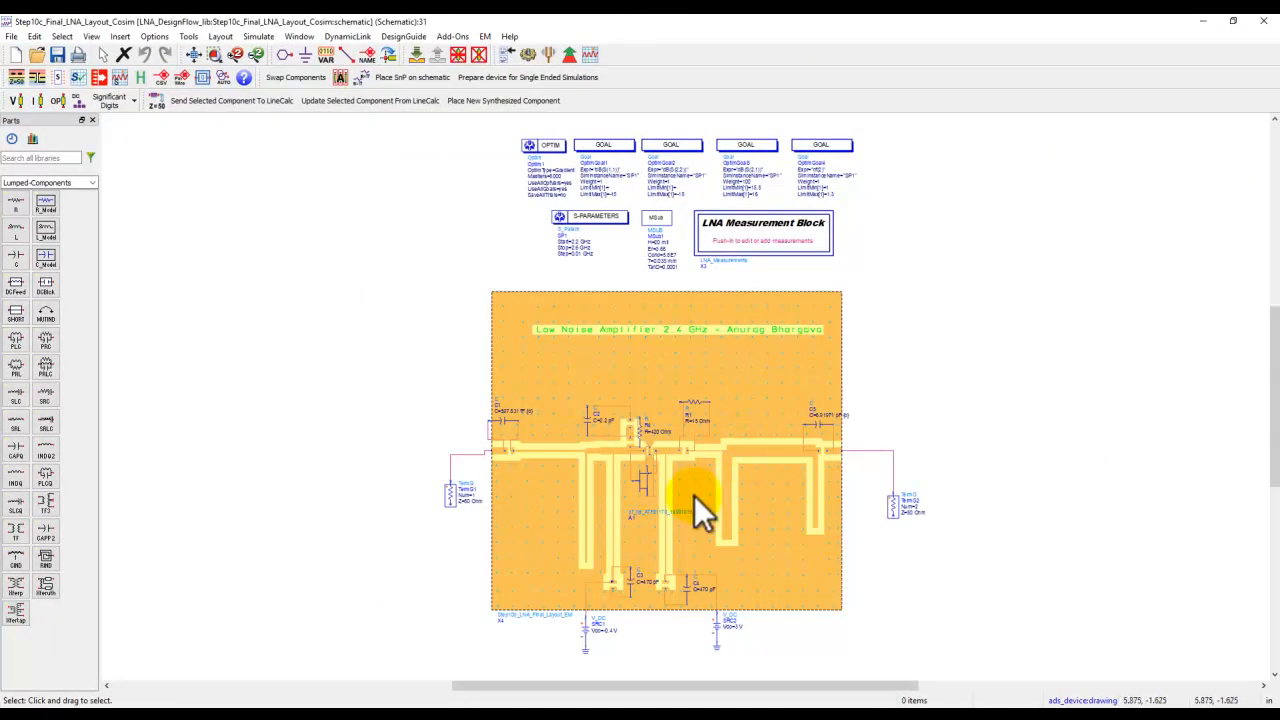
scroll(751, 286, up, 1)
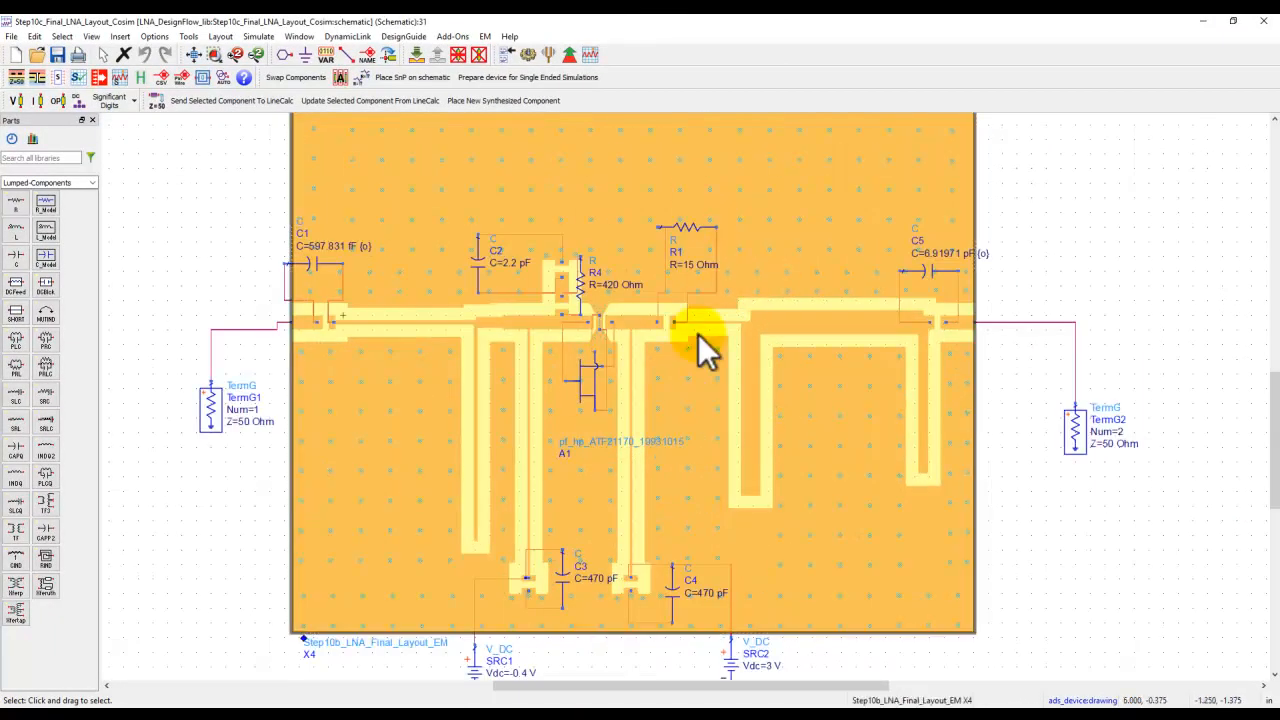
scroll(699, 334, down, 2)
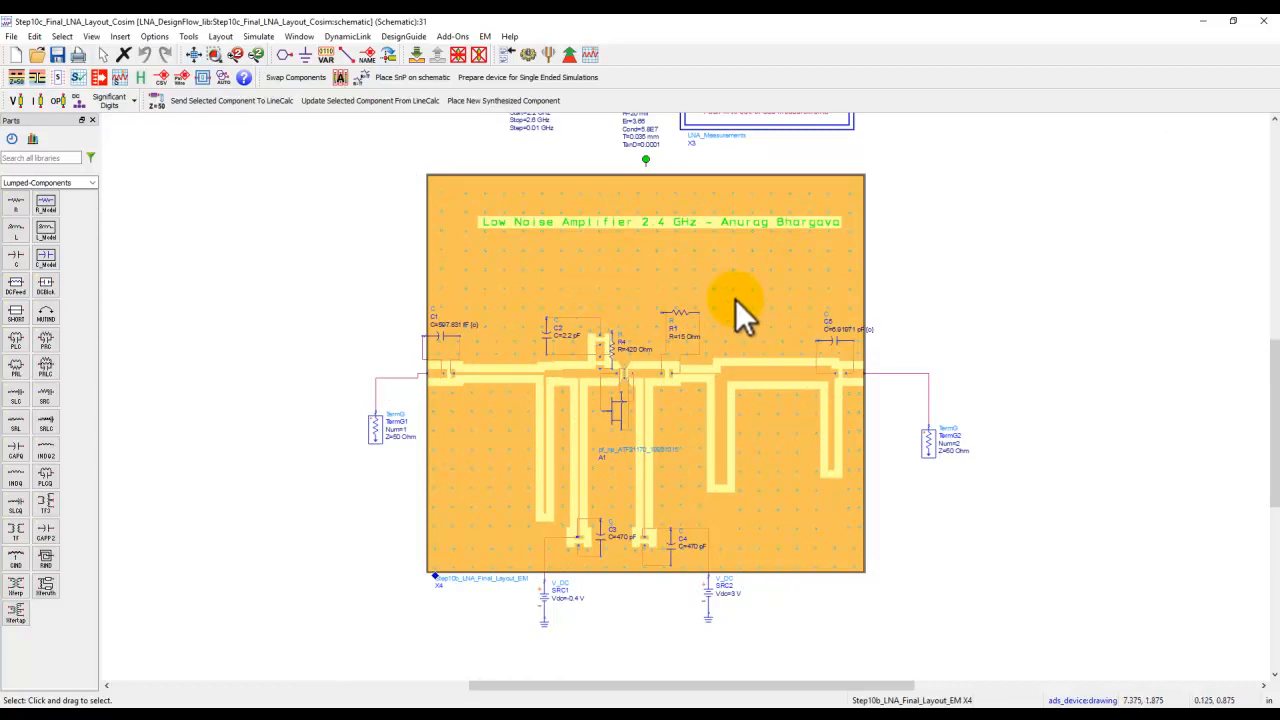
click(197, 57)
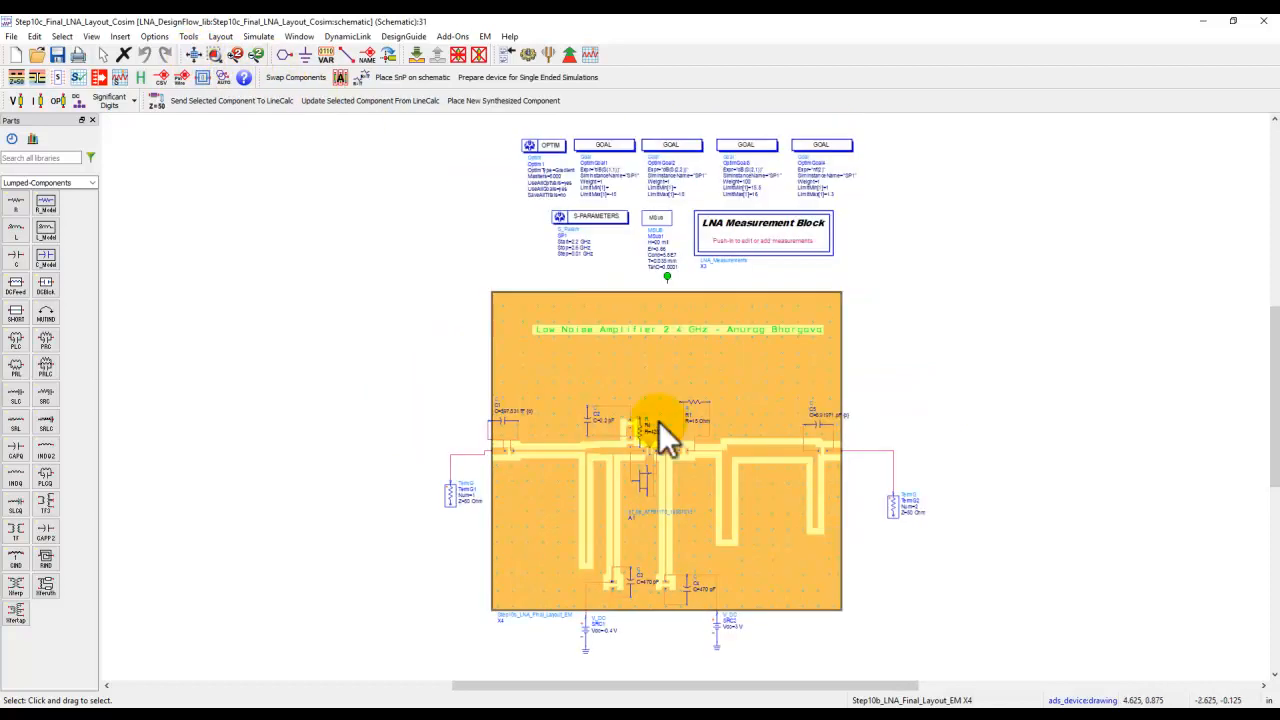
Run the final layout co-simulation, show the stability, gain, noise figure and return loss plots, and close the simulator status window.
click(526, 56)
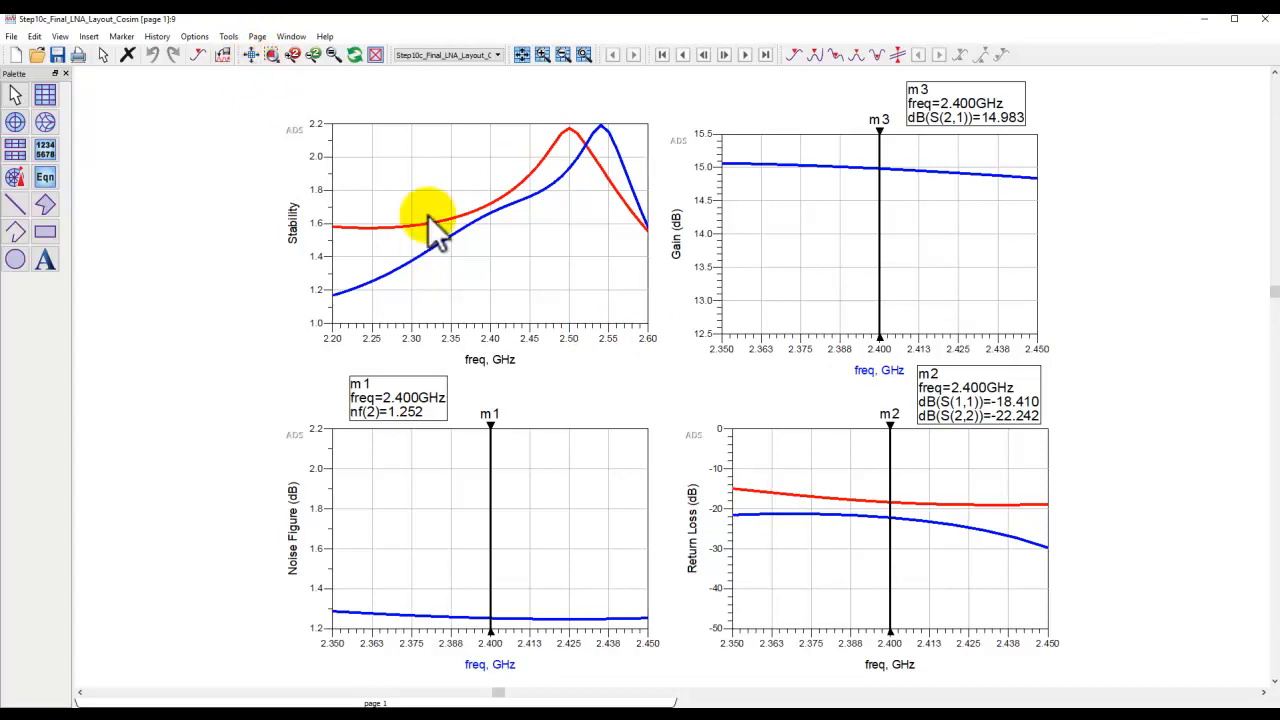
click(1262, 19)
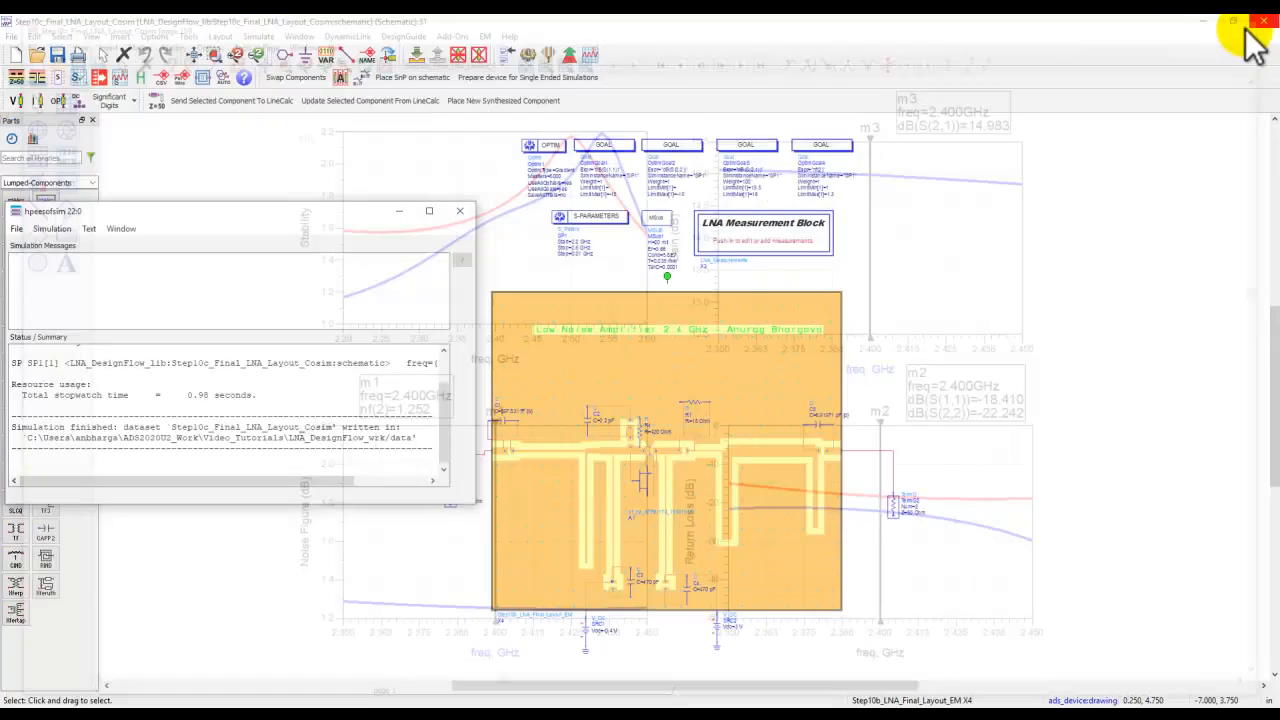
click(455, 210)
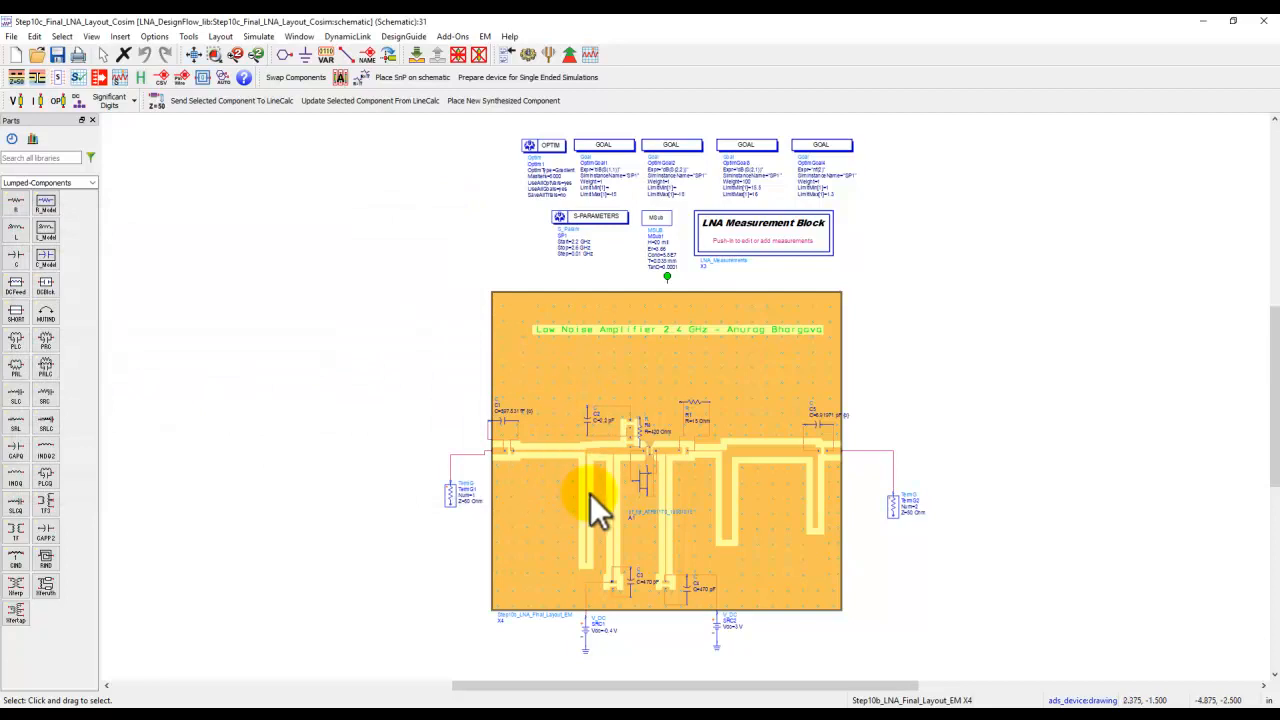
Switch to the presentation to view the LNA design specifications slide, and return to the co-simulation schematic.
click(571, 700)
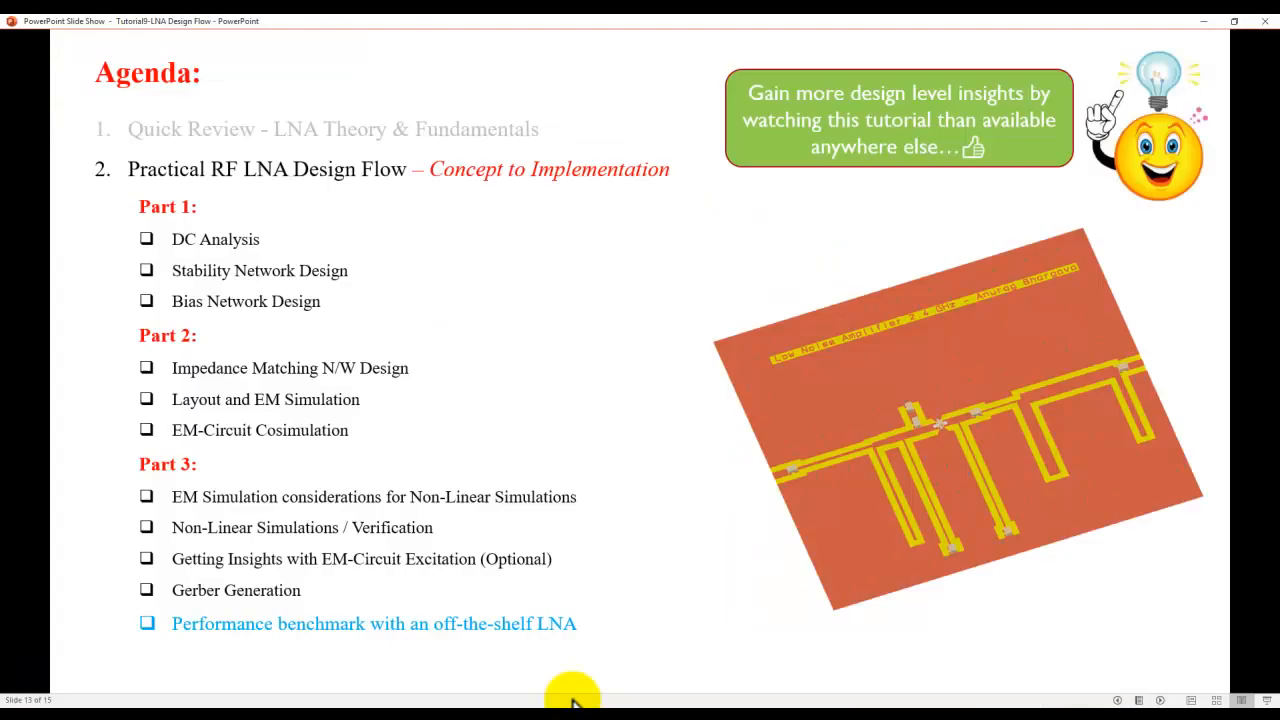
click(497, 475)
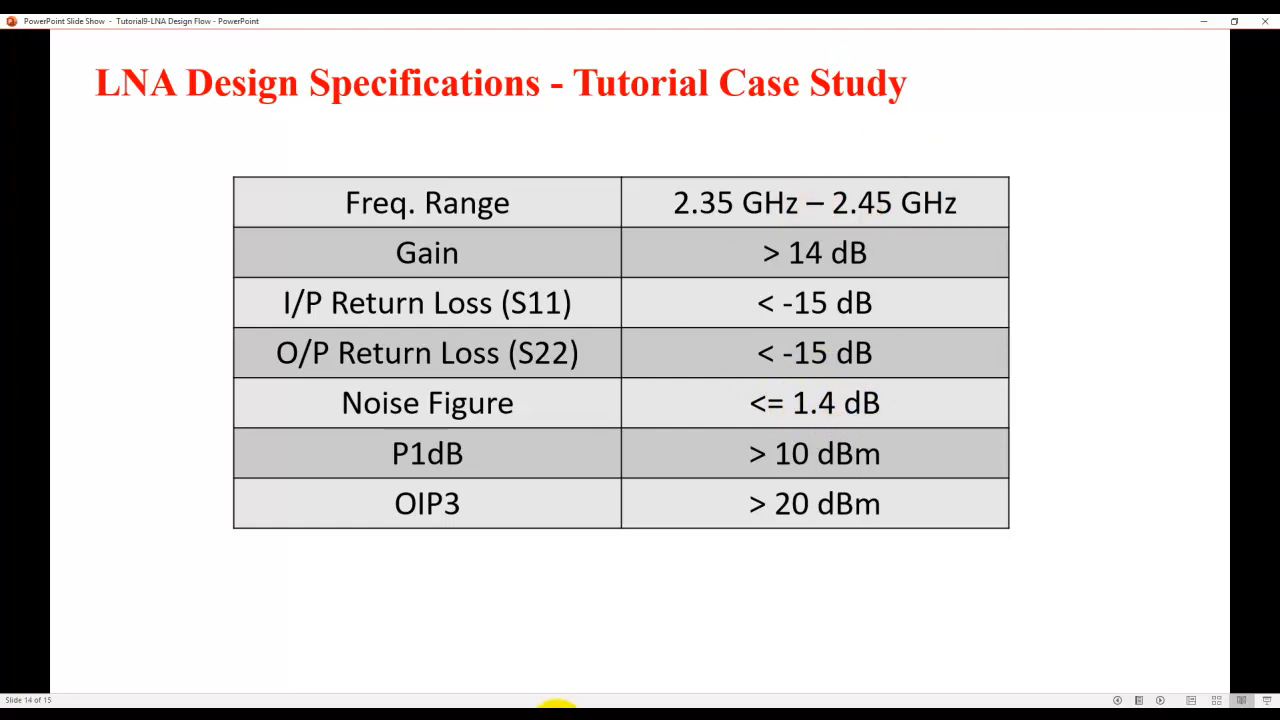
mouse_move(550, 703)
click(545, 655)
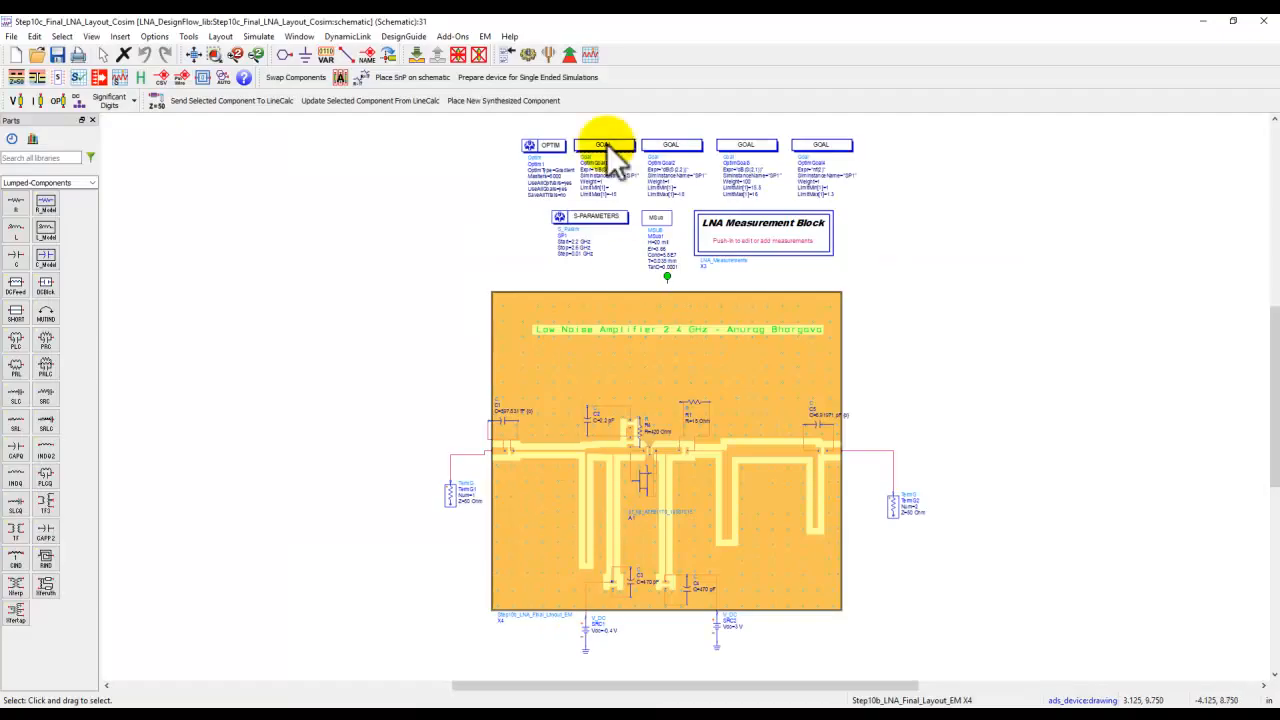
Re-run the co-simulation to compare its result plots against the specifications, then return to the schematic.
click(528, 55)
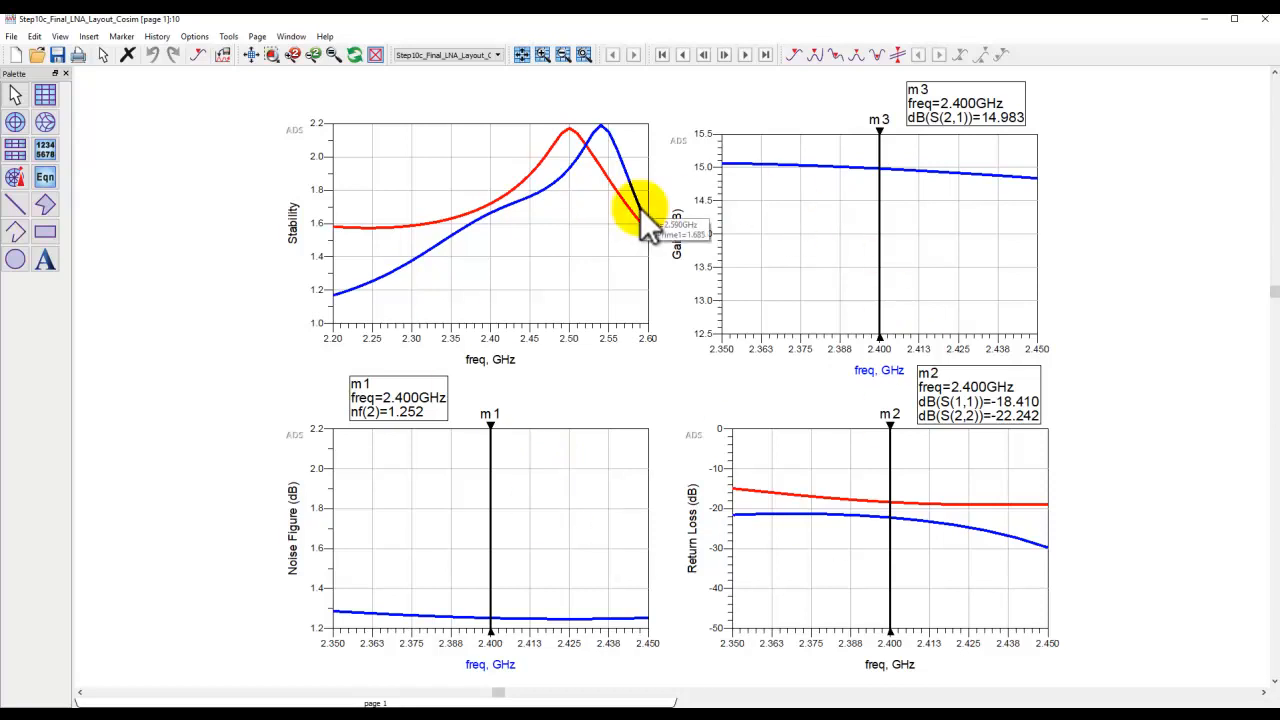
click(560, 705)
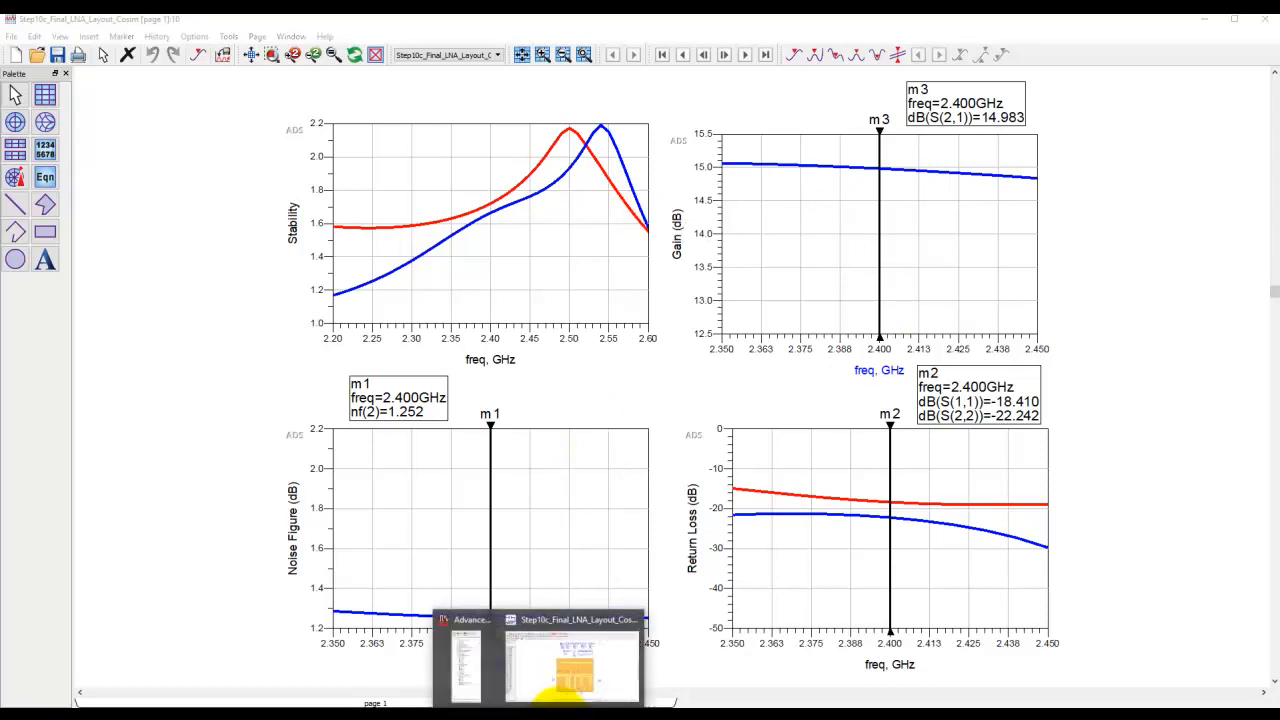
click(578, 665)
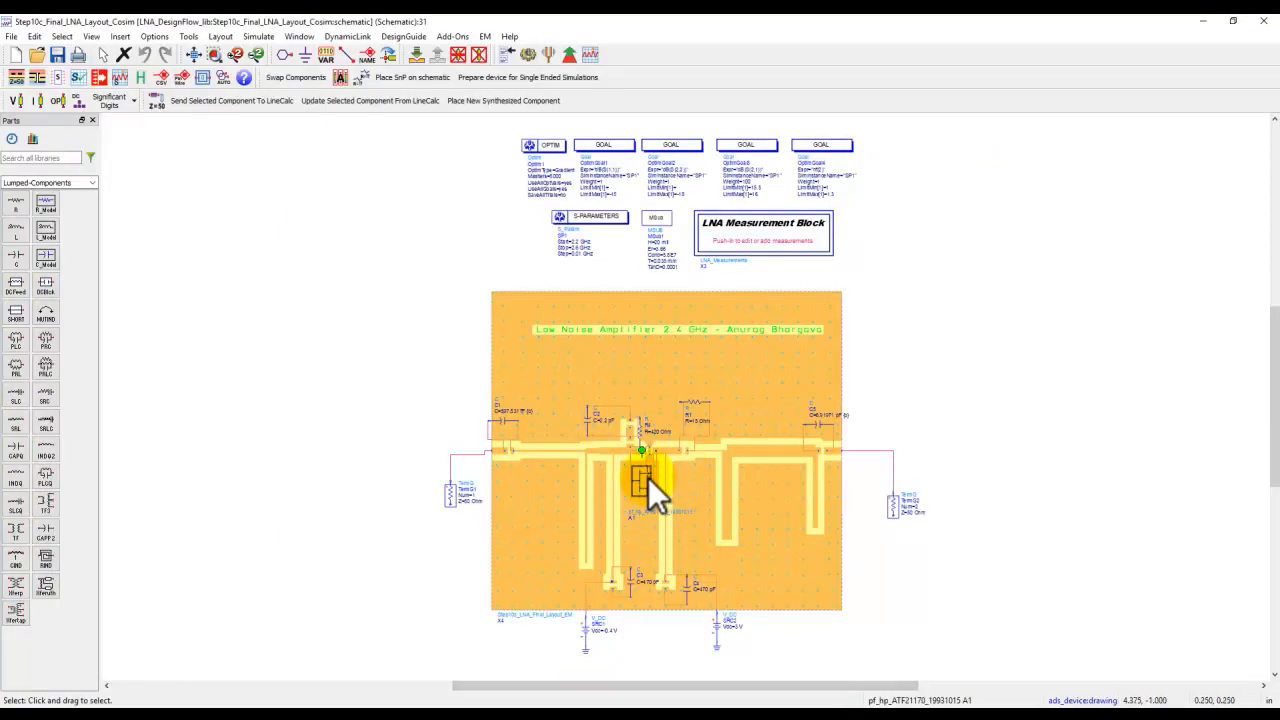
Switch to the main ADS project window and then to the presentation's specifications and agenda slides.
click(552, 702)
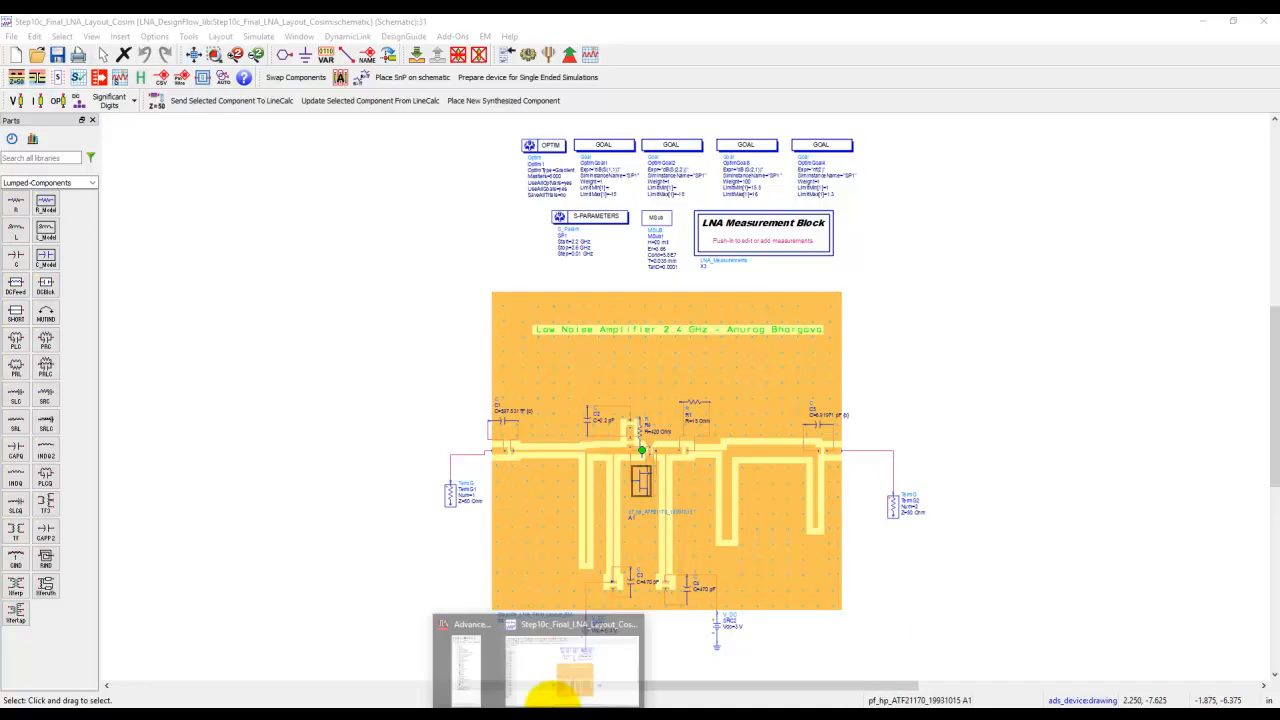
click(463, 665)
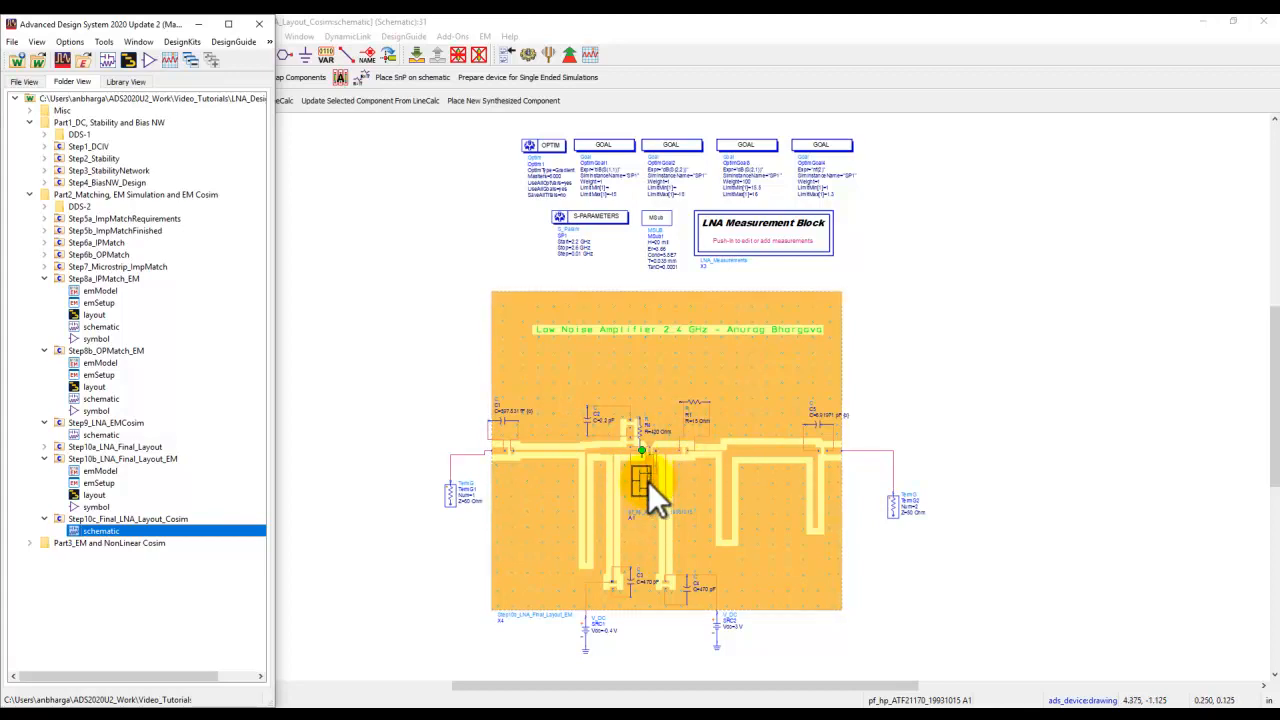
click(571, 712)
scroll(530, 560, up, 1)
scroll(528, 557, down, 1)
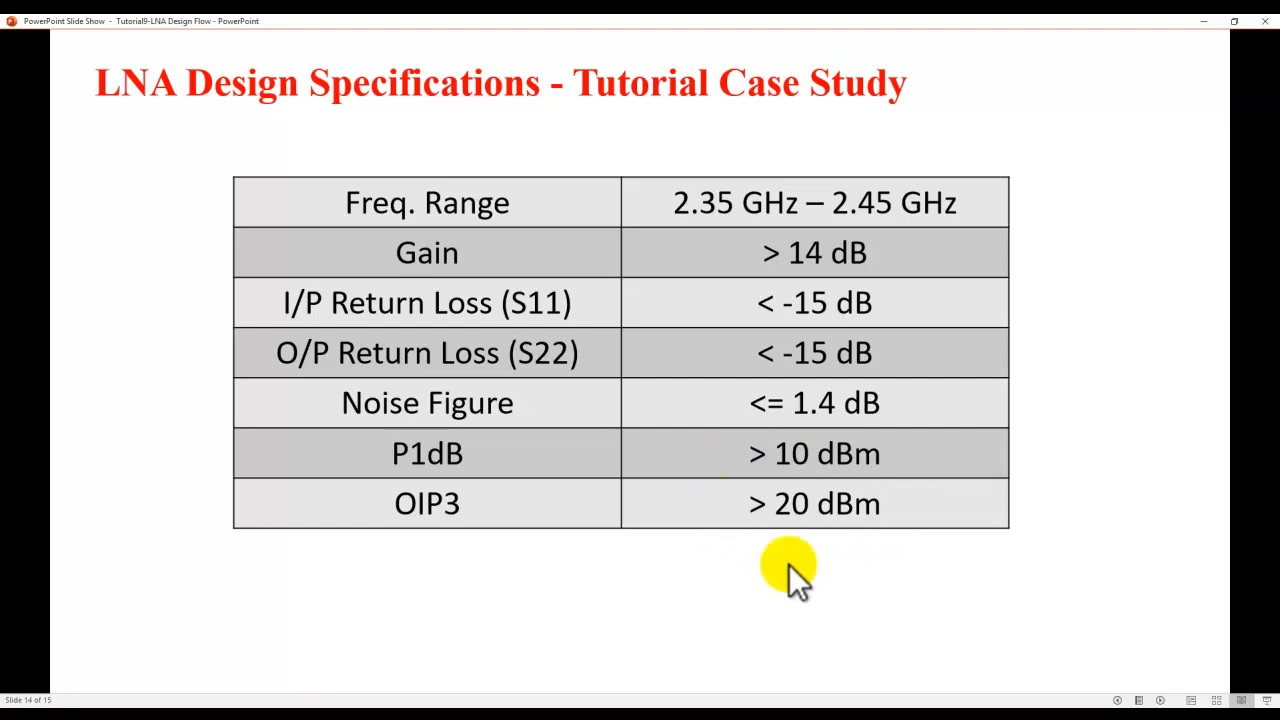
scroll(719, 529, up, 1)
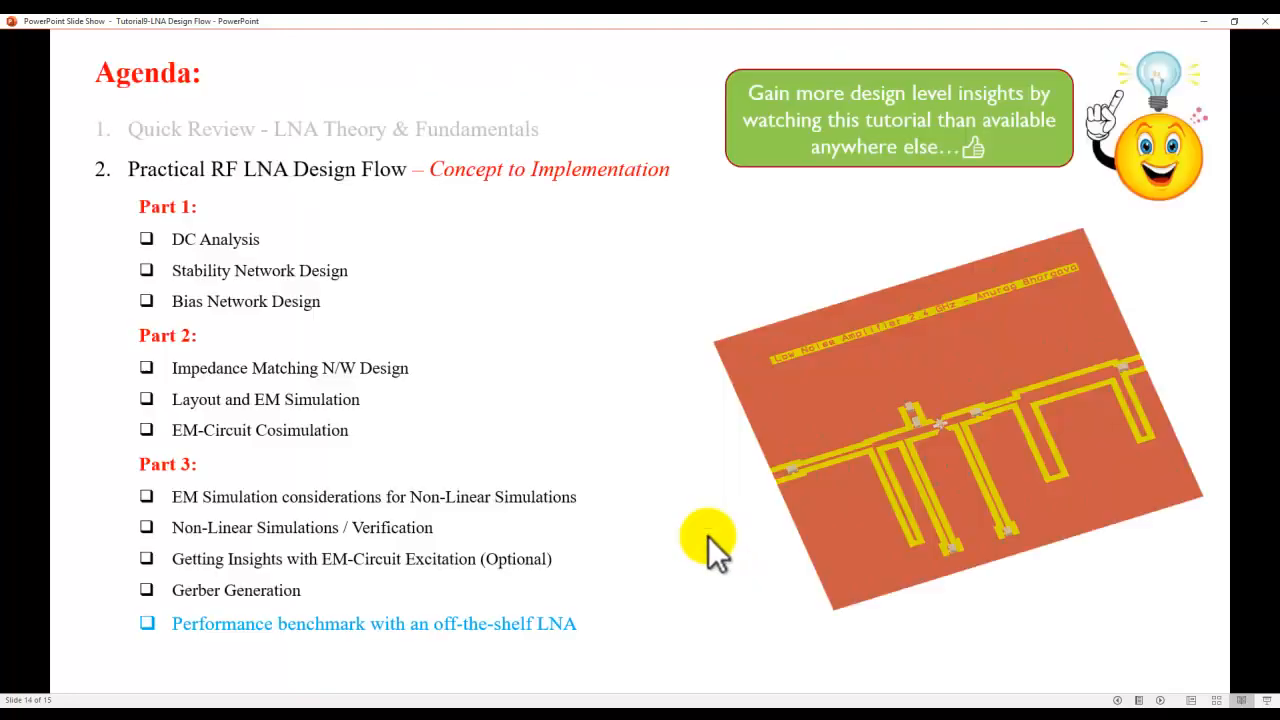
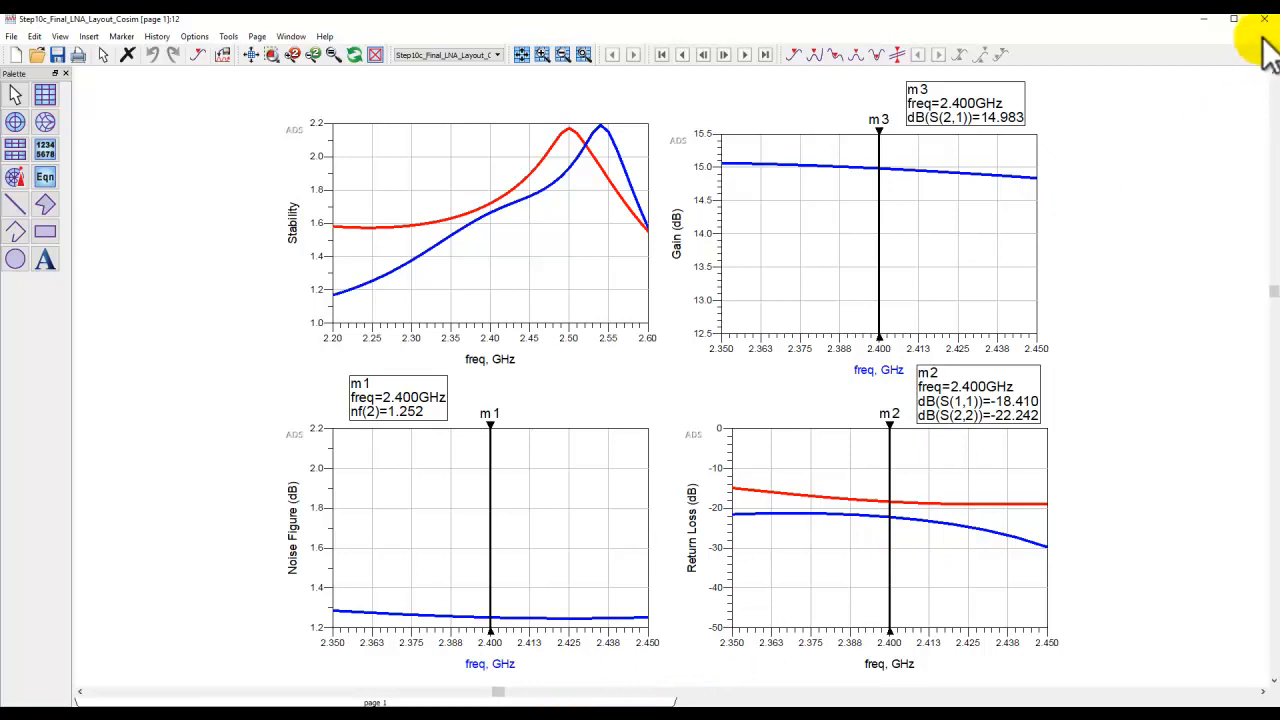
Close the simulator status window and open the Step11a_LNA_Final_EM_forHB layout with its EM setup.
click(1263, 24)
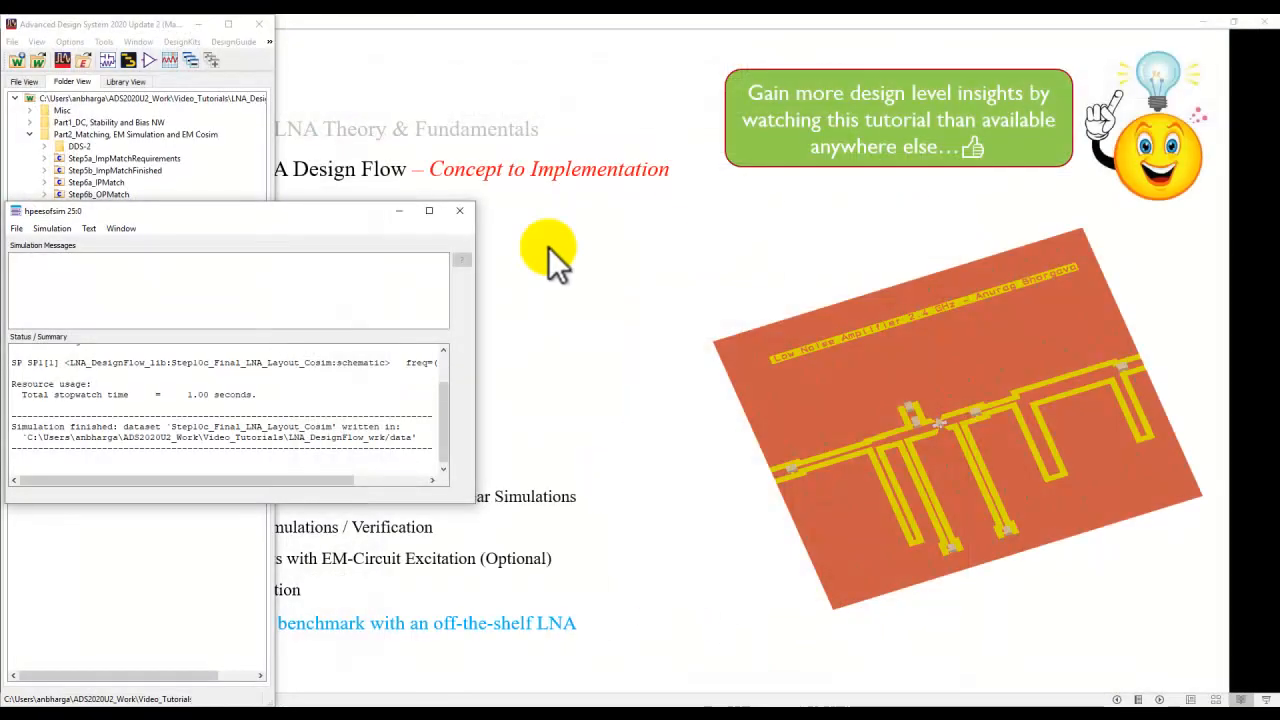
click(459, 210)
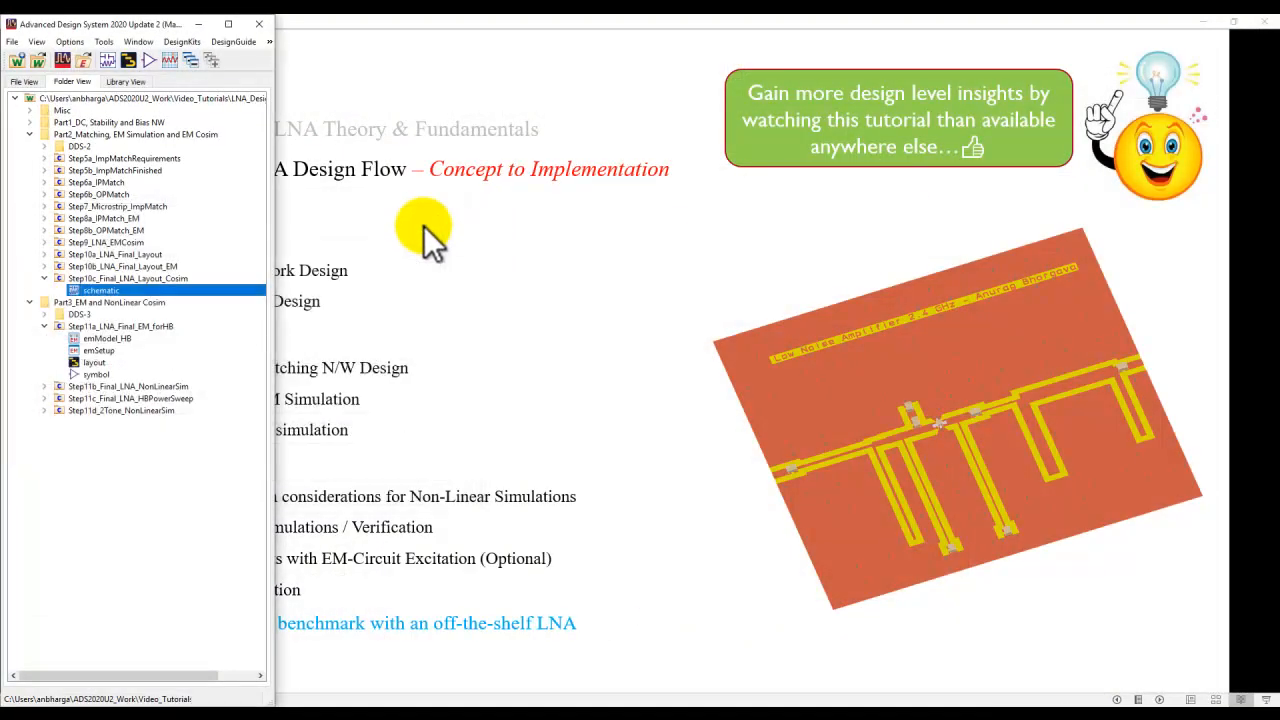
click(44, 278)
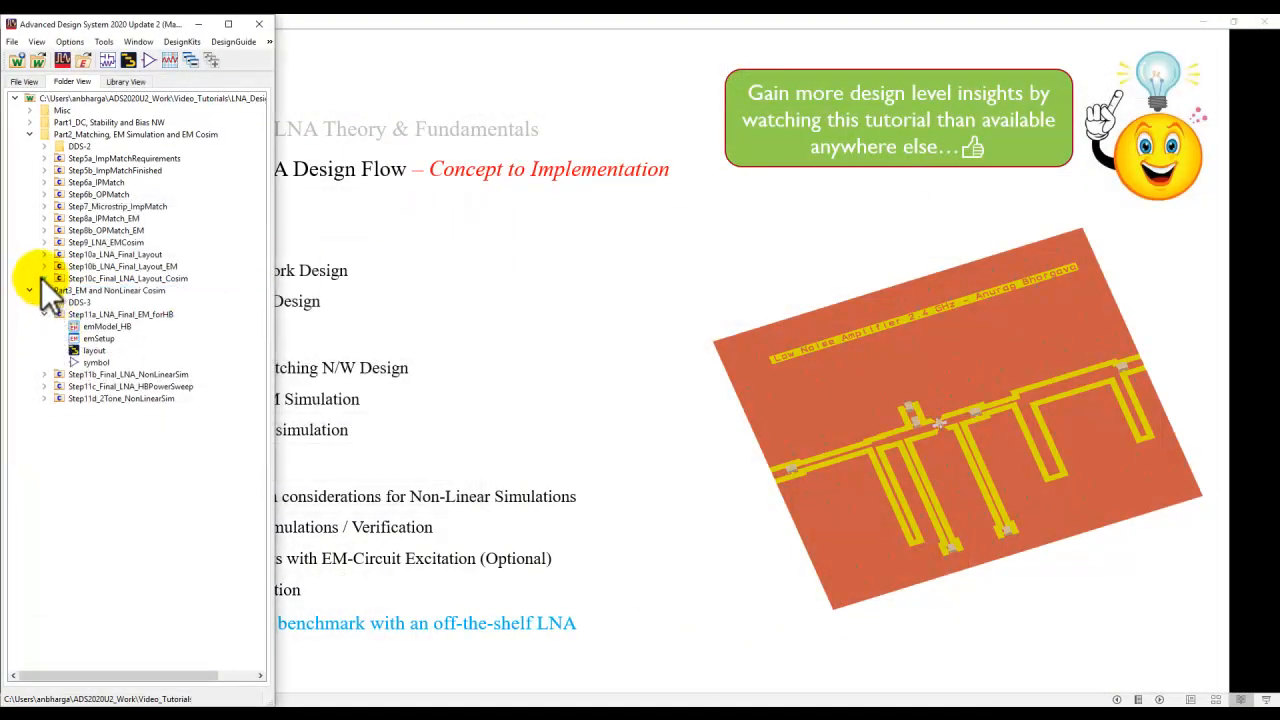
double_click(92, 349)
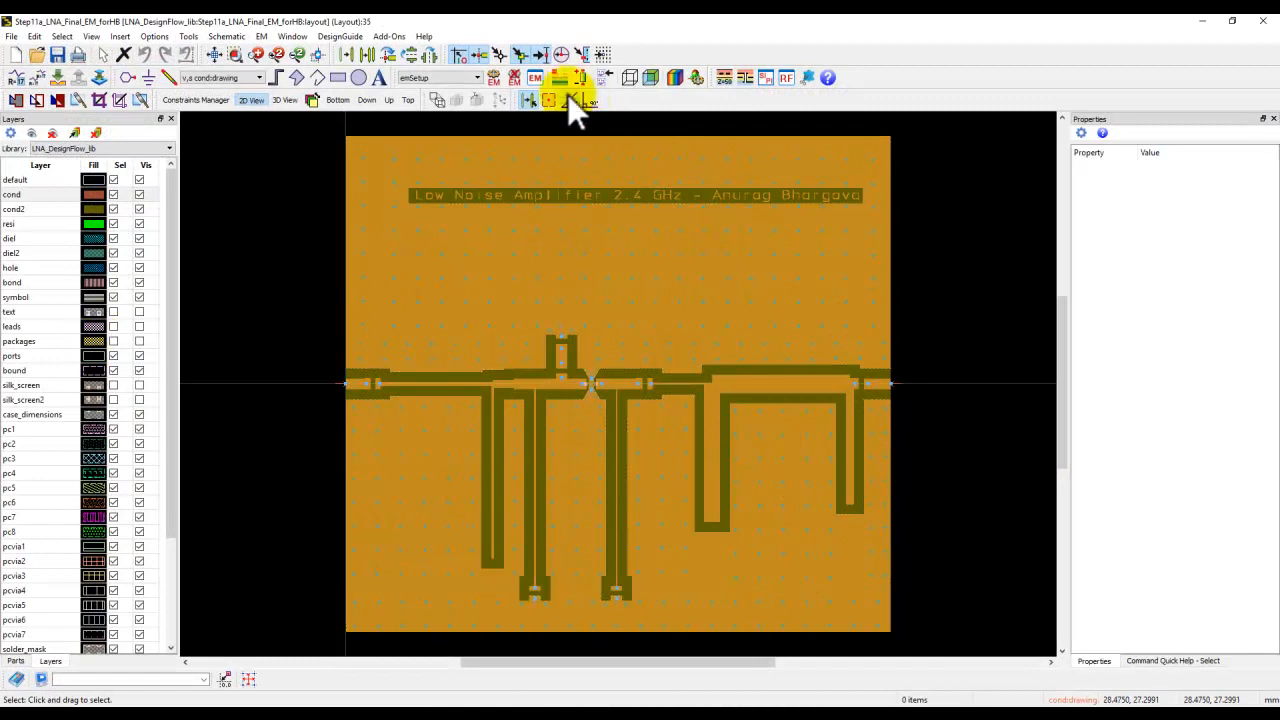
click(536, 78)
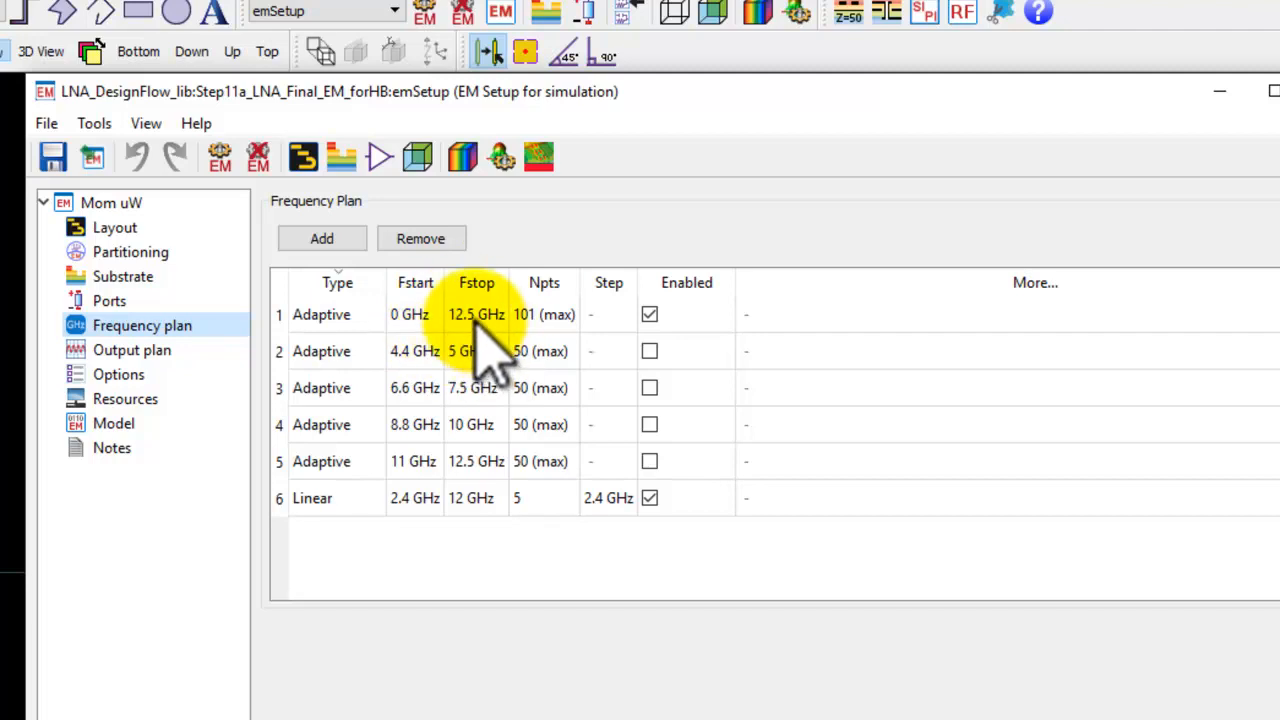
Examine the segmented frequency plan rows of the EM setup alongside the layout.
drag(695, 115, 743, 600)
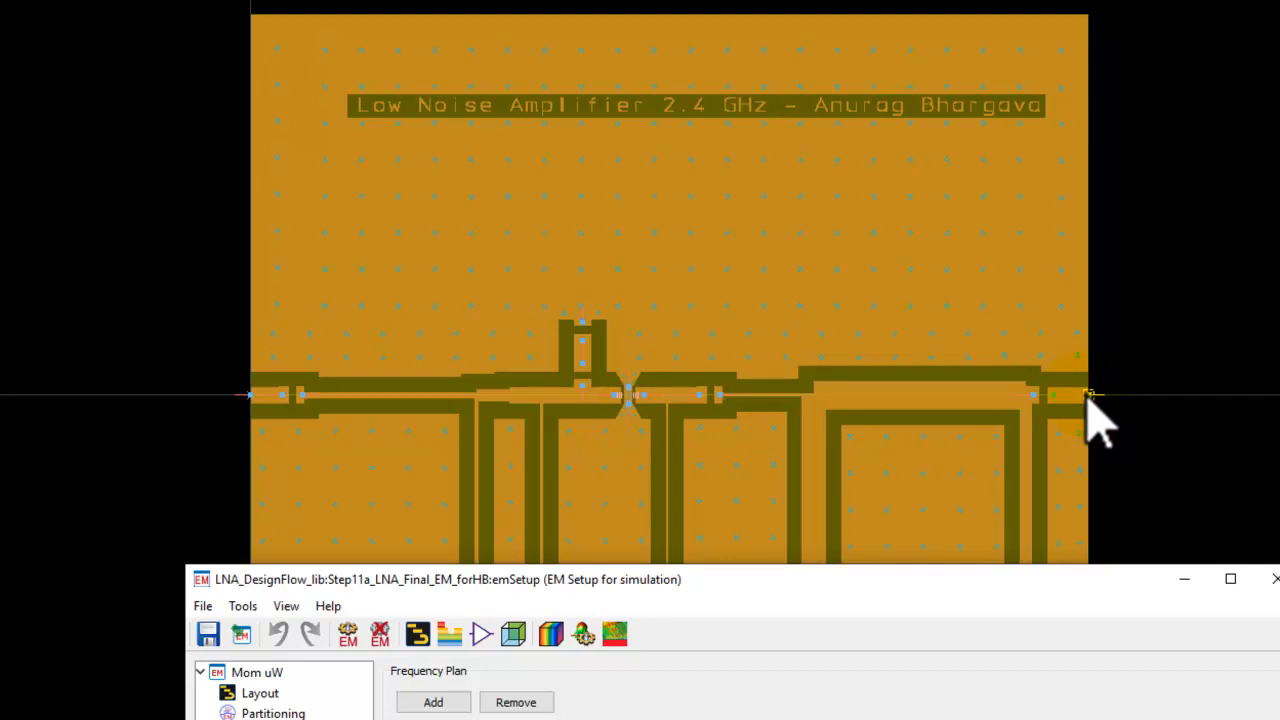
click(700, 585)
drag(700, 585, 622, 70)
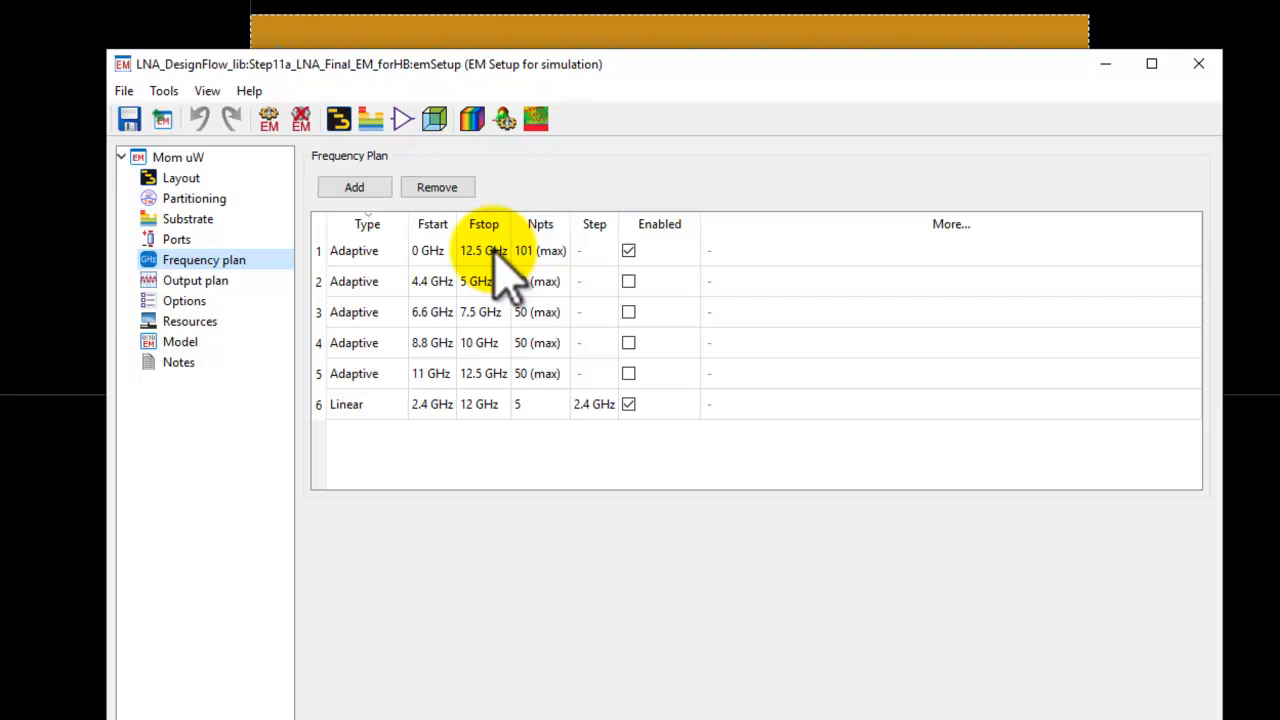
click(325, 253)
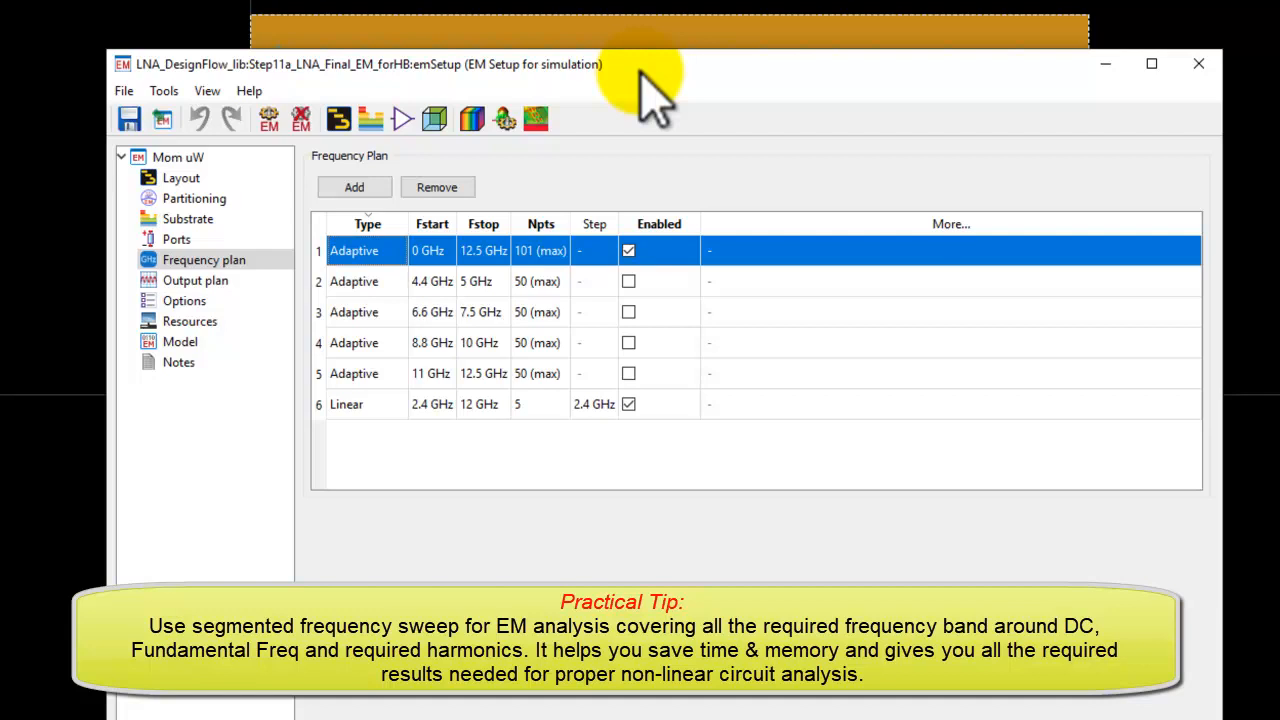
drag(642, 75, 635, 59)
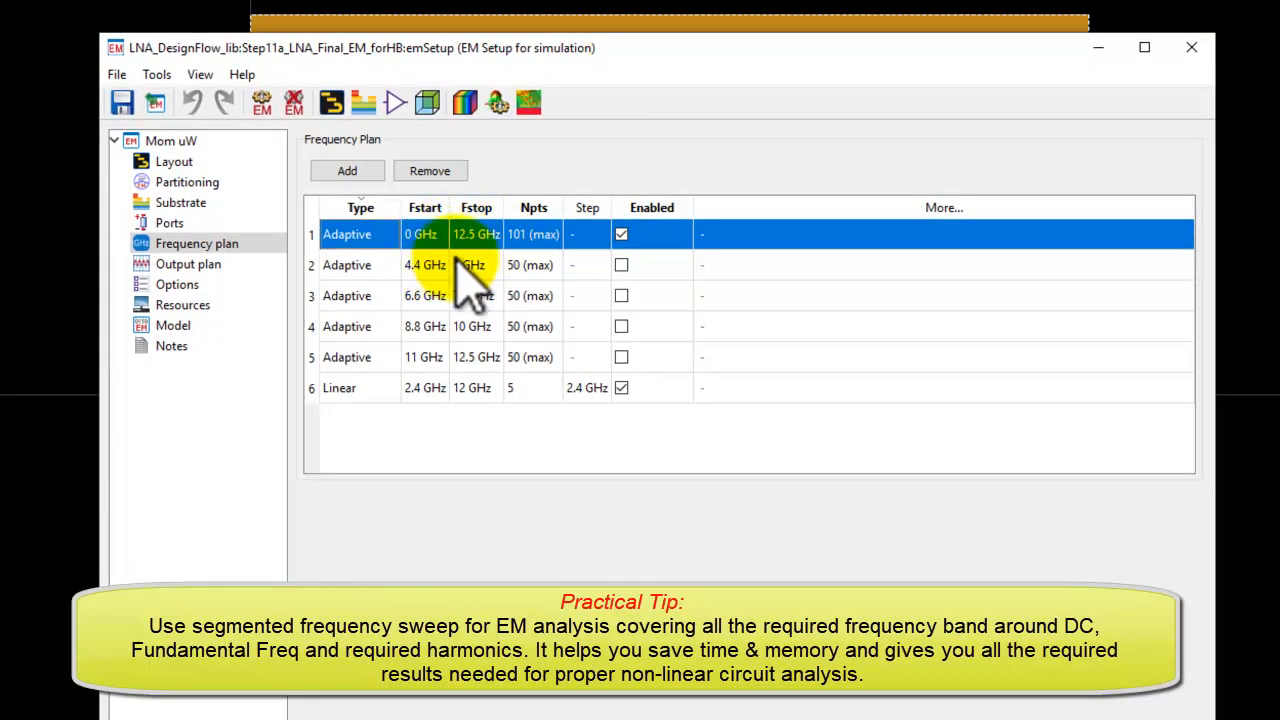
click(386, 268)
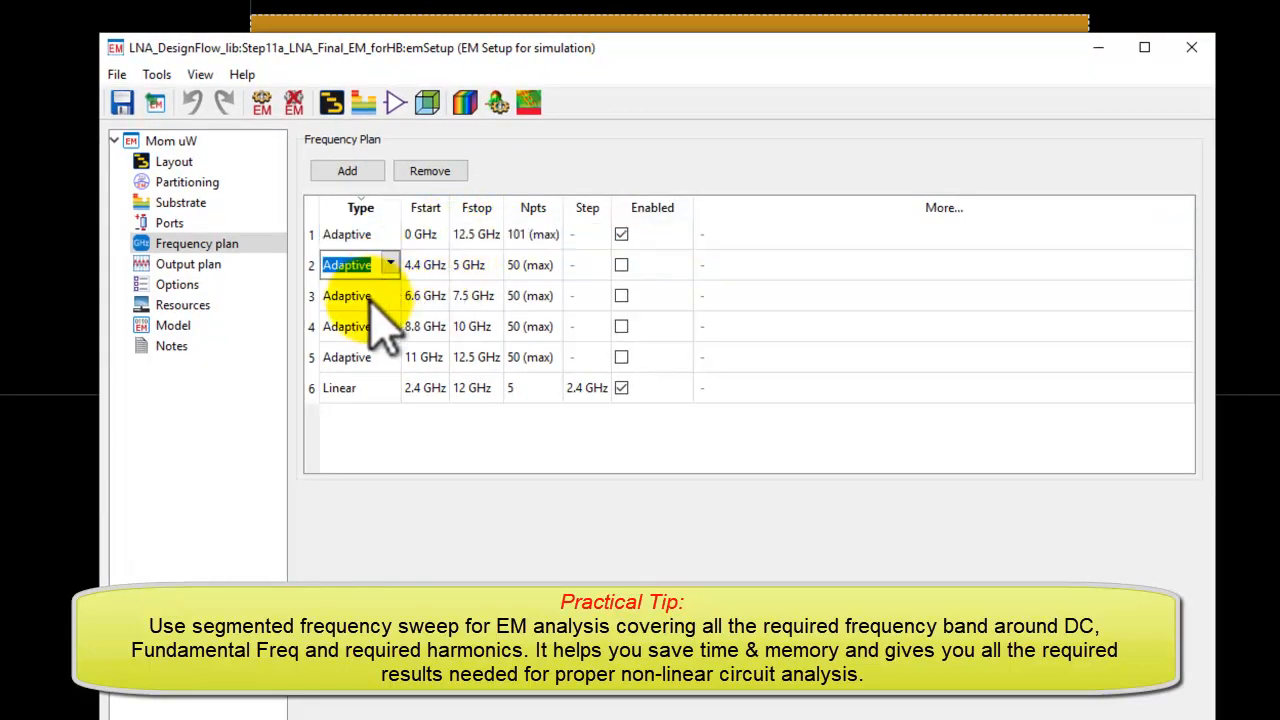
click(312, 298)
click(318, 328)
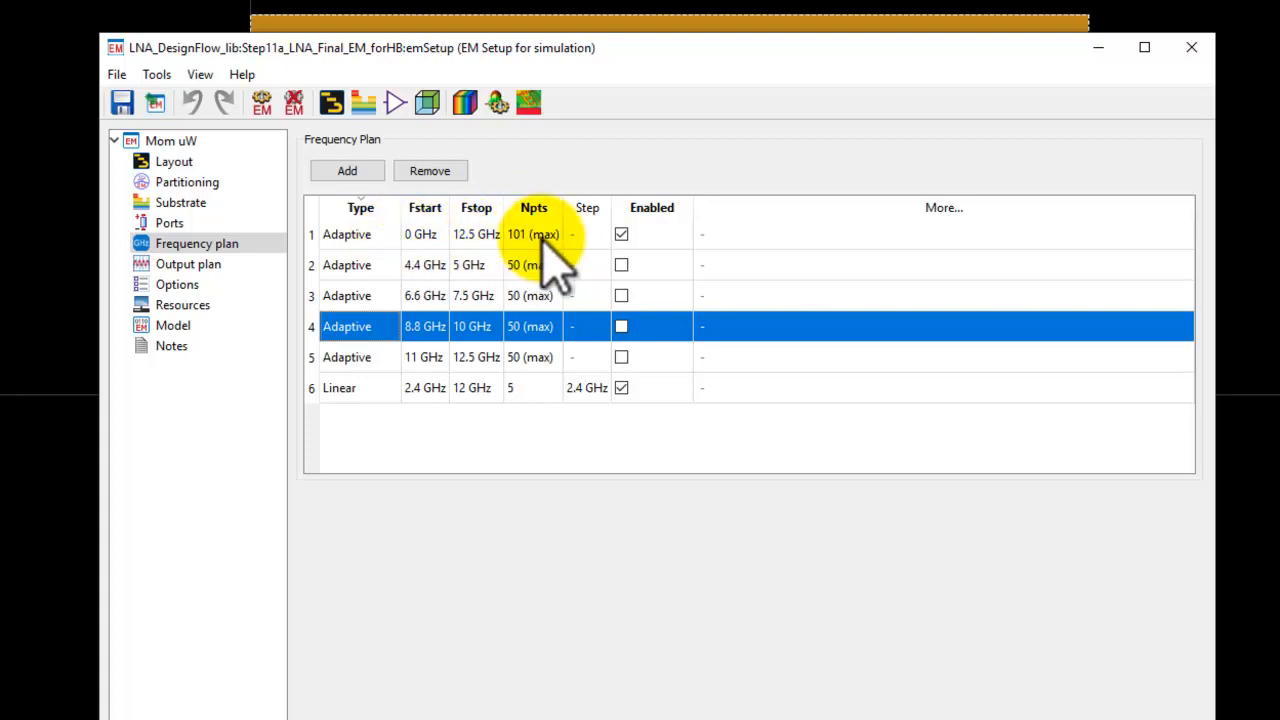
click(313, 266)
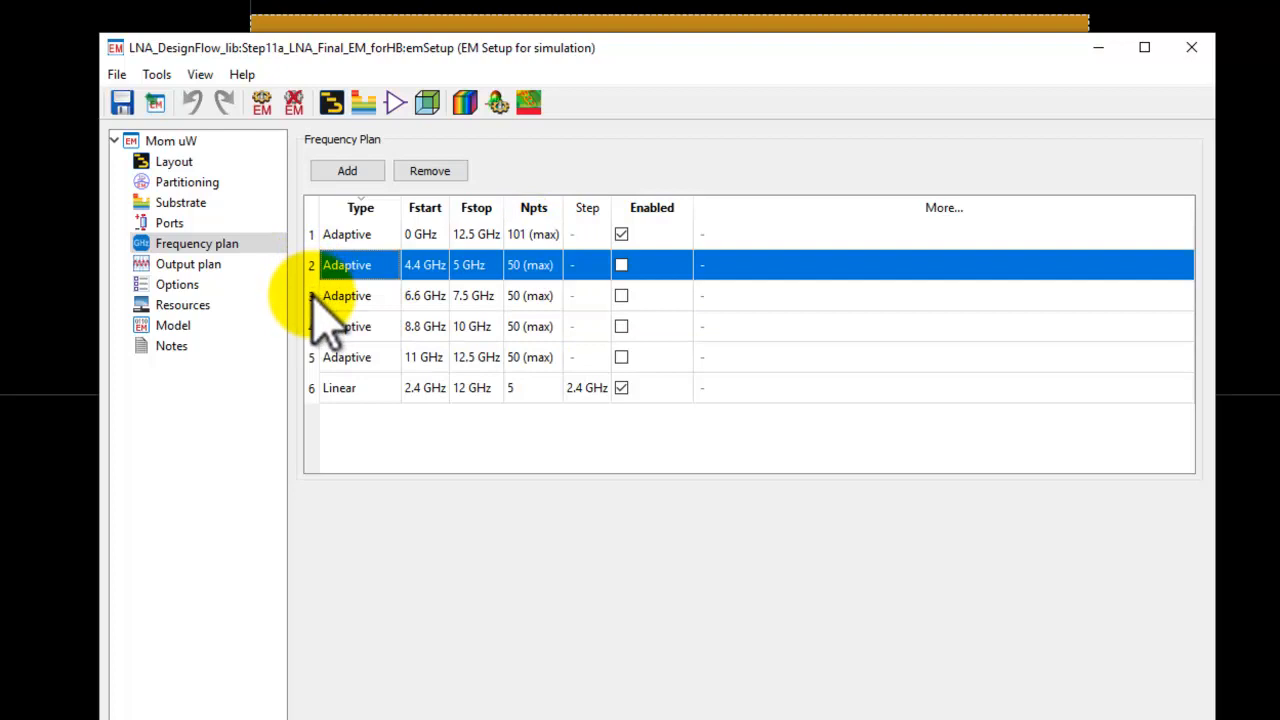
click(315, 298)
click(315, 328)
click(315, 358)
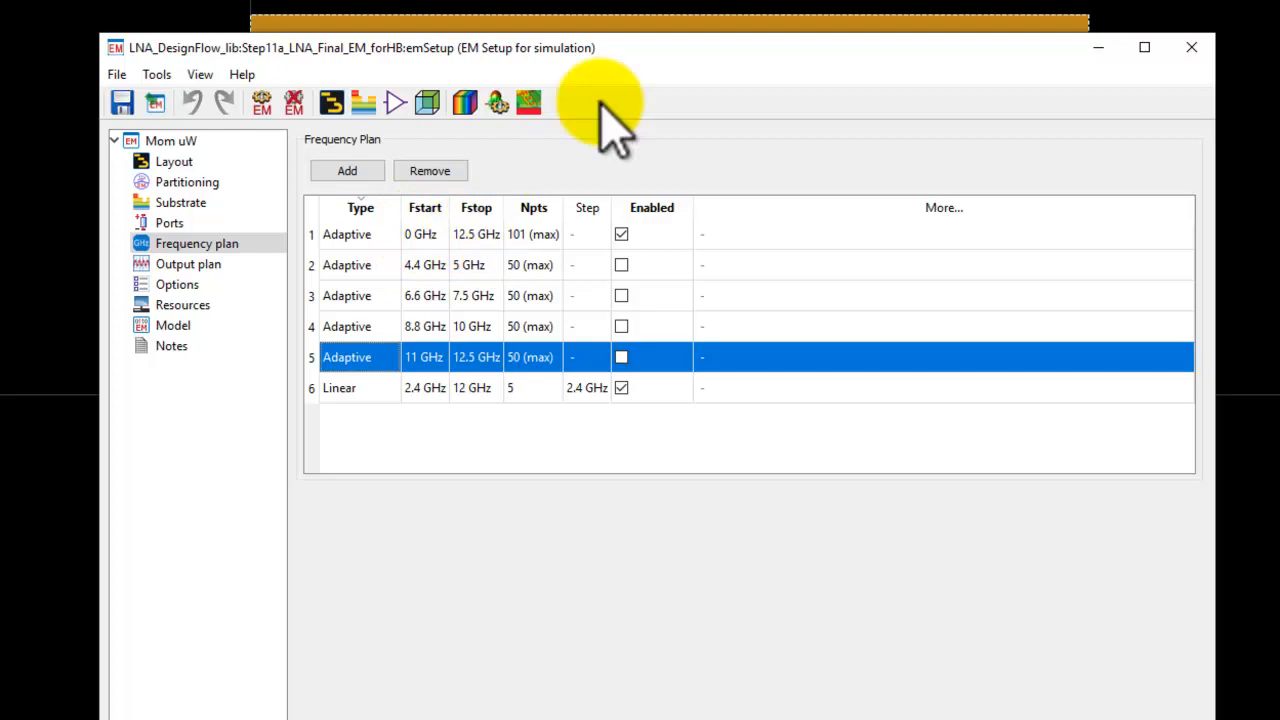
drag(638, 47, 618, 716)
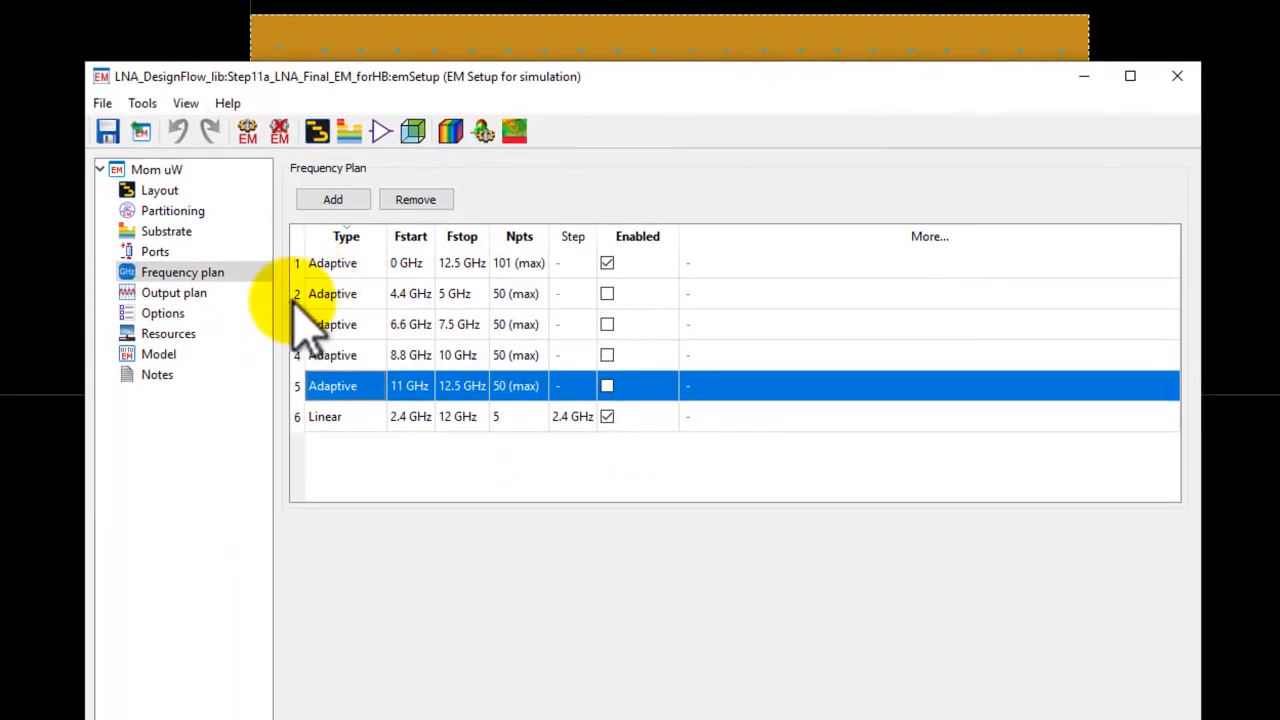
click(298, 295)
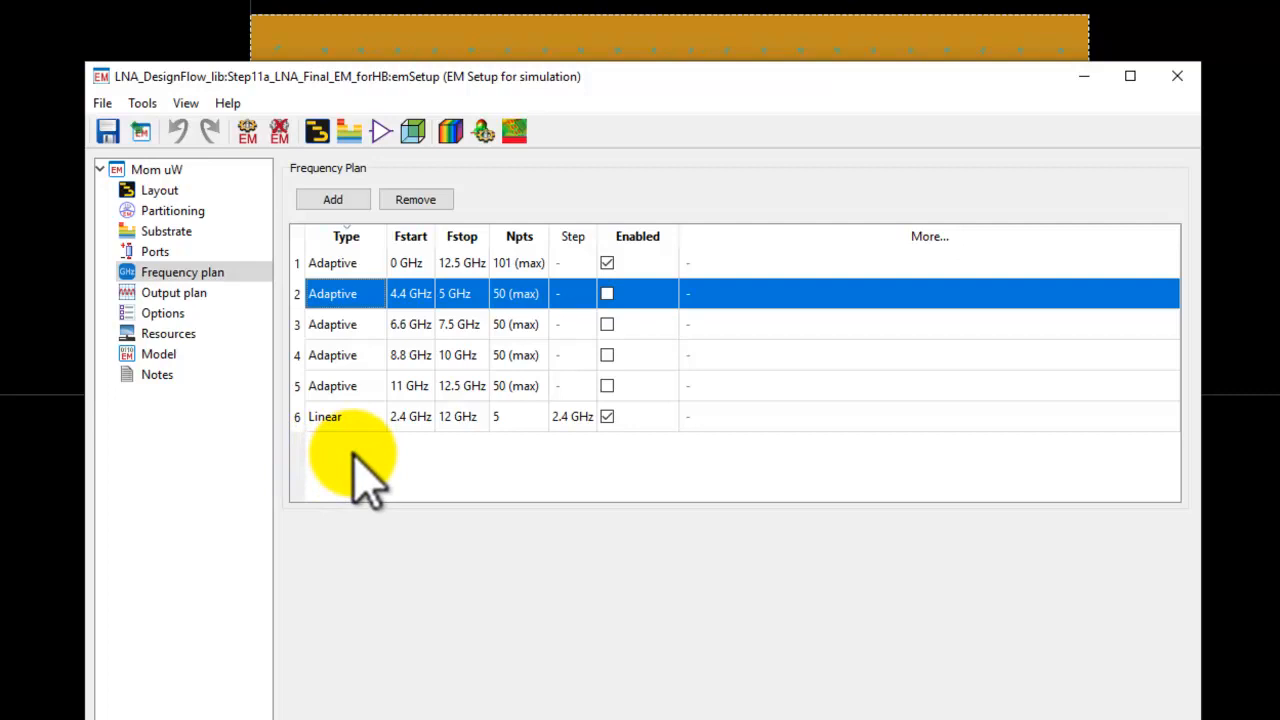
drag(555, 70, 567, 595)
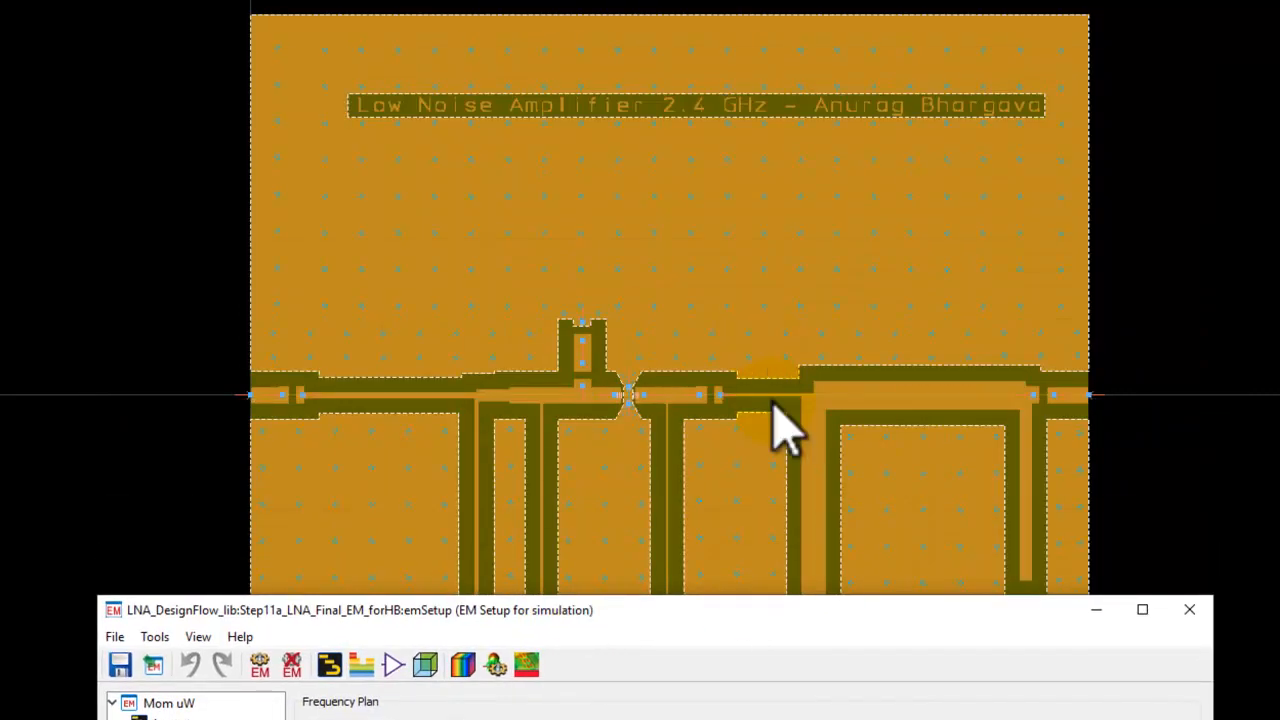
drag(782, 617, 719, 62)
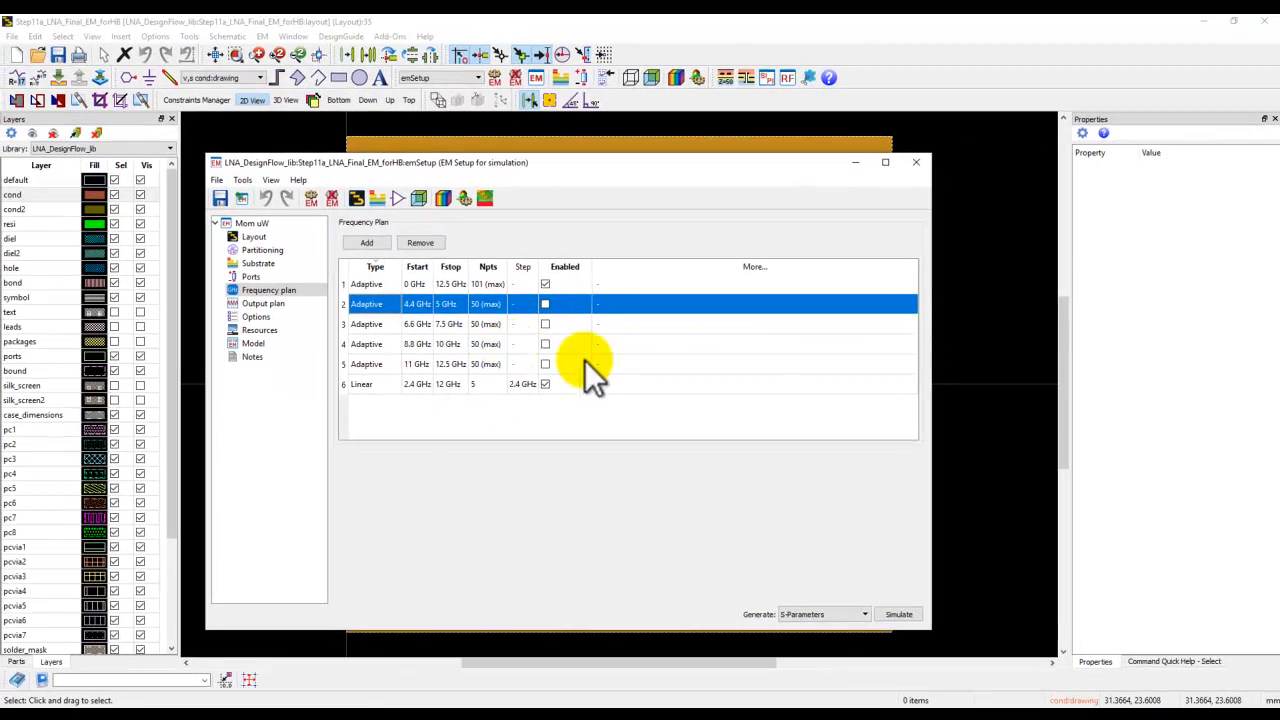
Run the EM simulation, close the EM setup window and minimize the layout.
click(898, 614)
click(916, 163)
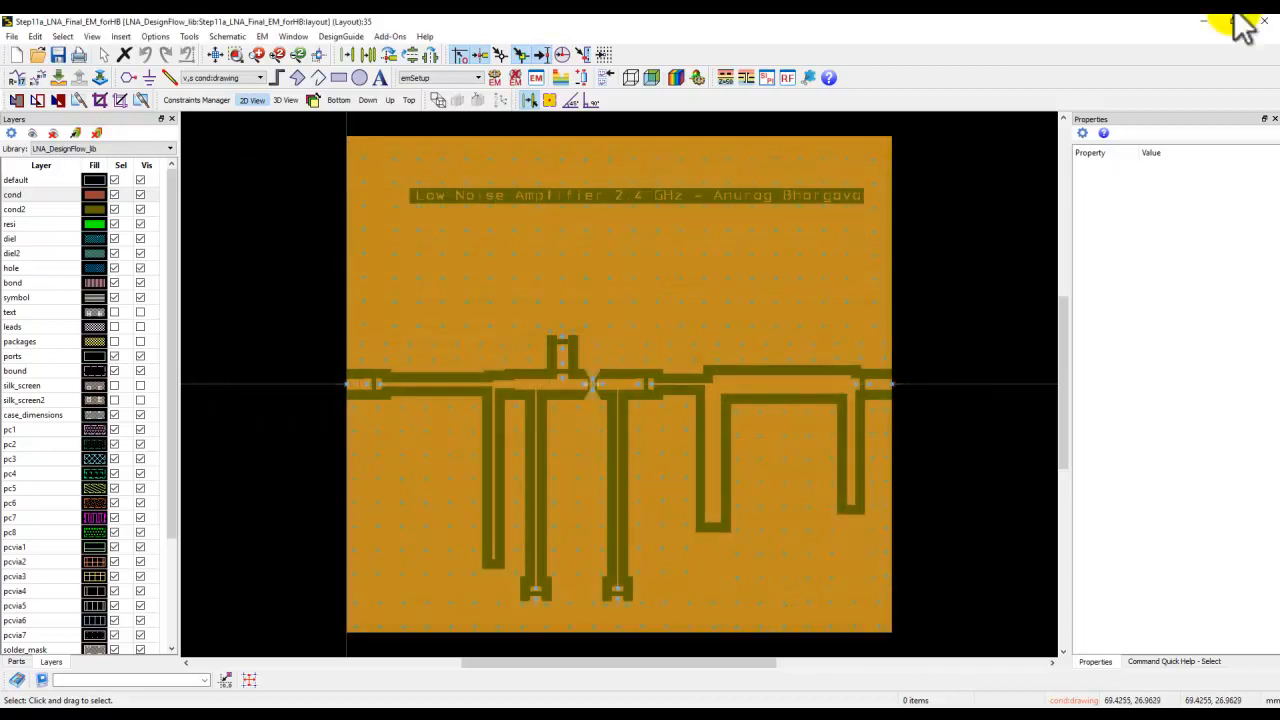
click(1264, 22)
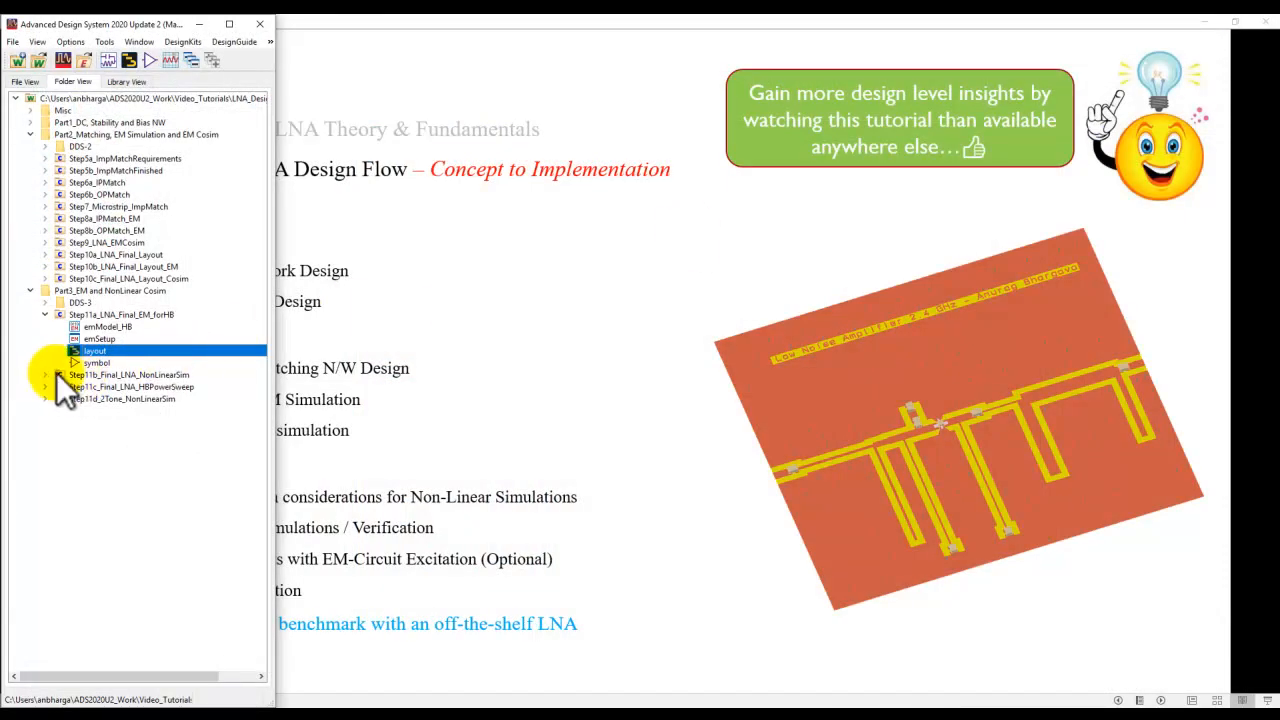
Open the Step11b_LNA_Final_NonLinearSim schematic and inspect the emModel_HB component referencing Step11a.
click(44, 375)
double_click(99, 386)
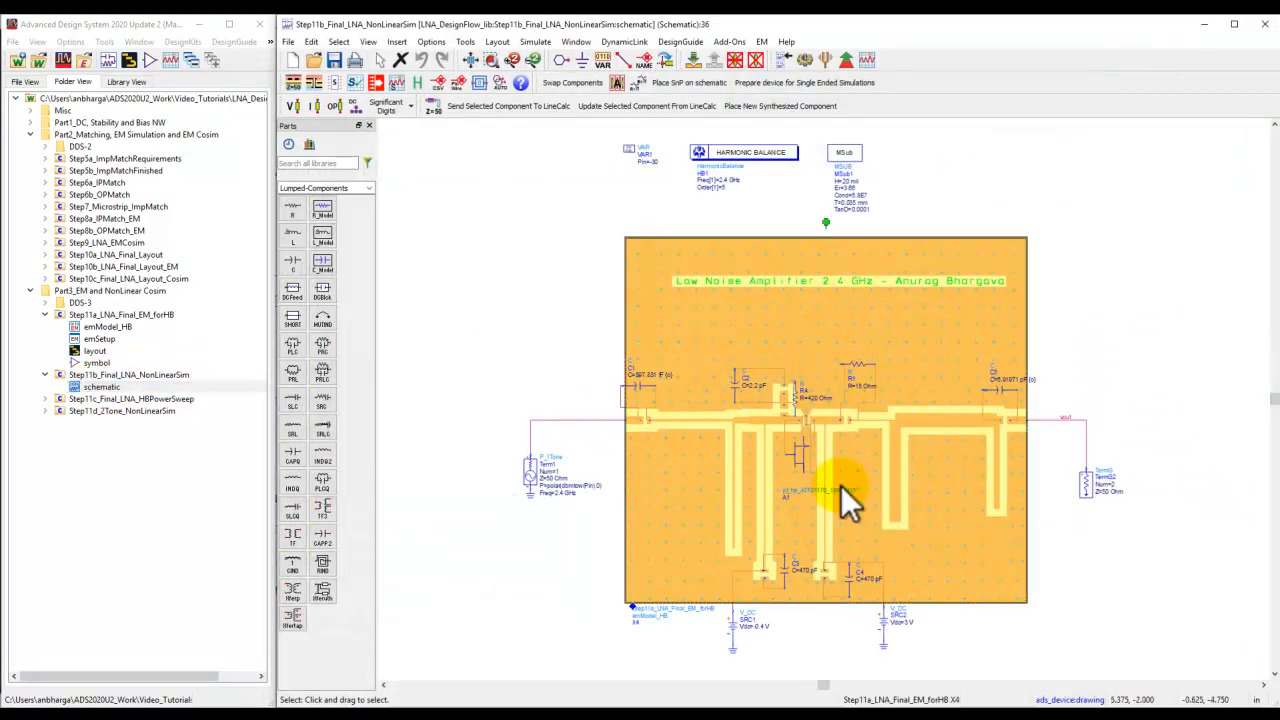
scroll(703, 607, up, 6)
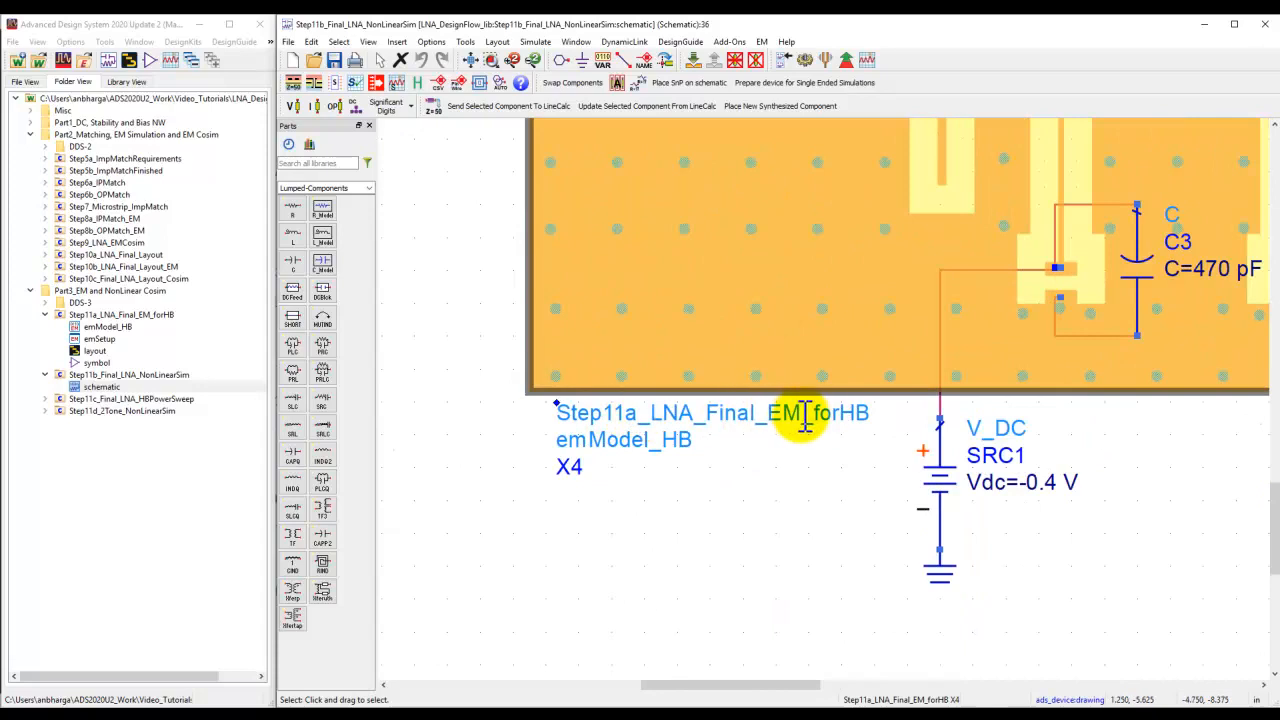
click(82, 314)
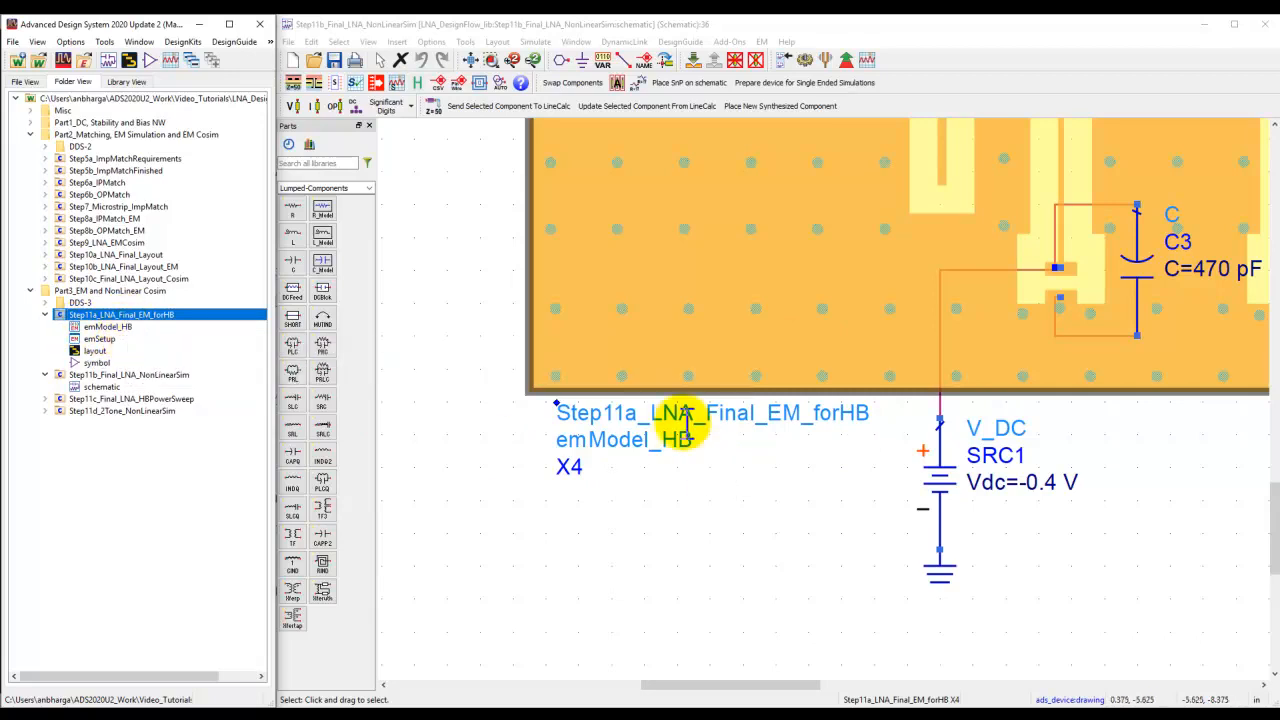
click(468, 61)
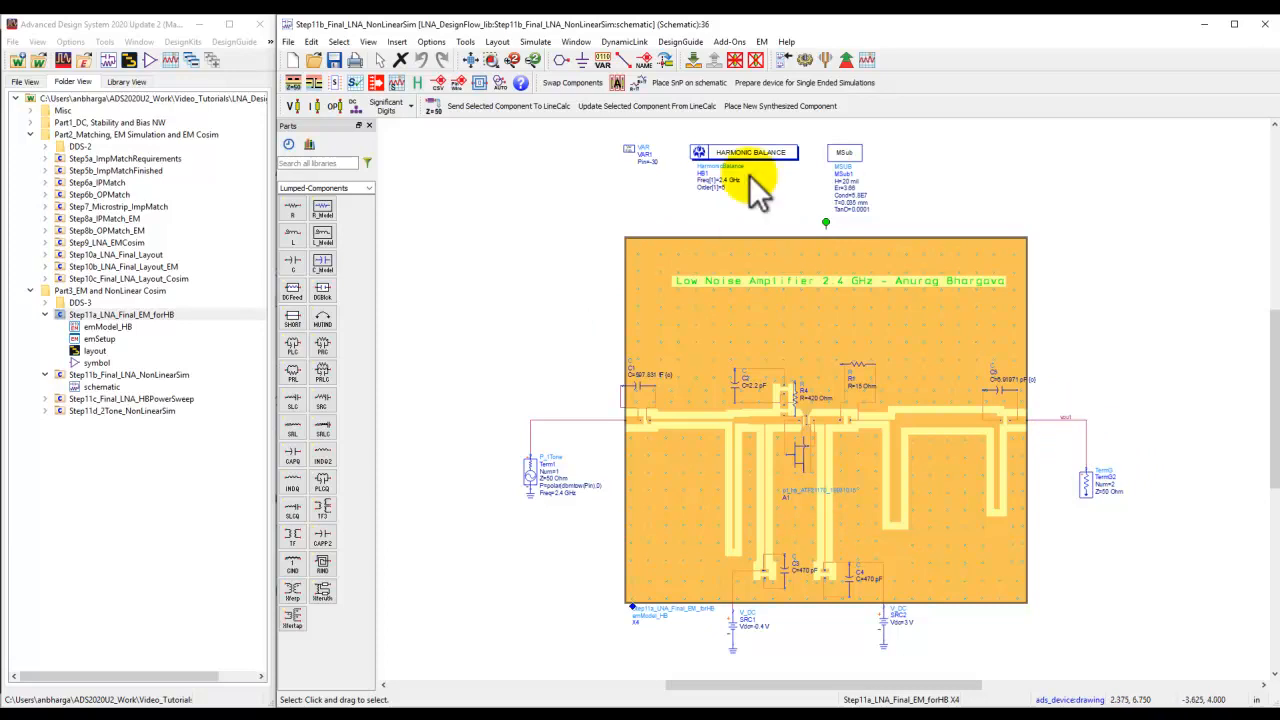
Run the harmonic balance simulation, then return to the schematic to check the Pin variable.
click(808, 64)
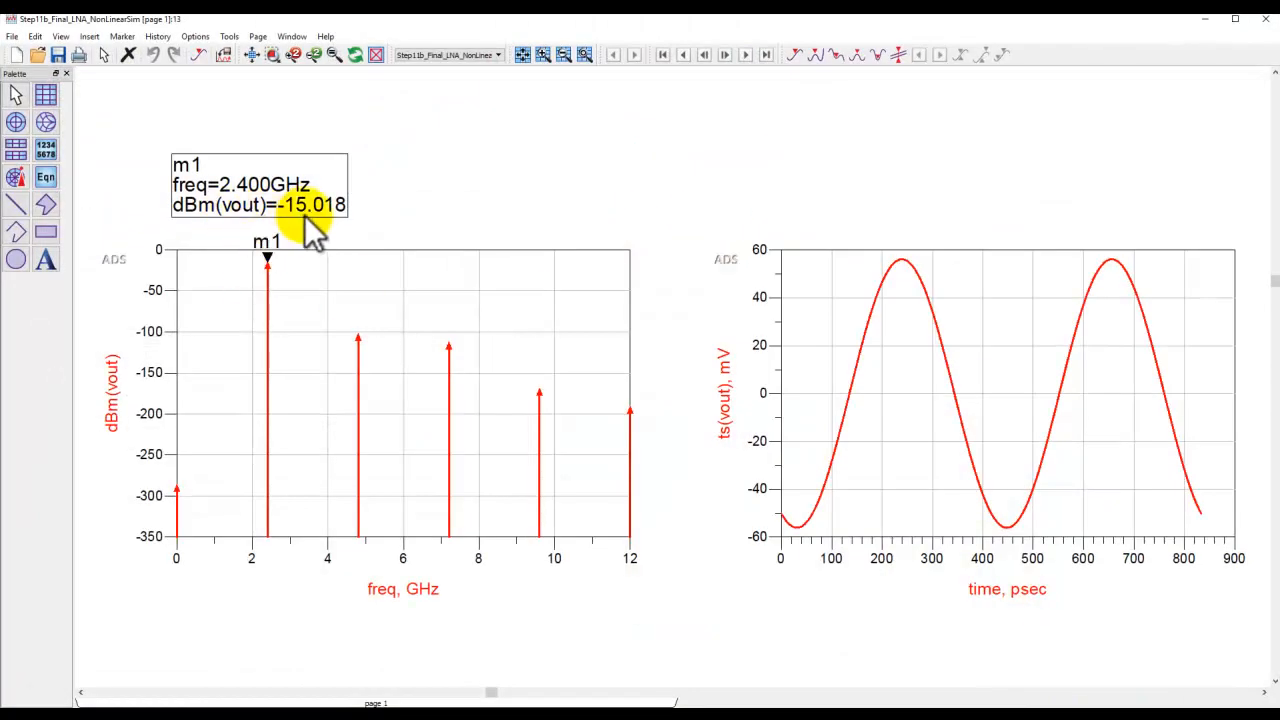
mouse_move(565, 702)
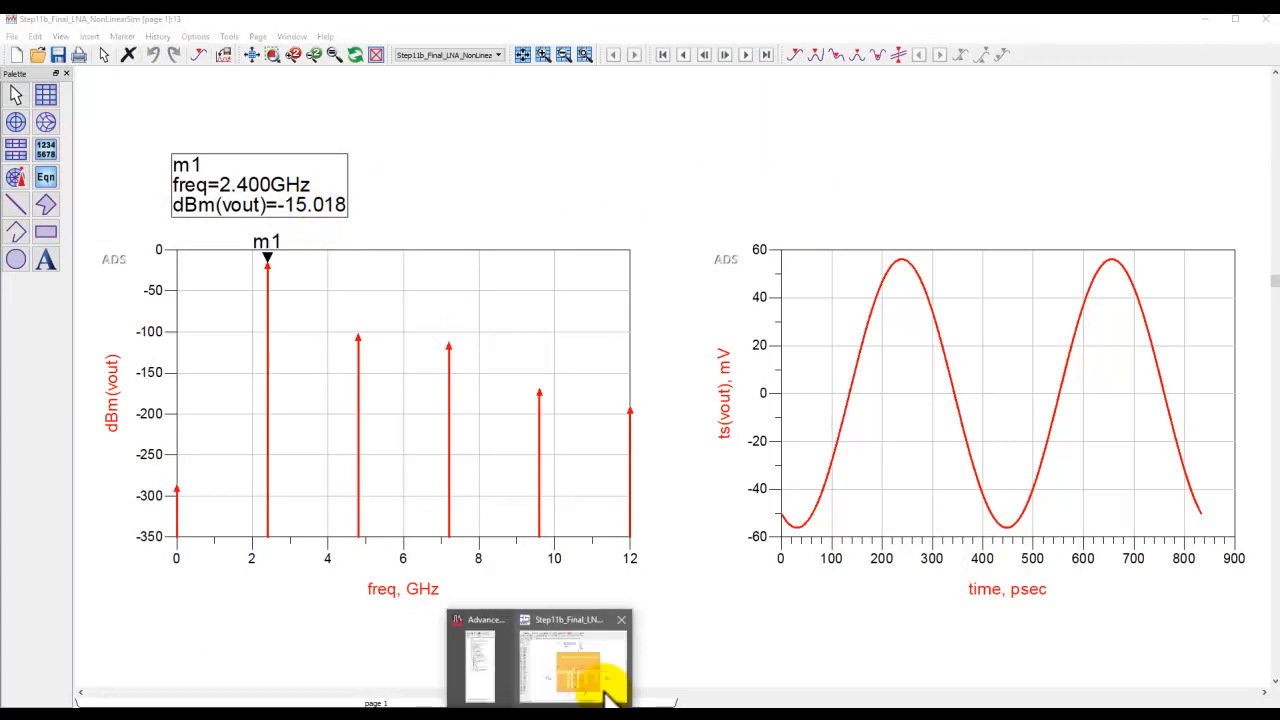
click(600, 680)
scroll(651, 163, up, 3)
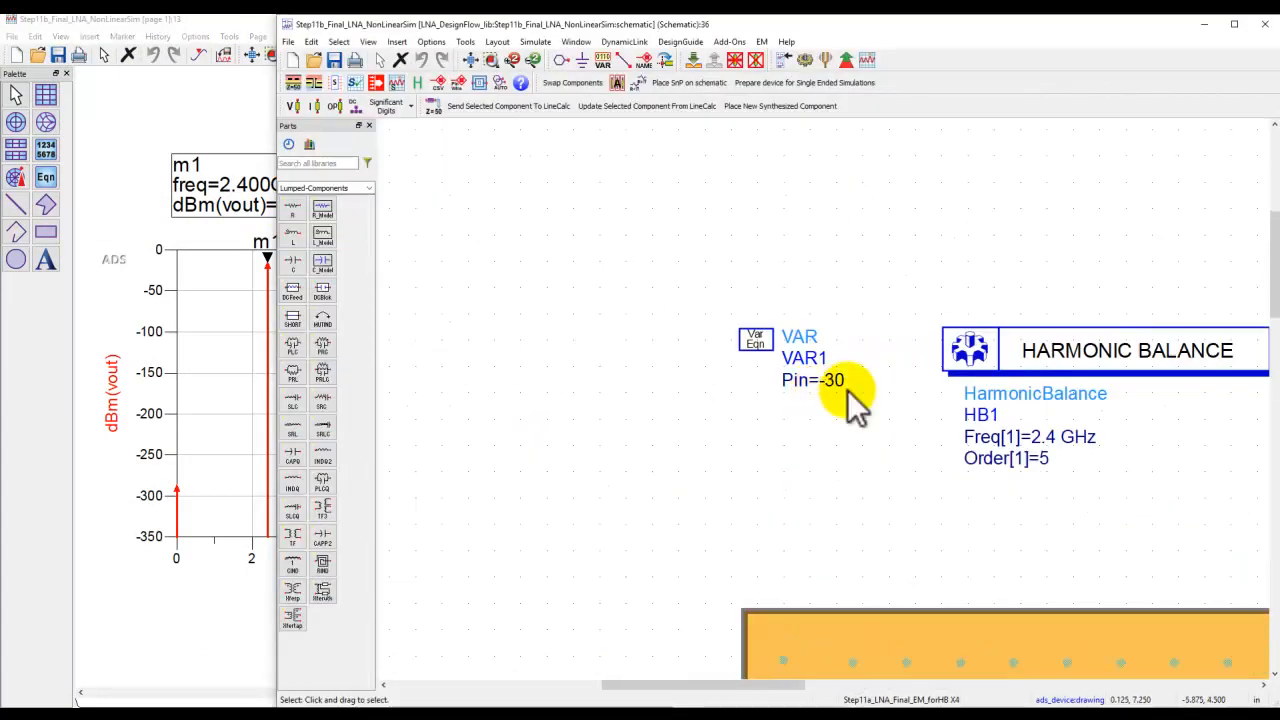
click(481, 64)
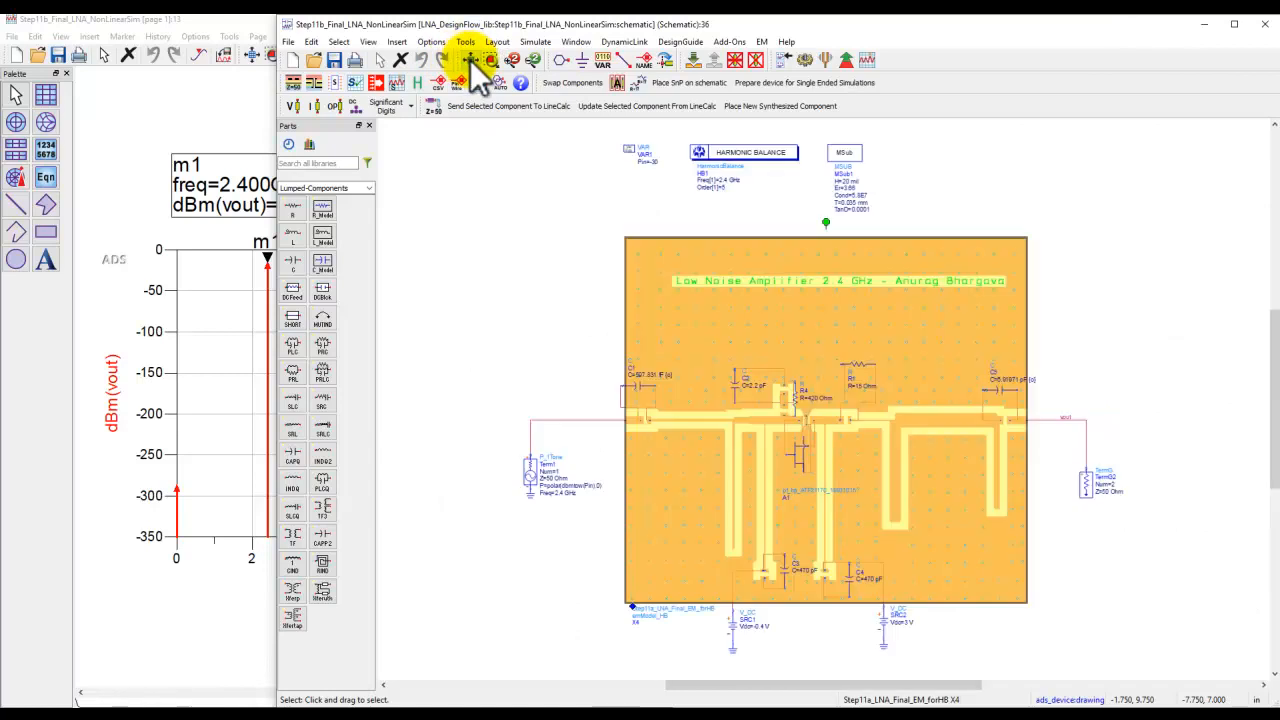
Move marker m1 on the output spectrum to the 4.8 GHz second harmonic.
click(103, 310)
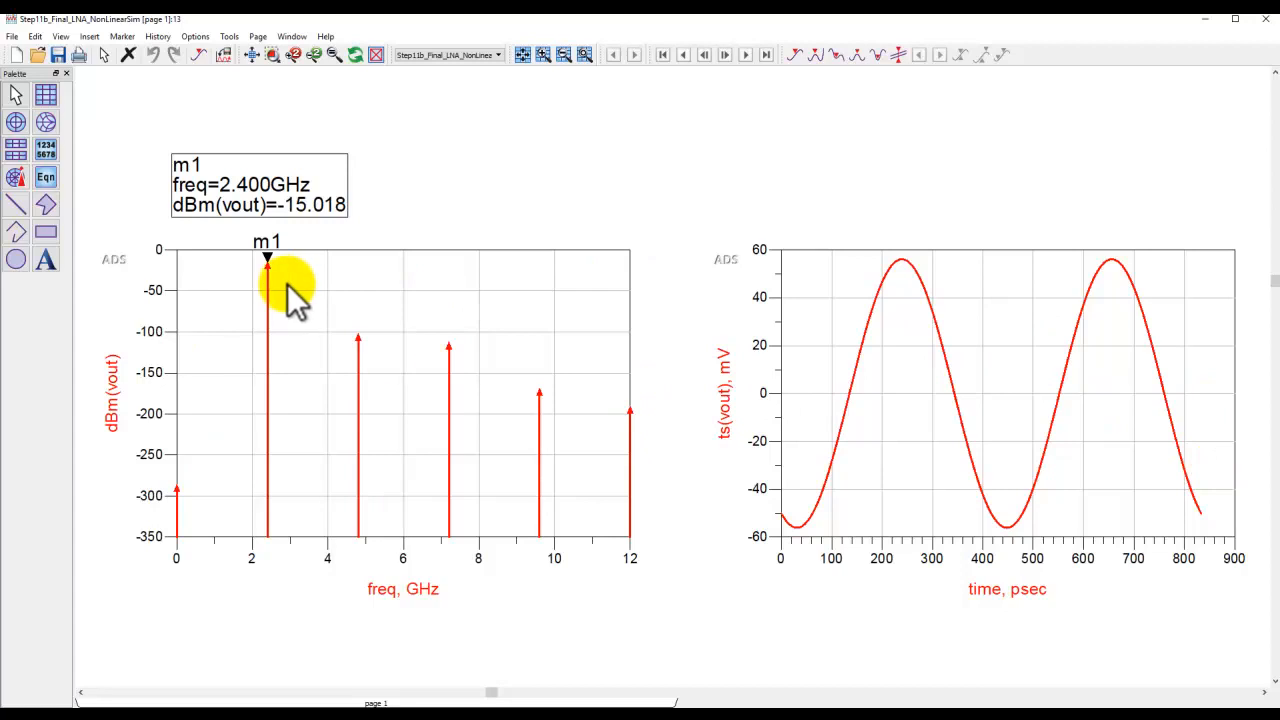
mouse_move(268, 262)
mouse_down()
mouse_move(348, 298)
mouse_move(359, 333)
mouse_up()
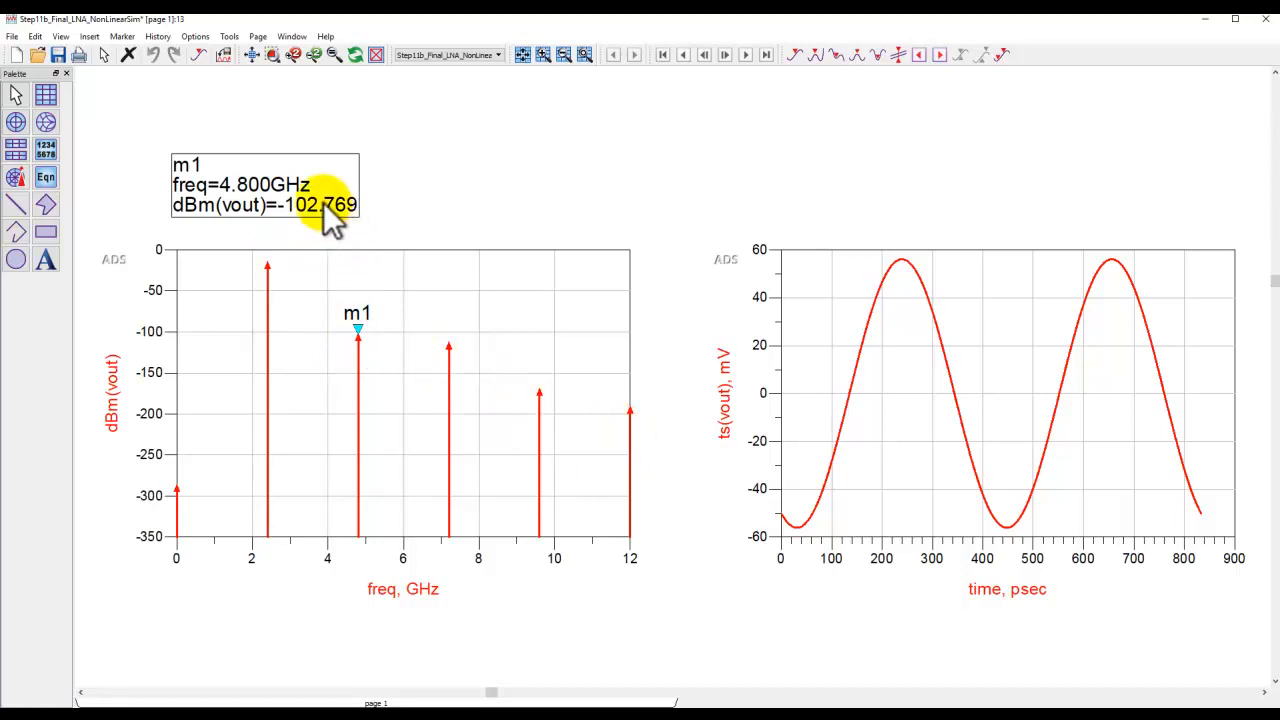
mouse_move(358, 328)
mouse_down()
mouse_move(268, 262)
mouse_move(358, 330)
mouse_up()
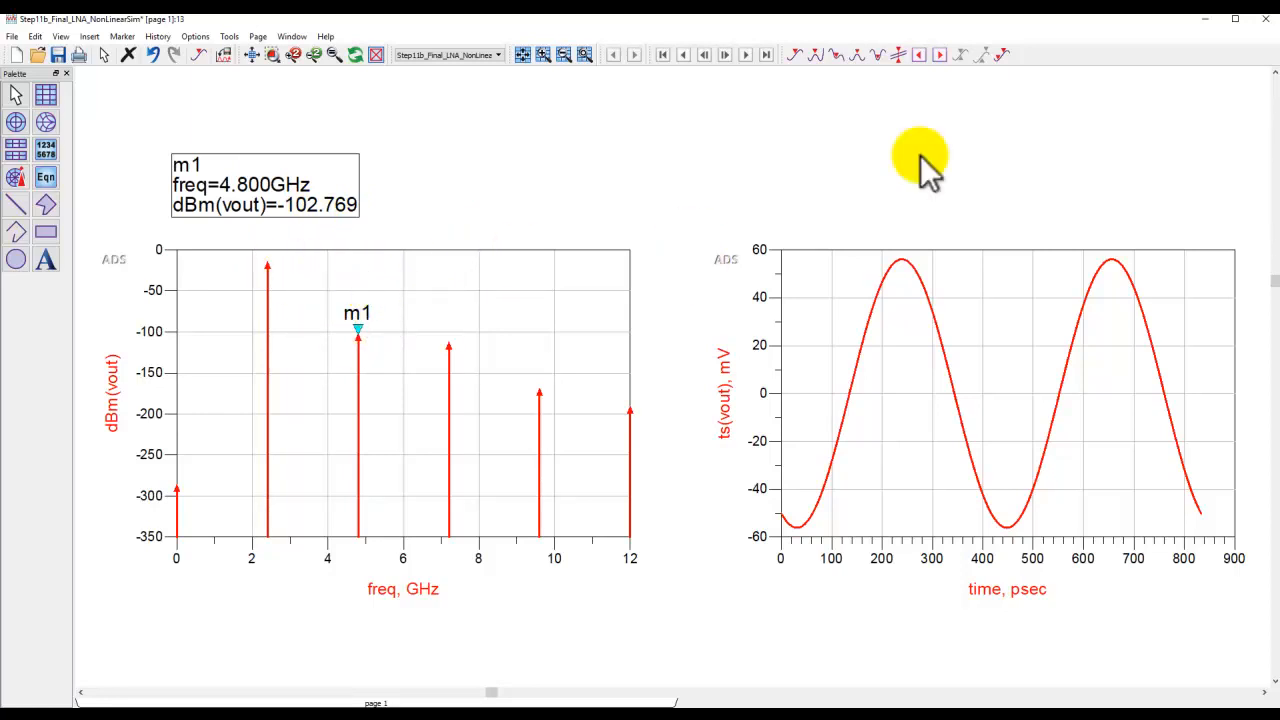
Close the simulator status window and open the Step11c_LNA_Final_HBPowerSweep schematic.
click(1204, 19)
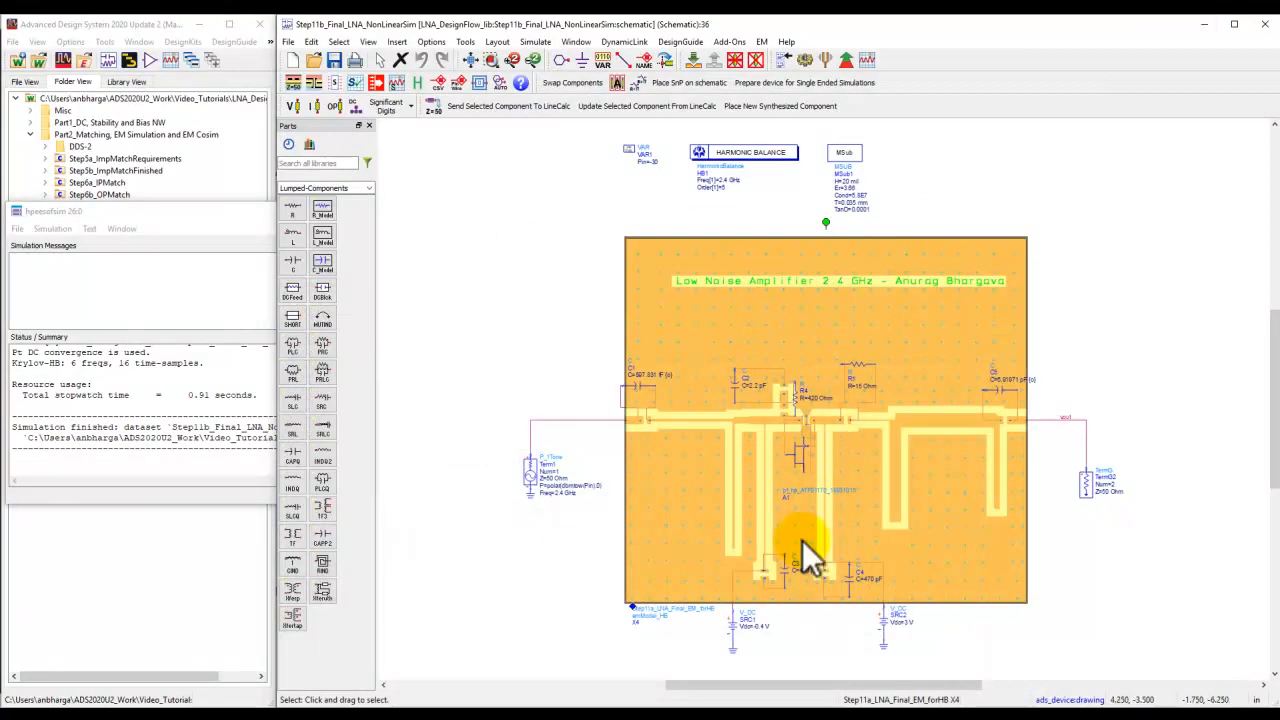
scroll(841, 452, up, 3)
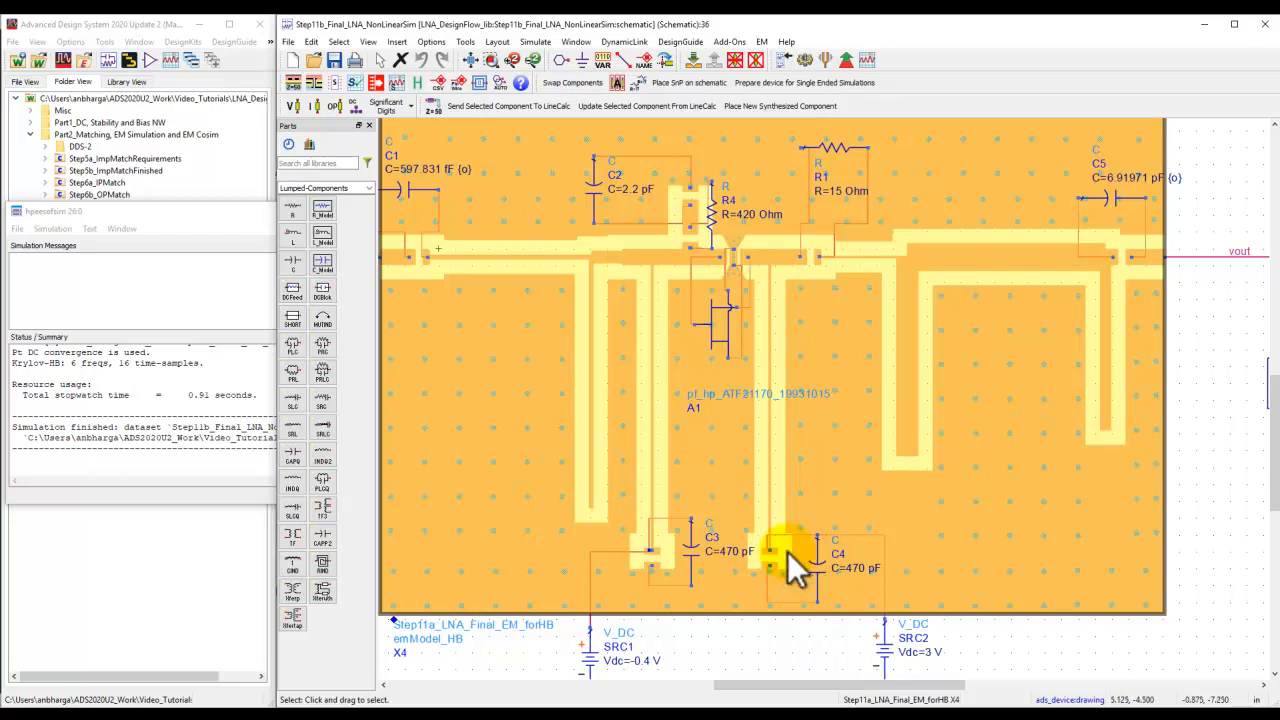
click(472, 61)
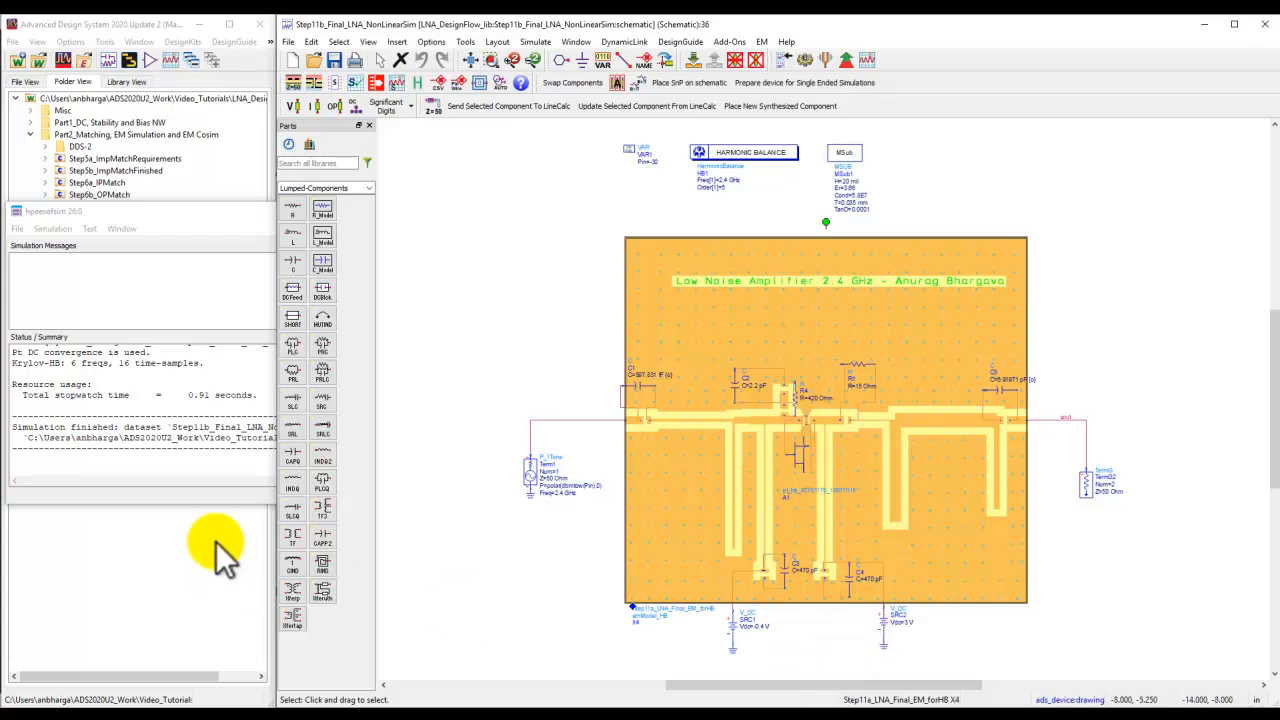
click(195, 212)
click(461, 212)
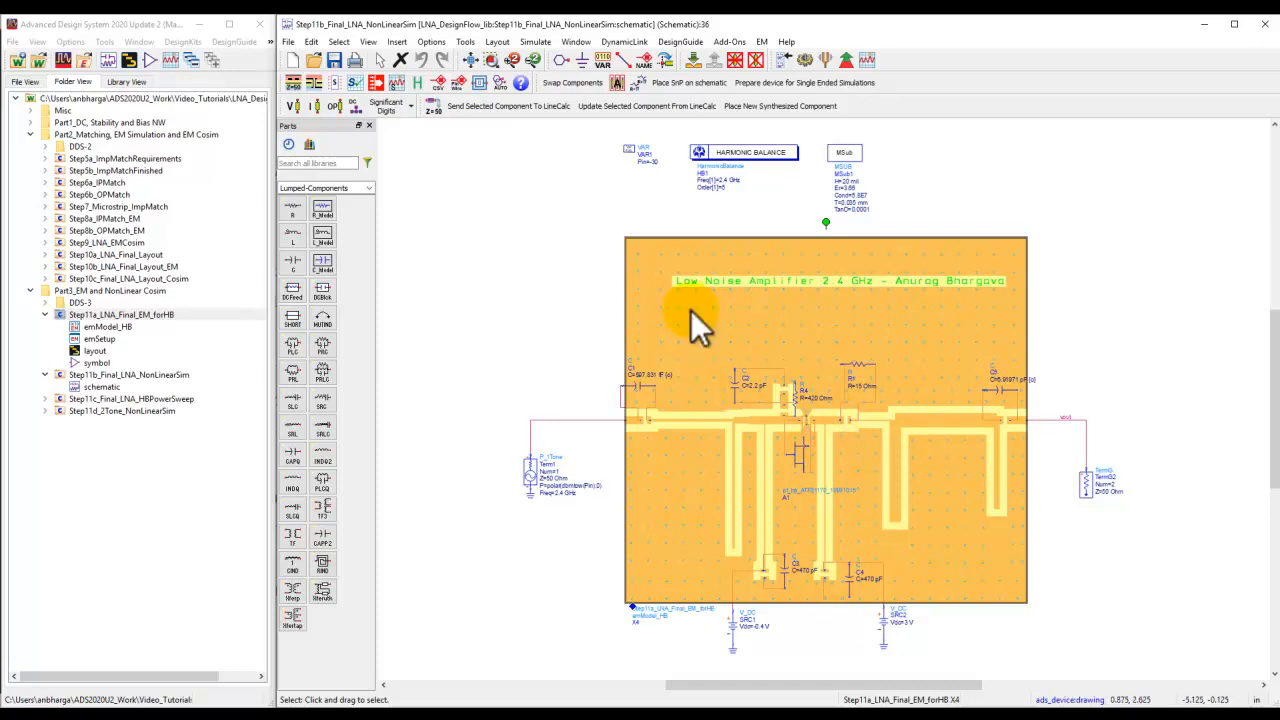
double_click(100, 399)
double_click(105, 411)
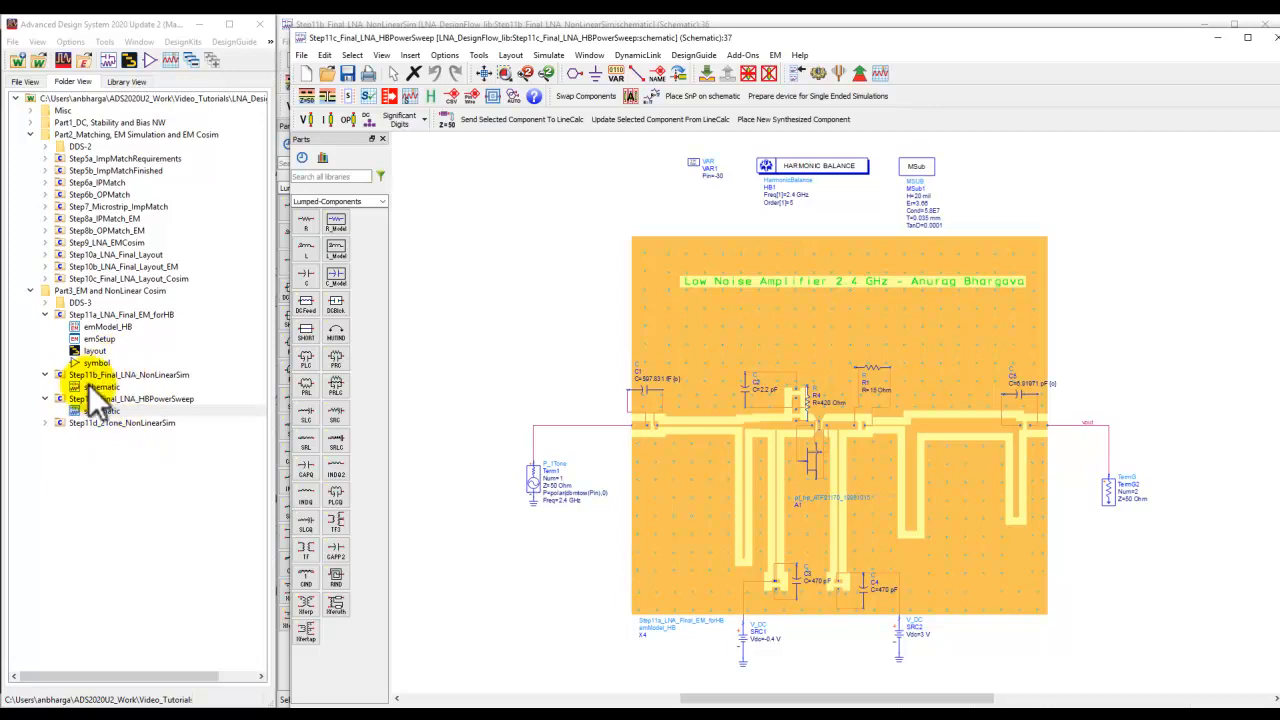
Maximize the Step11c_LNA_Final_HBPowerSweep schematic and inspect the Harmonic Balance controller's Pin sweep settings.
drag(1134, 39, 1279, 100)
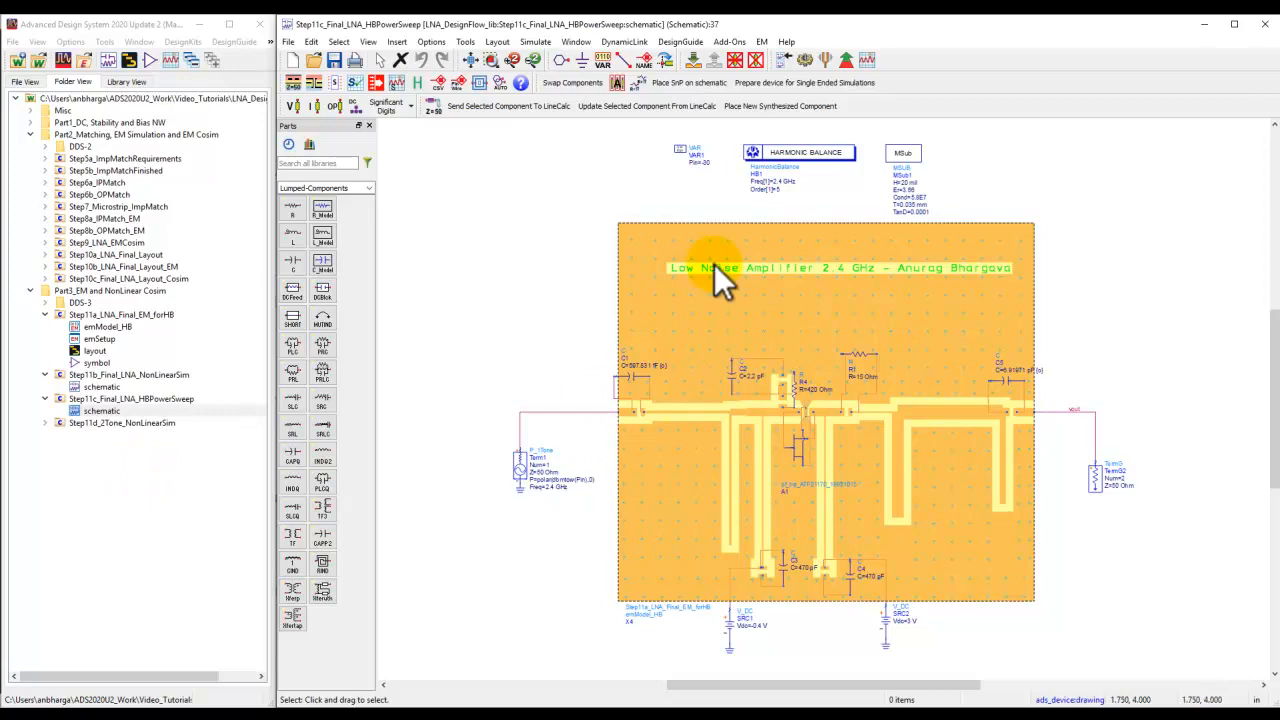
double_click(821, 150)
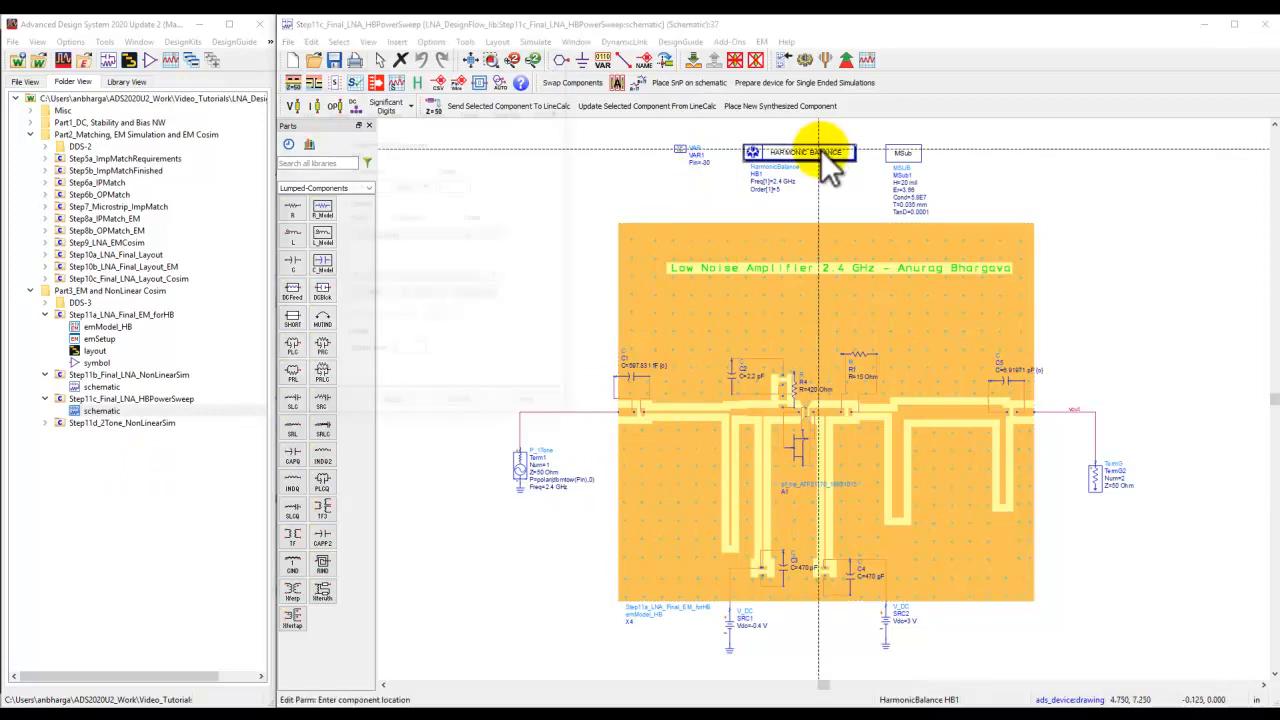
click(340, 111)
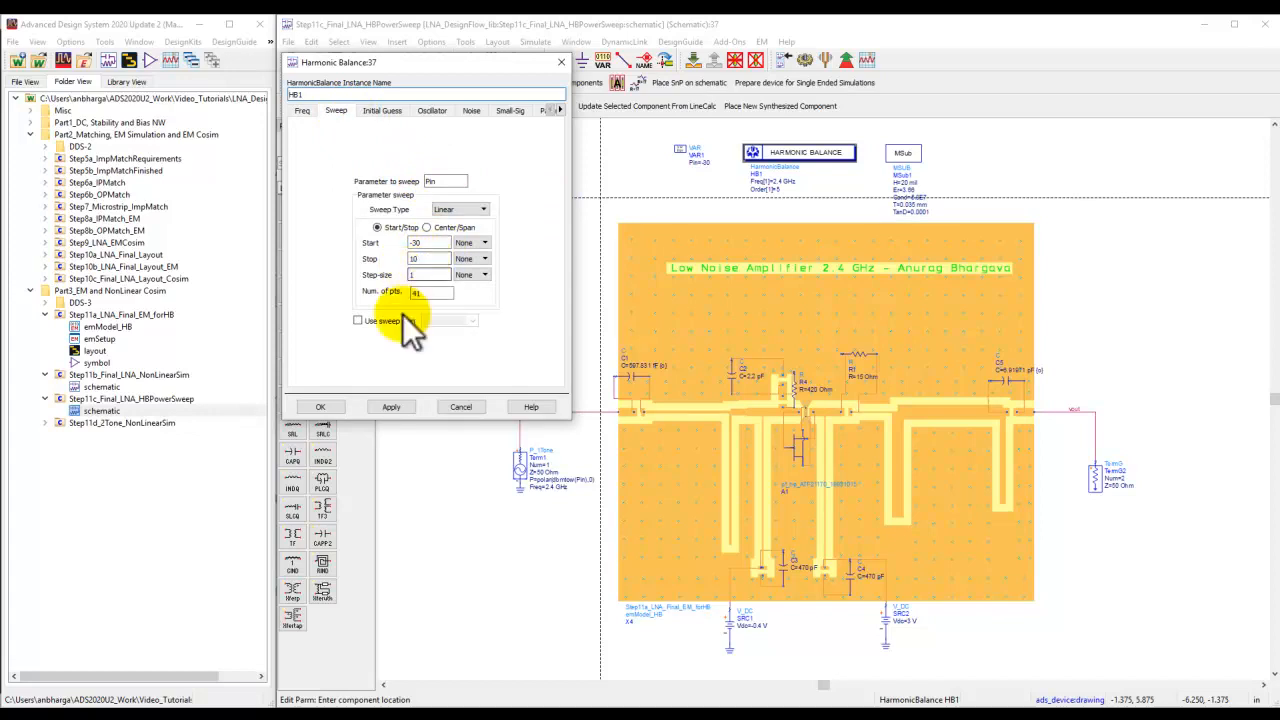
click(320, 407)
Run the harmonic balance power sweep simulation and examine the output spectrum, gain and harmonic plots in the maximized data display.
click(812, 62)
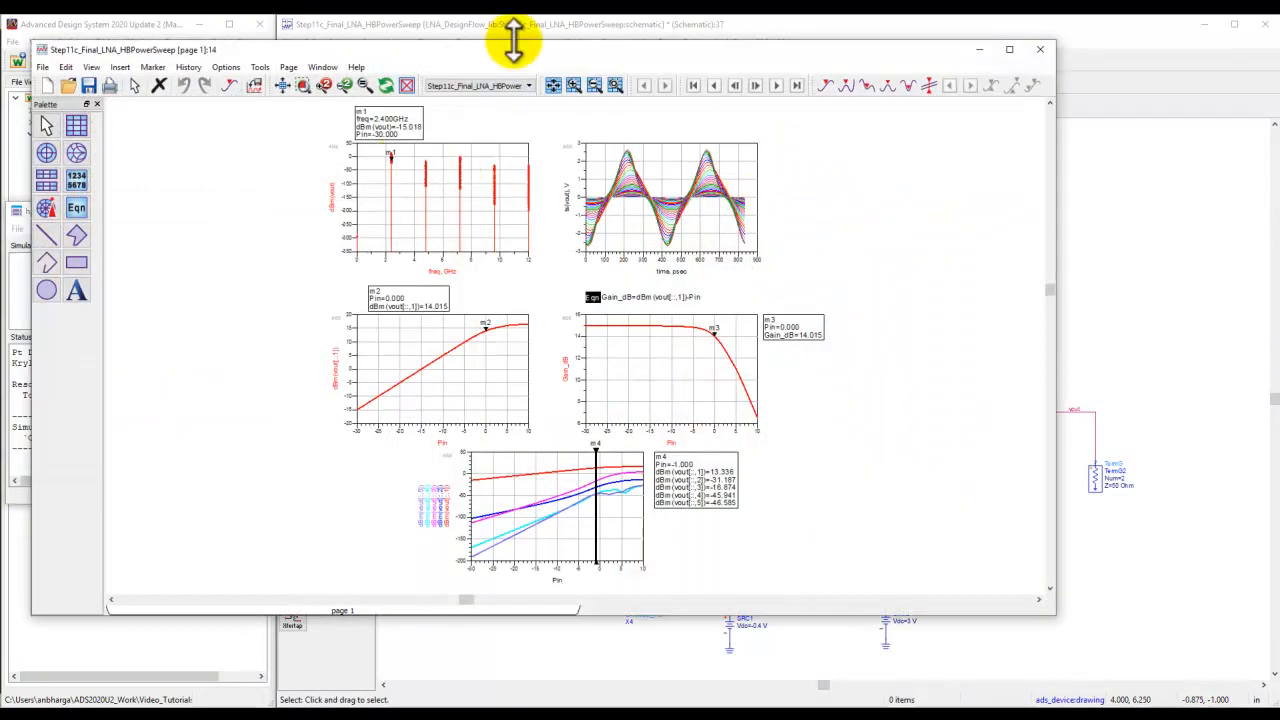
double_click(520, 49)
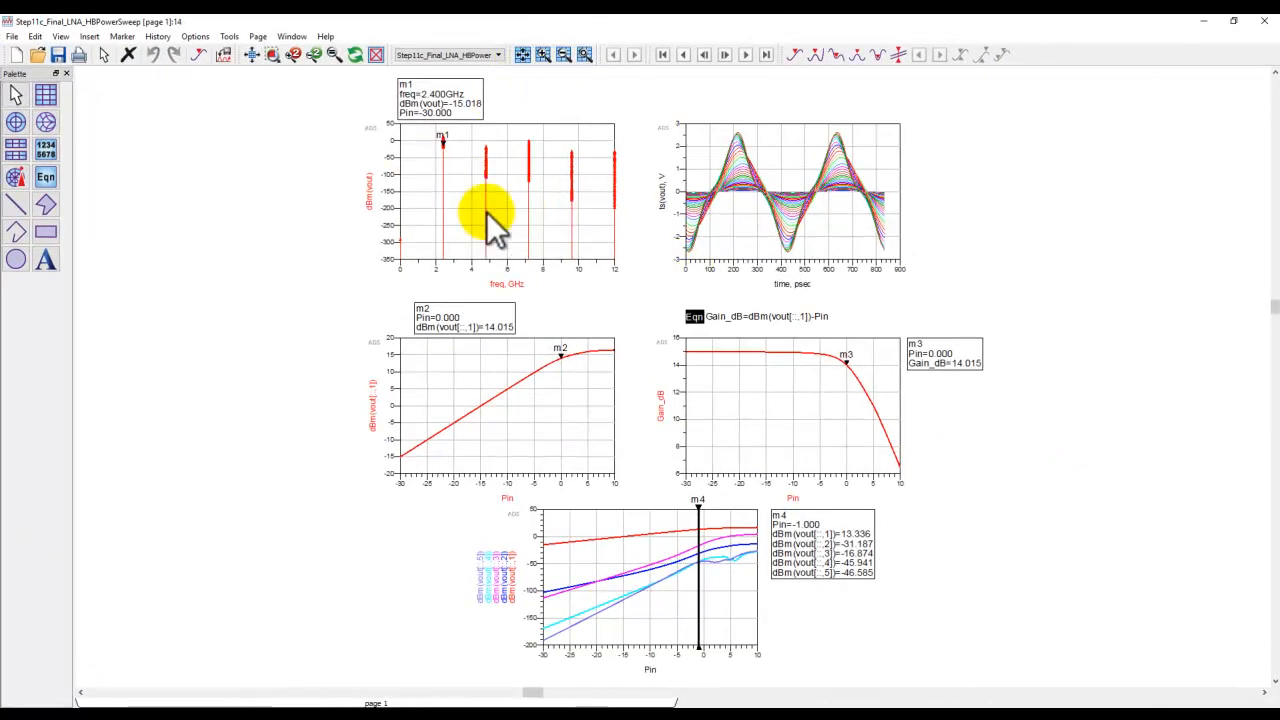
scroll(713, 470, up, 2)
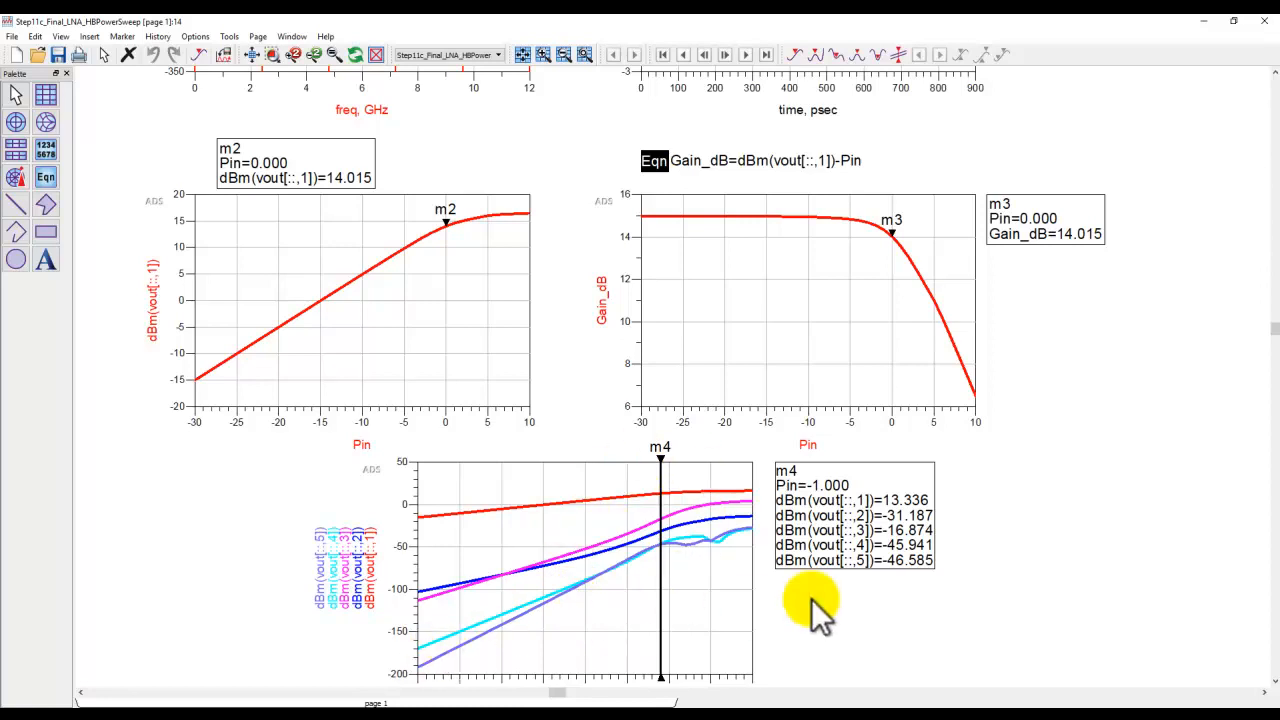
click(251, 54)
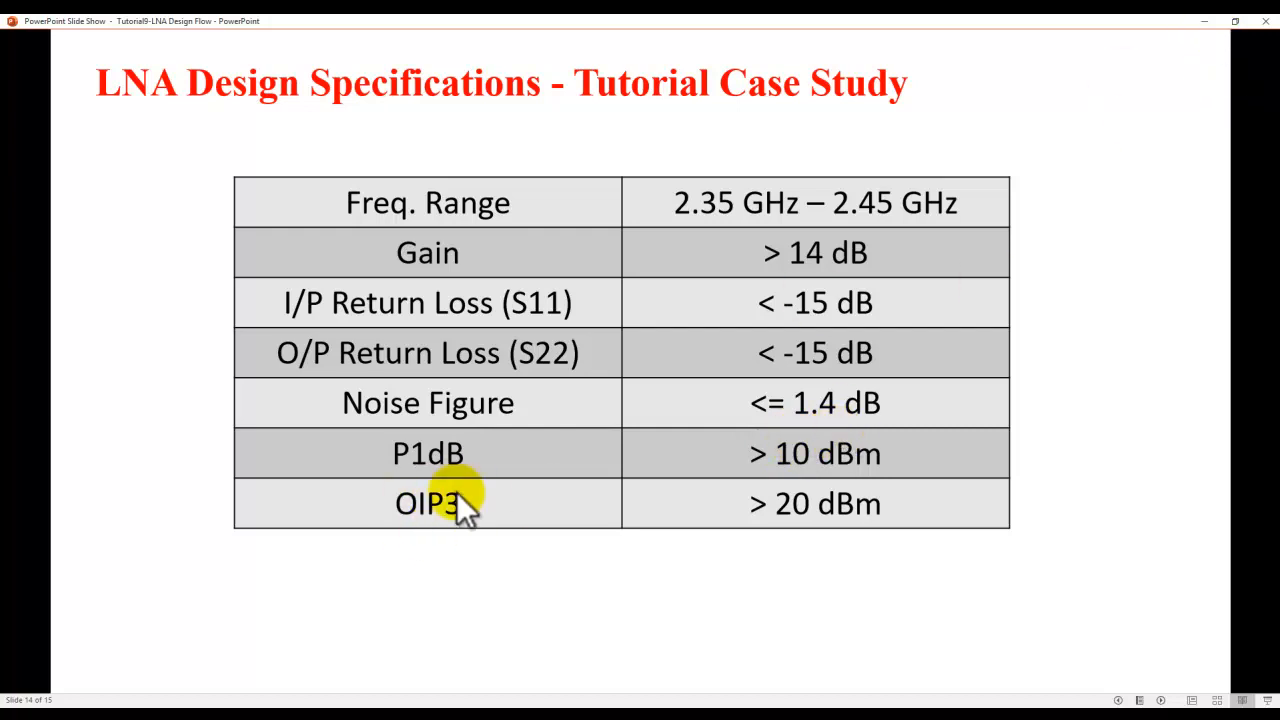
Leave the specification slide, close the power sweep data display and save changes to the Step11c schematic.
click(1205, 24)
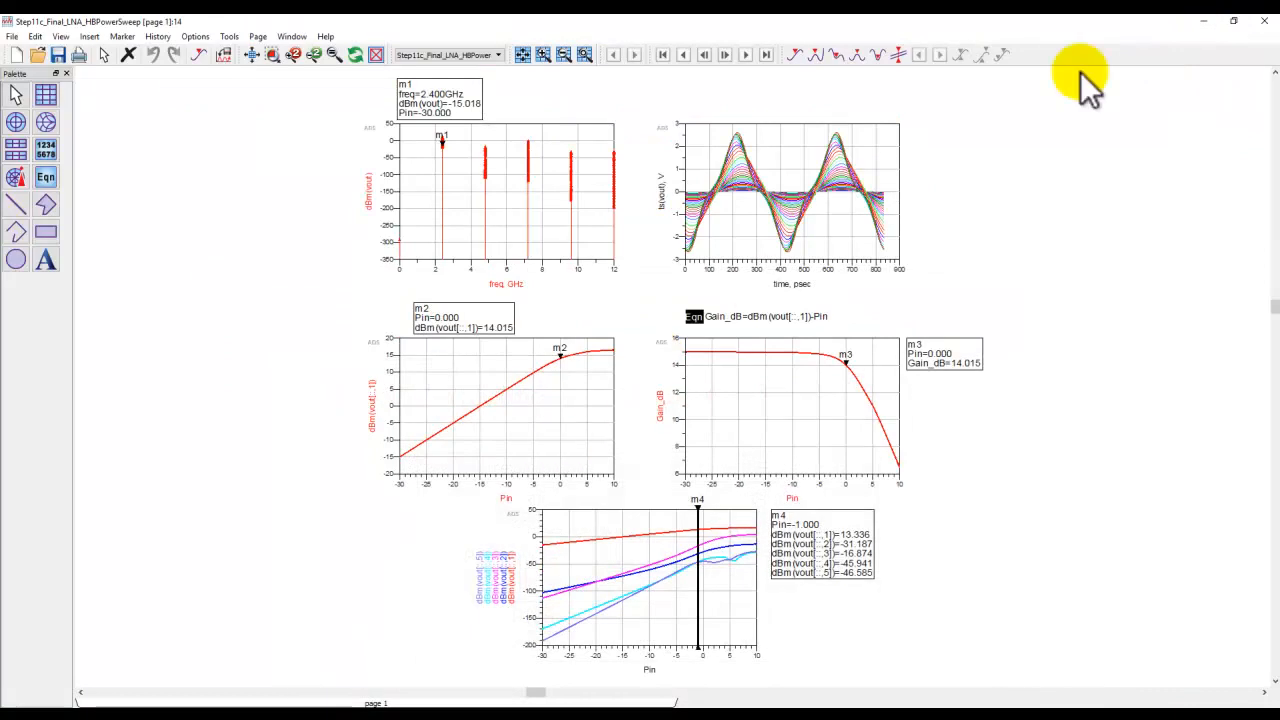
click(1263, 24)
click(1263, 24)
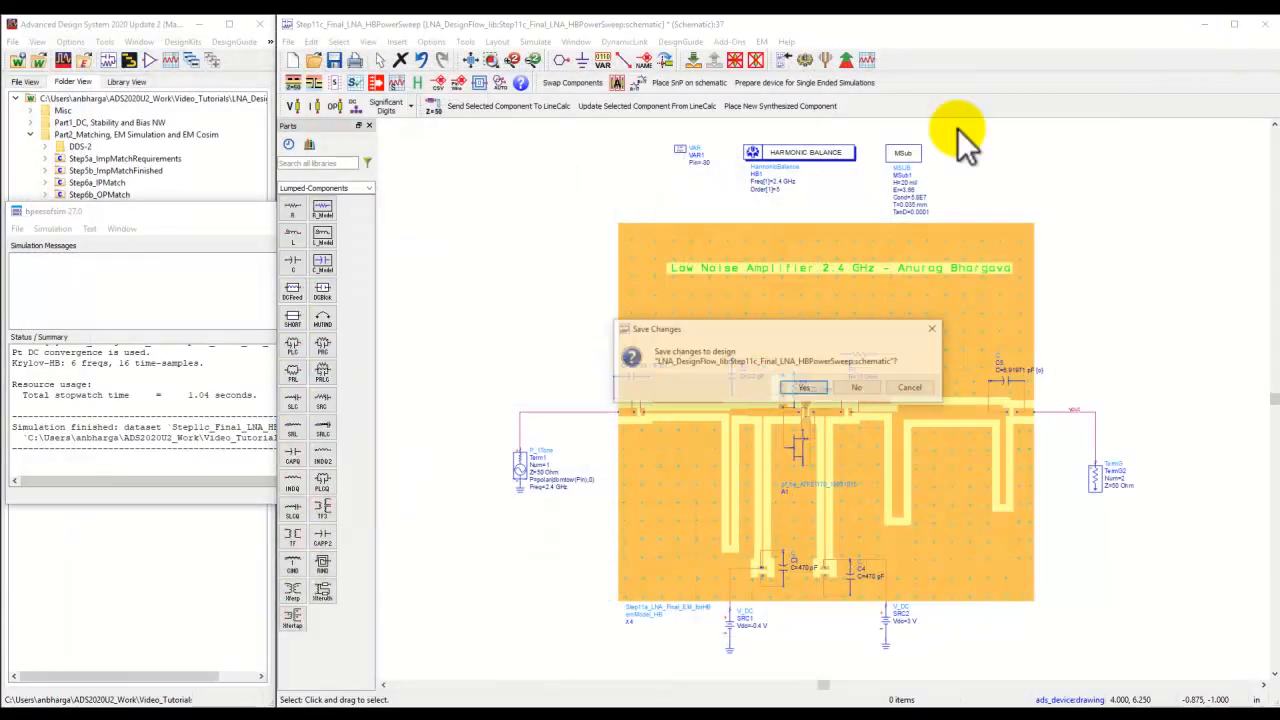
click(801, 388)
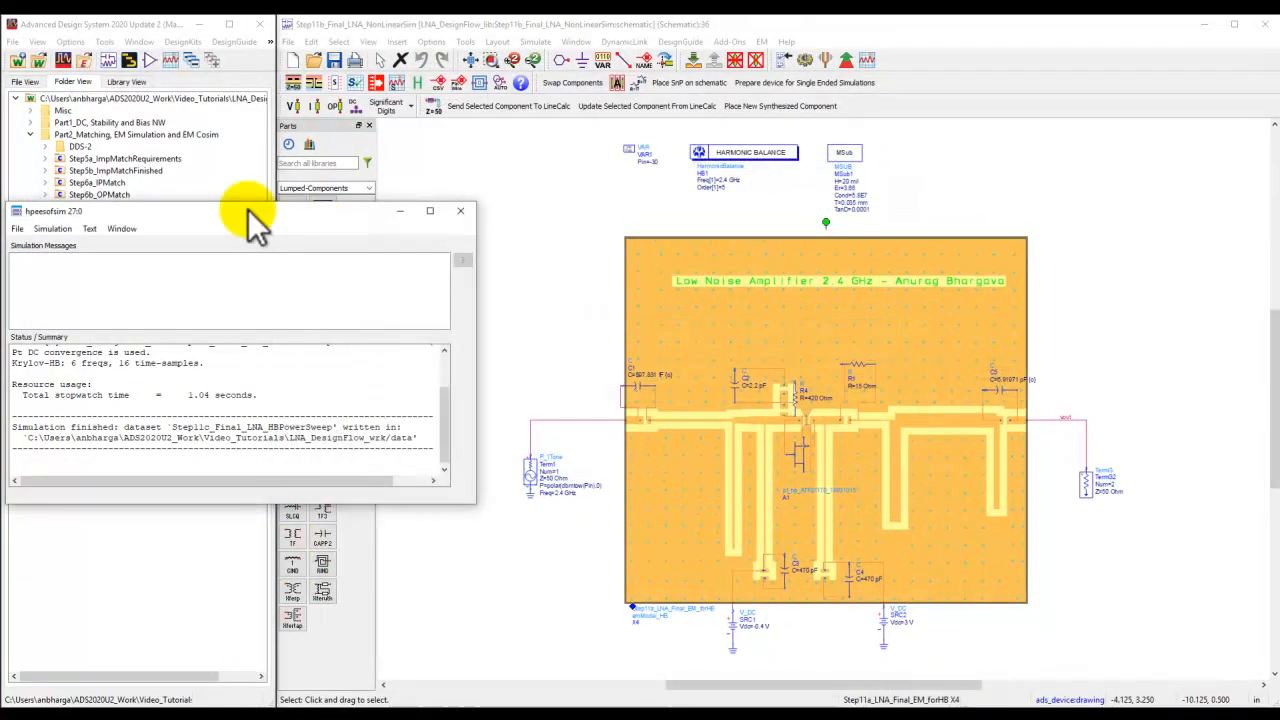
Close the simulator status window and open the Step11d_2Tone_NonLinearSim schematic in a maximized window.
click(460, 210)
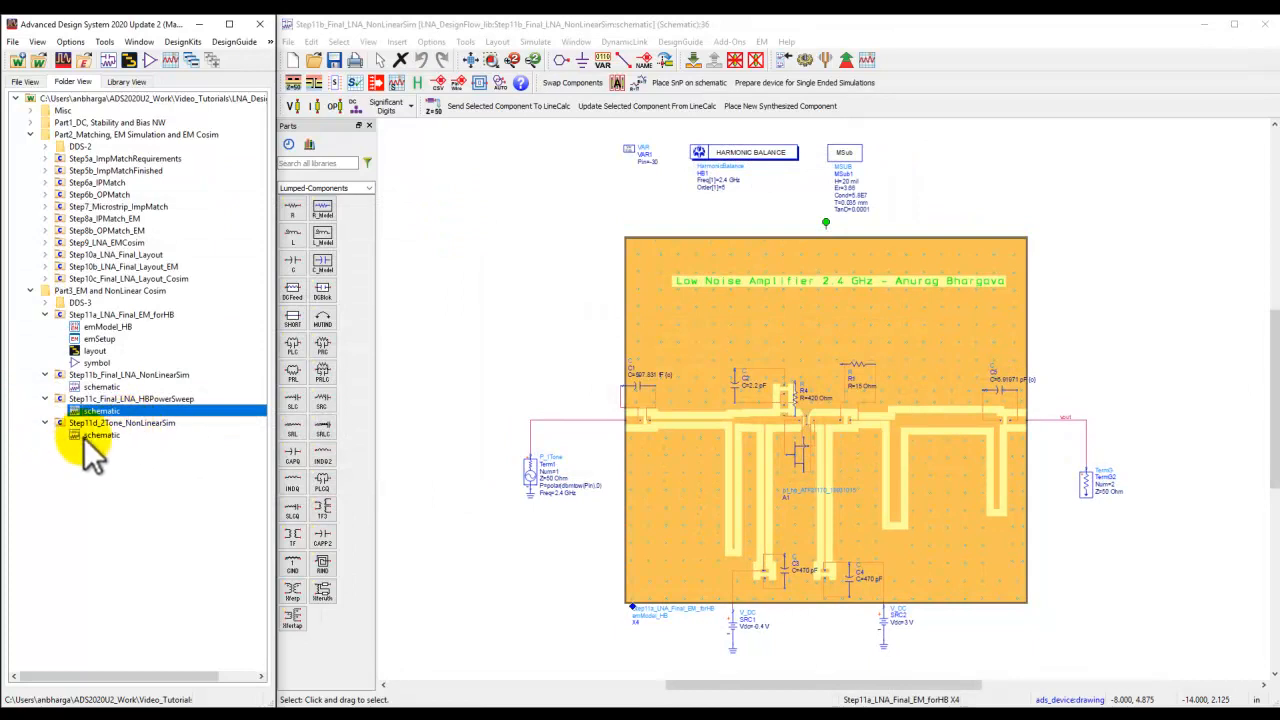
double_click(84, 437)
drag(1132, 42, 1278, 112)
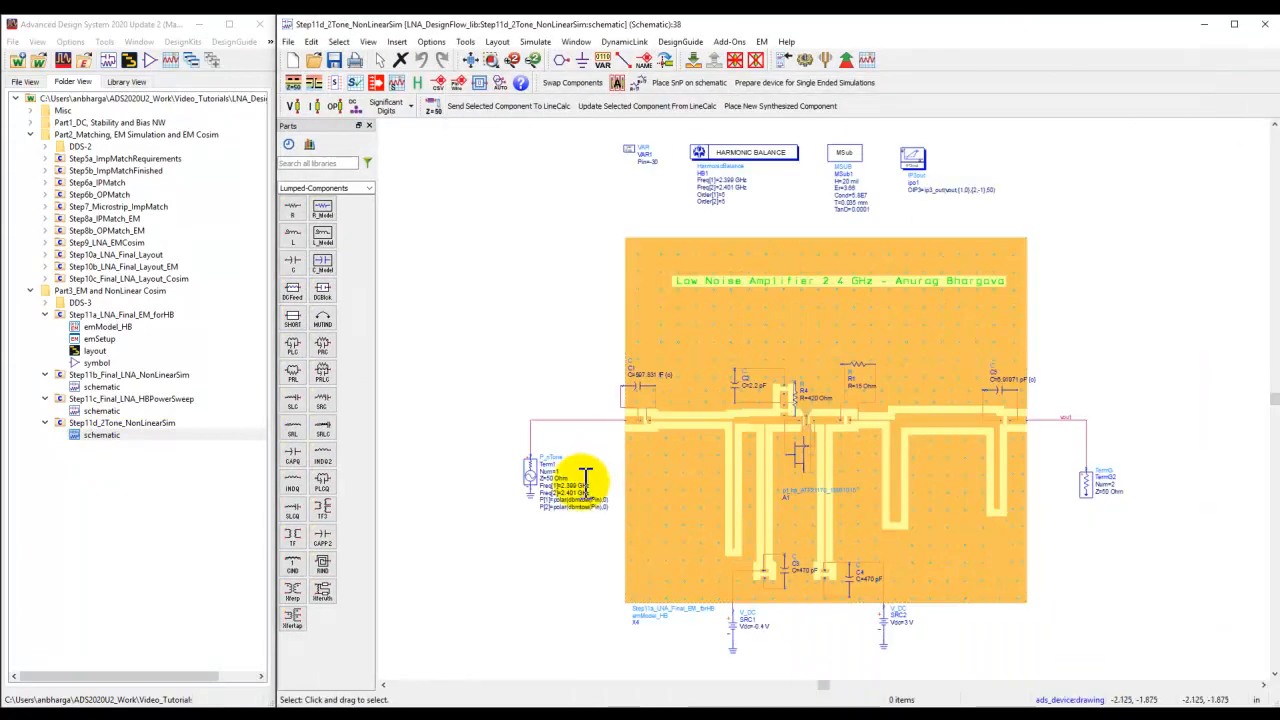
Examine the two-tone source frequencies and powers, the Harmonic Balance controller and the IP3out component.
scroll(585, 477, up, 4)
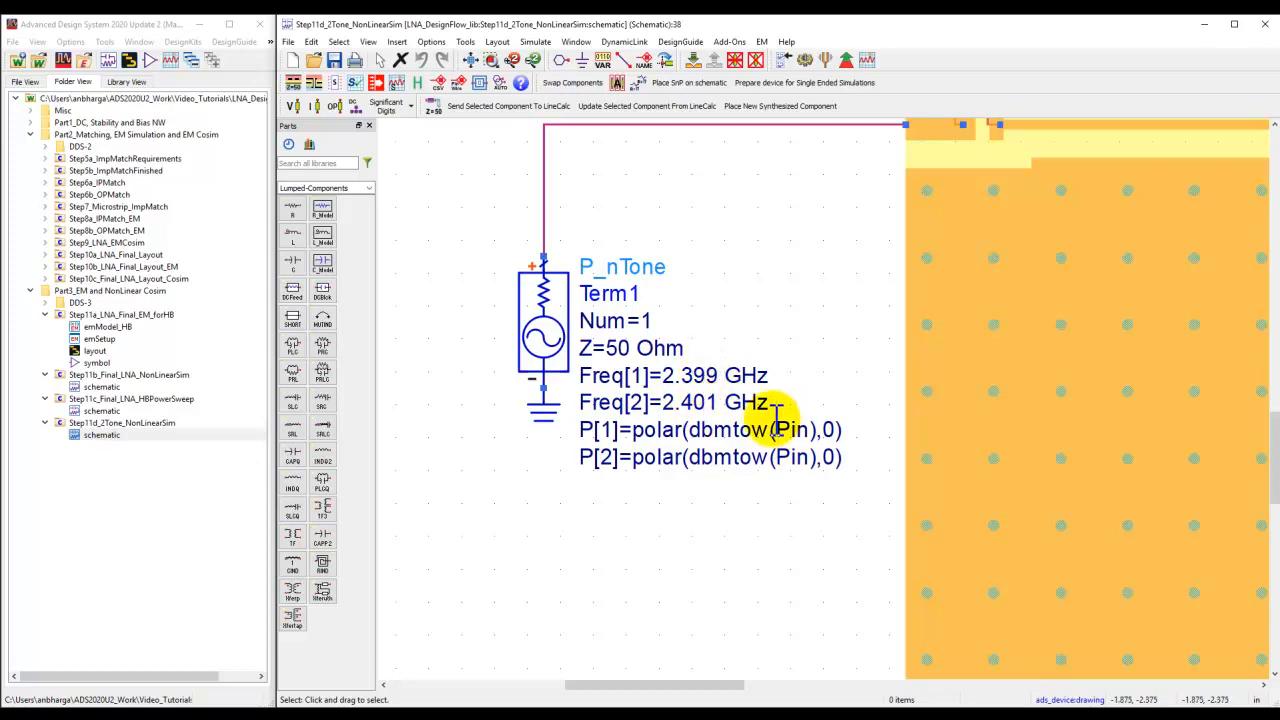
scroll(820, 275, down, 2)
drag(807, 267, 614, 614)
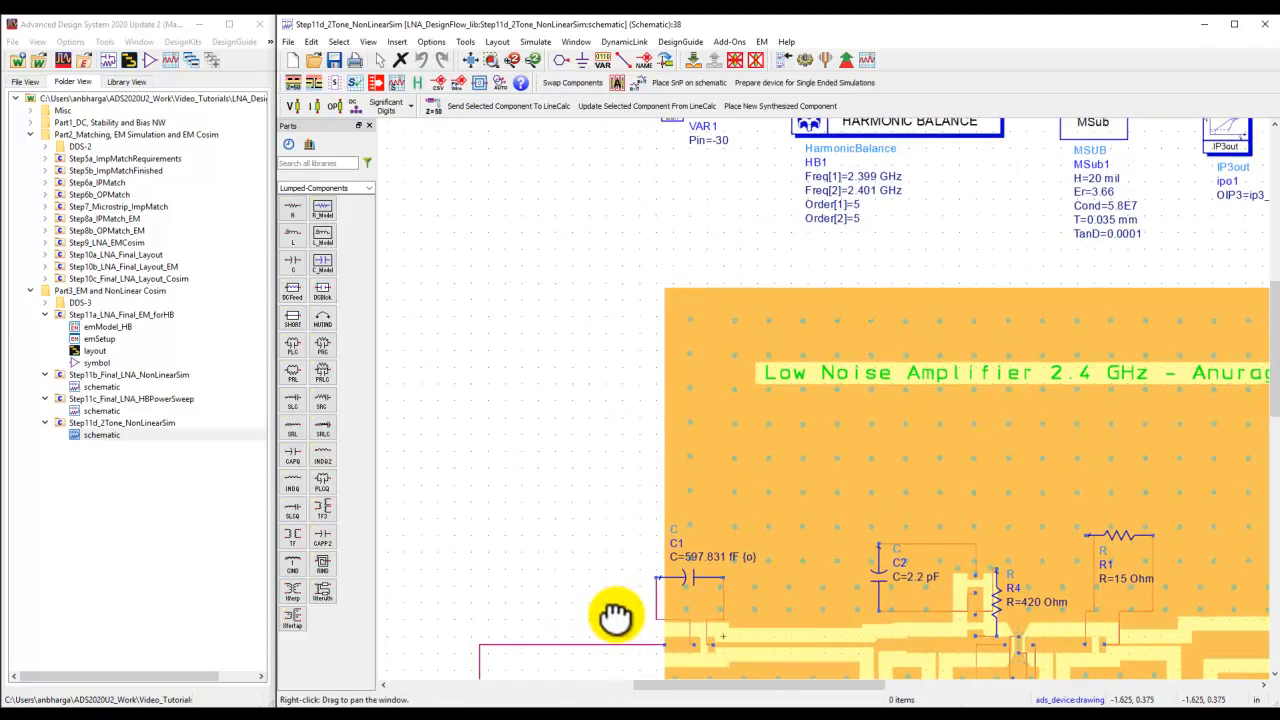
drag(737, 251, 677, 297)
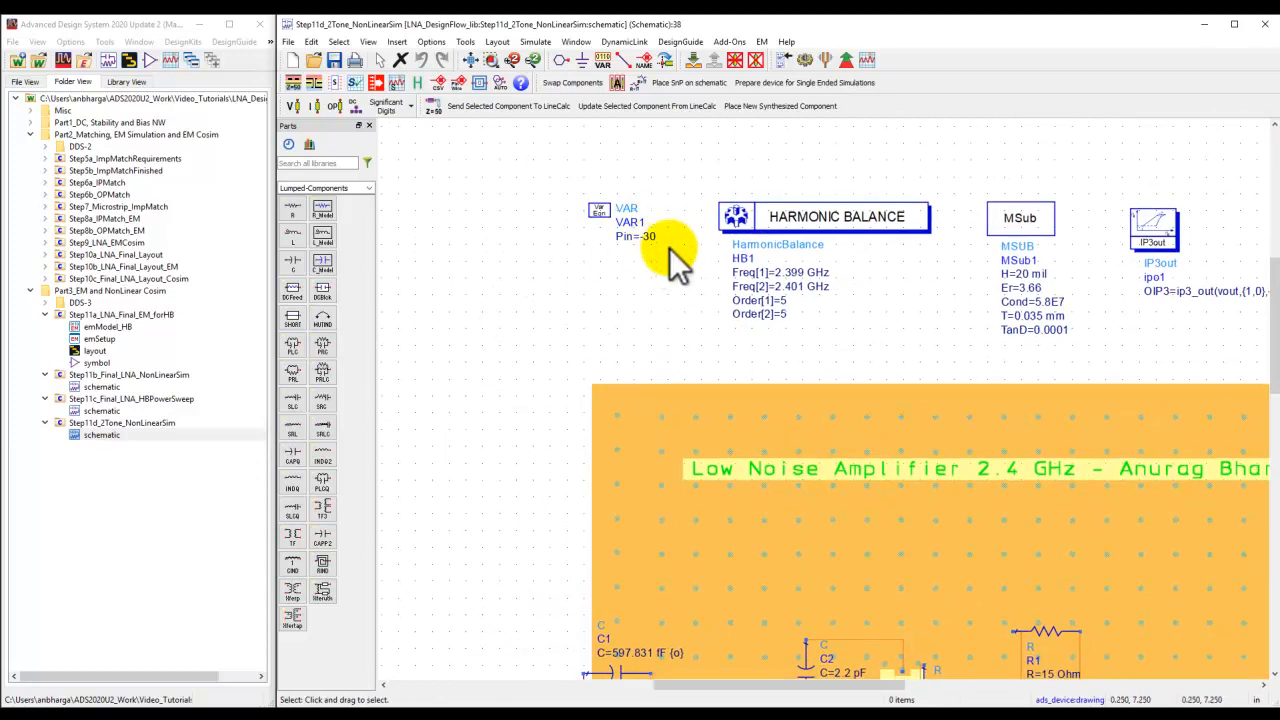
drag(1127, 317, 945, 283)
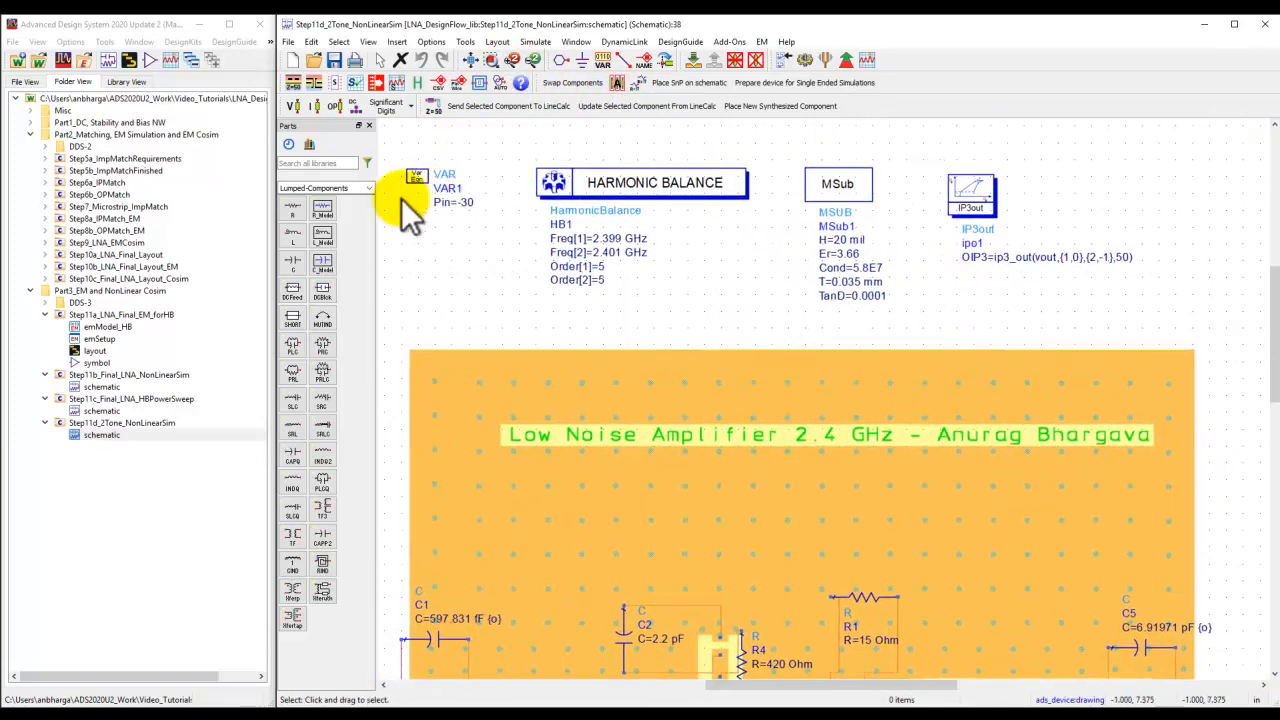
Switch the parts palette to the Simulation-HB library.
click(368, 189)
scroll(375, 310, down, 1)
scroll(378, 315, down, 2)
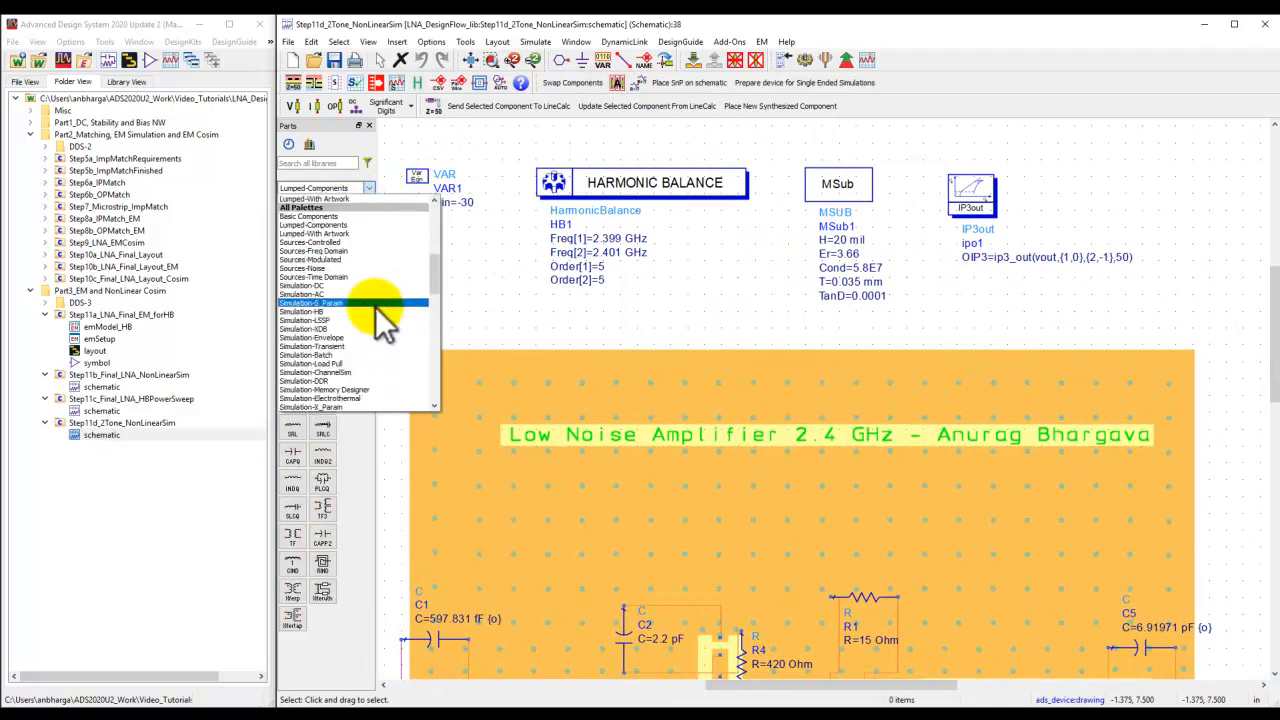
click(338, 288)
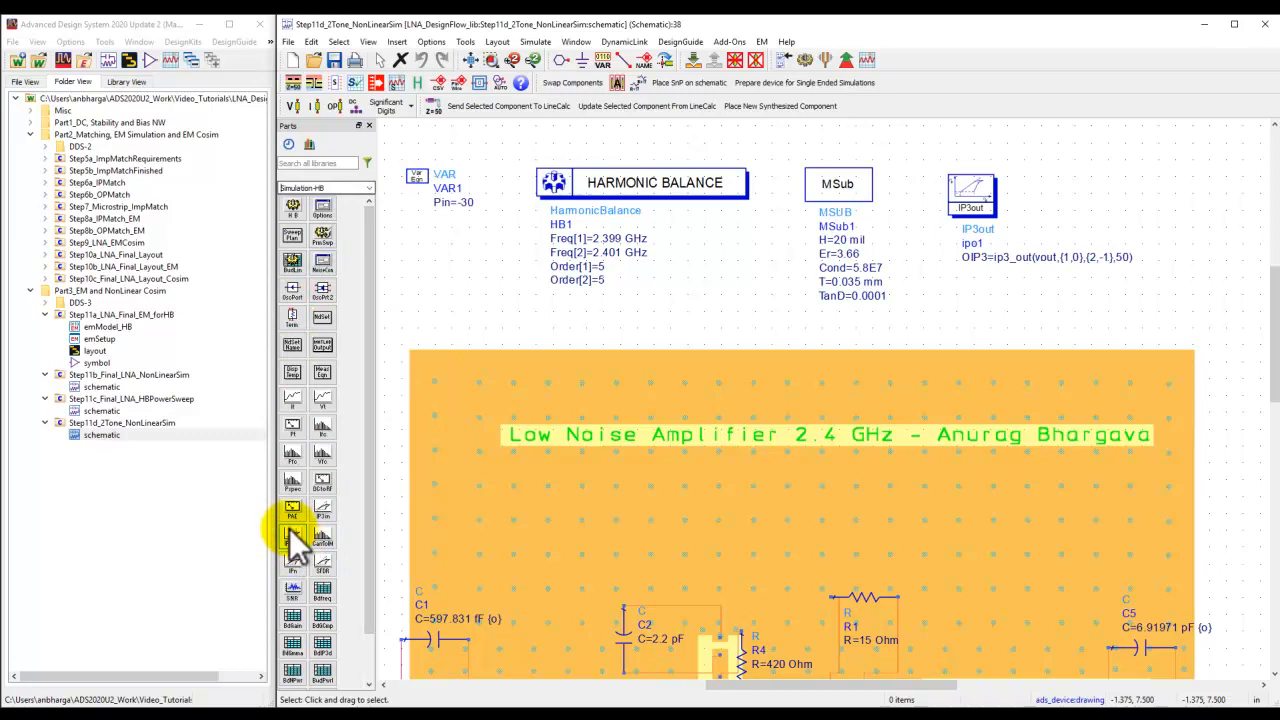
Run the two-tone harmonic balance simulation and view the intermodulation spectrum and OIP3 in the maximized data display.
scroll(992, 221, up, 3)
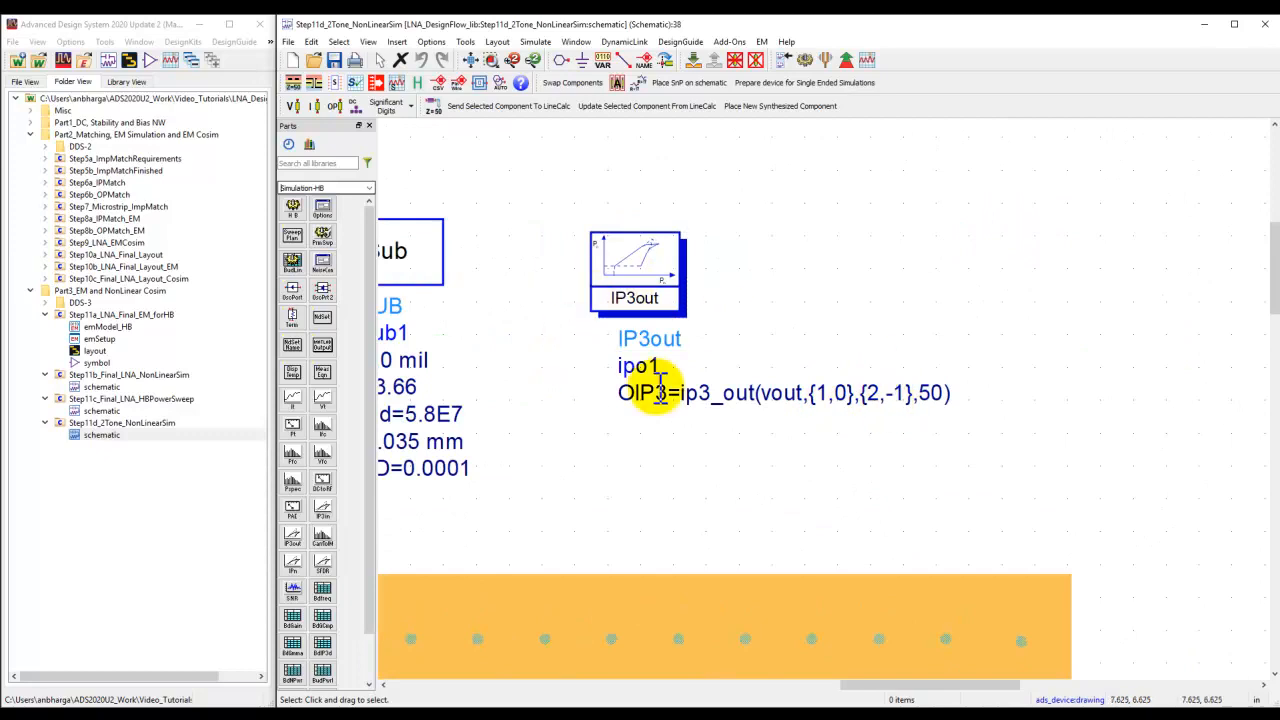
click(469, 60)
click(805, 60)
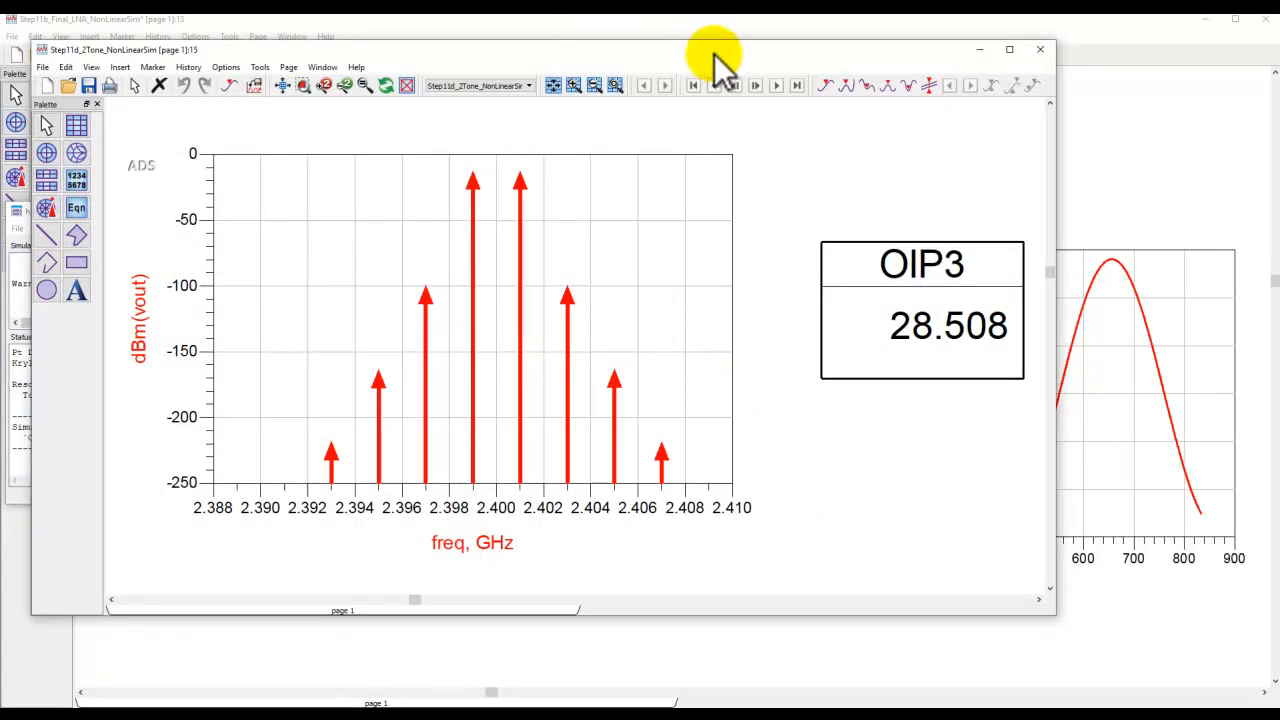
double_click(714, 50)
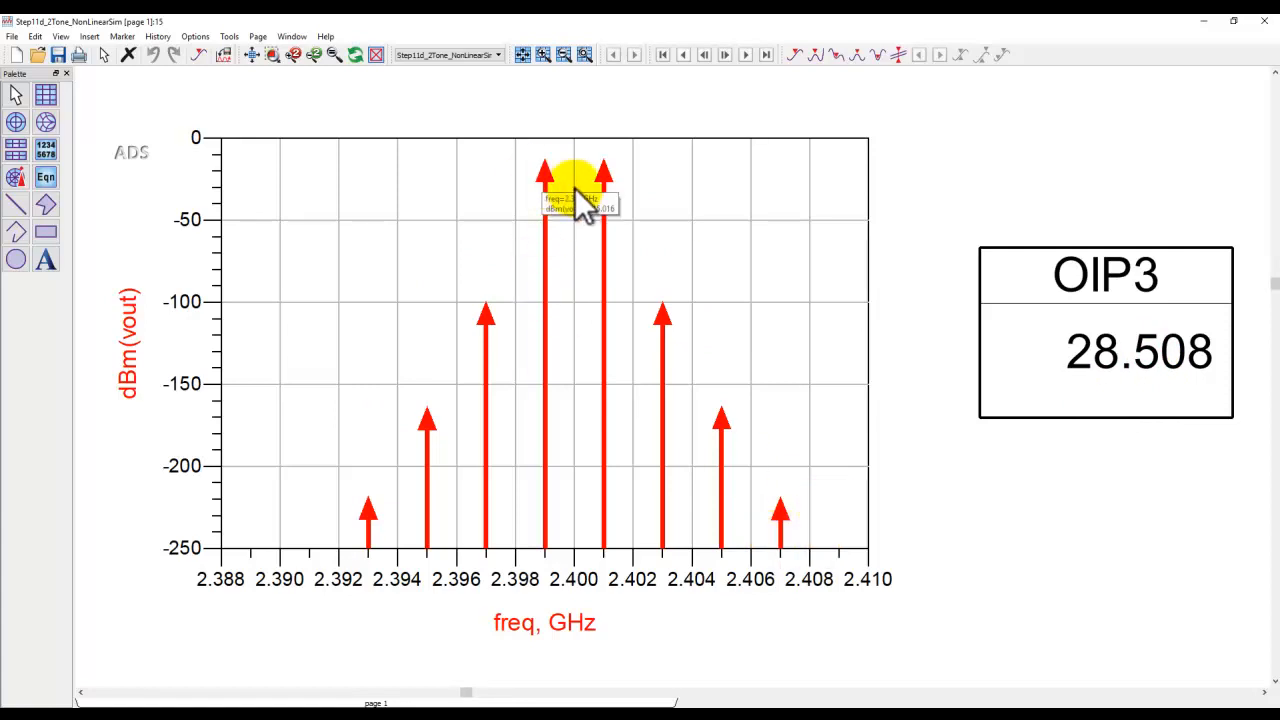
click(252, 56)
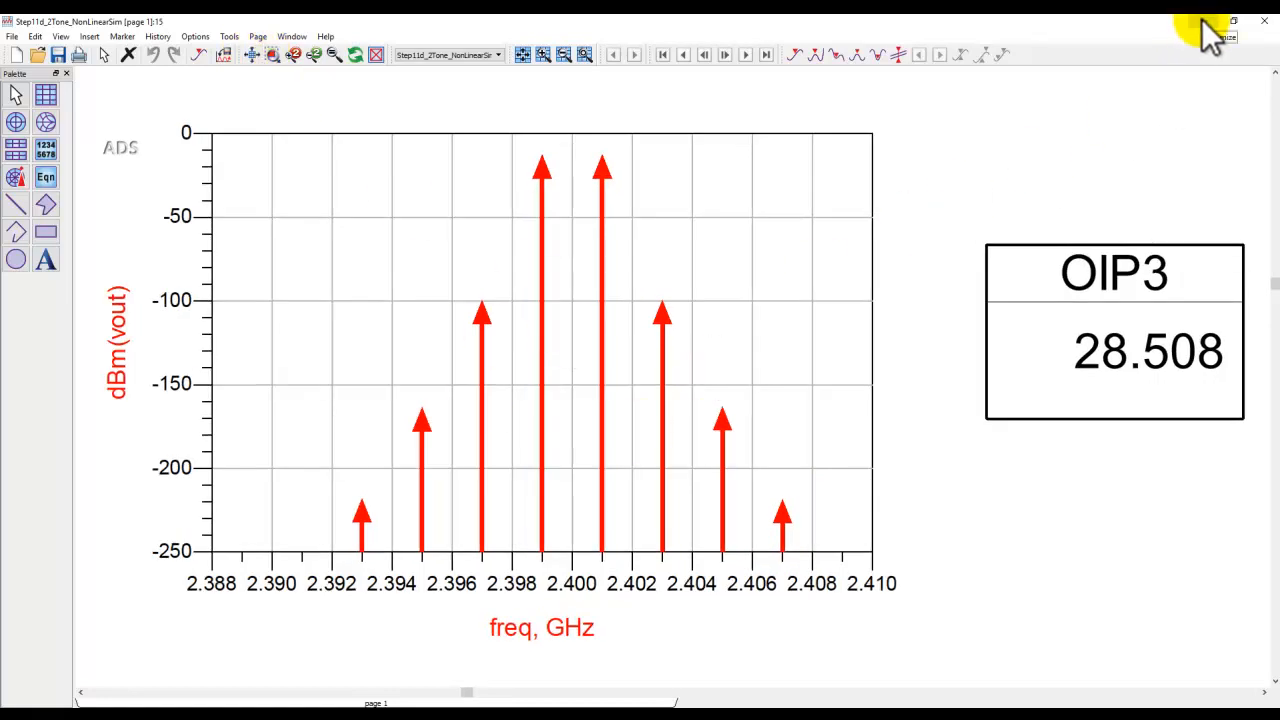
Compare the OIP3 result with the specification slide, then close the two-tone data display.
click(570, 716)
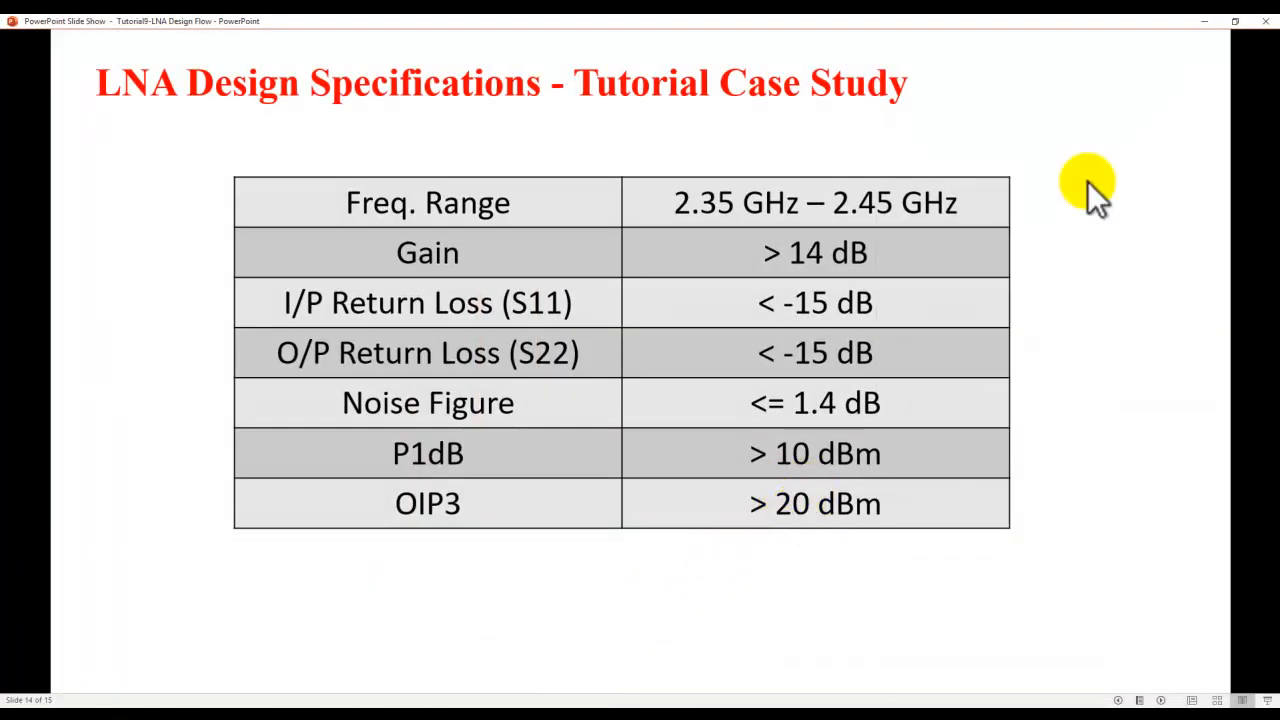
click(1205, 21)
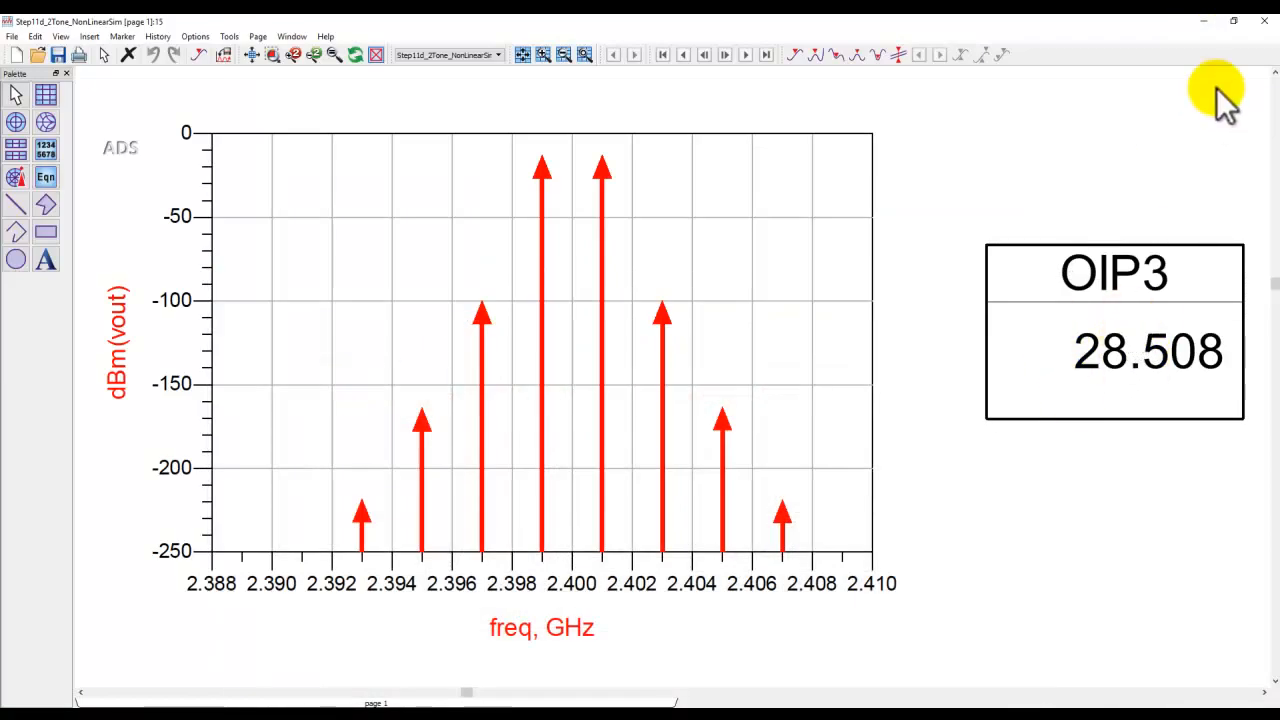
click(1265, 21)
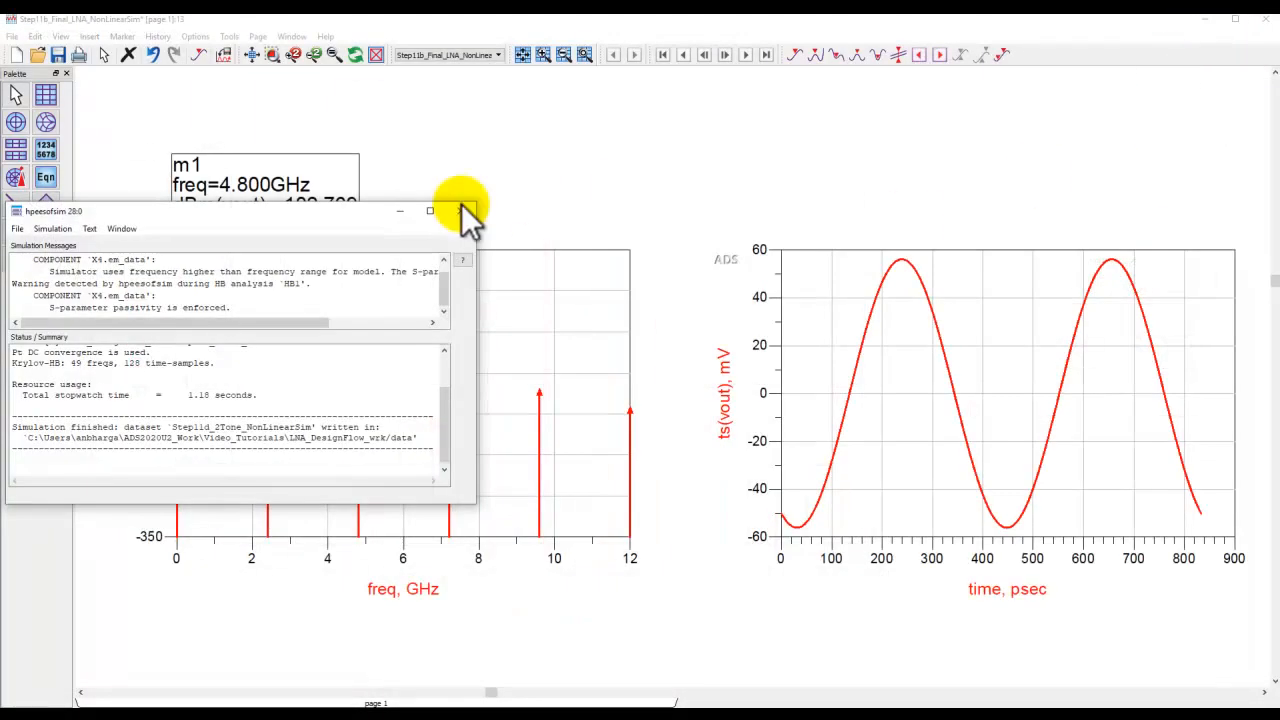
Close the simulator status window, the Step11b data display and the Step11d and Step11b schematic windows.
click(460, 210)
click(1265, 19)
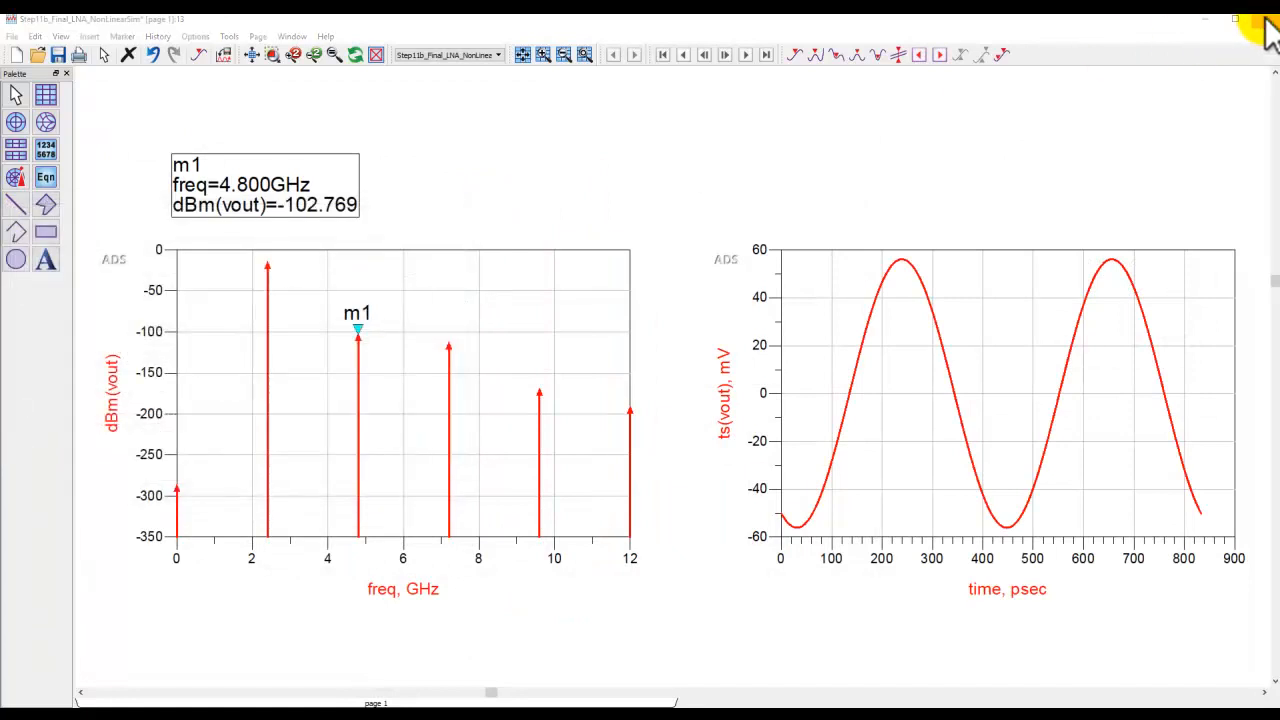
click(636, 382)
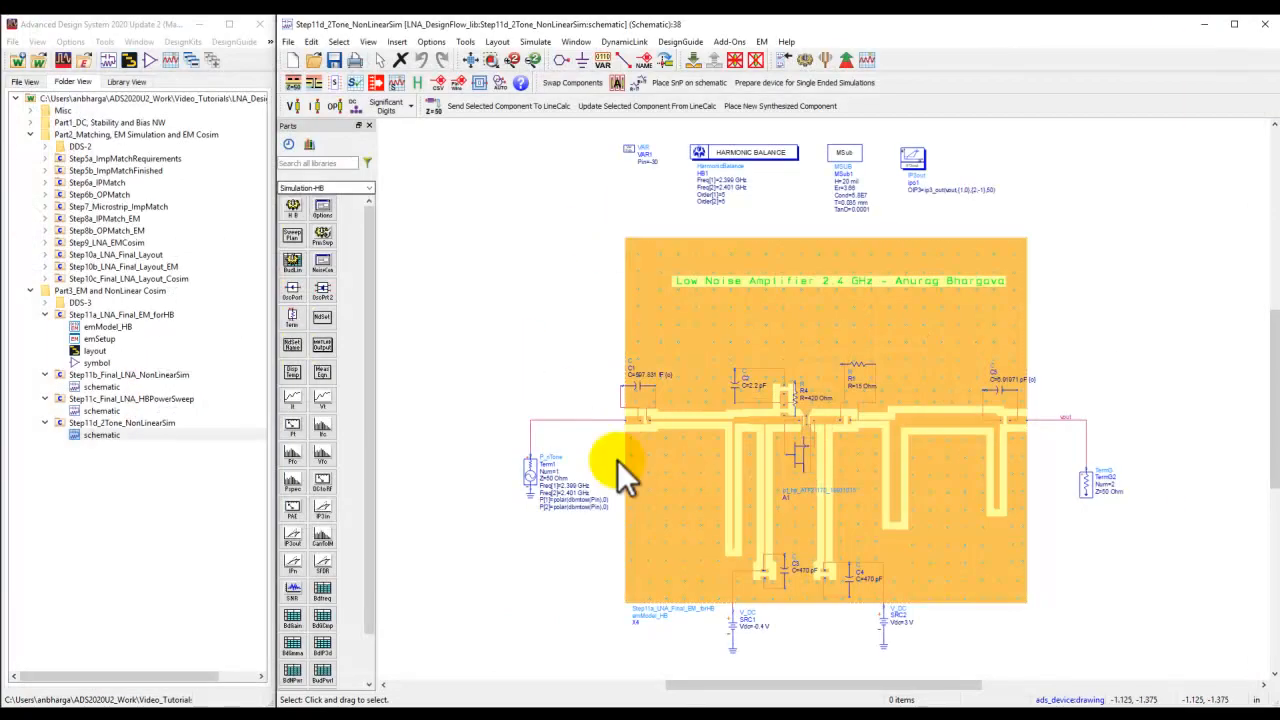
click(1265, 23)
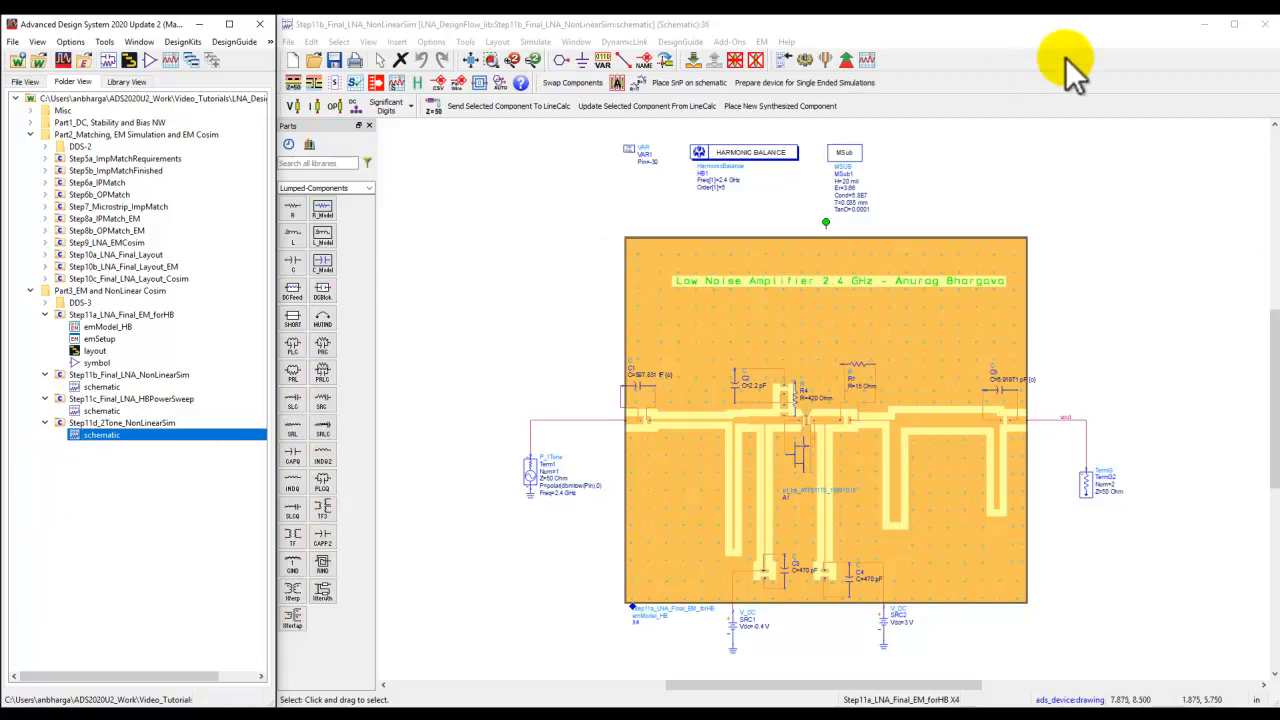
click(1264, 25)
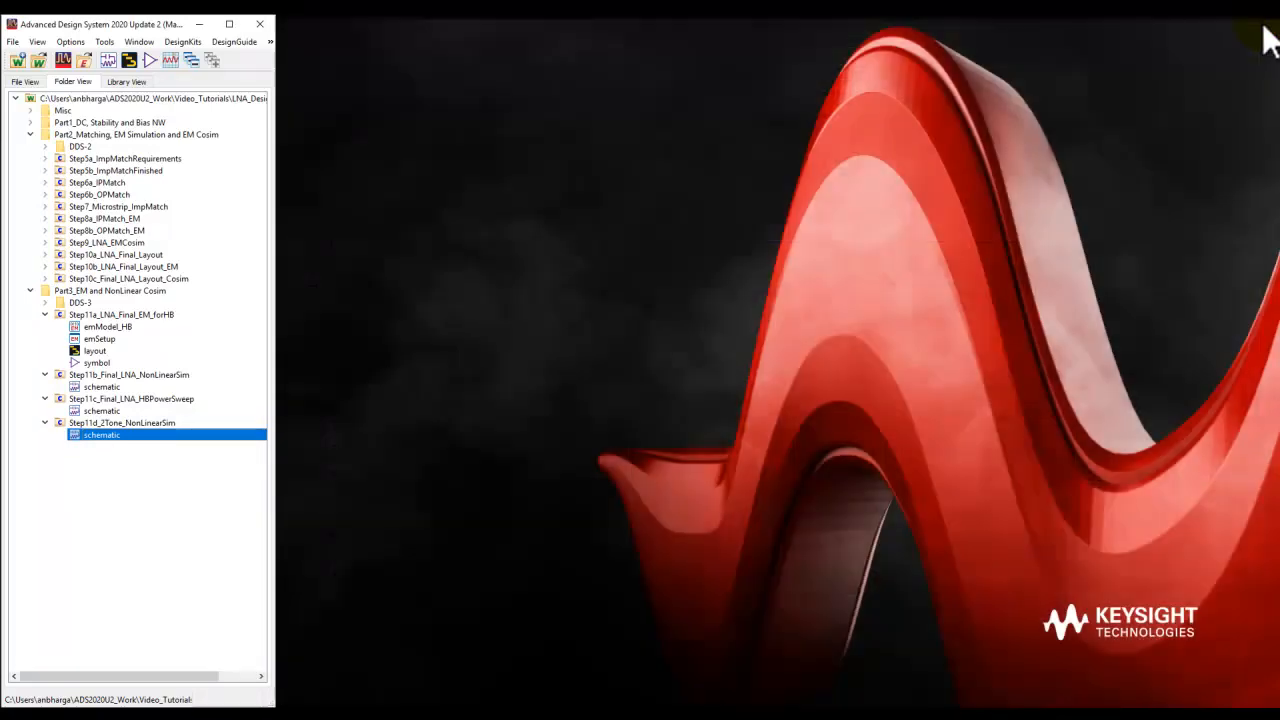
Open the Step11c schematic and compute circuit excitation for the EM model instance by running the DC/AC/HB/Tran/Envelope simulation.
double_click(92, 410)
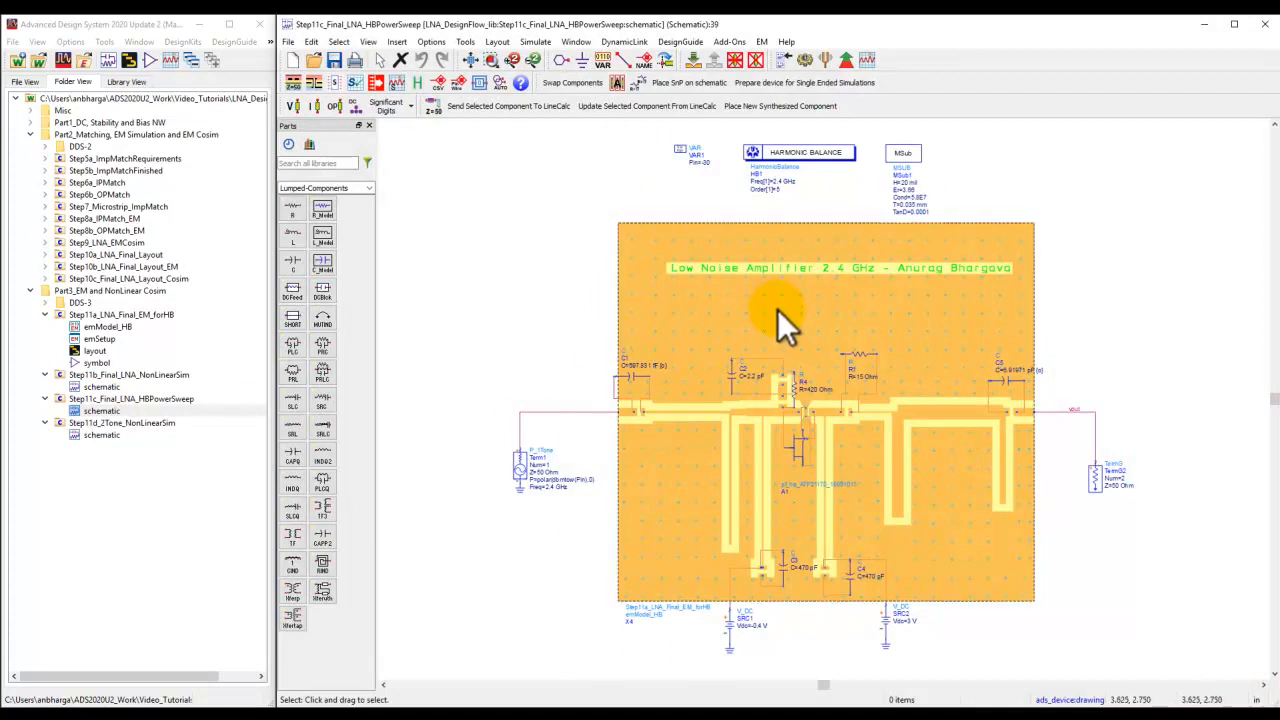
mouse_move(529, 483)
mouse_down()
mouse_move(554, 465)
mouse_move(541, 470)
mouse_up()
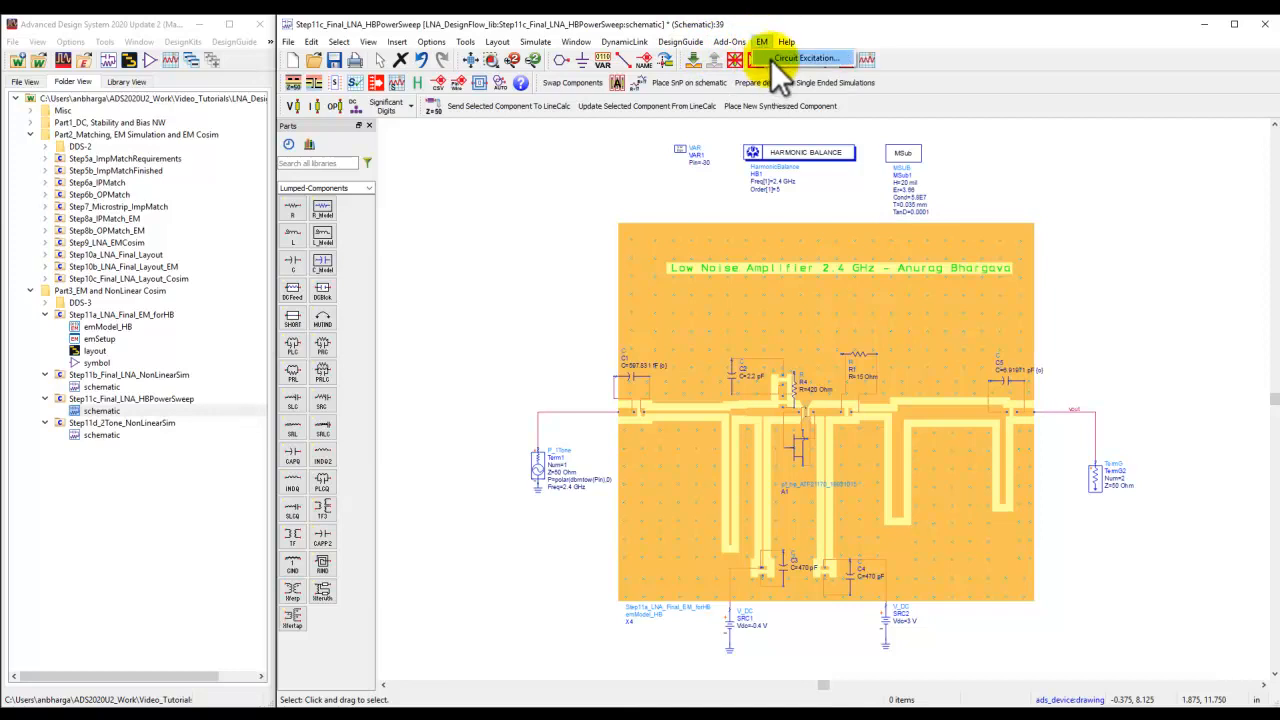
click(772, 59)
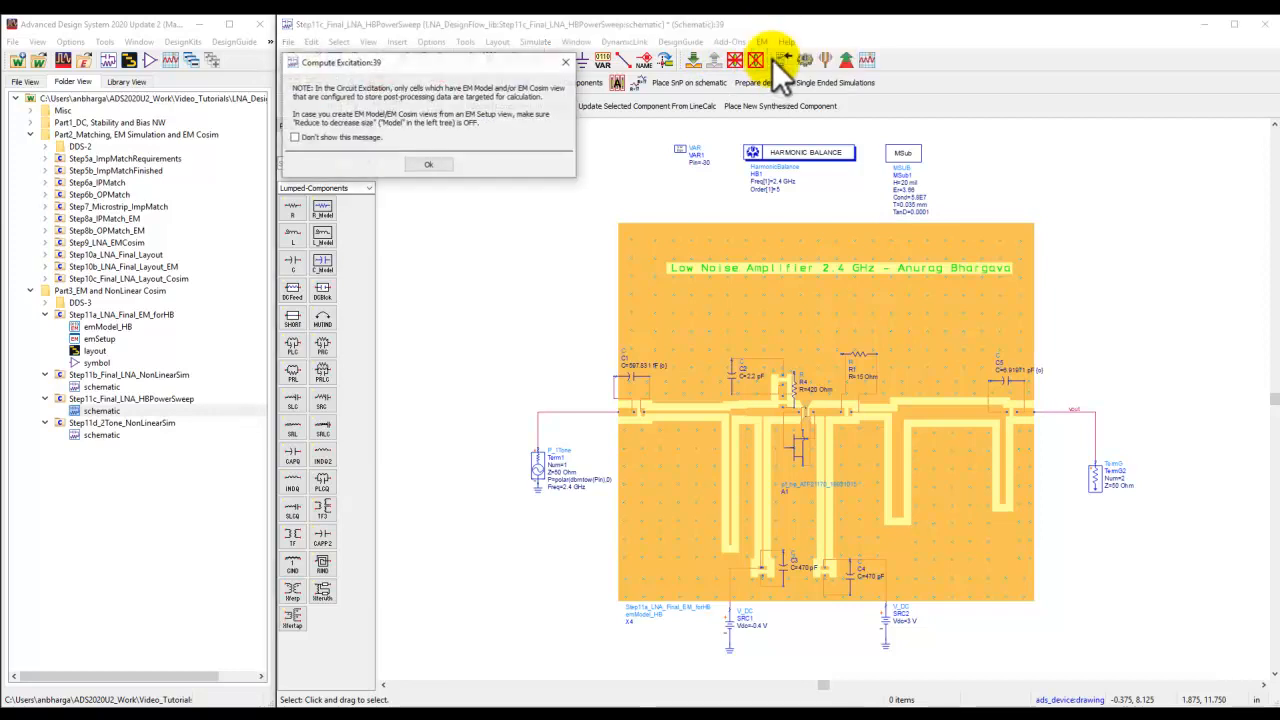
click(430, 165)
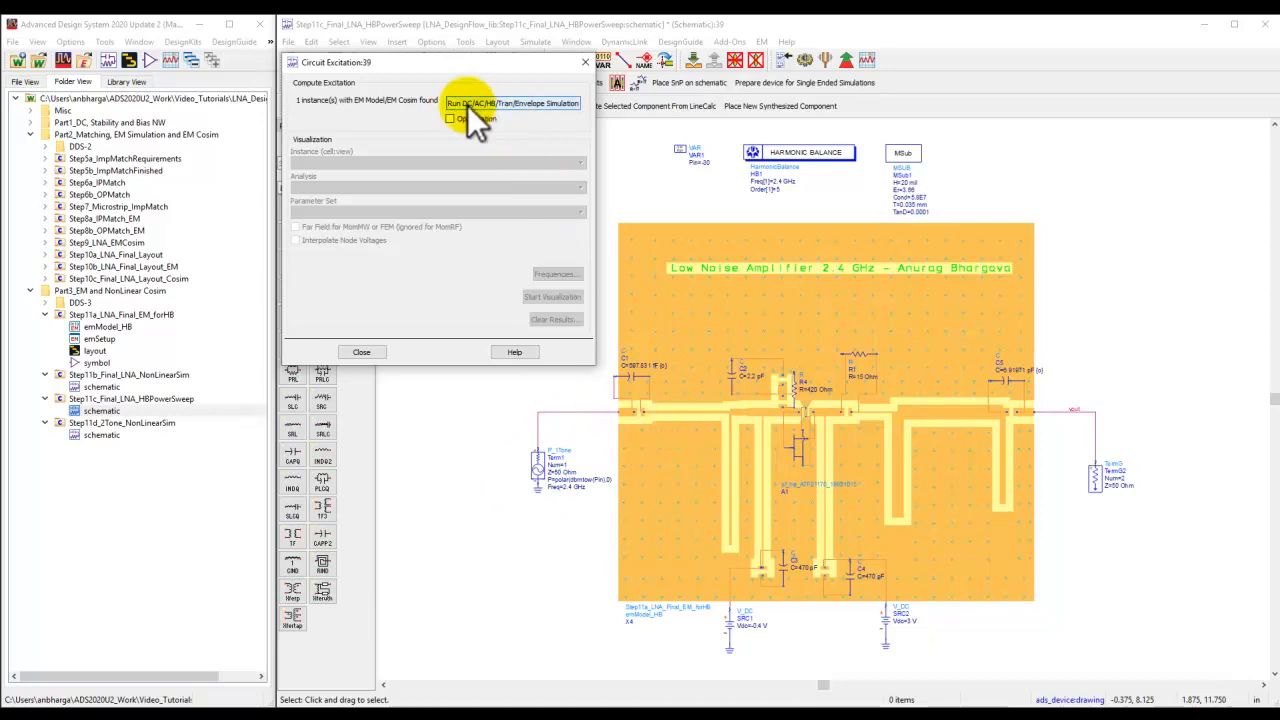
click(534, 103)
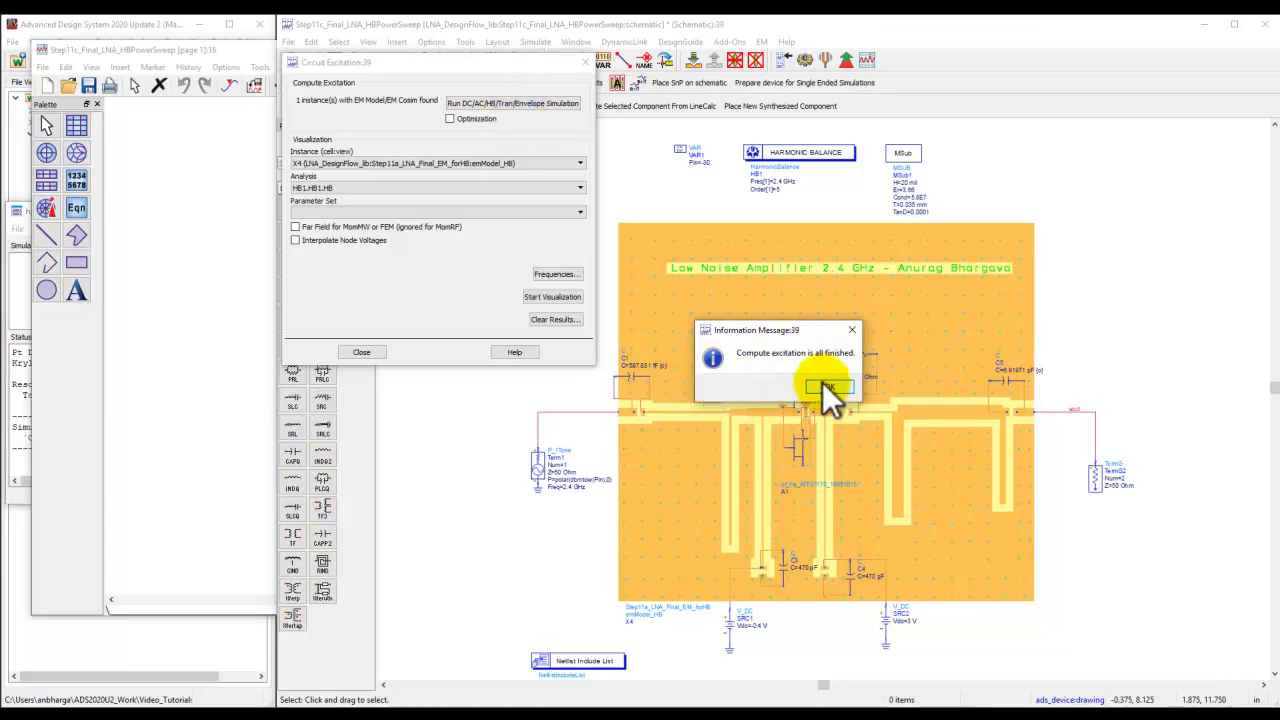
click(821, 386)
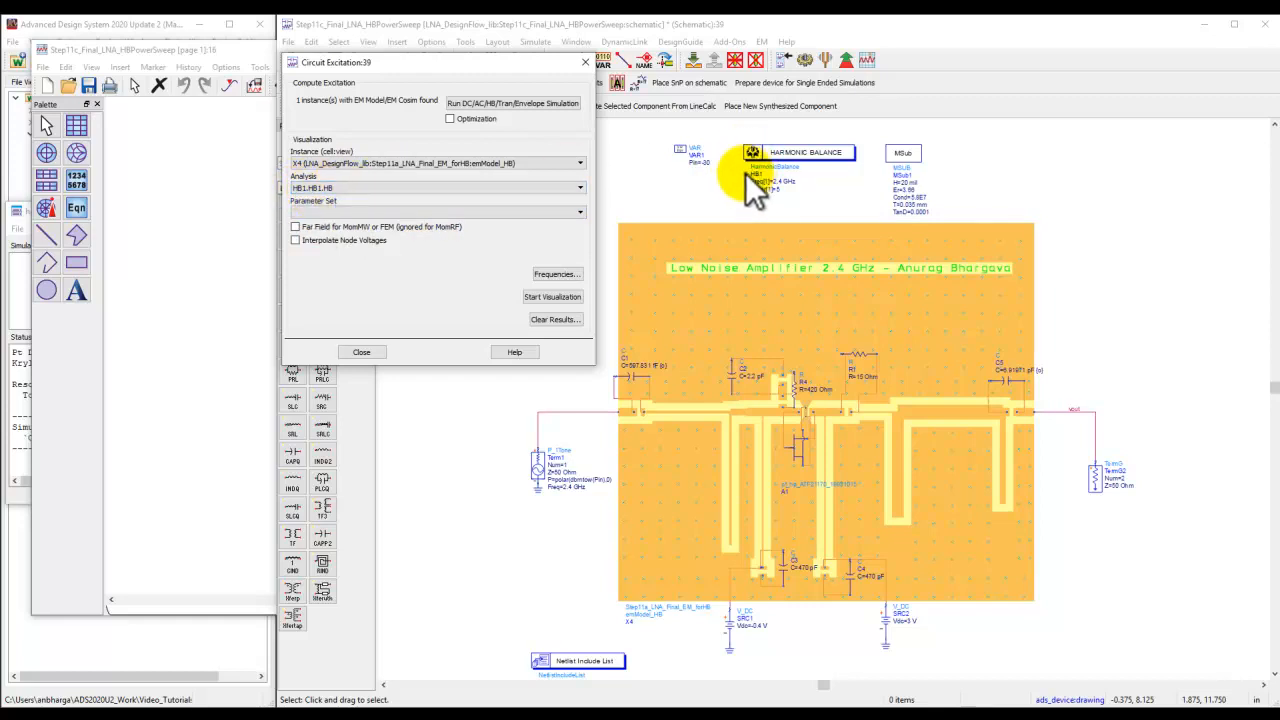
Start the circuit excitation visualization, accept the frequency confirmation and notice, and maximize the 3D visualization window.
click(556, 297)
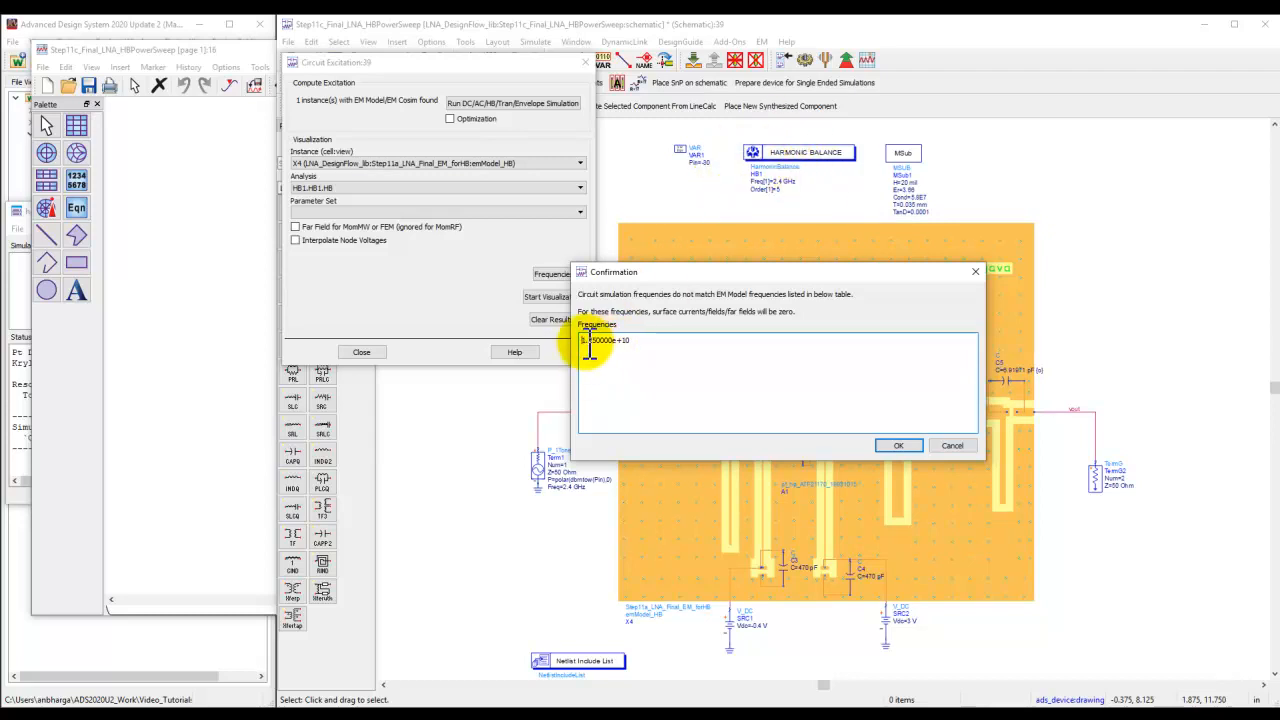
click(886, 444)
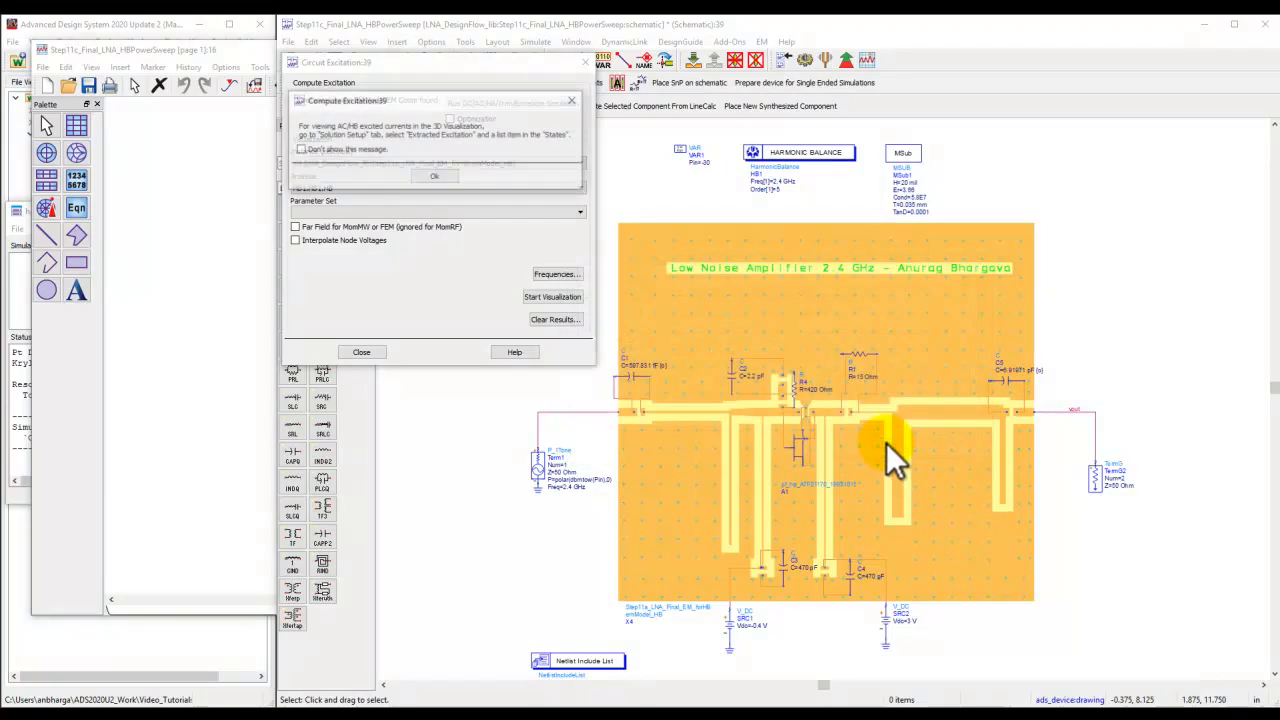
click(434, 174)
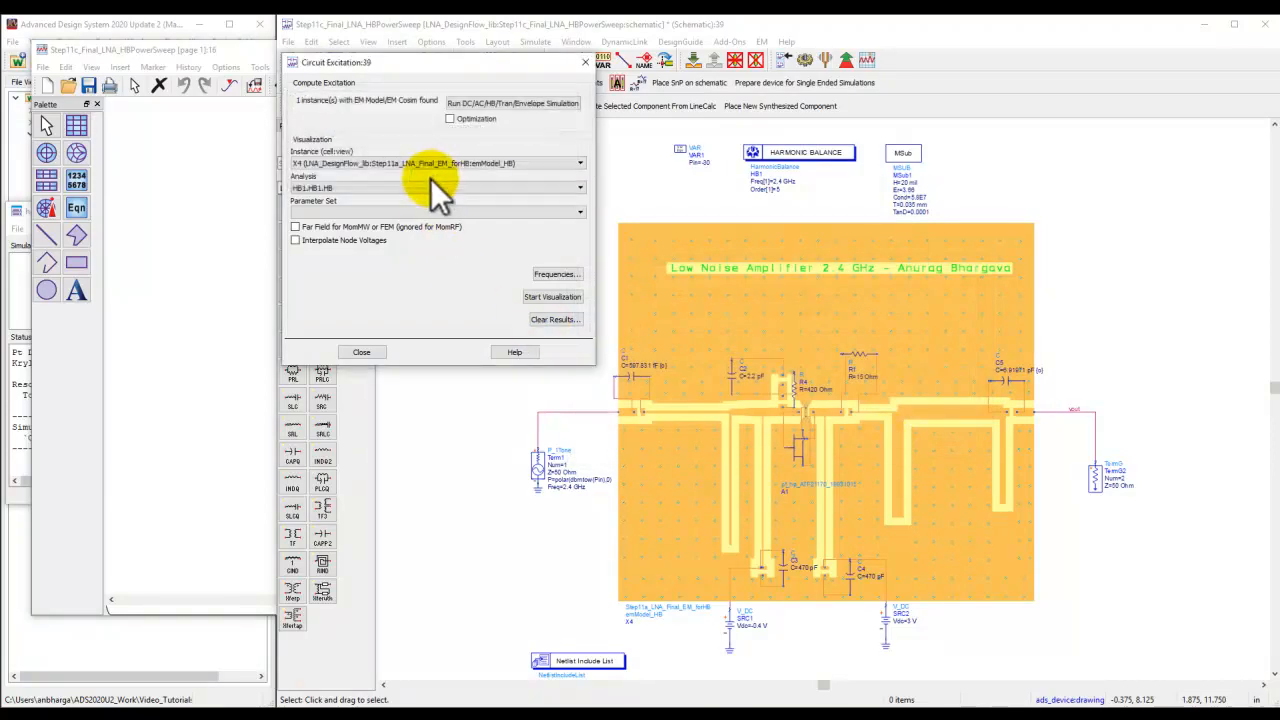
click(428, 272)
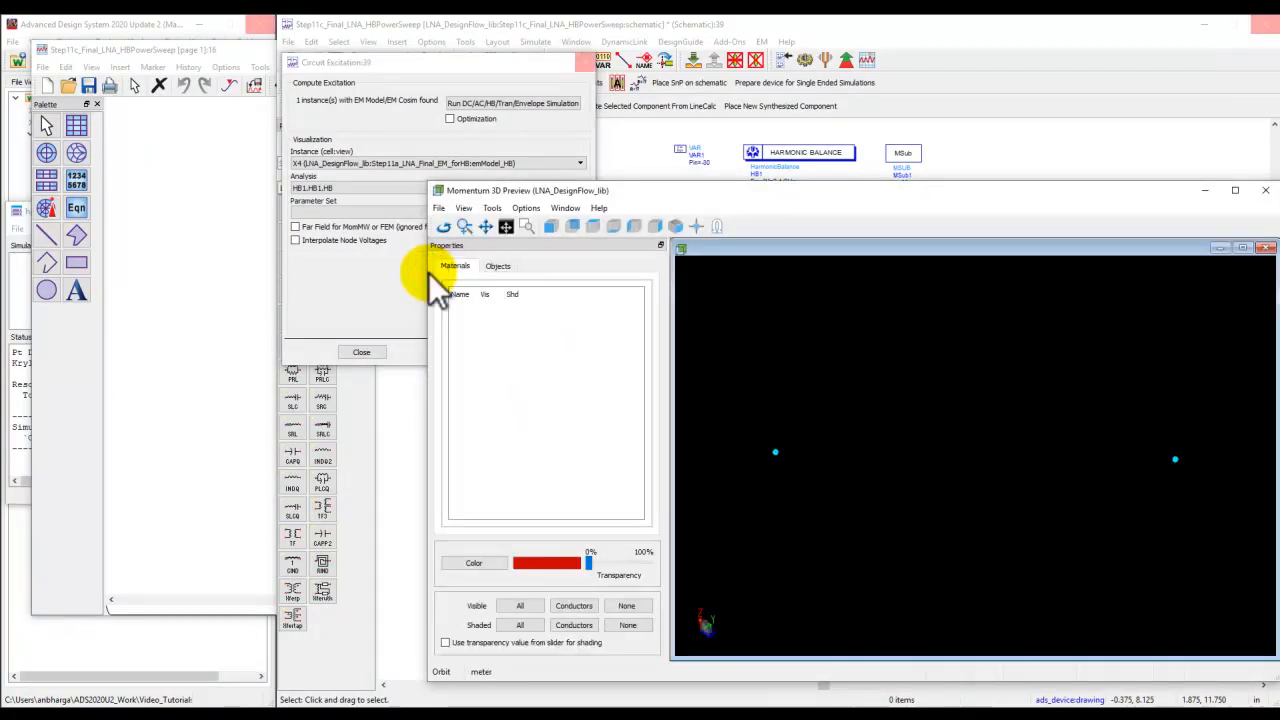
click(1235, 190)
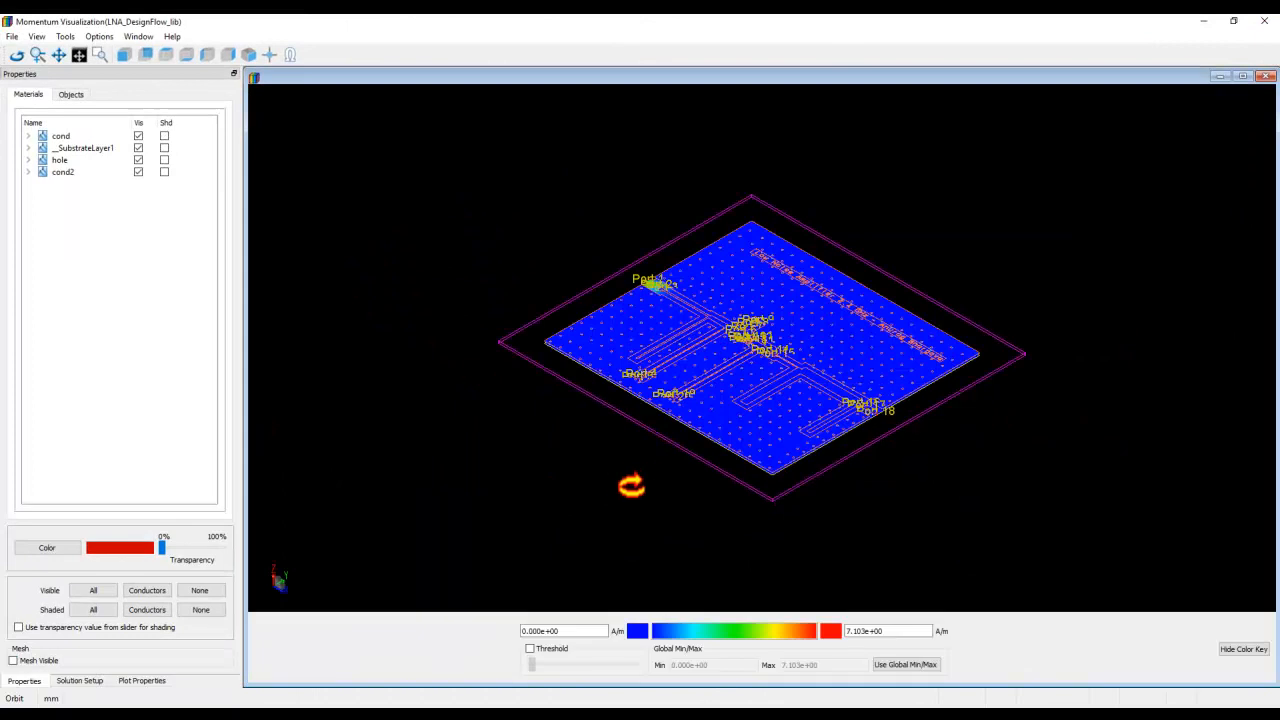
Examine the layout's default single-port current view, its port list and available frequencies.
drag(952, 455, 920, 526)
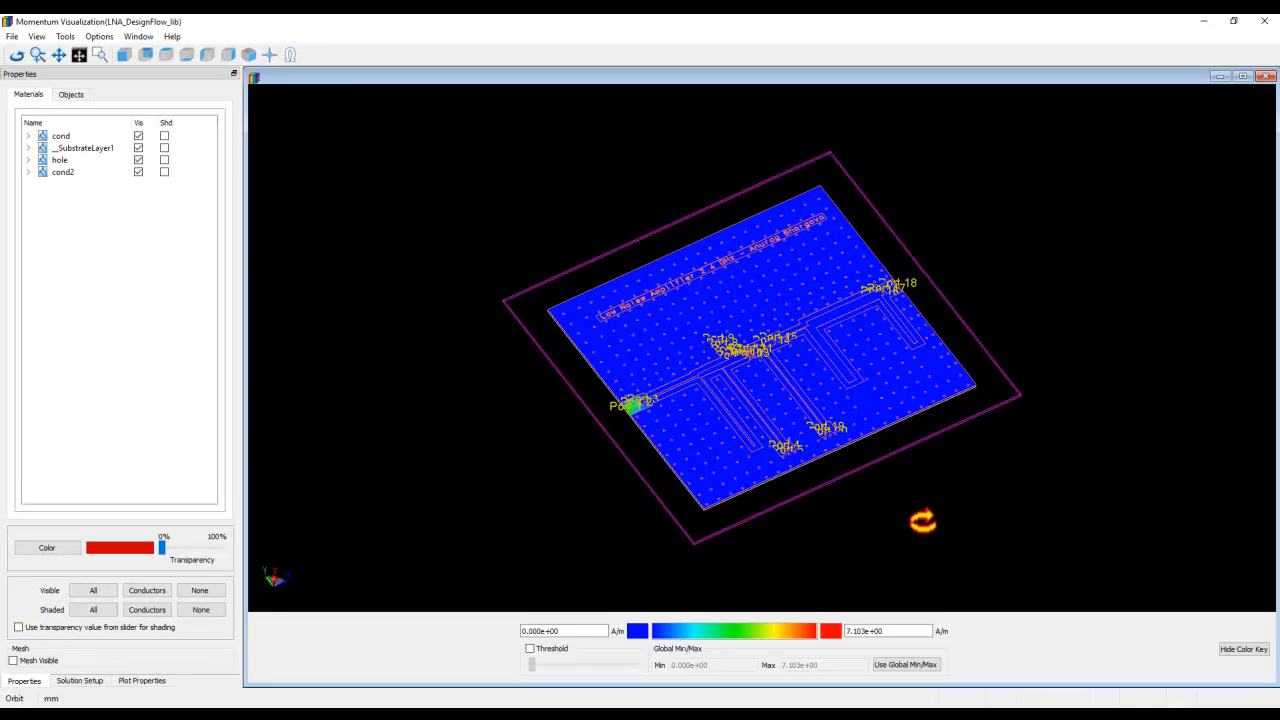
click(79, 680)
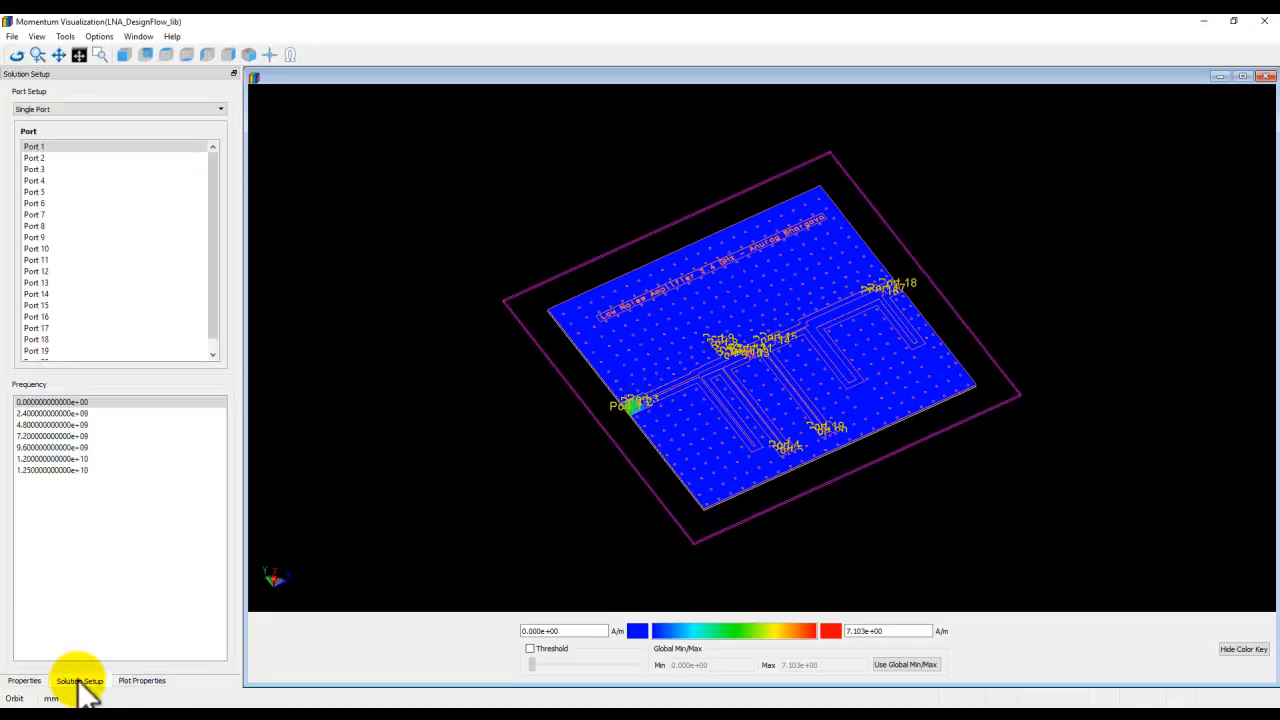
drag(214, 258, 262, 319)
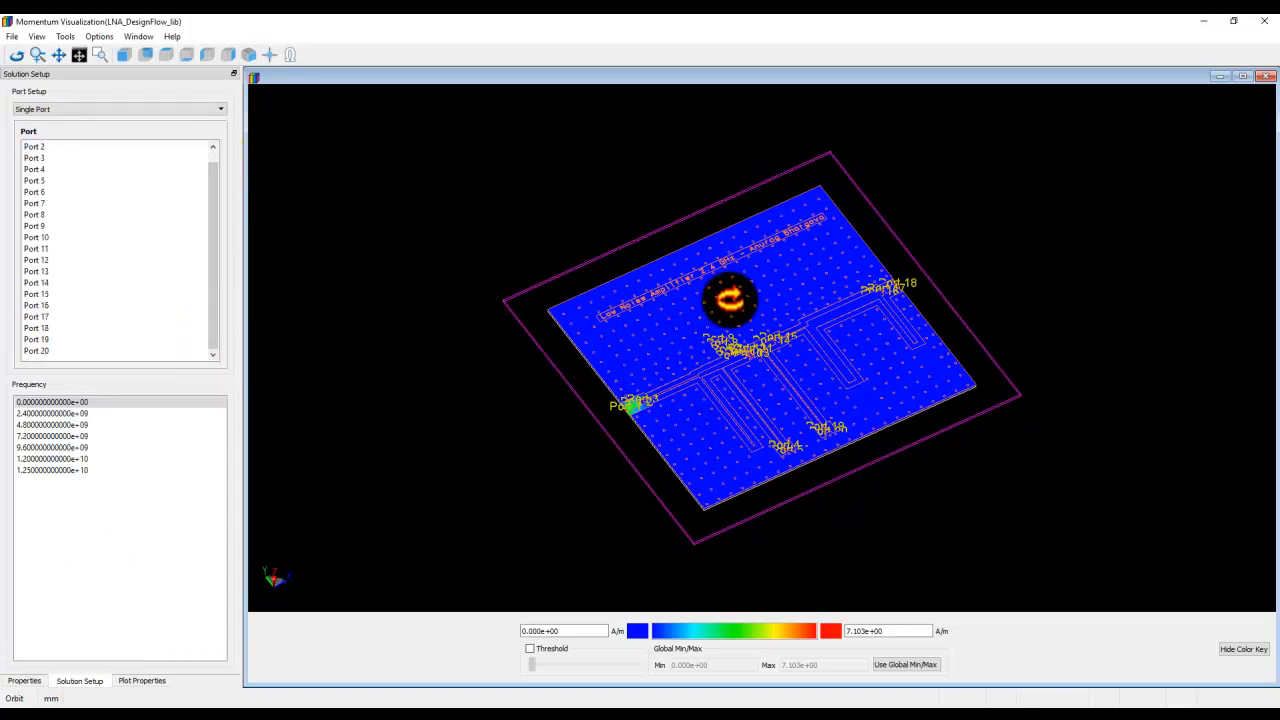
click(59, 402)
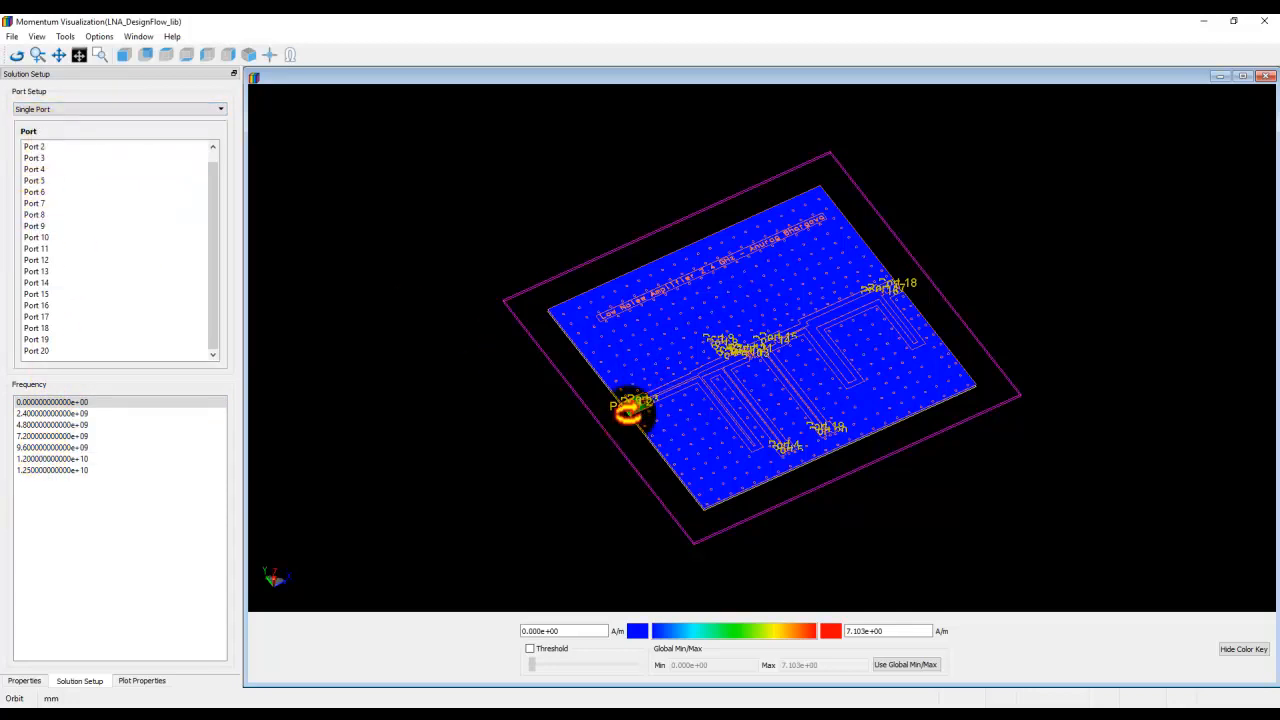
scroll(634, 420, up, 5)
scroll(647, 400, up, 2)
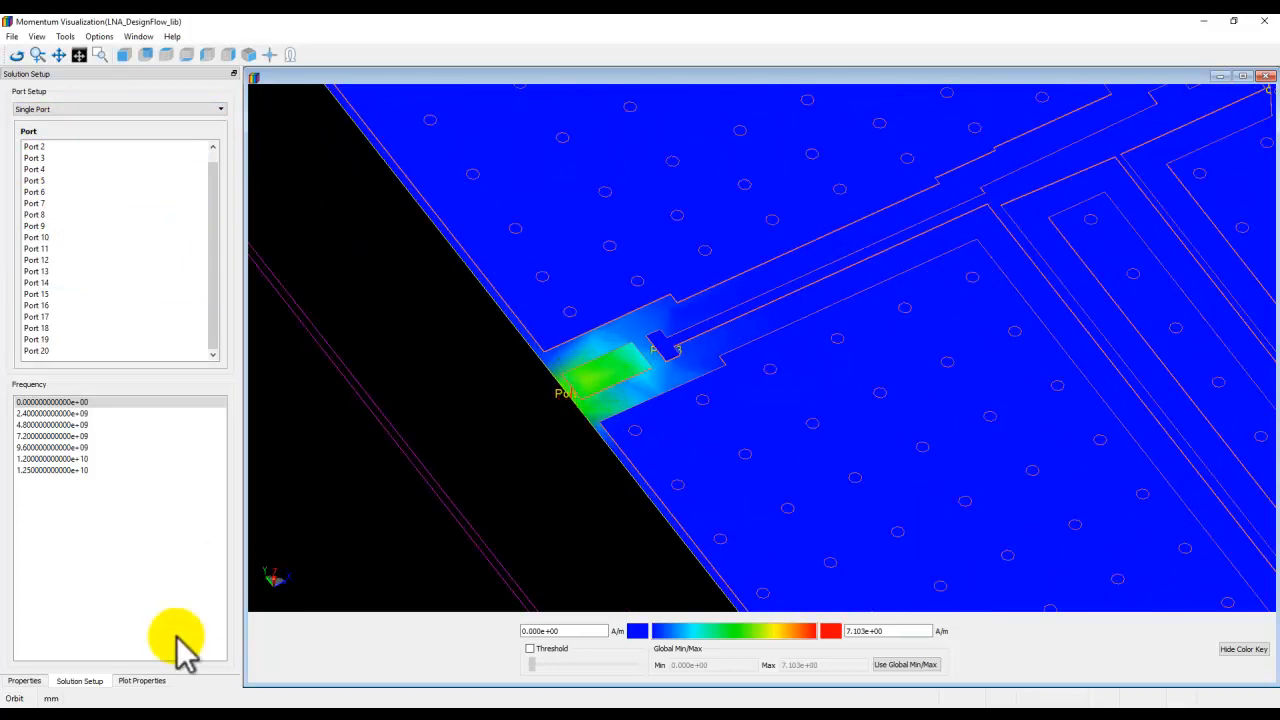
click(148, 681)
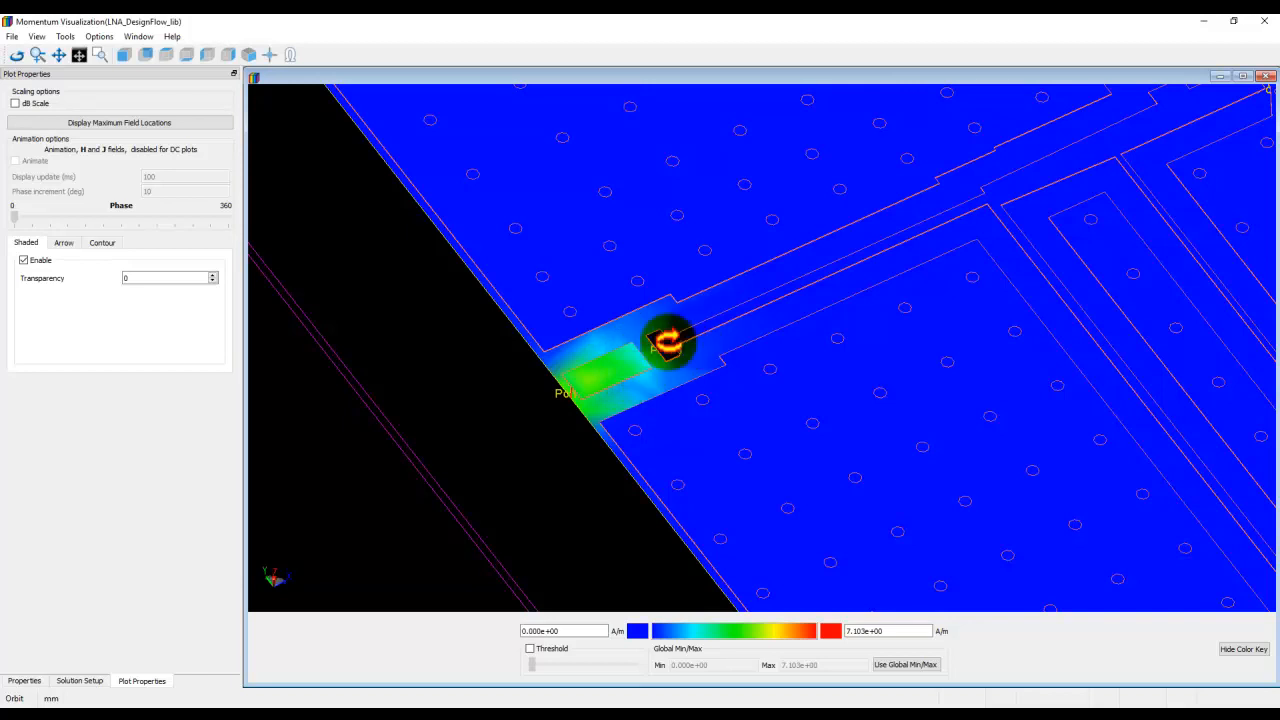
click(88, 680)
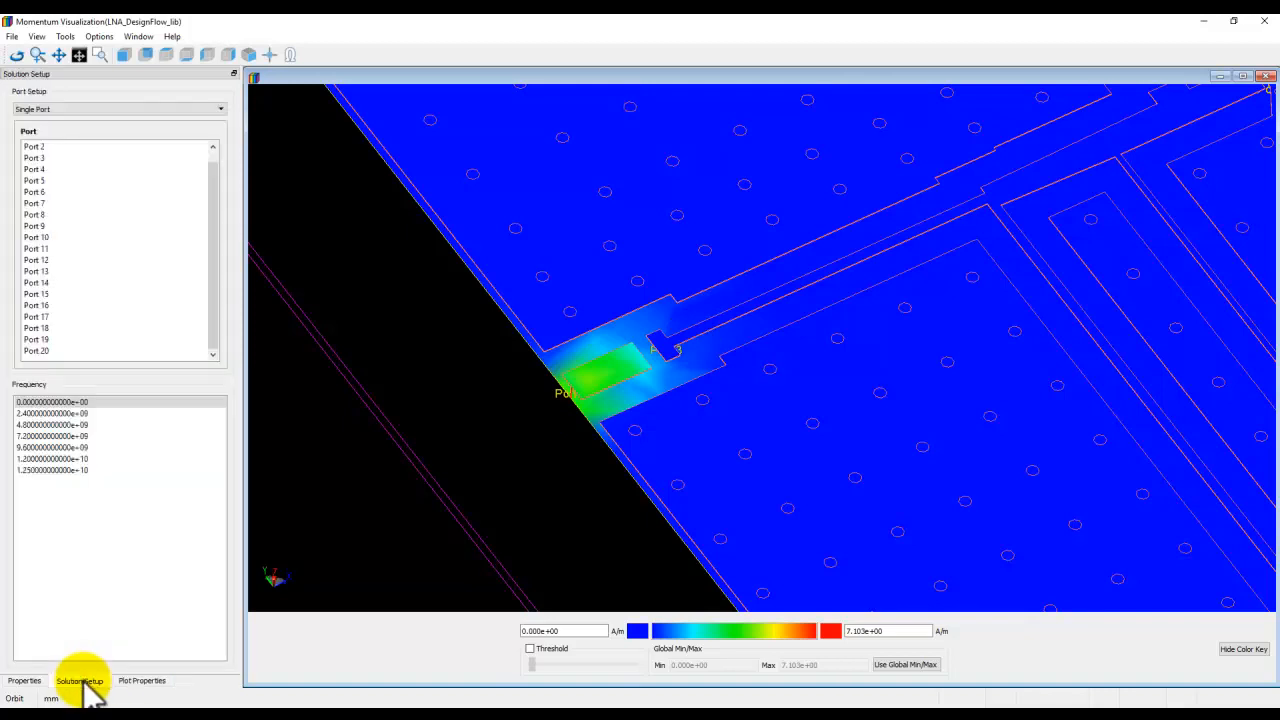
Switch the port setup to Extracted Excitation to show the HB power-sweep states on the layout.
click(91, 109)
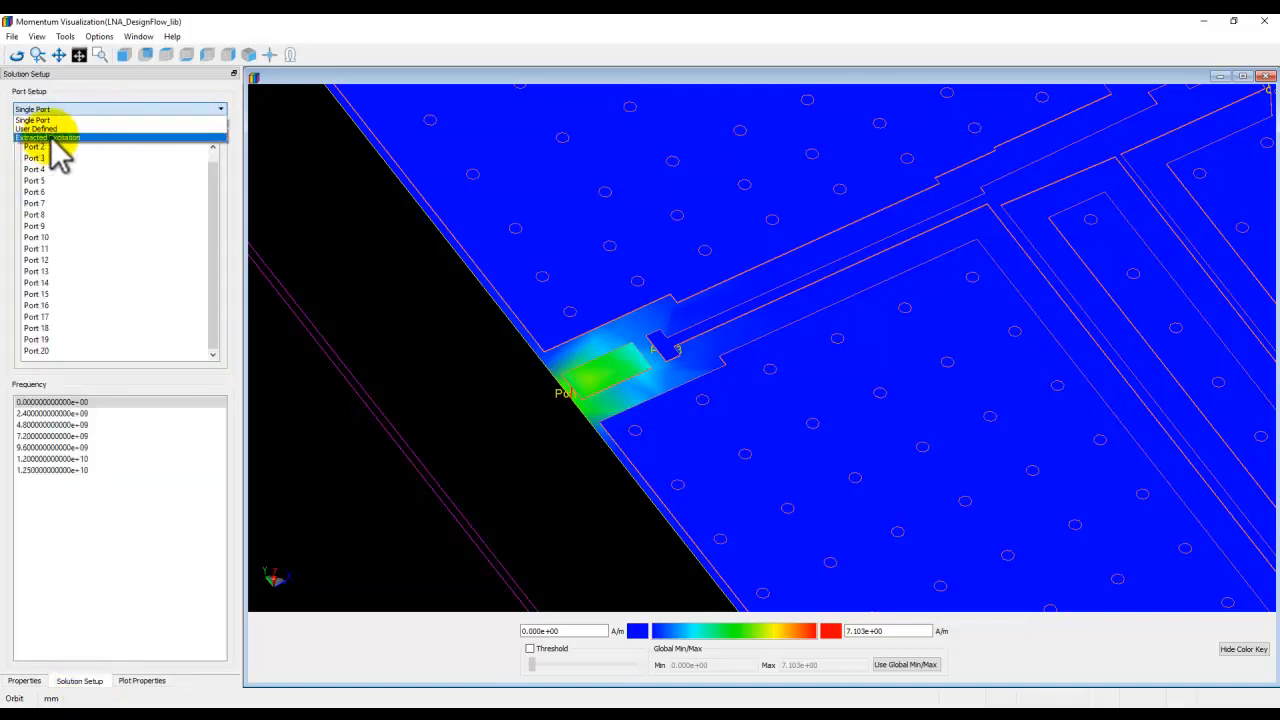
click(57, 137)
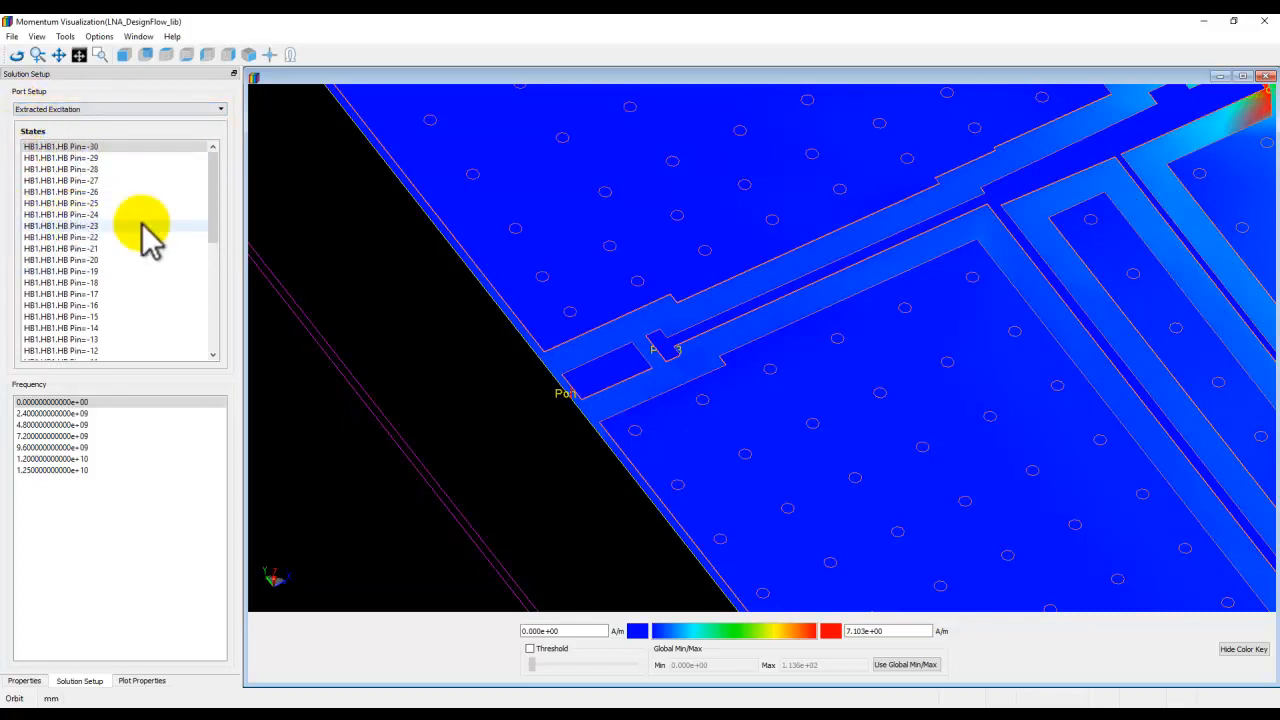
scroll(845, 318, down, 2)
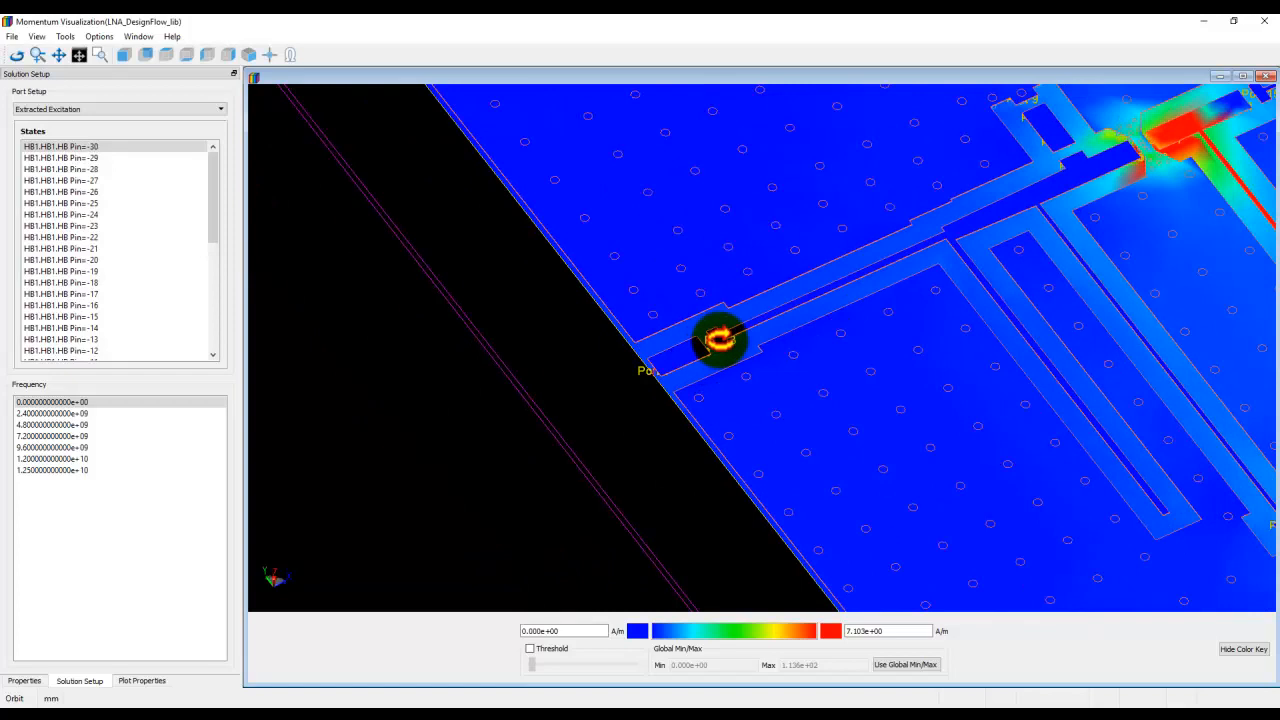
drag(1187, 122, 673, 422)
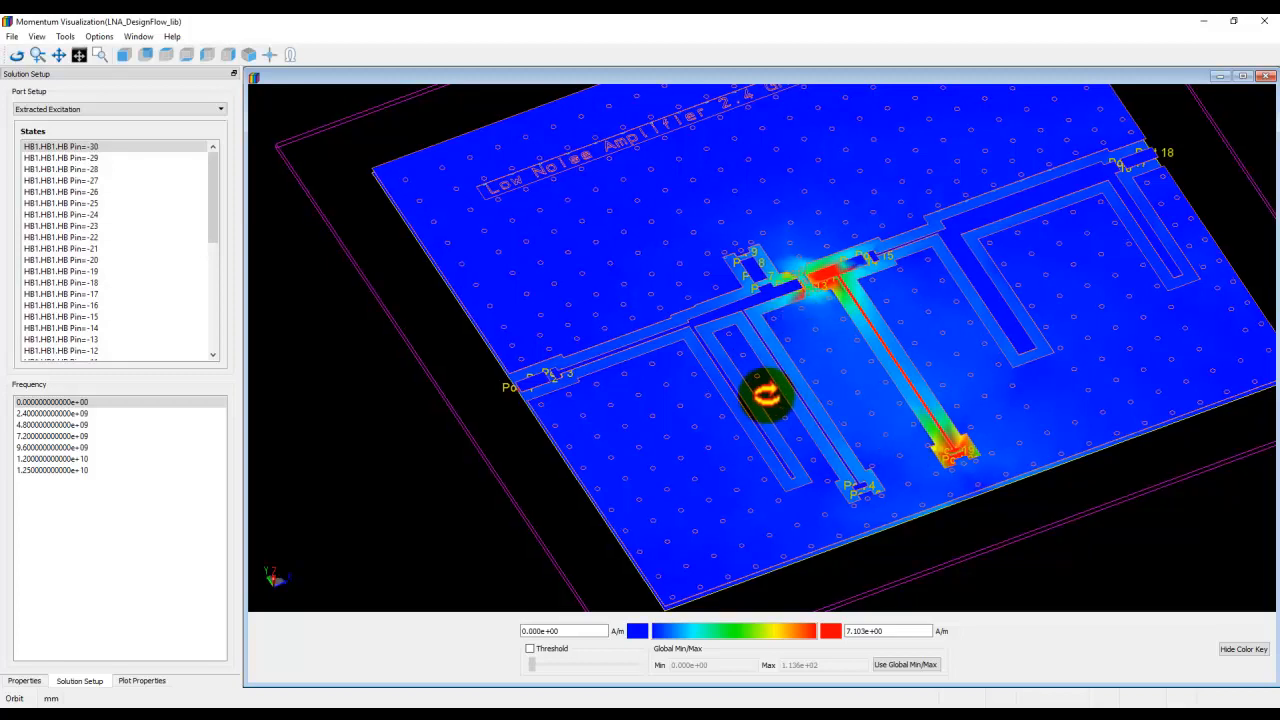
drag(766, 395, 723, 429)
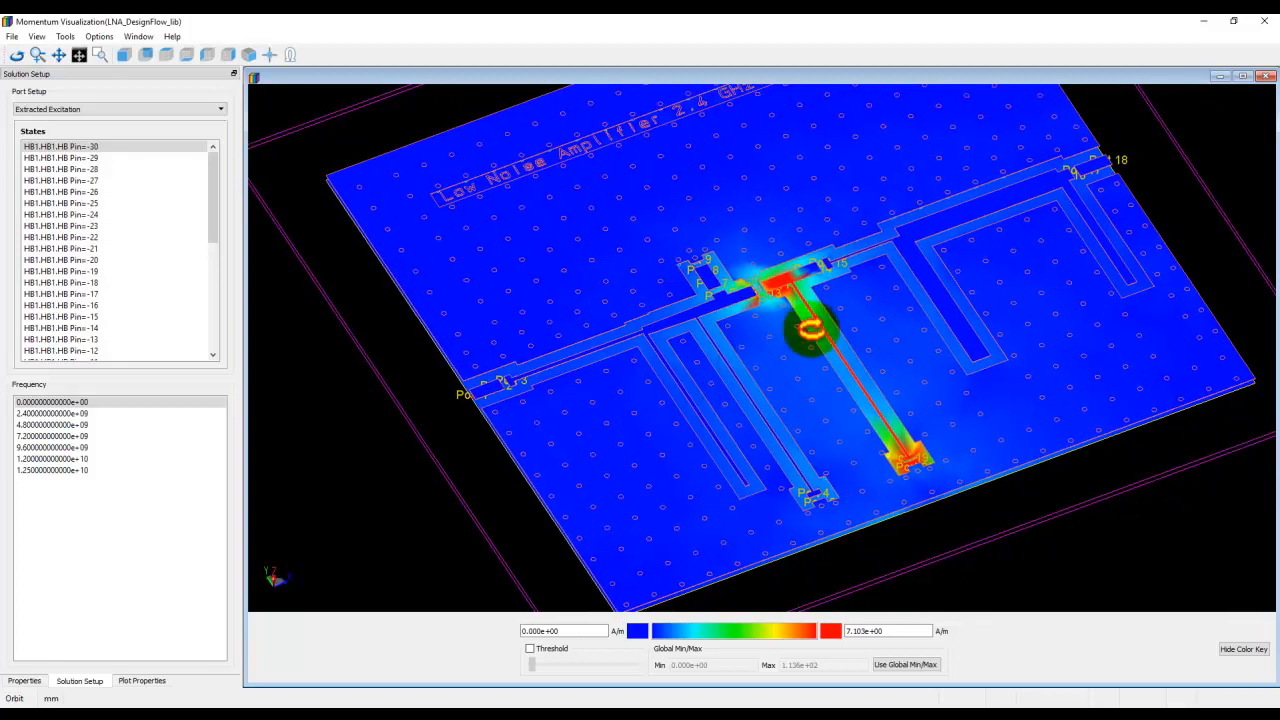
Display the currents at the 2.4 GHz frequency and enable animation in the plot properties.
click(55, 413)
click(56, 412)
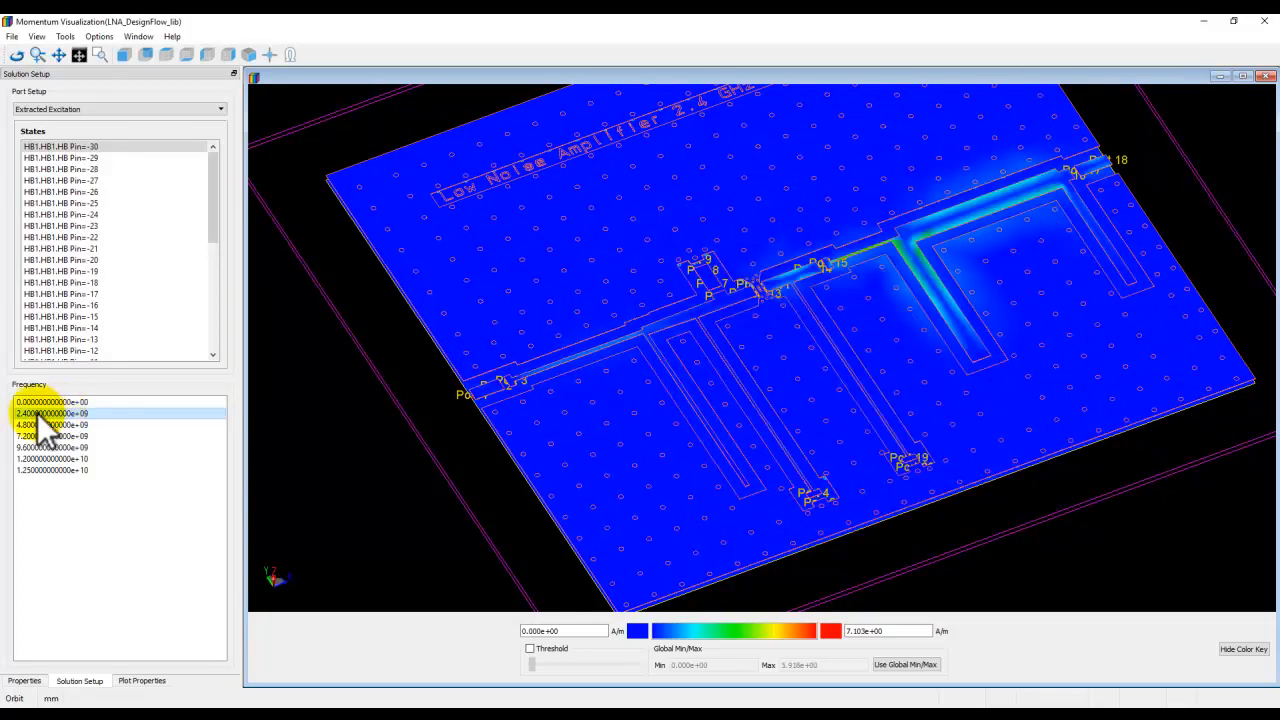
click(142, 681)
click(15, 150)
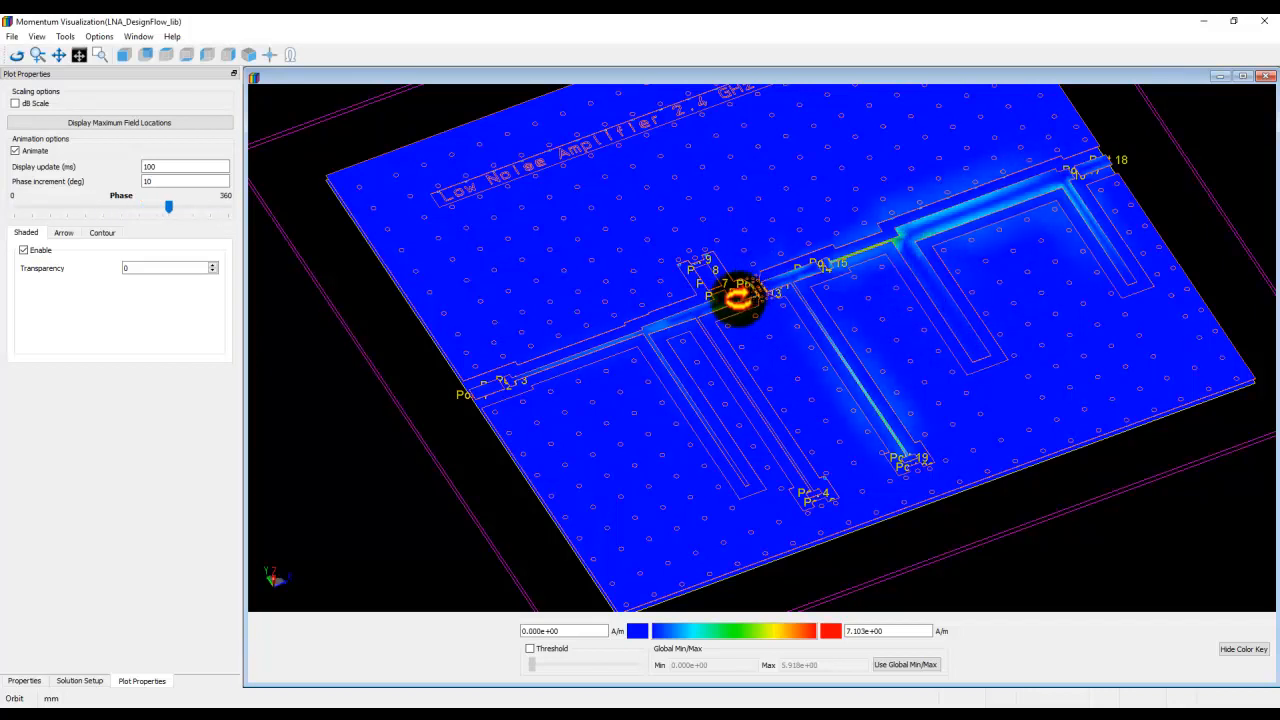
Step through the extracted excitation states from HB1.HB1.HB Pin=-29 up to Pin=-15.
click(85, 681)
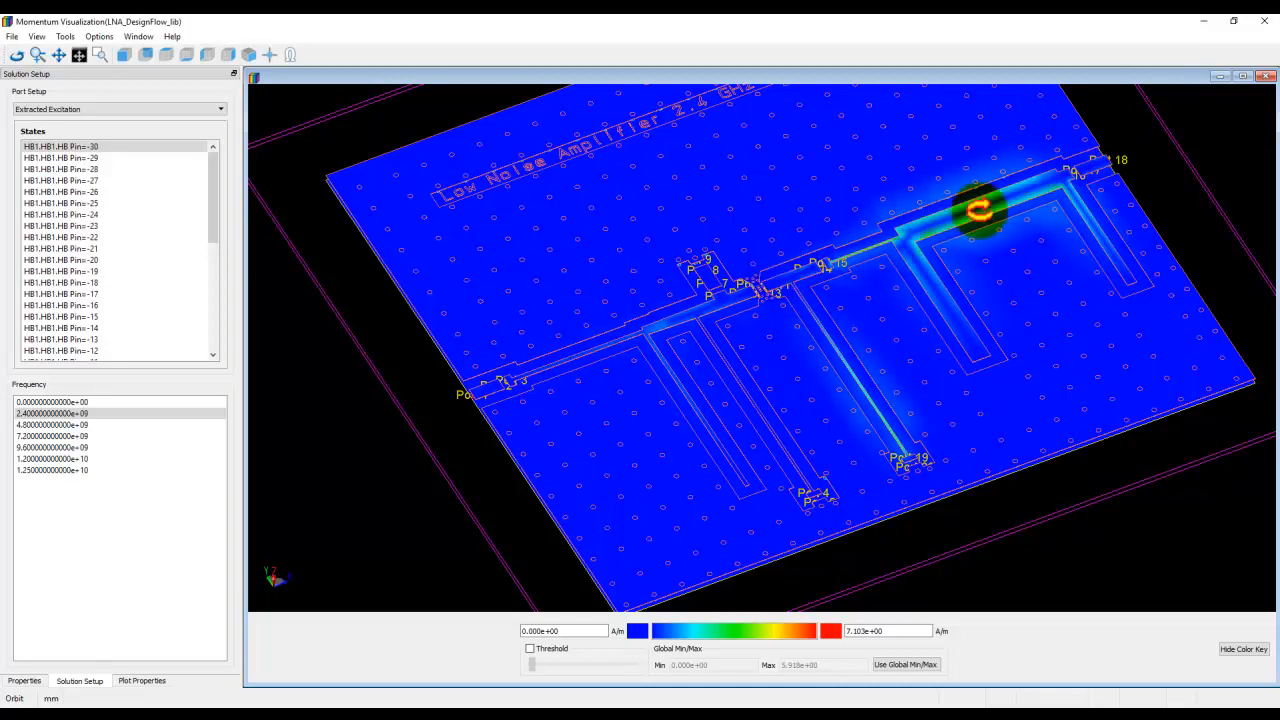
click(88, 157)
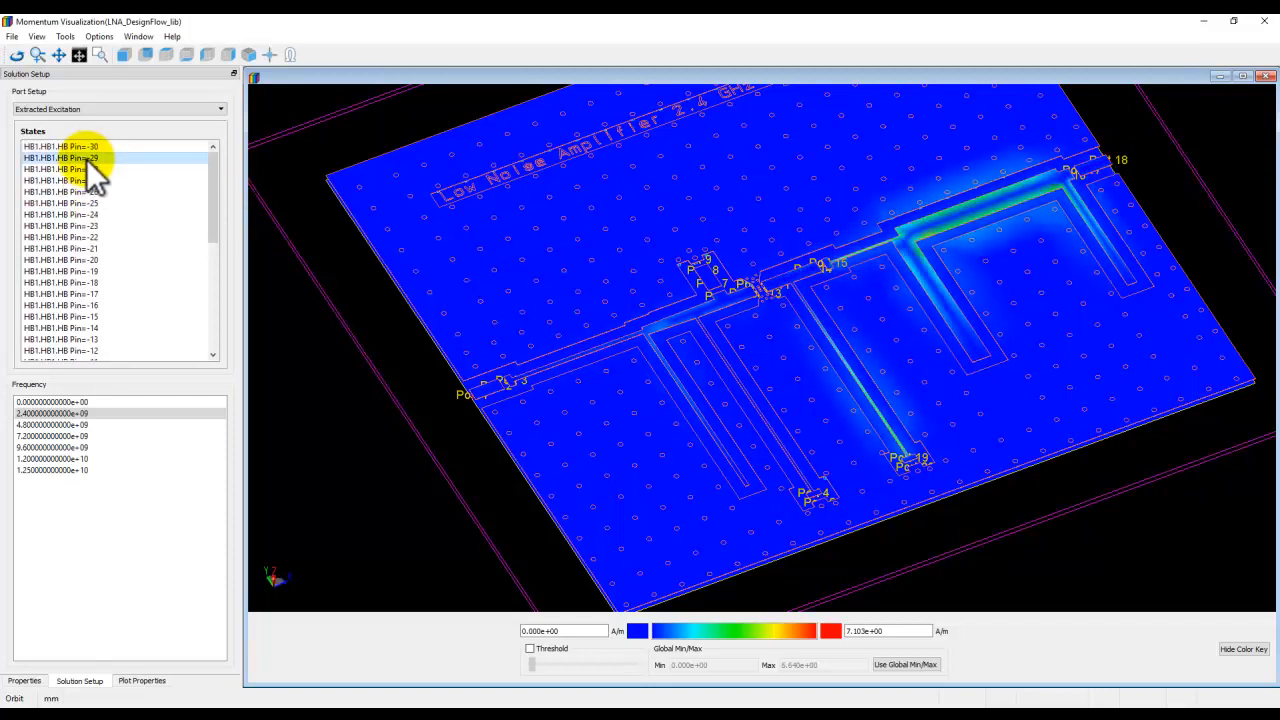
key(Down)
key(Down)
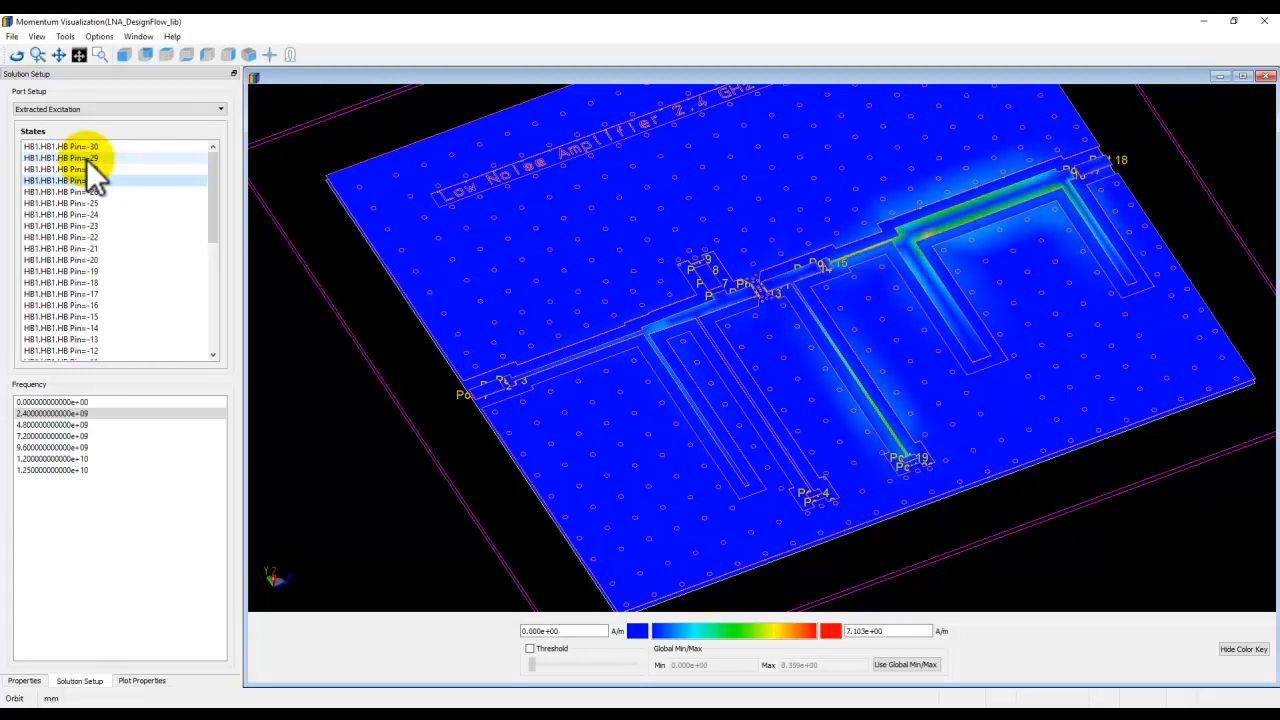
key(Down)
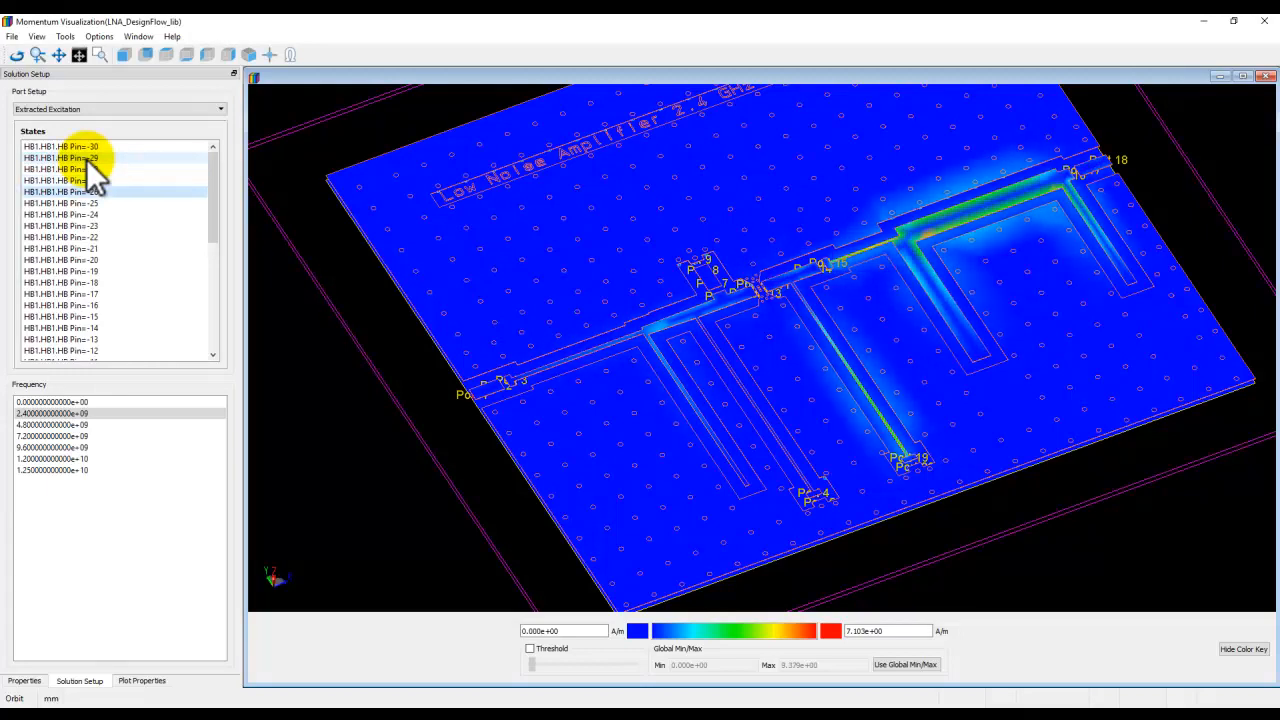
key(Down)
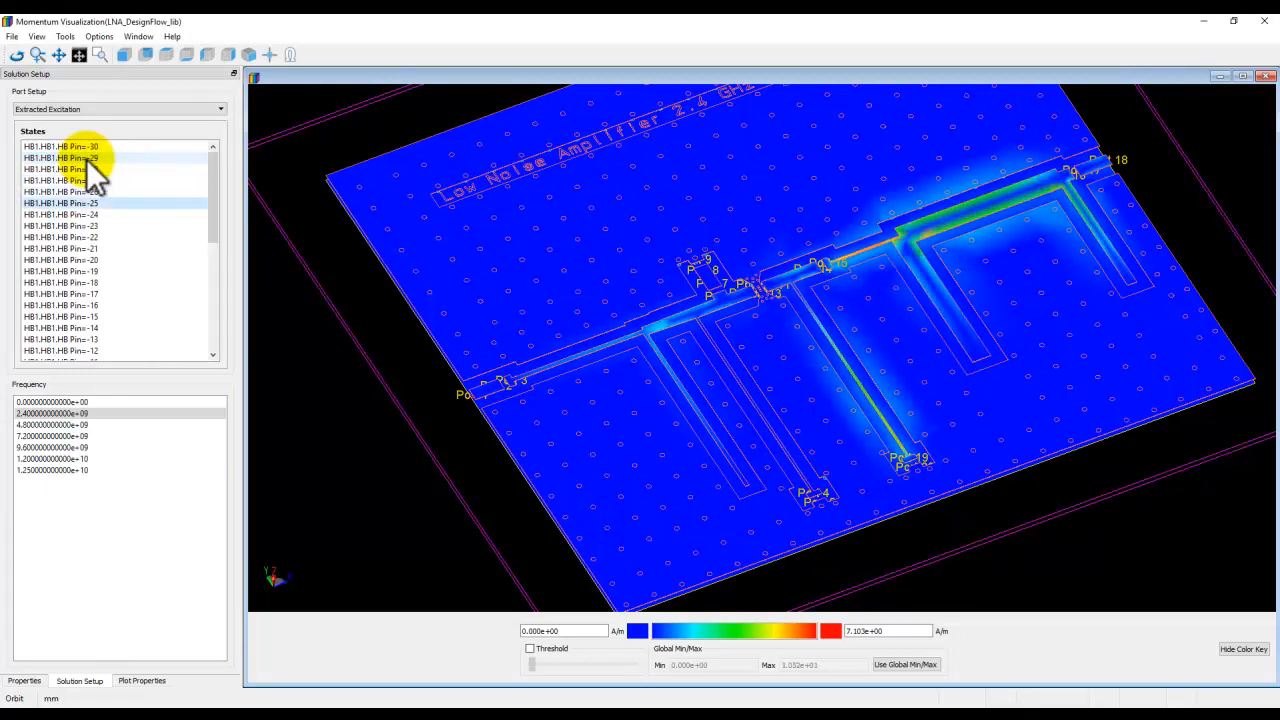
key(Down)
key(Down)
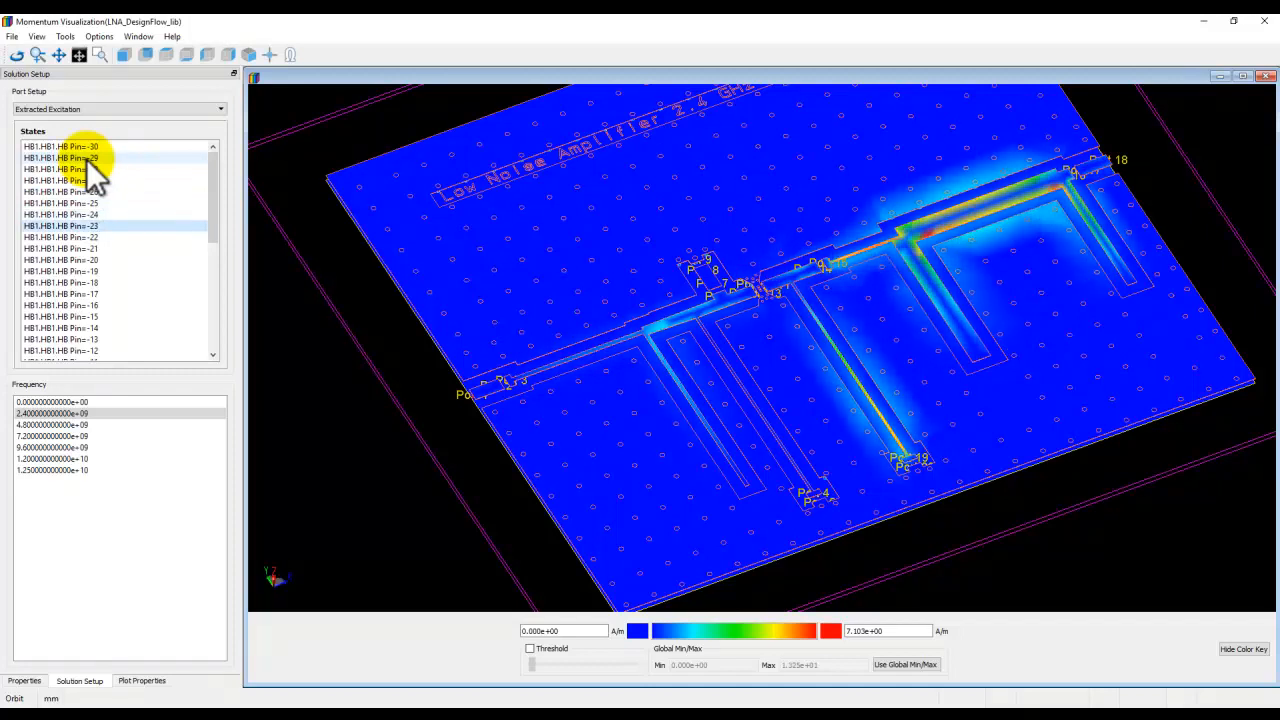
key(Down)
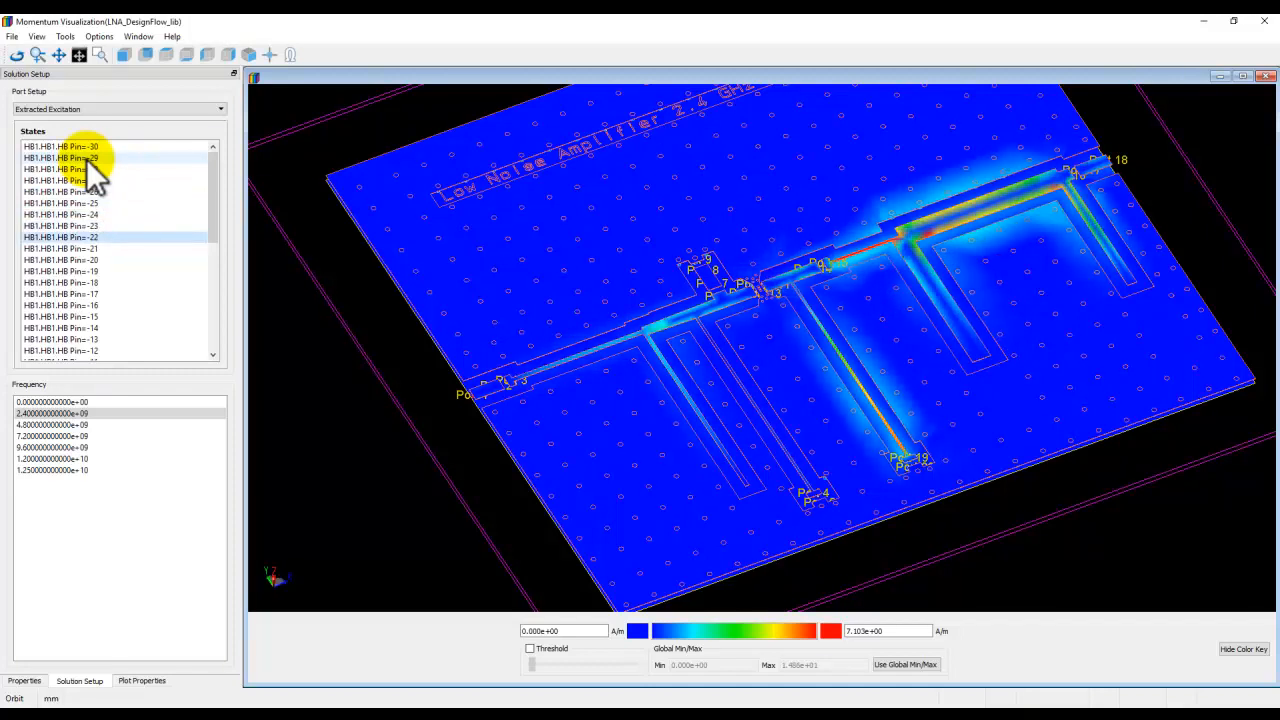
key(Down)
key(Down)
key(Down)
key(Down)
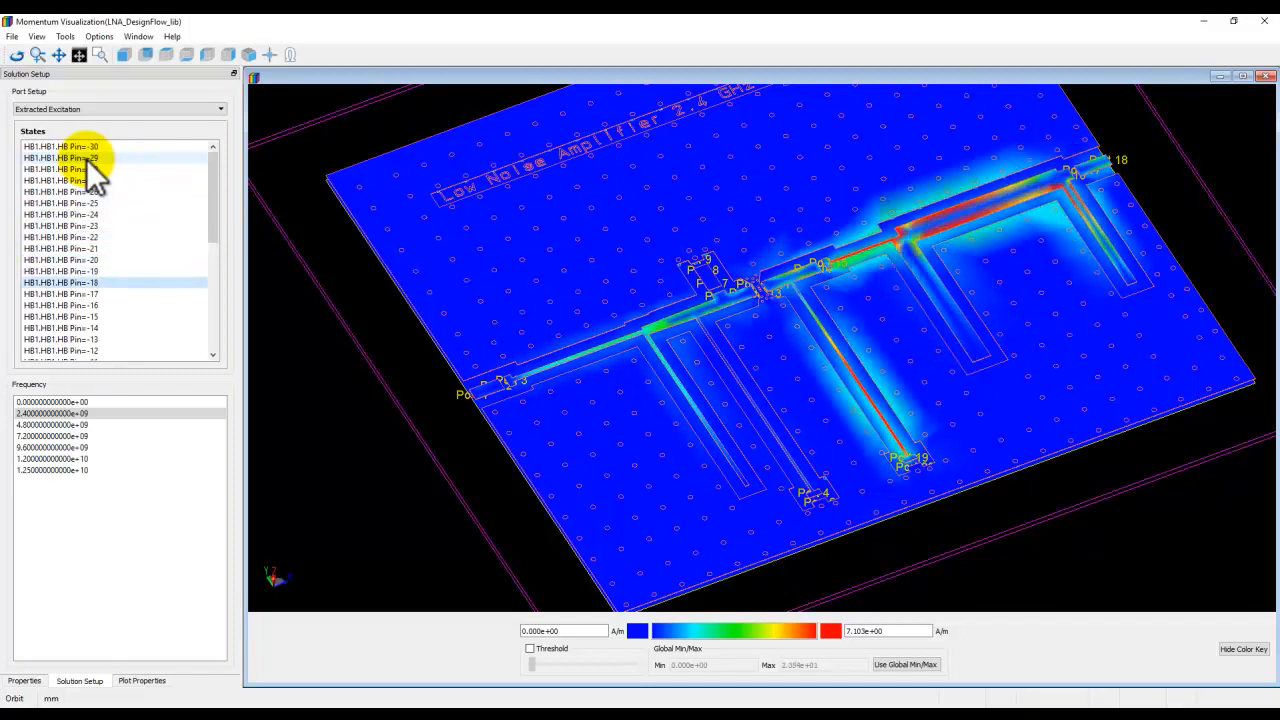
key(Down)
key(Down)
key(Down)
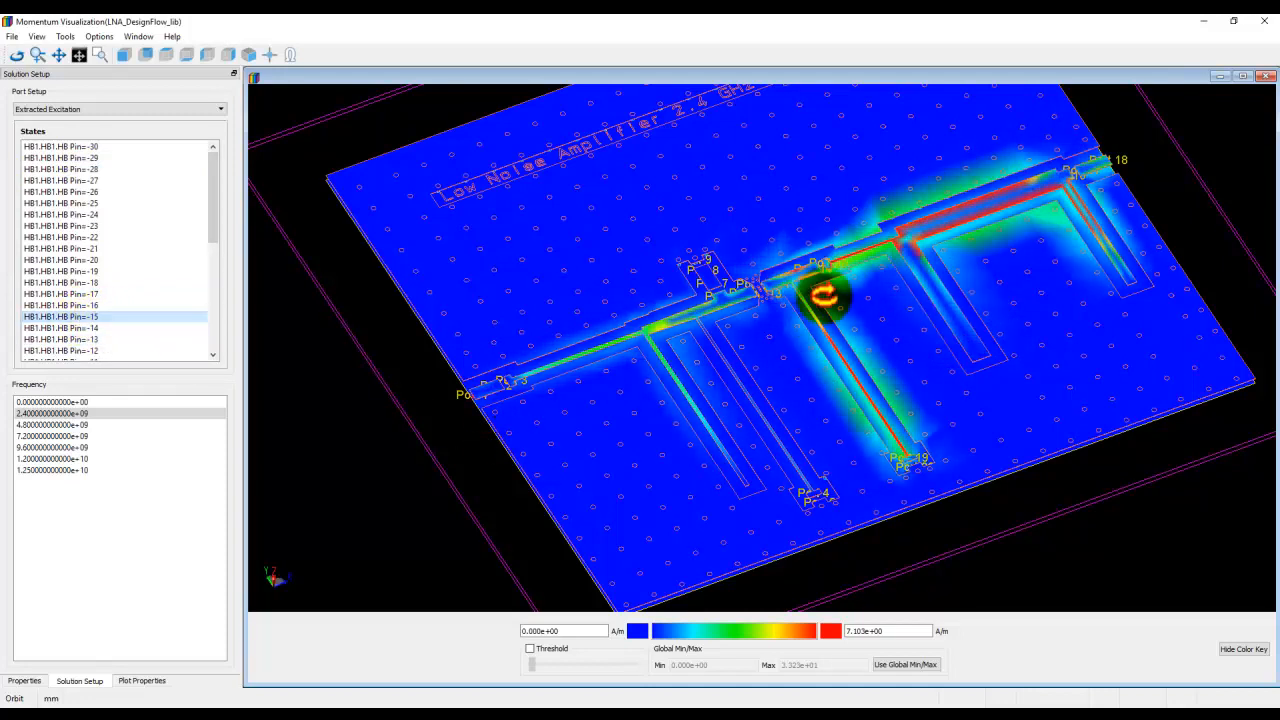
Select the Pin=0 state and set the colour scale maximum to 1.410e+01 A/m.
drag(887, 428, 852, 450)
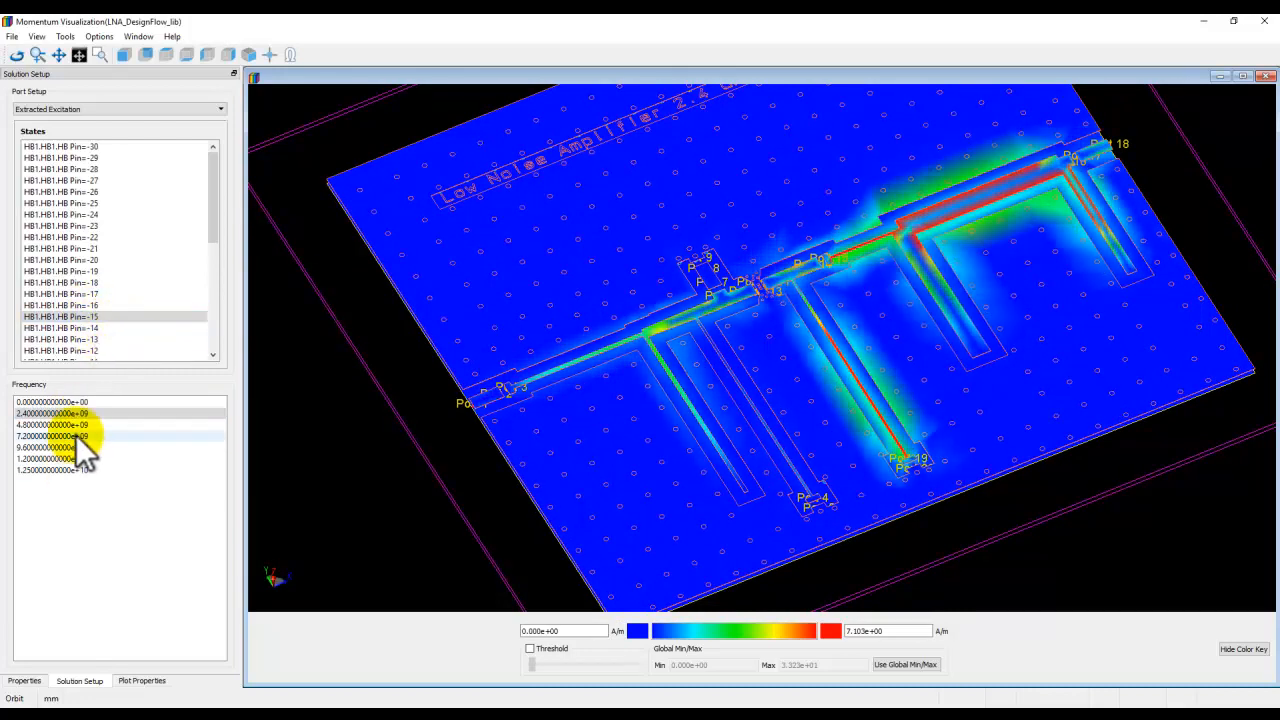
drag(772, 452, 763, 423)
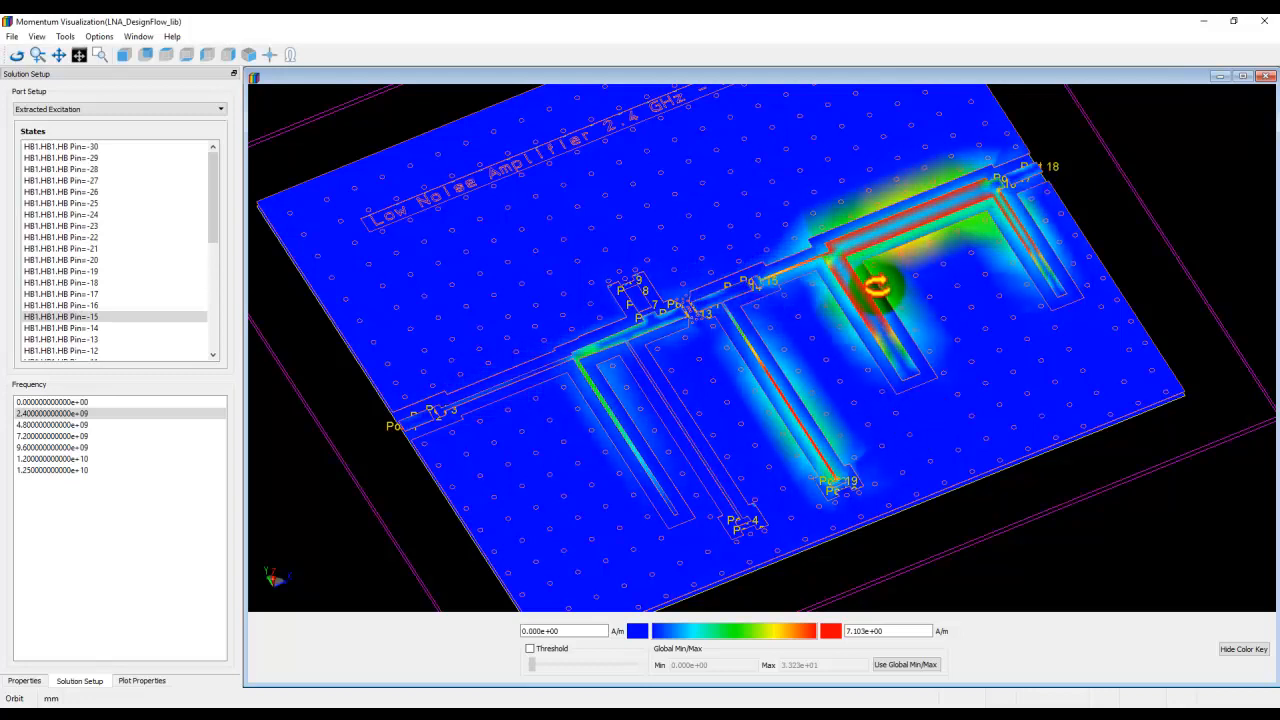
drag(852, 337, 731, 427)
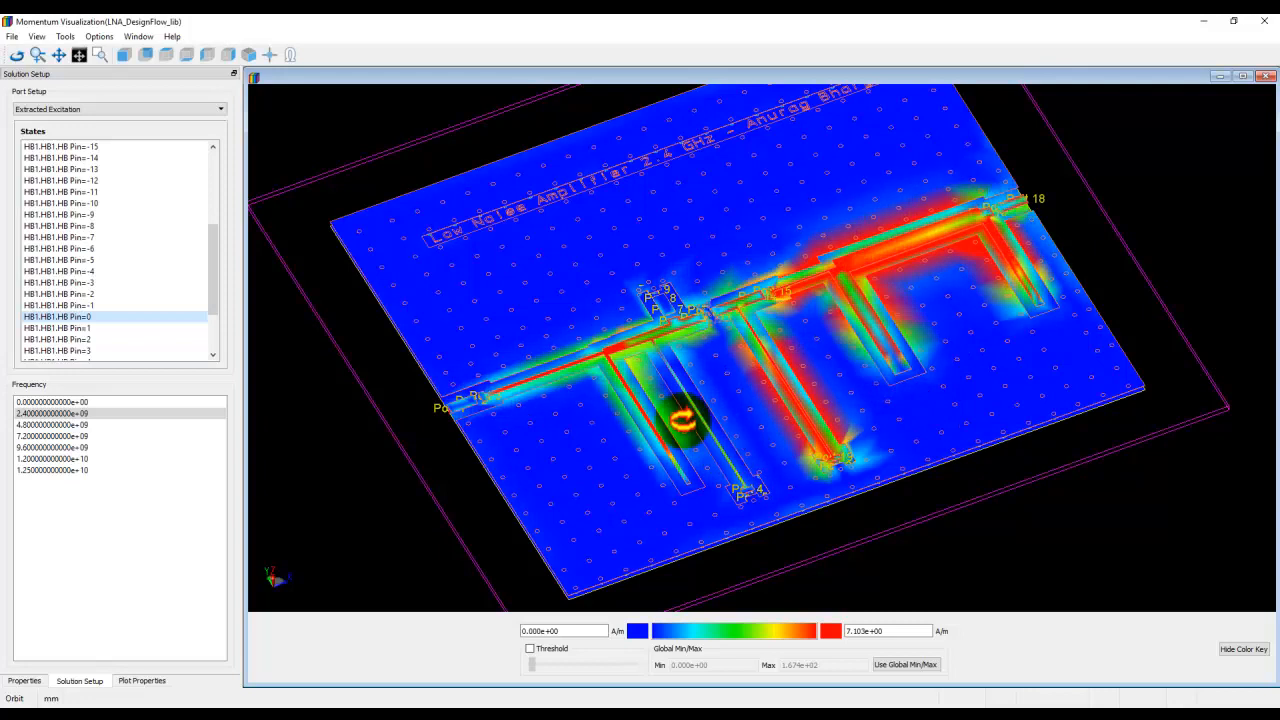
mouse_move(769, 466)
mouse_down()
mouse_move(763, 449)
mouse_move(767, 471)
mouse_up()
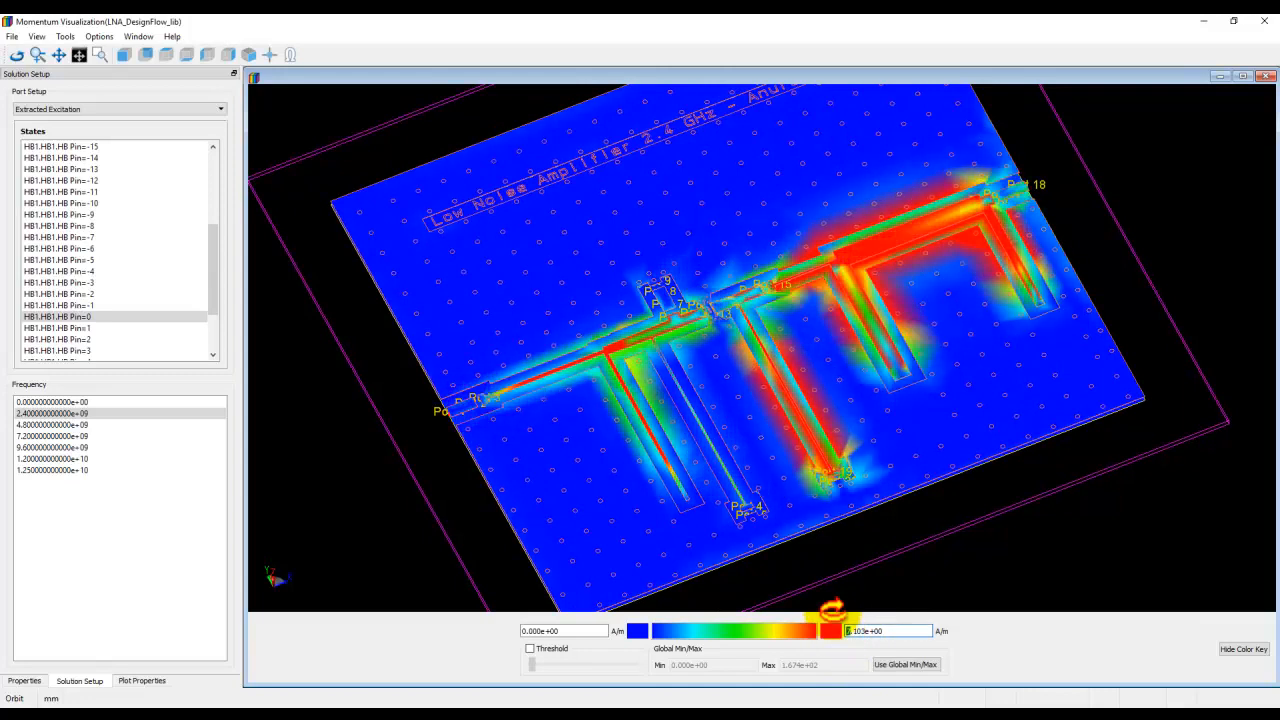
key(Return)
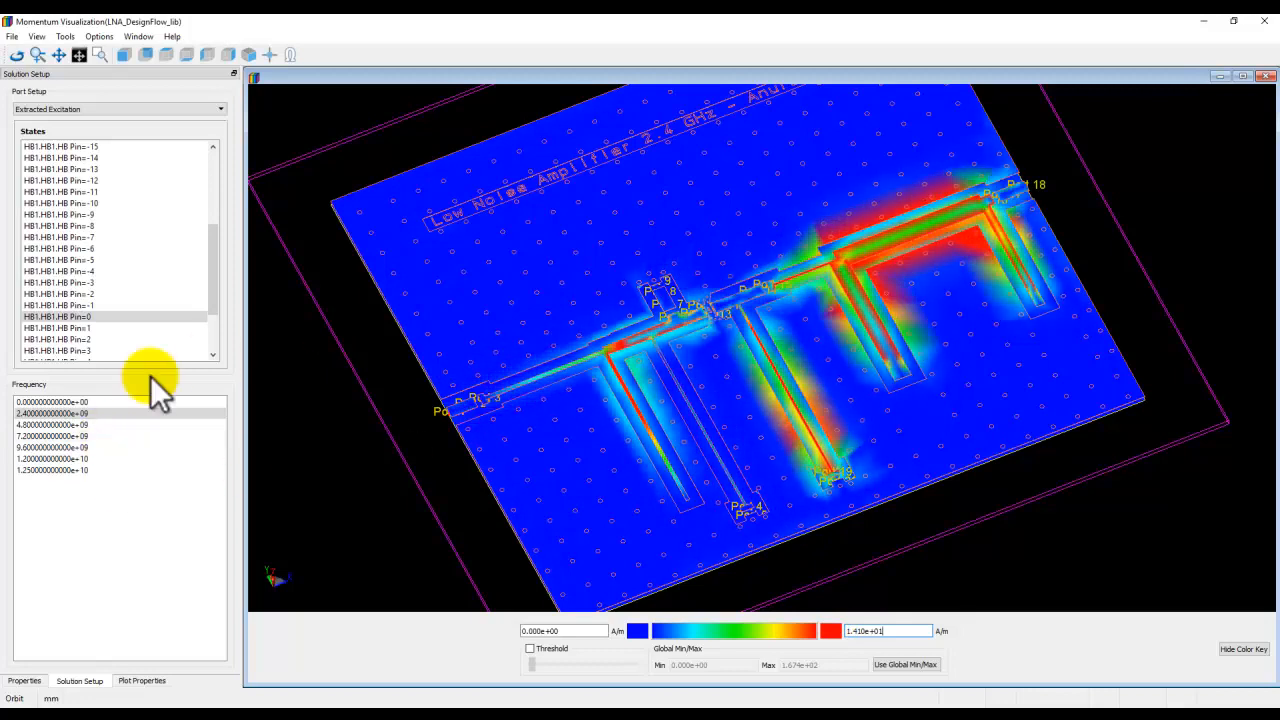
View the current distribution at the 4.8 GHz and 7.2 GHz harmonic frequencies.
click(54, 425)
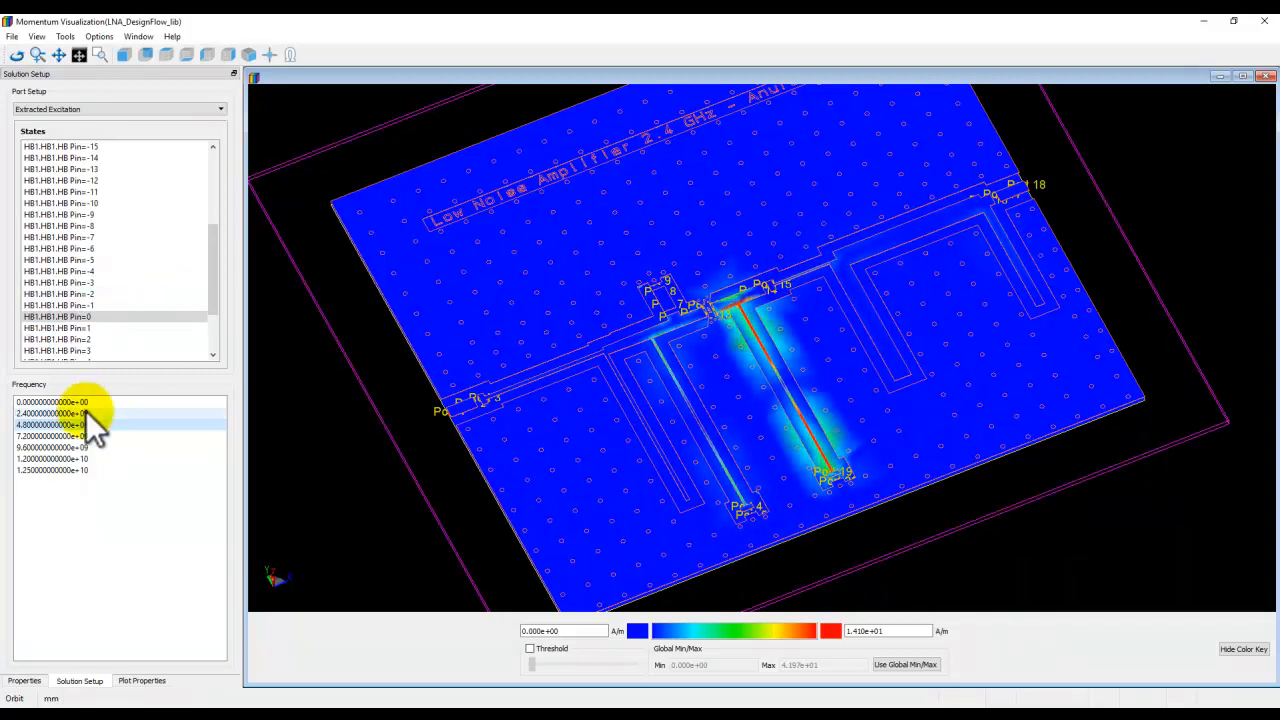
click(64, 437)
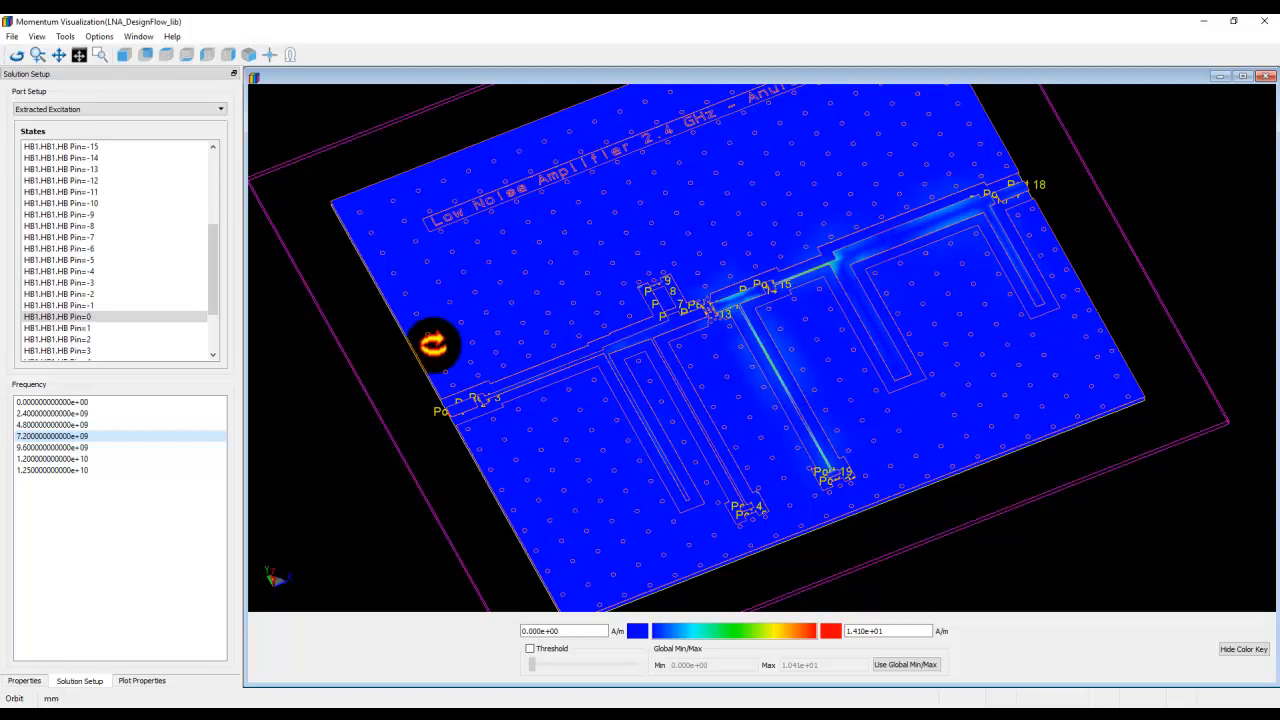
Inspect the current distribution at 9.6 GHz, then show the Pin=-13 state at 2.4 GHz.
click(50, 448)
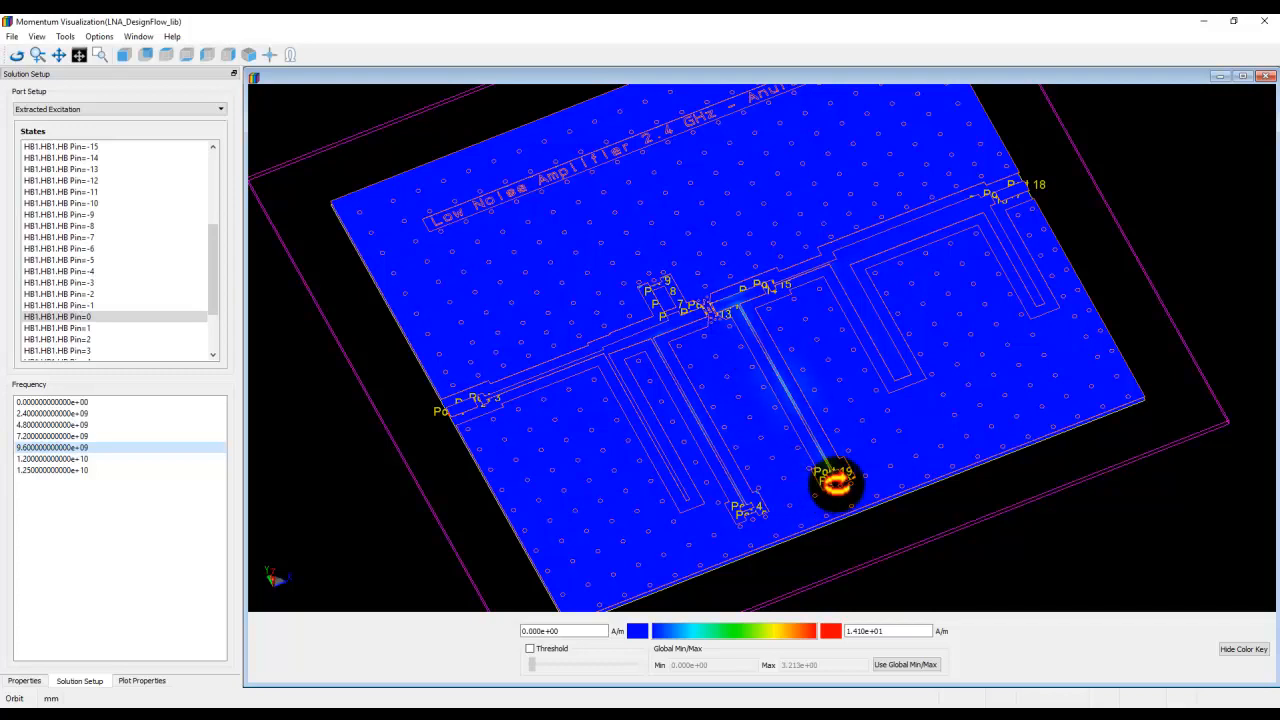
click(70, 270)
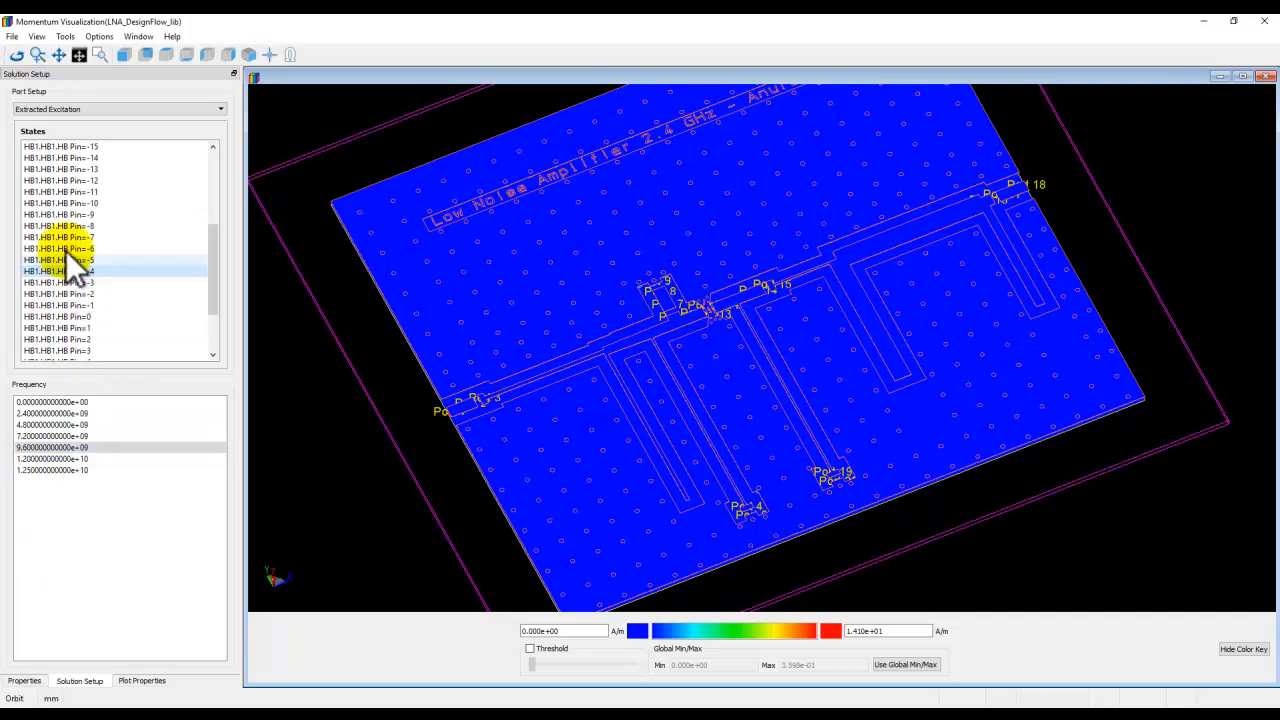
click(63, 170)
click(52, 414)
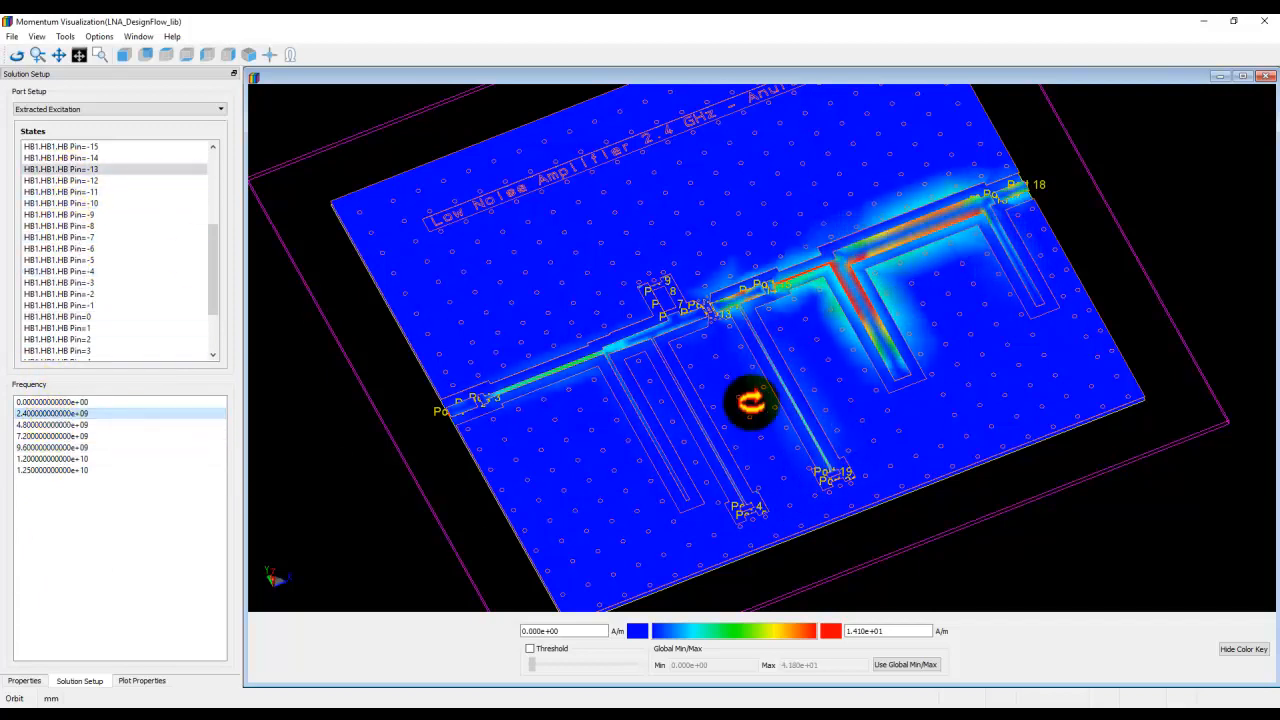
drag(750, 403, 751, 391)
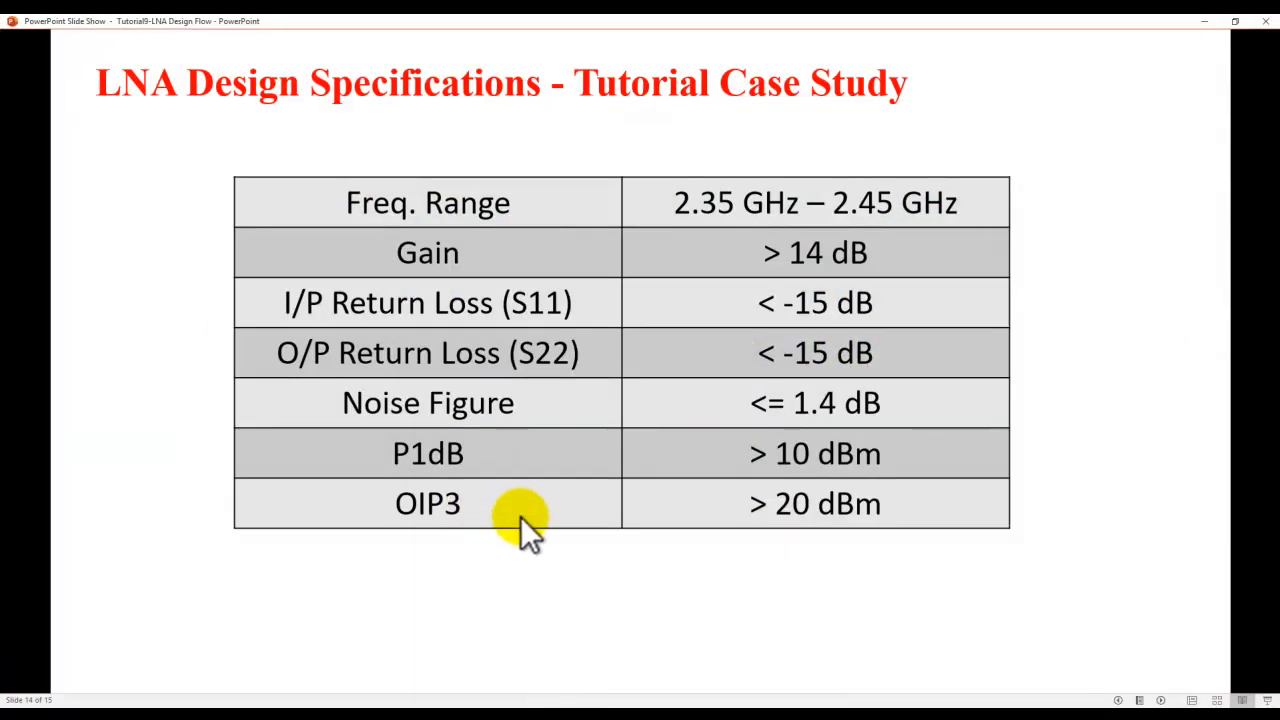
Return to the schematic and close the Circuit Excitation dialog, clearing its results.
key(Left)
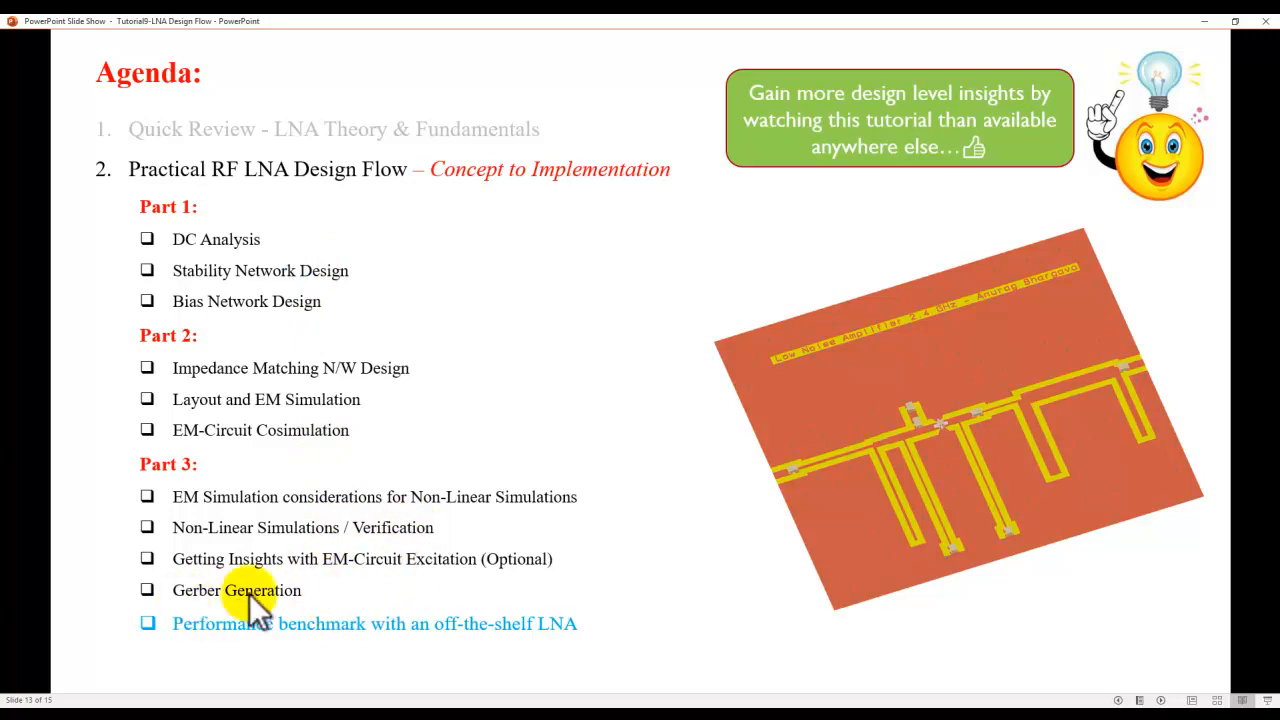
click(542, 715)
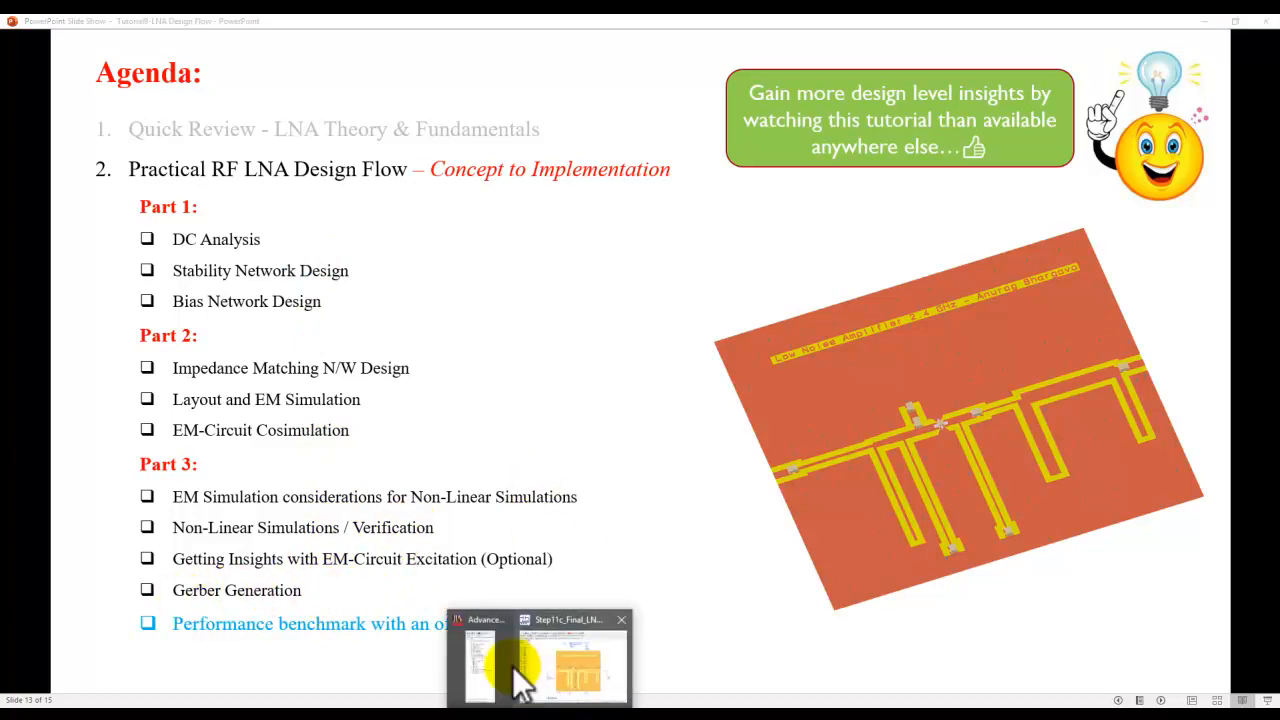
click(489, 668)
click(358, 354)
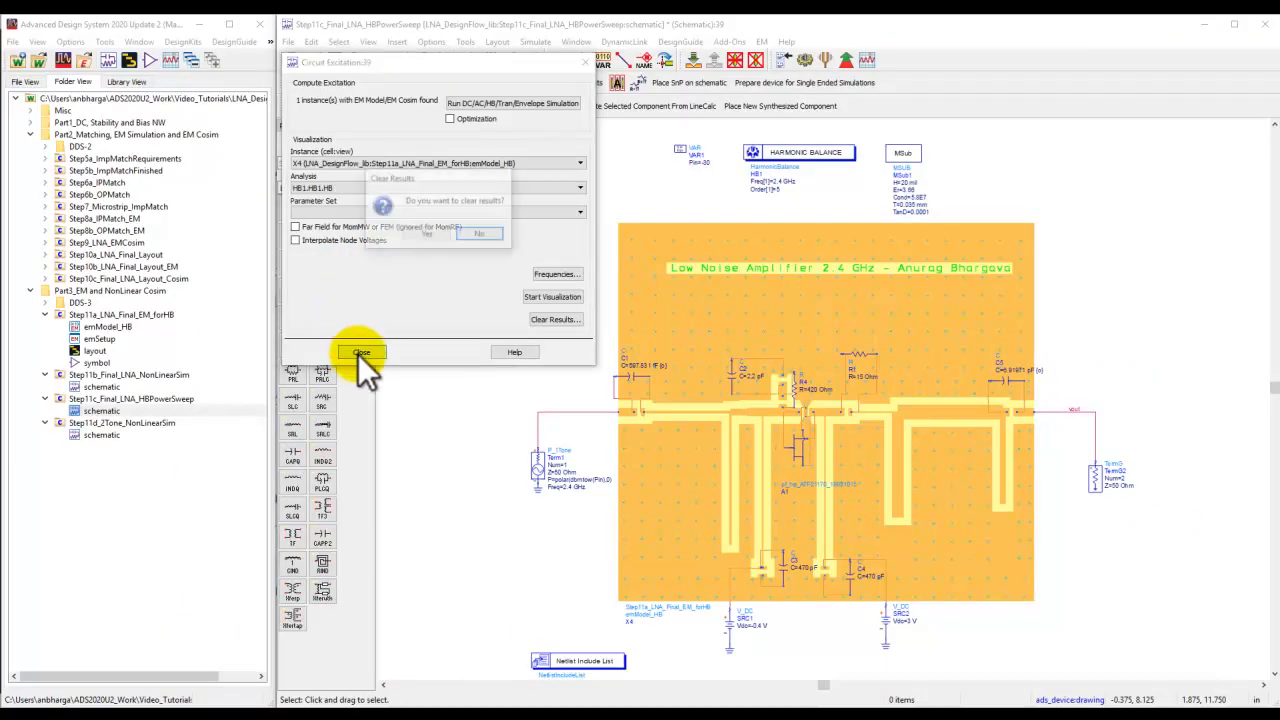
click(428, 234)
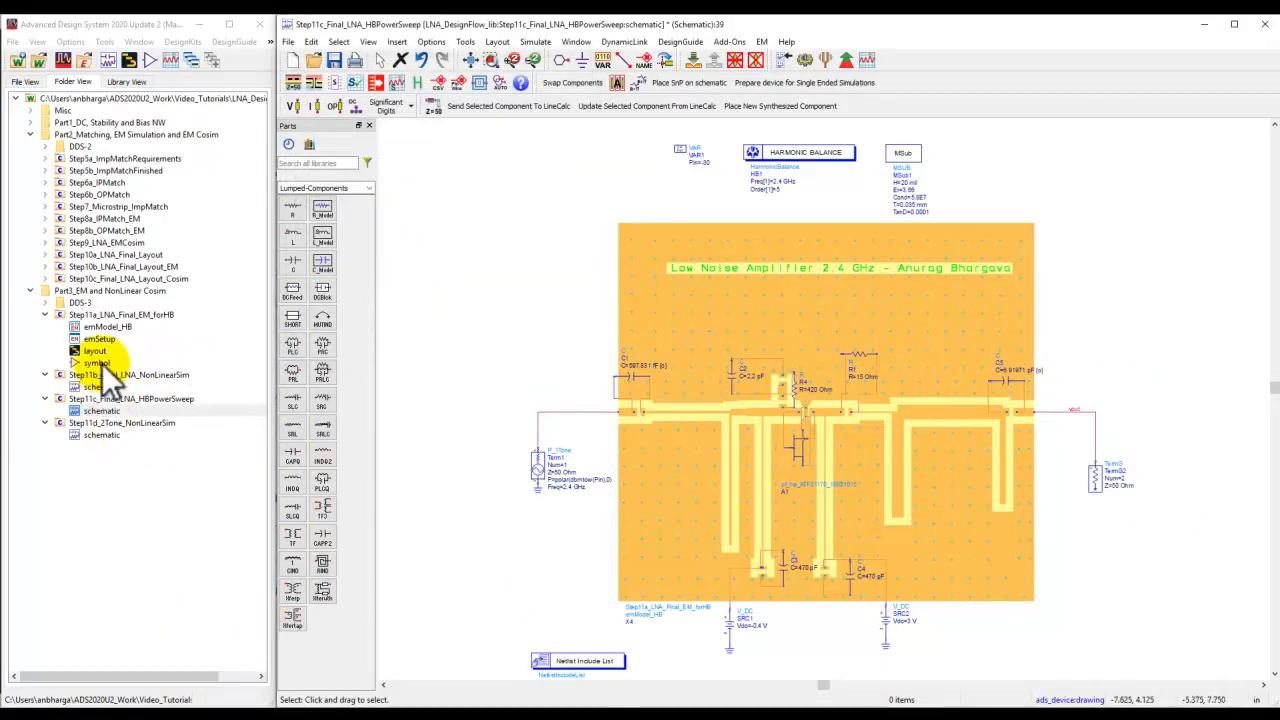
Open the Step10a_LNA_Final_Layout layout and start exporting it with the Gerber/Drill file type.
click(45, 254)
double_click(88, 267)
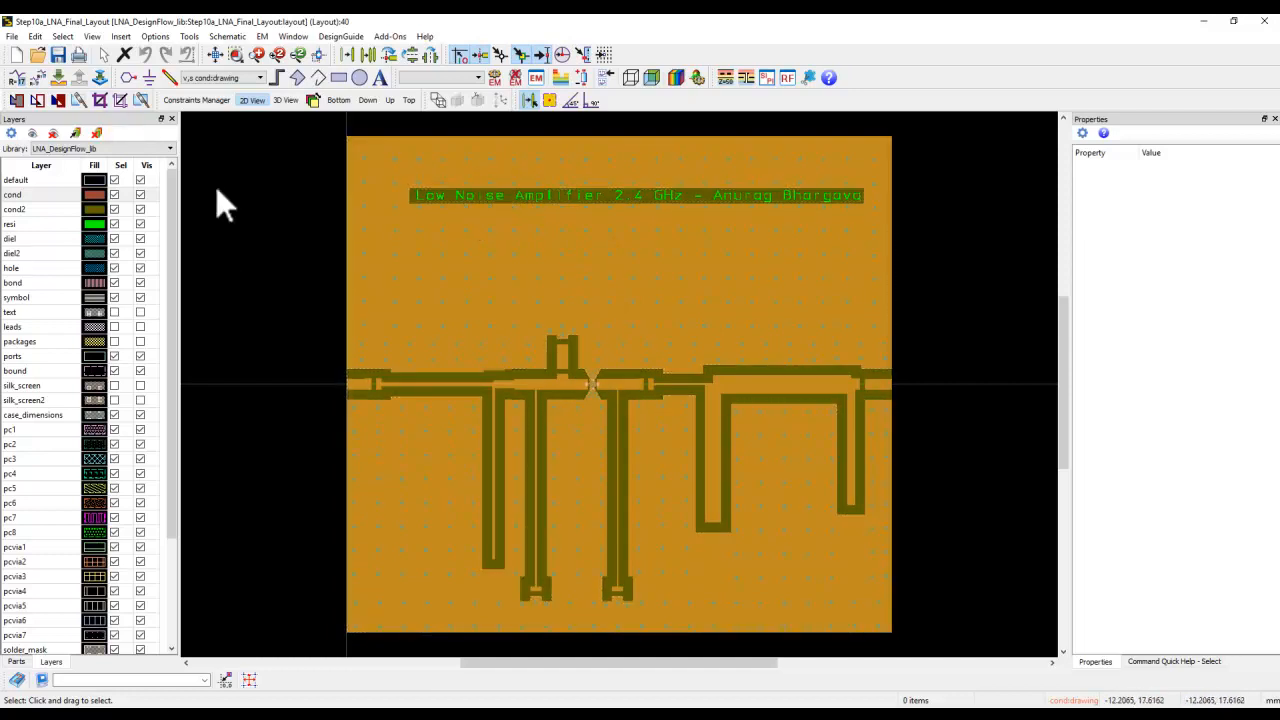
click(12, 36)
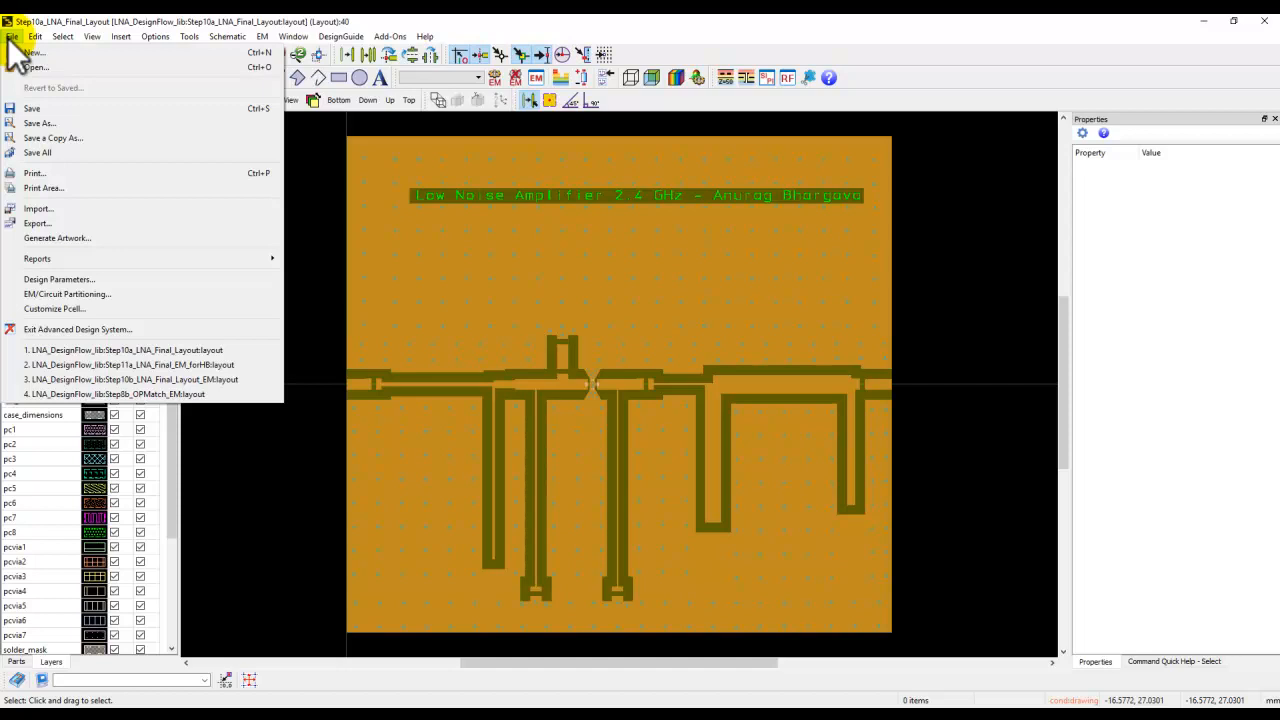
click(38, 223)
click(581, 339)
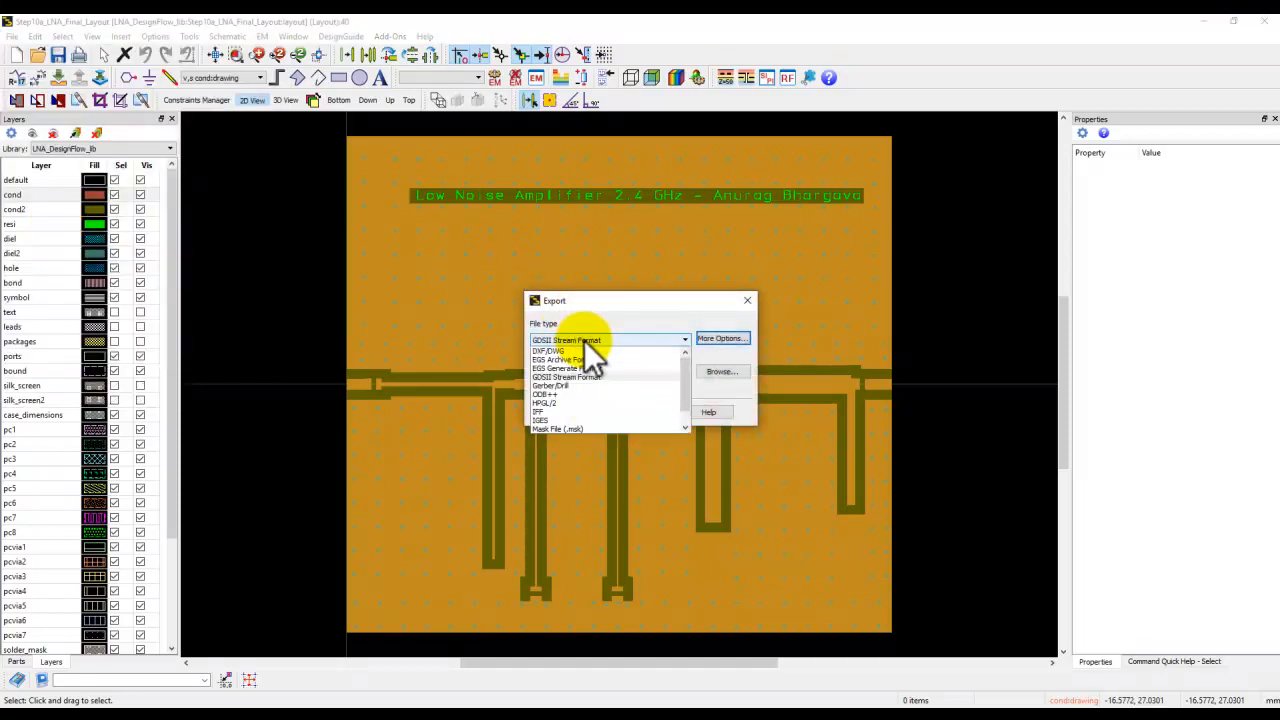
click(575, 386)
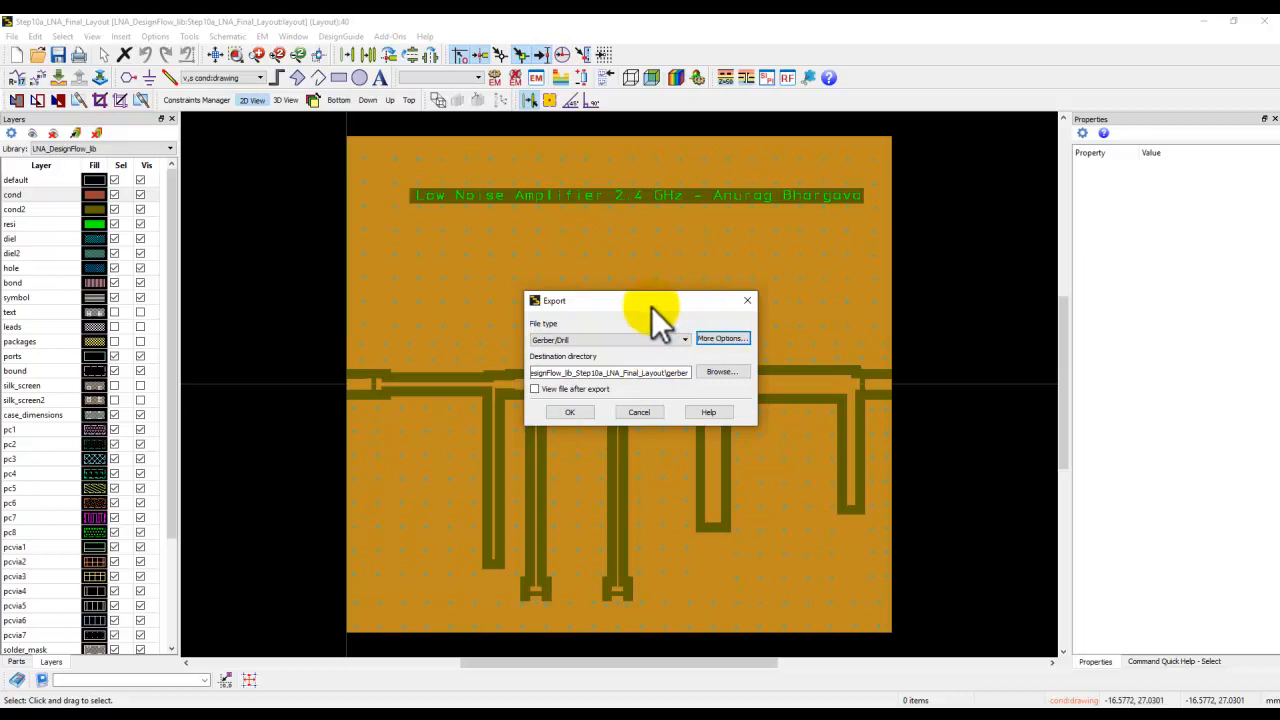
drag(649, 300, 595, 239)
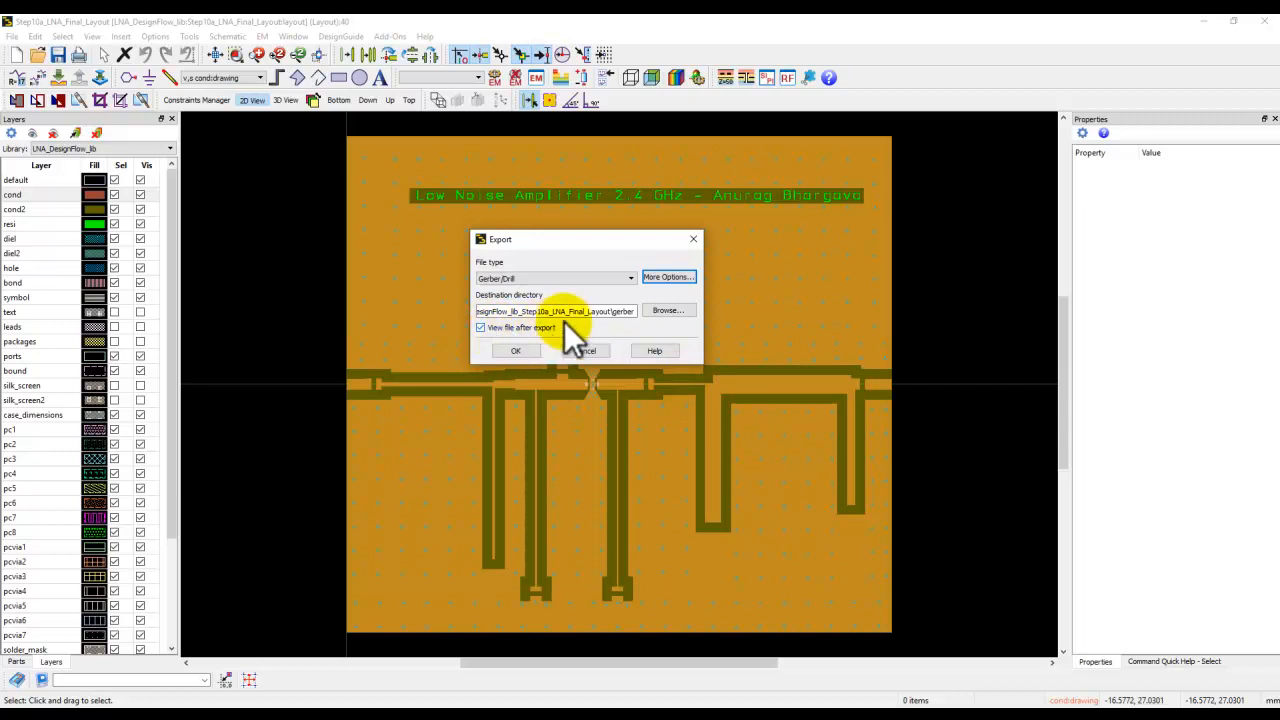
Review the Gerber export options, layers and drill settings, then export the layout.
click(667, 277)
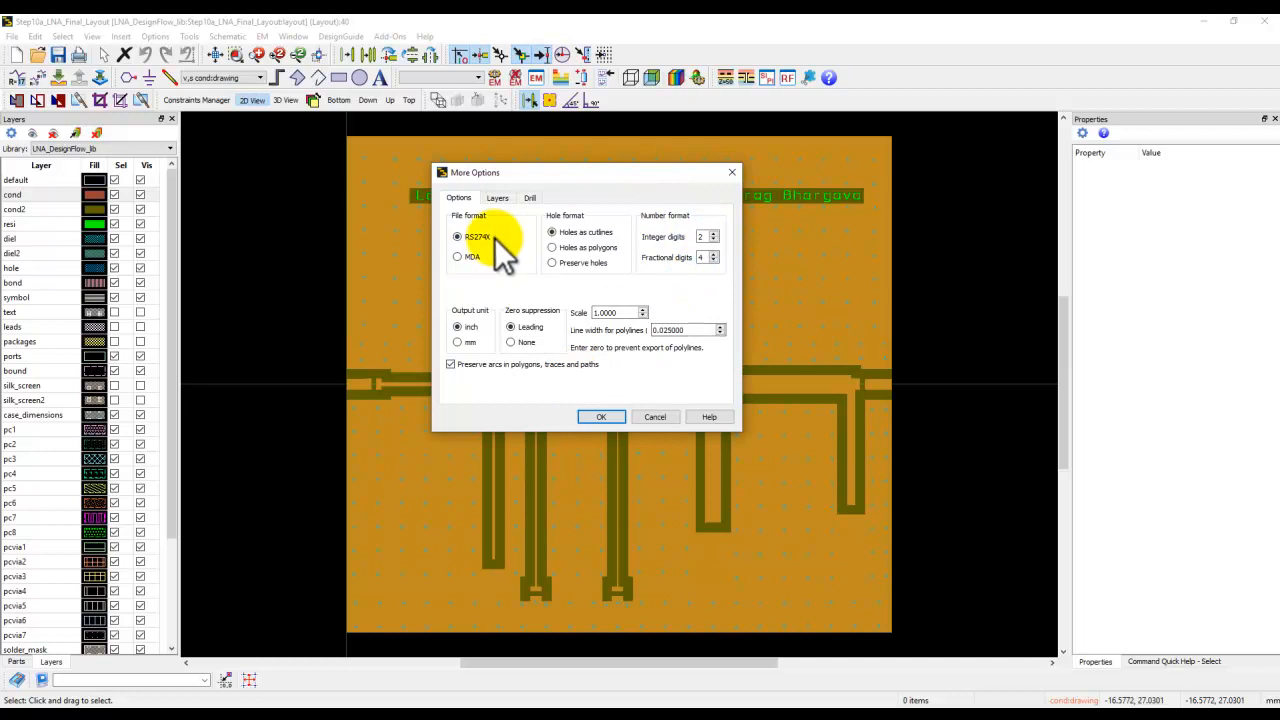
click(497, 198)
drag(721, 322, 734, 261)
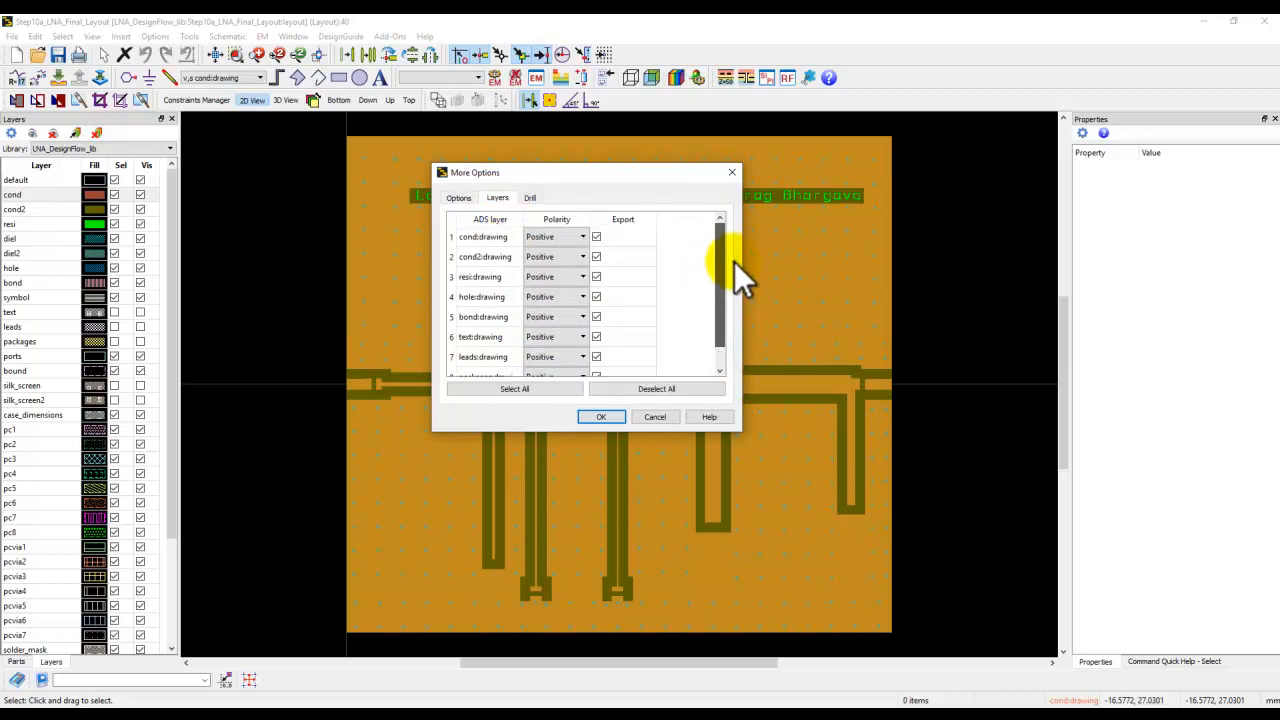
click(530, 200)
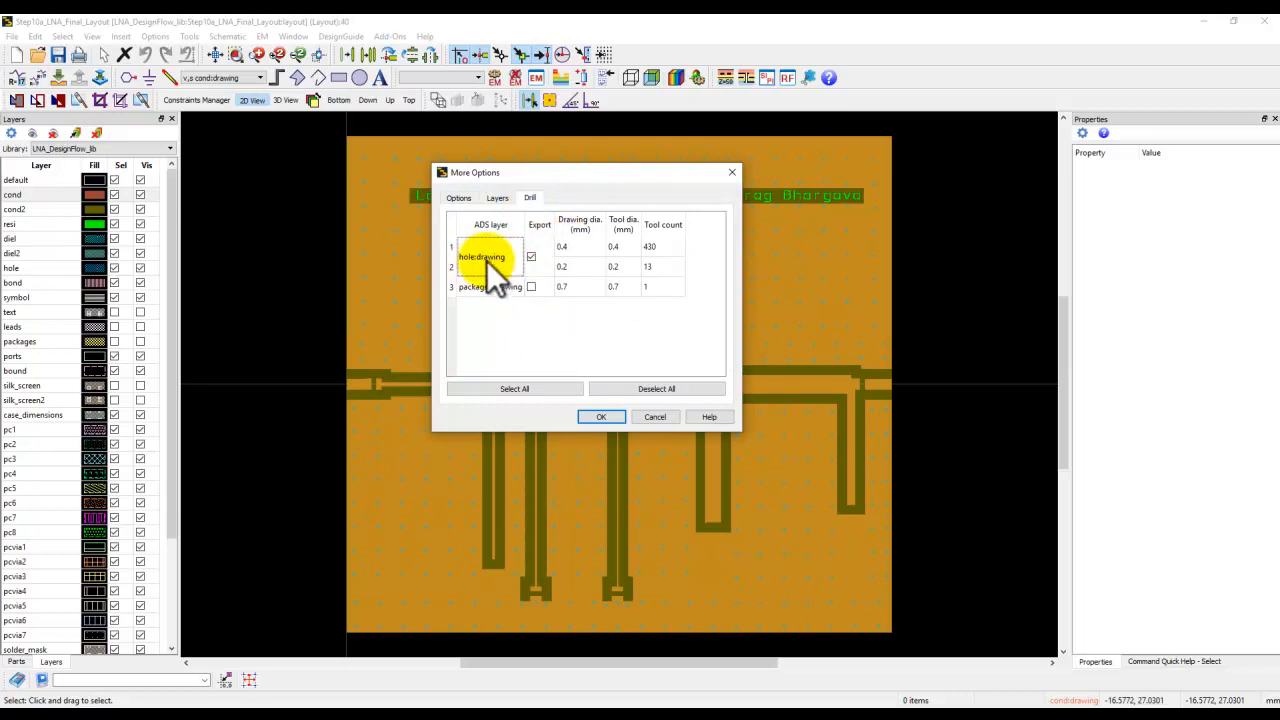
click(600, 416)
click(518, 350)
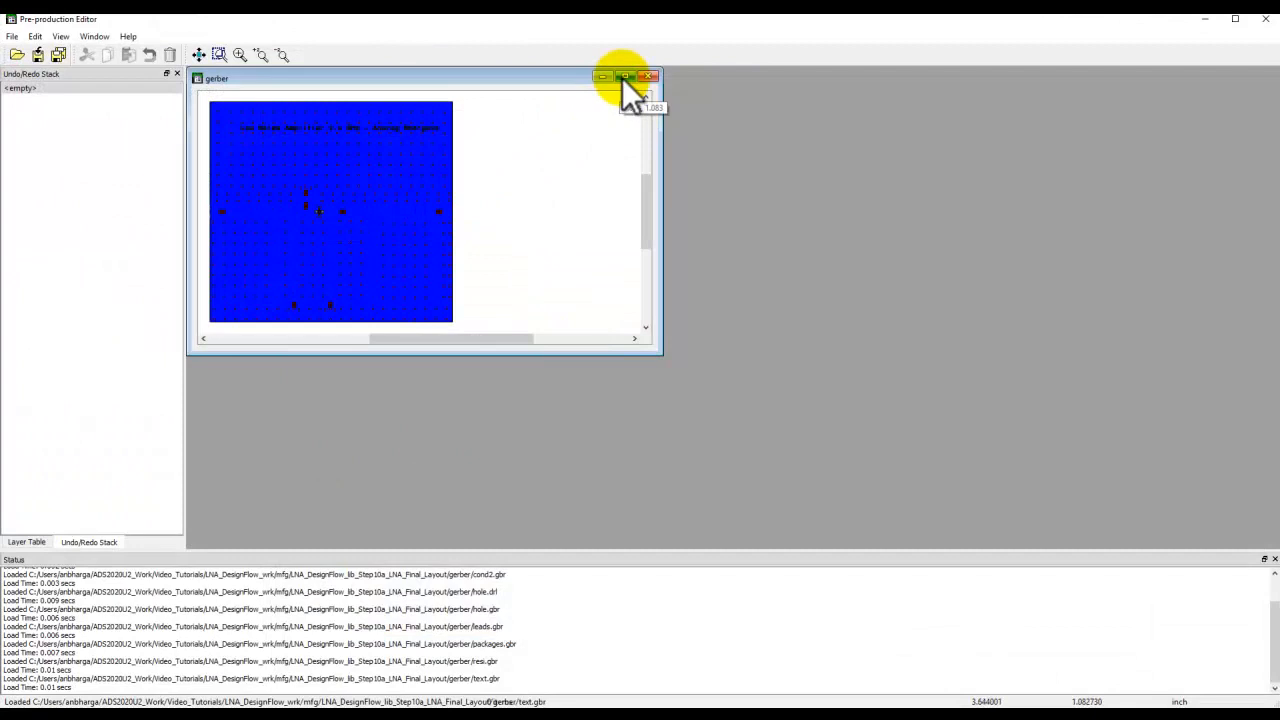
In the Pre-production Editor, display only the cond, resi and hole Gerber layers.
click(625, 76)
click(30, 543)
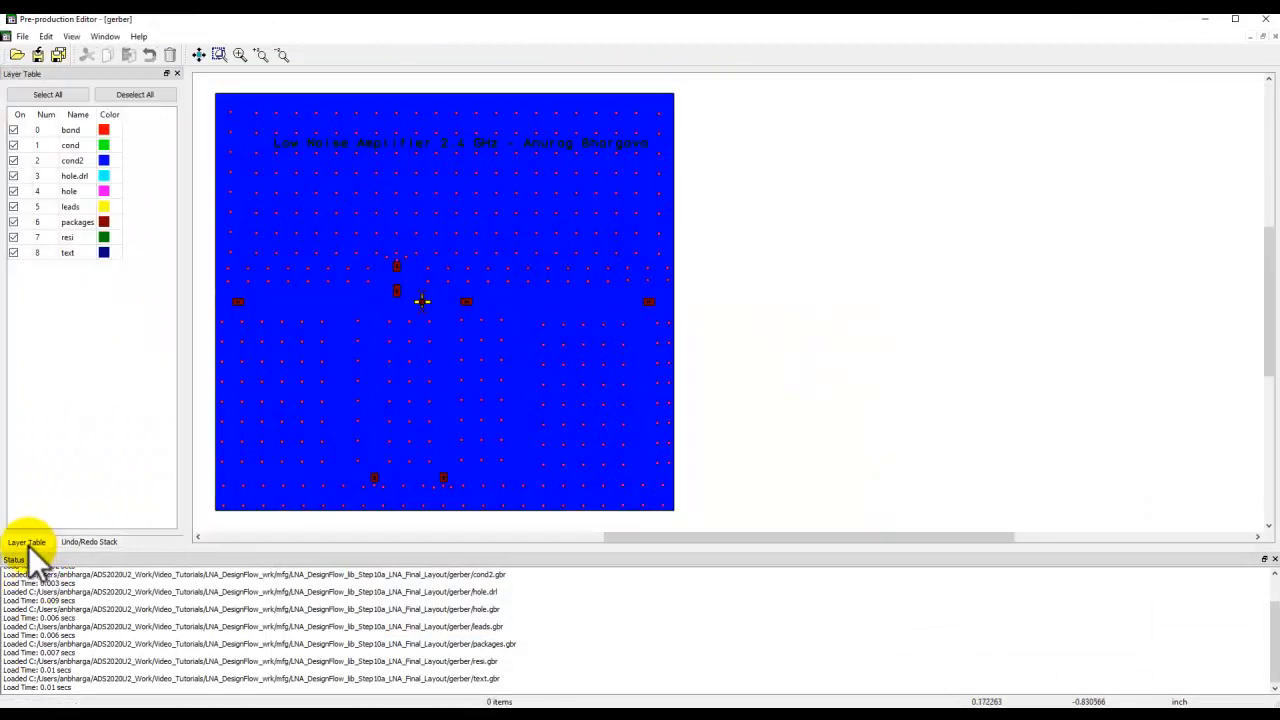
click(130, 97)
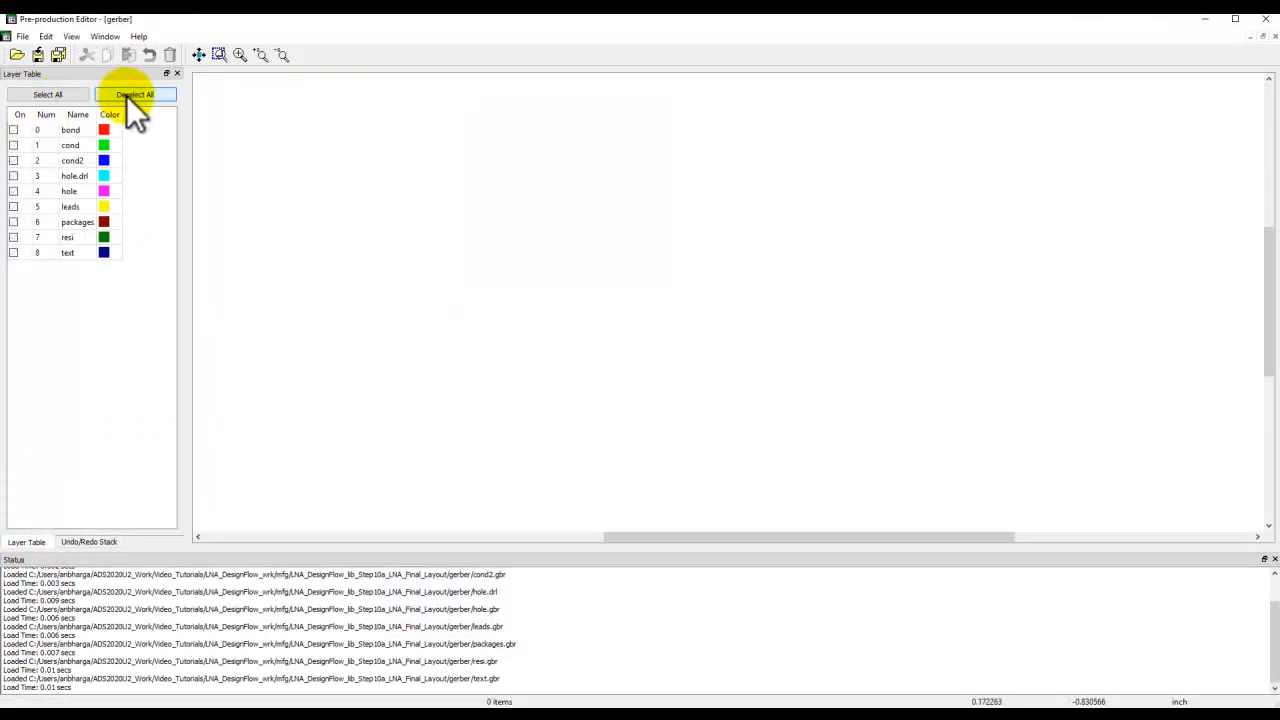
click(14, 146)
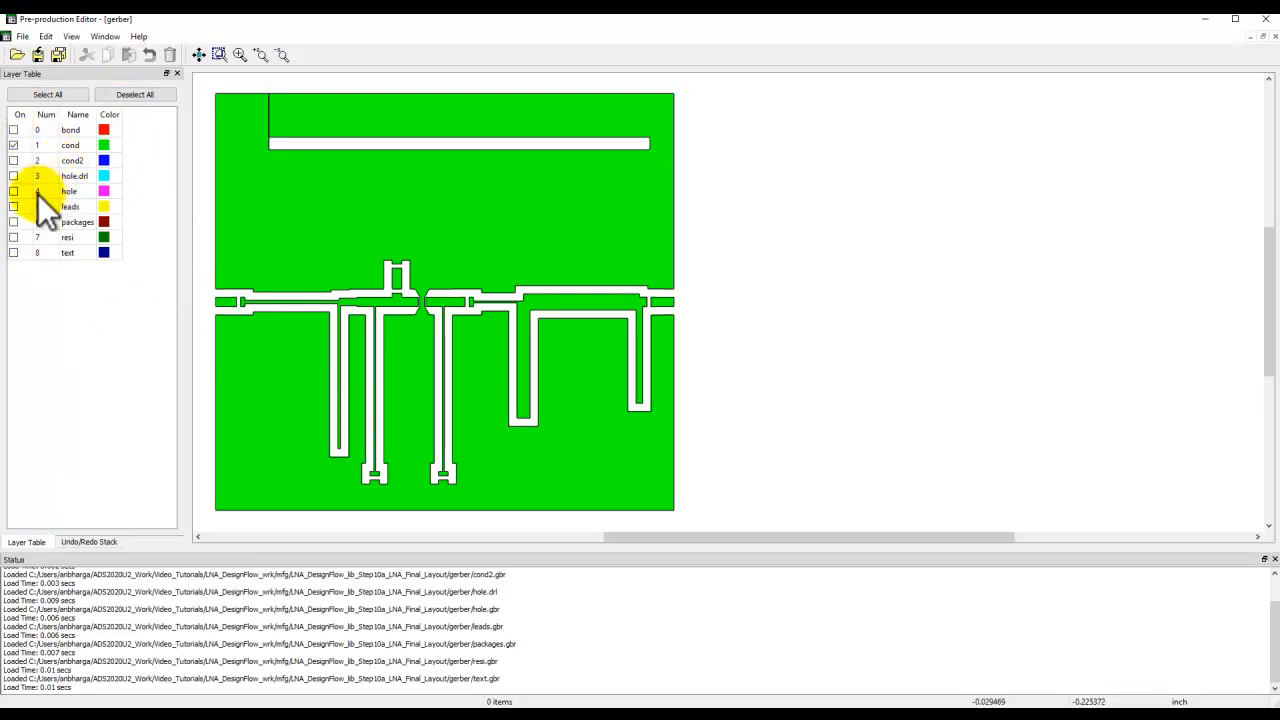
click(13, 237)
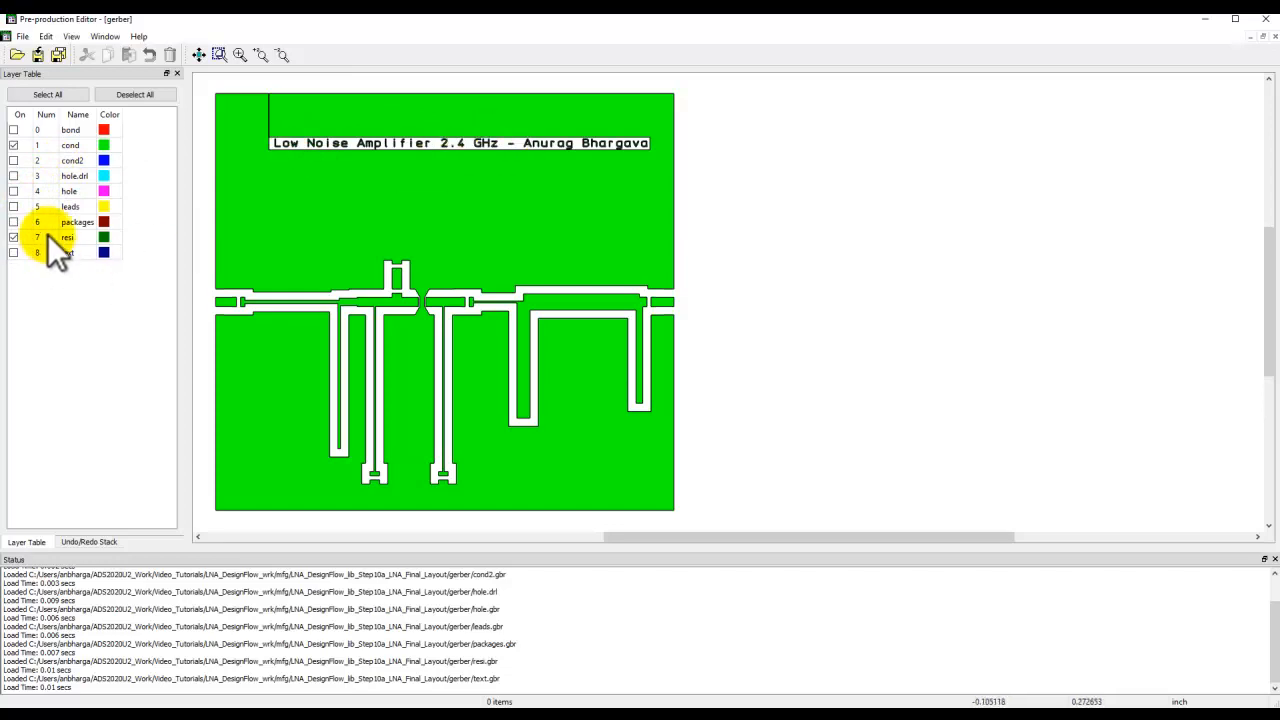
click(13, 191)
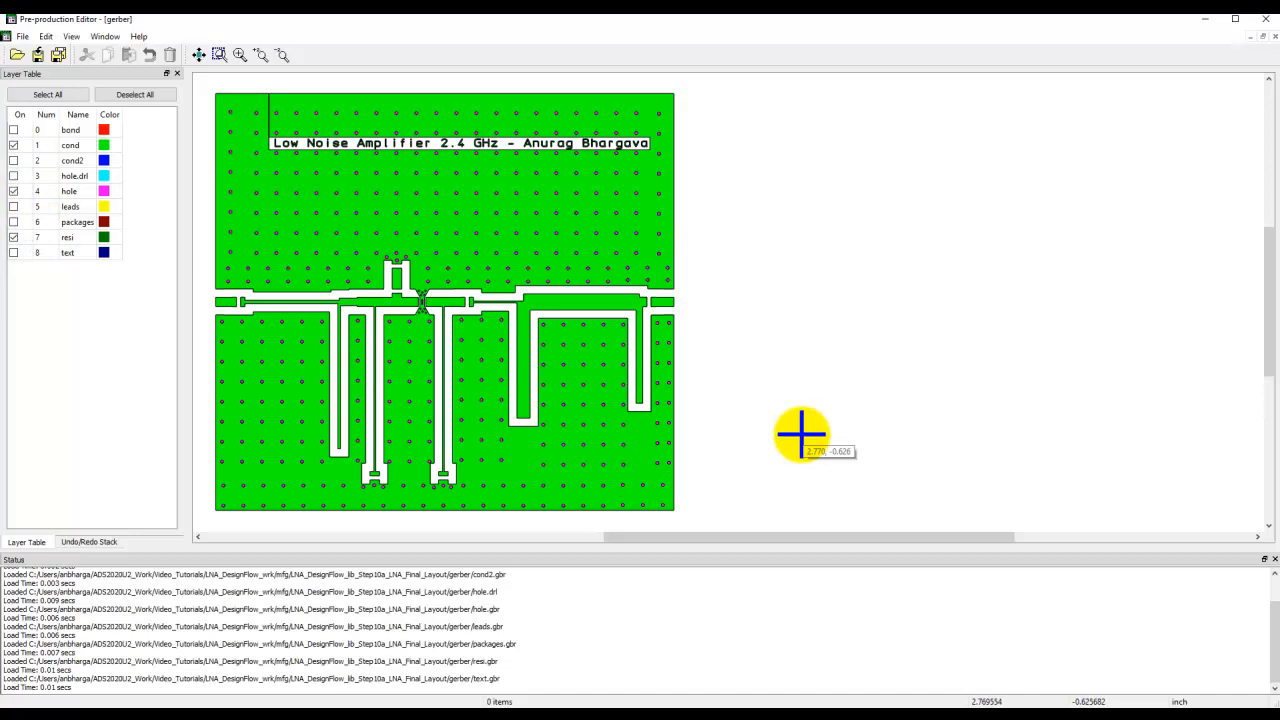
Close the Pre-production Editor and open the workspace folder in the file system.
click(1263, 22)
click(100, 242)
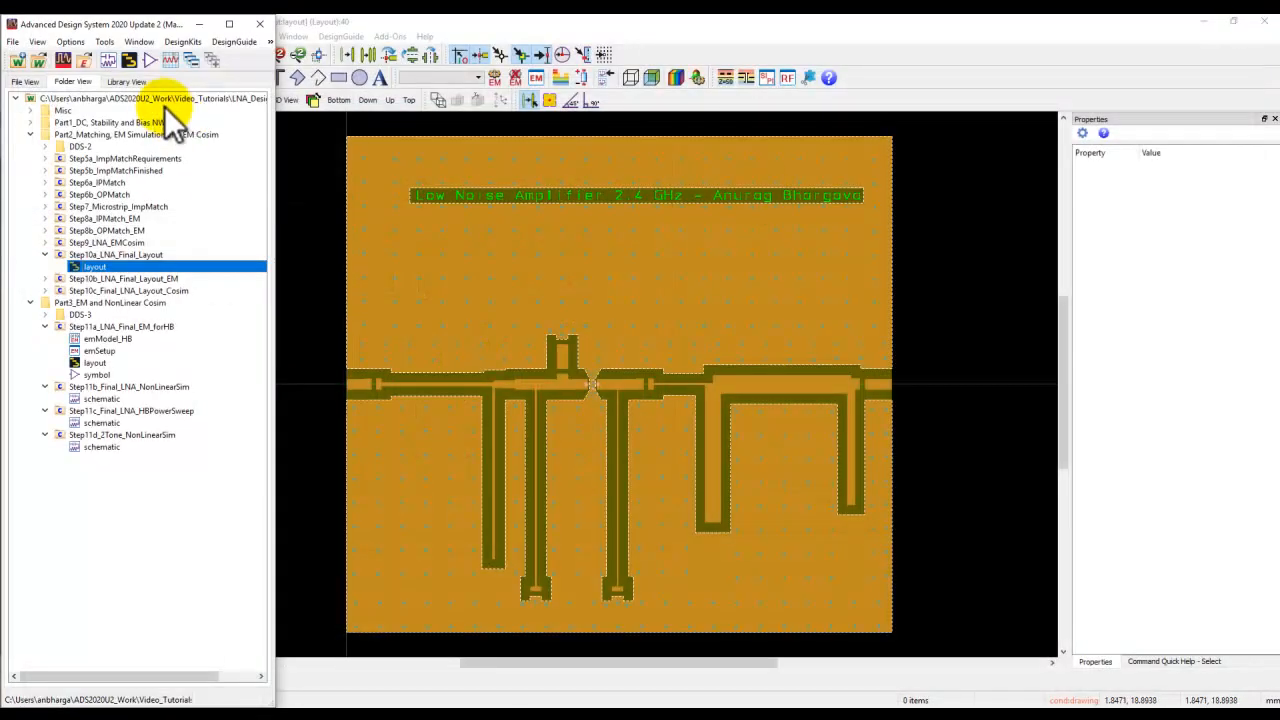
right_click(155, 100)
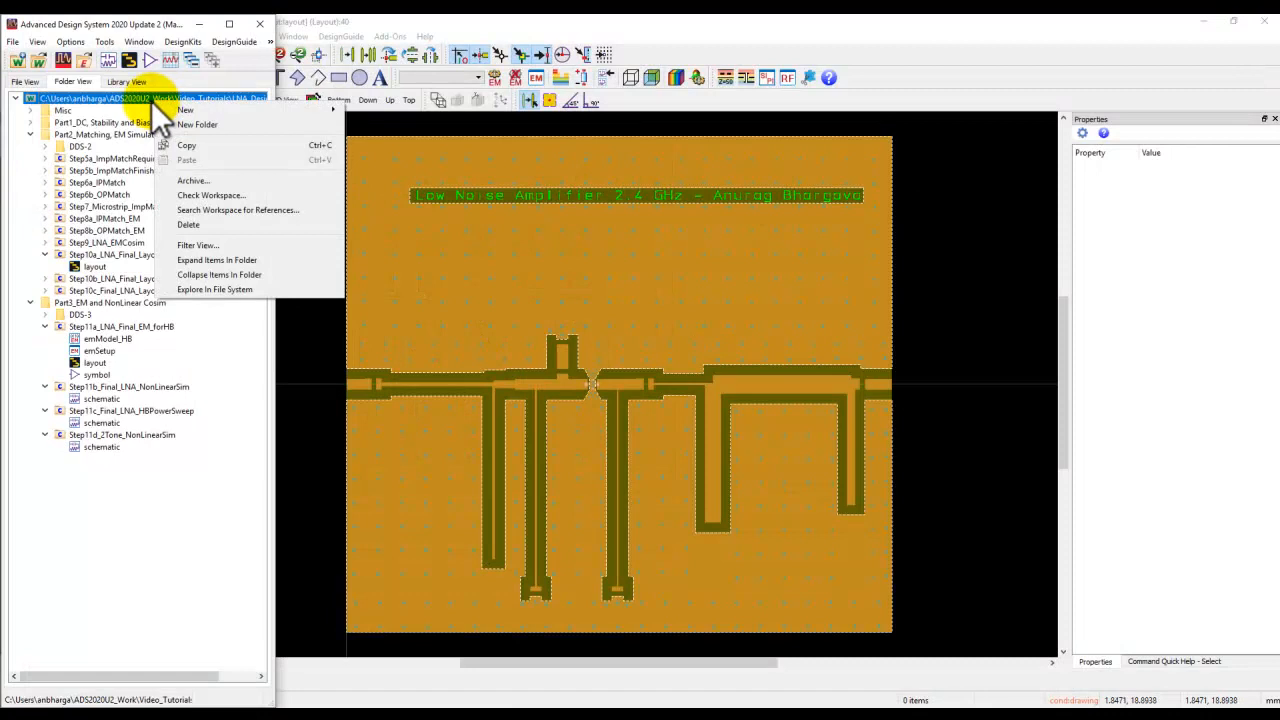
click(191, 289)
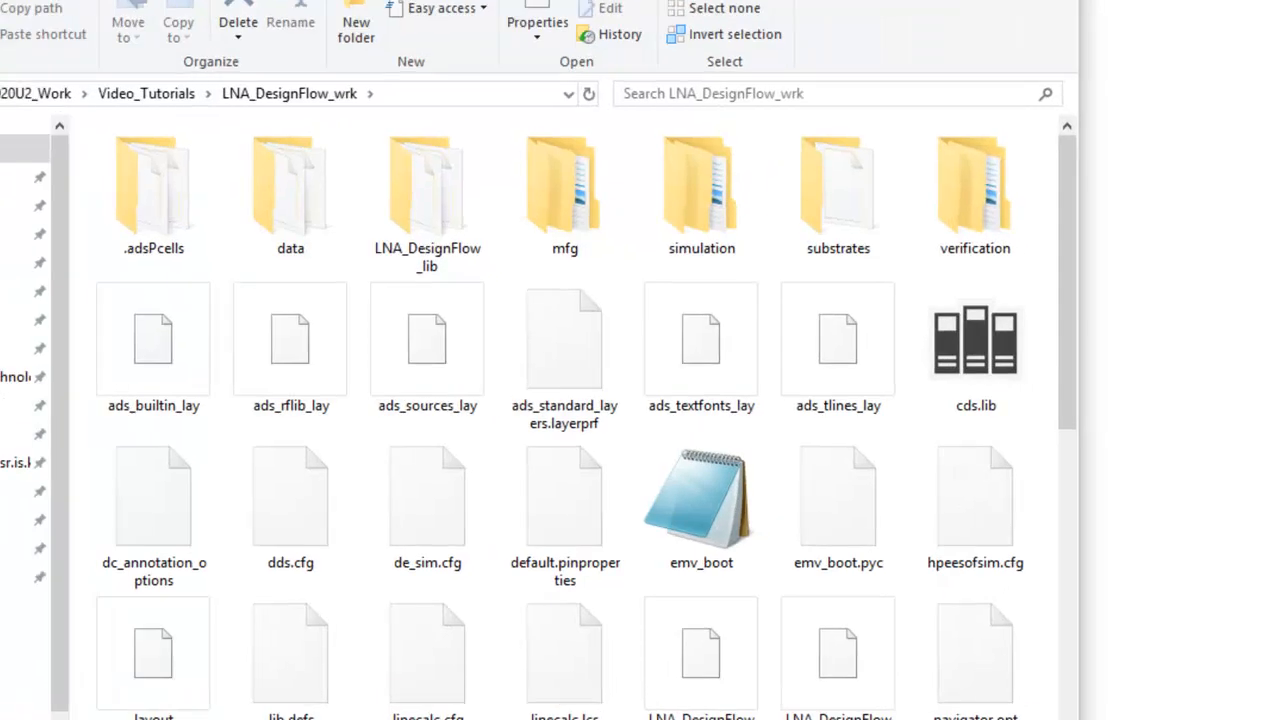
Browse into the mfg folder and the LNA_DesignFlow_lib_Step10a_LNA_Final_Layout export folder.
double_click(562, 226)
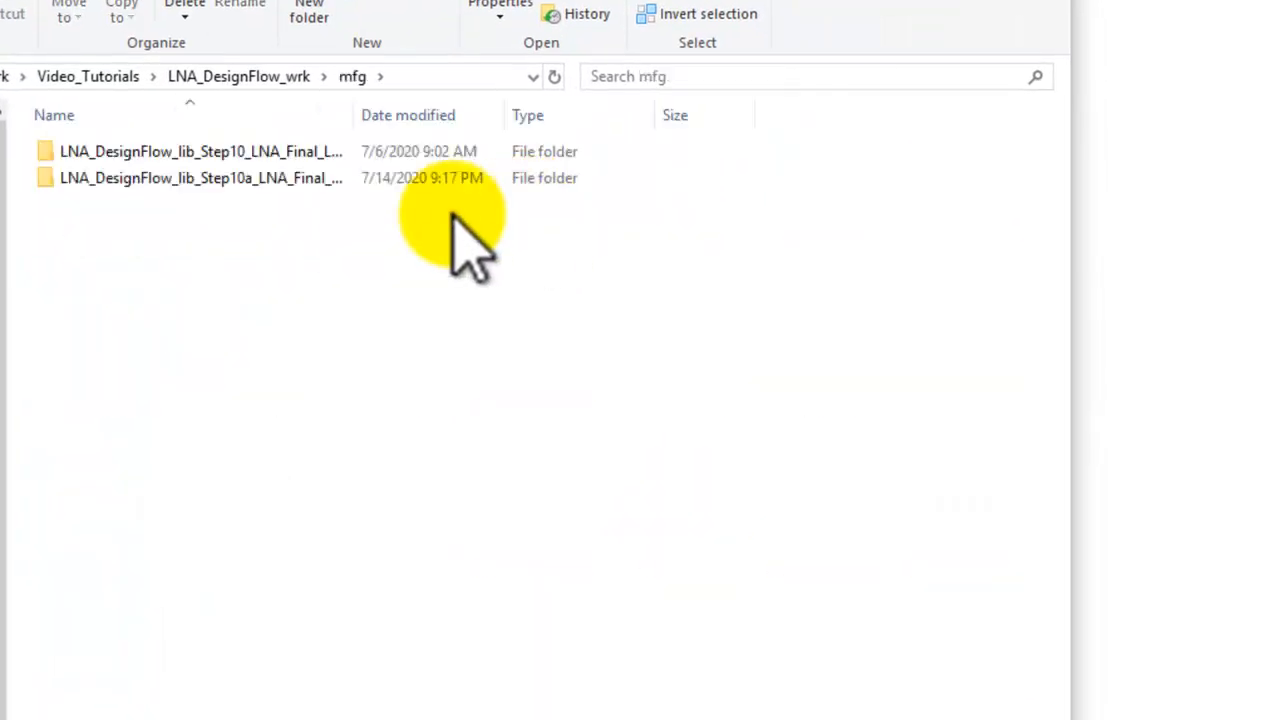
drag(352, 115, 471, 114)
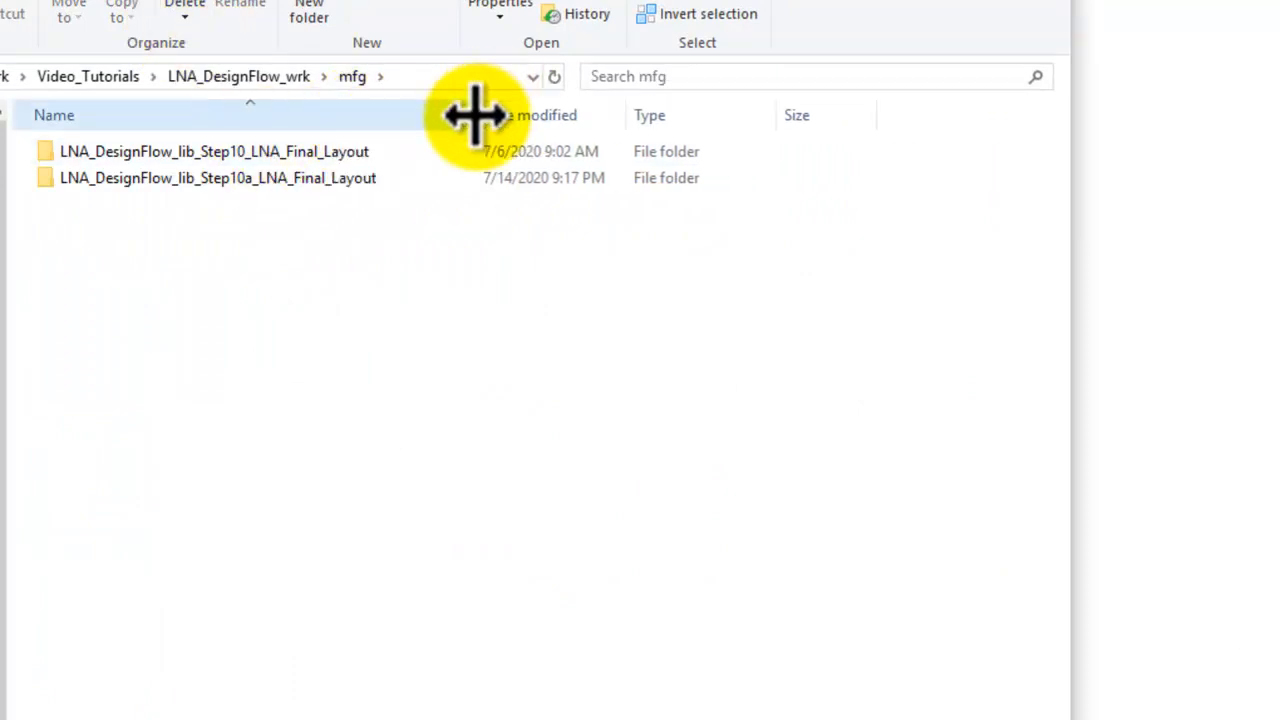
double_click(230, 179)
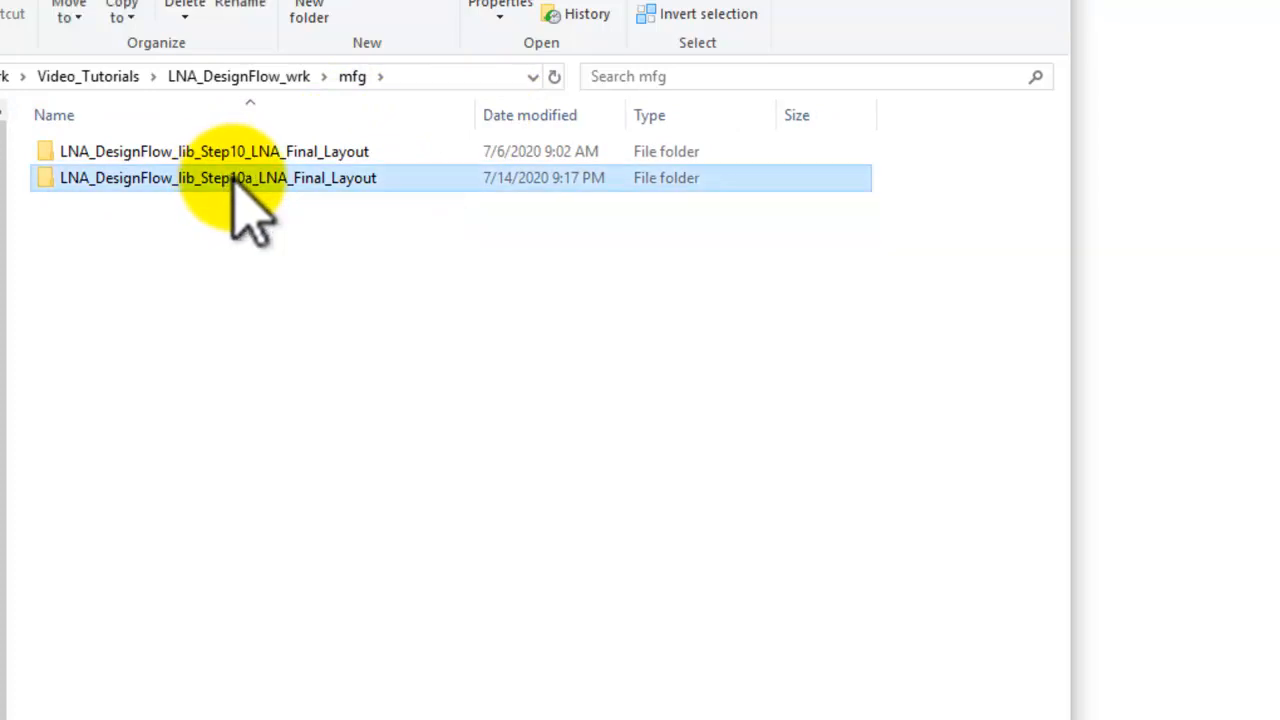
double_click(93, 183)
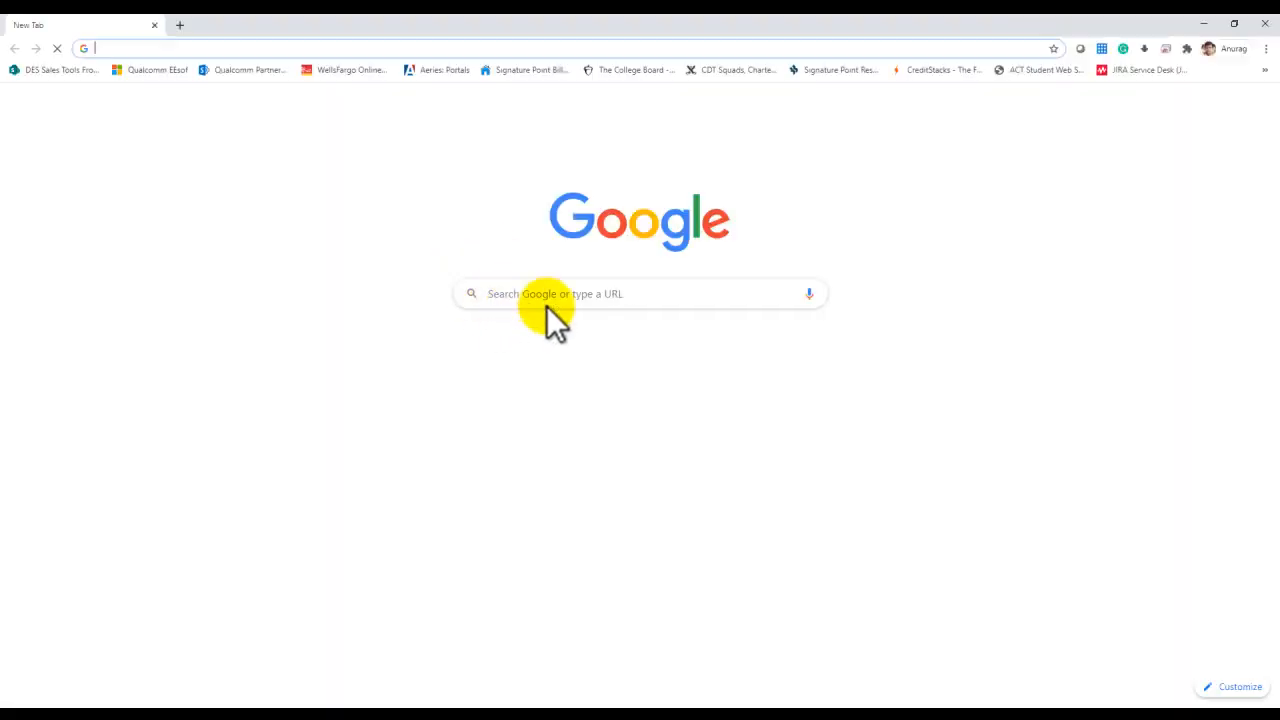
Search the web for lna and open the Skyworks low noise amplifiers result.
click(540, 293)
text(lna)
key(Return)
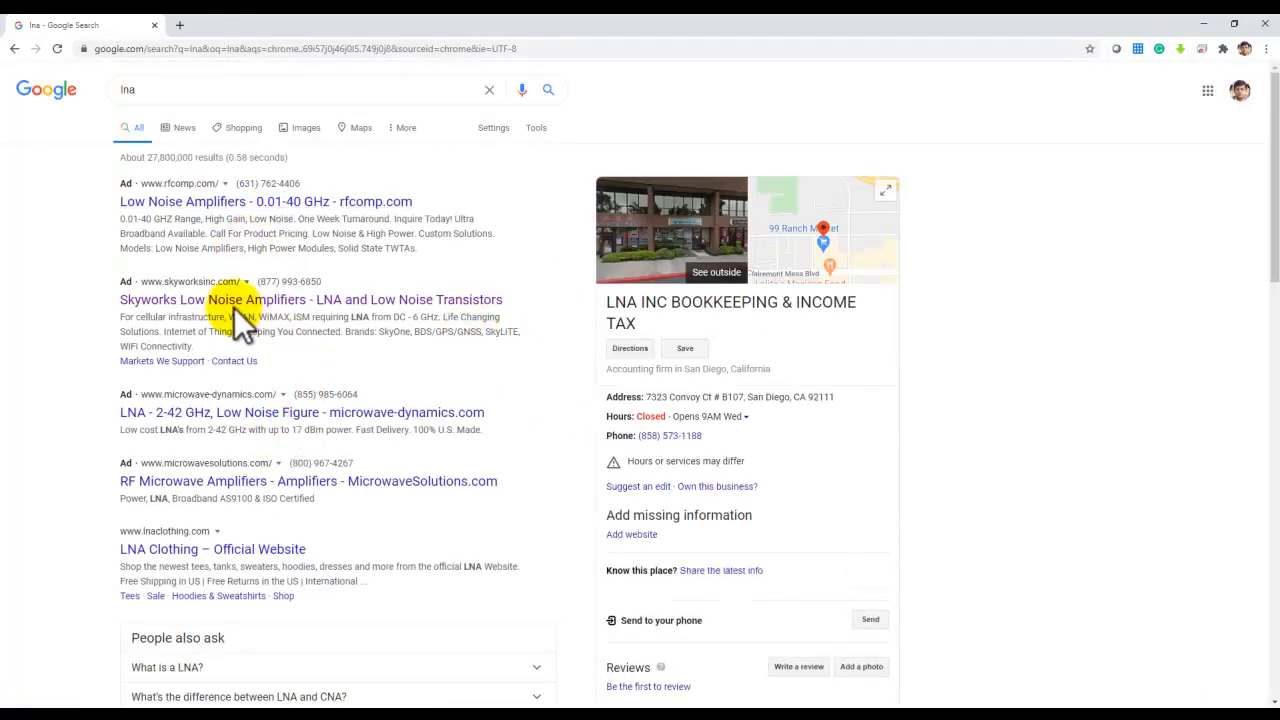
click(172, 308)
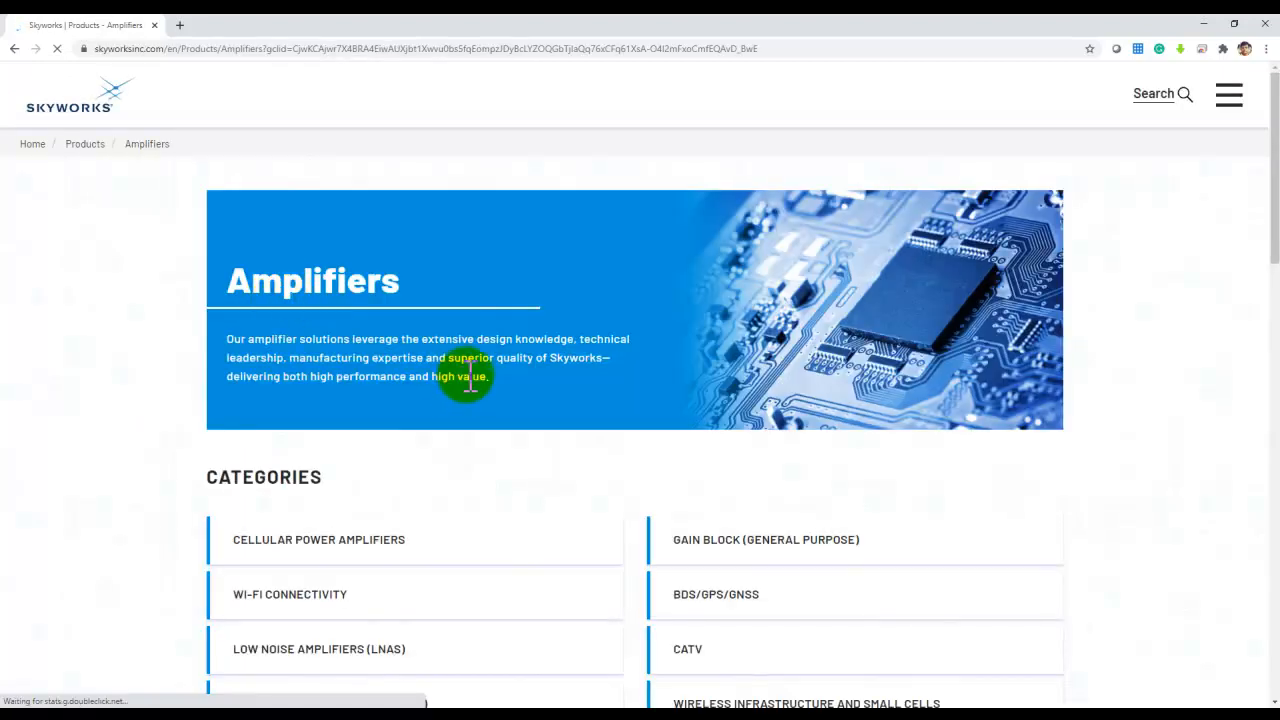
Open the Low Noise Amplifiers category and view the SKY65805-696LF product specifications.
scroll(468, 377, down, 2)
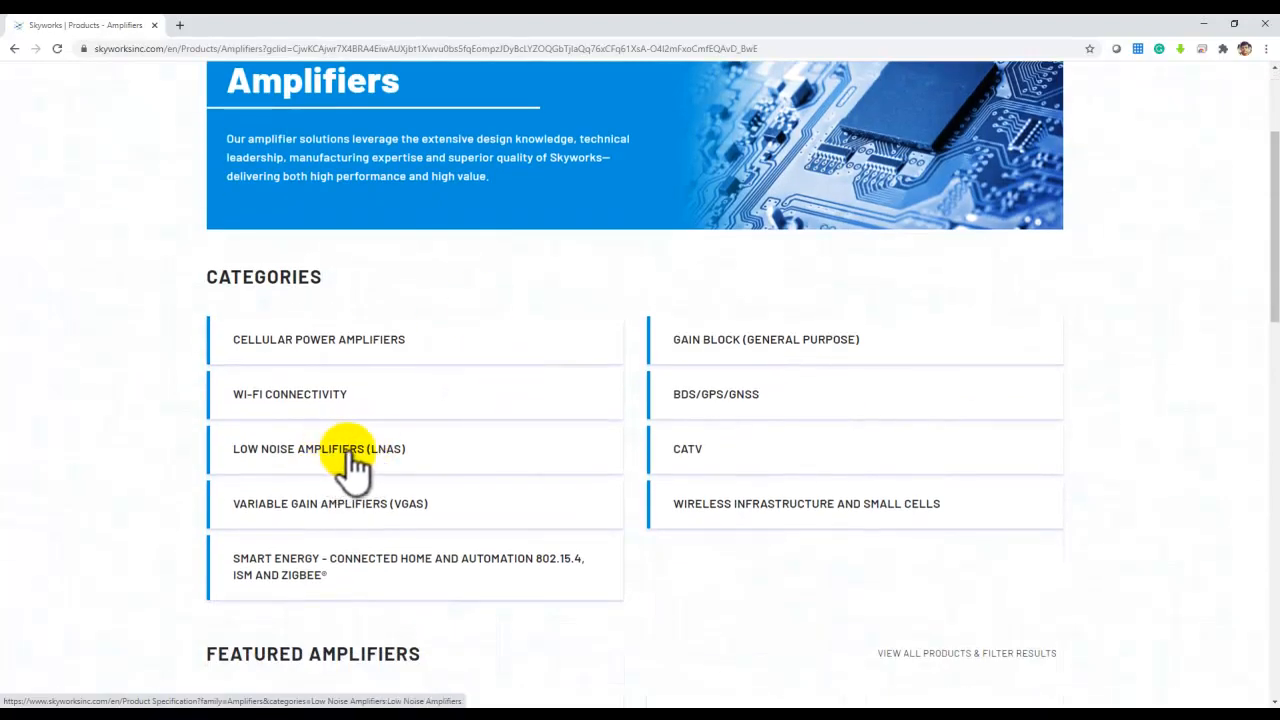
click(352, 466)
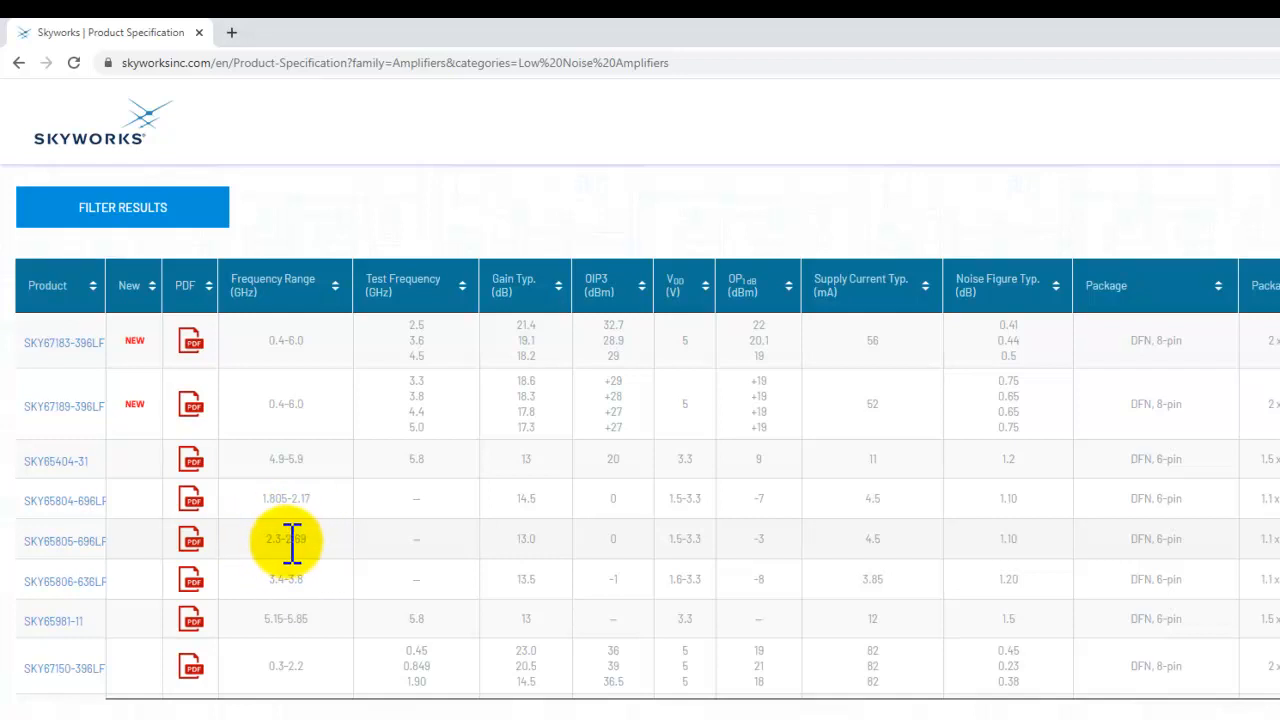
click(77, 540)
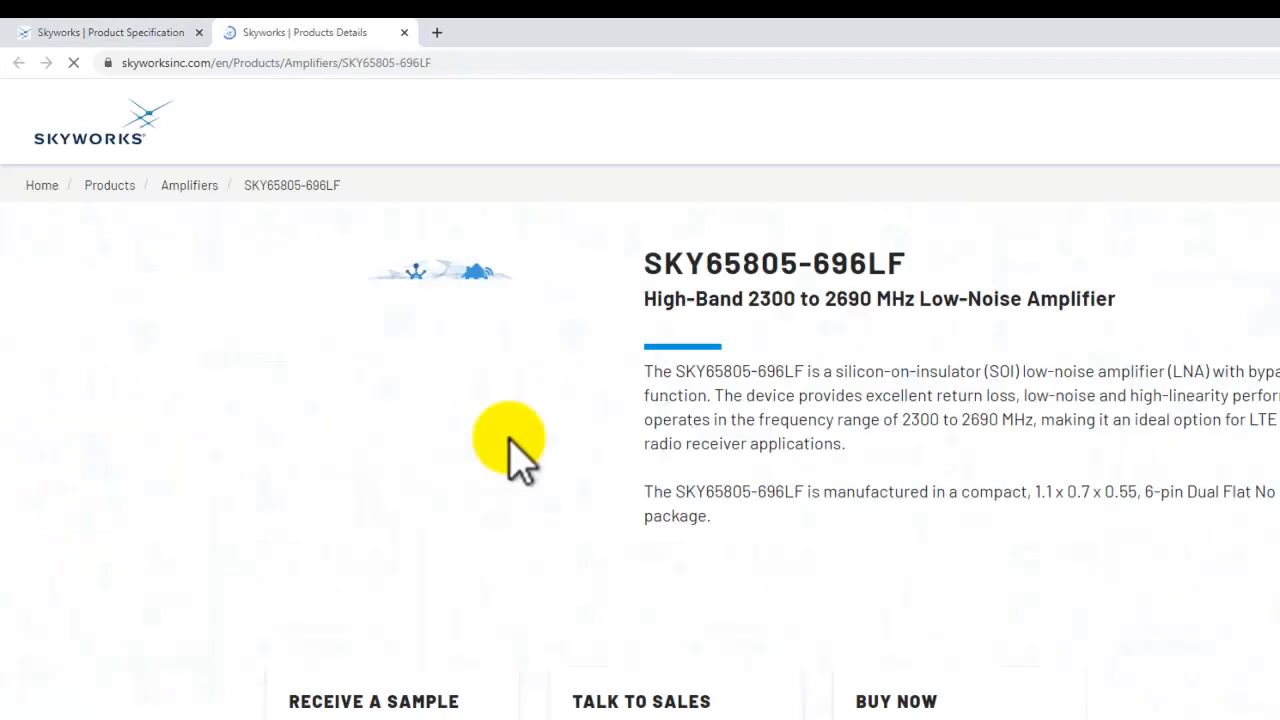
scroll(650, 410, down, 5)
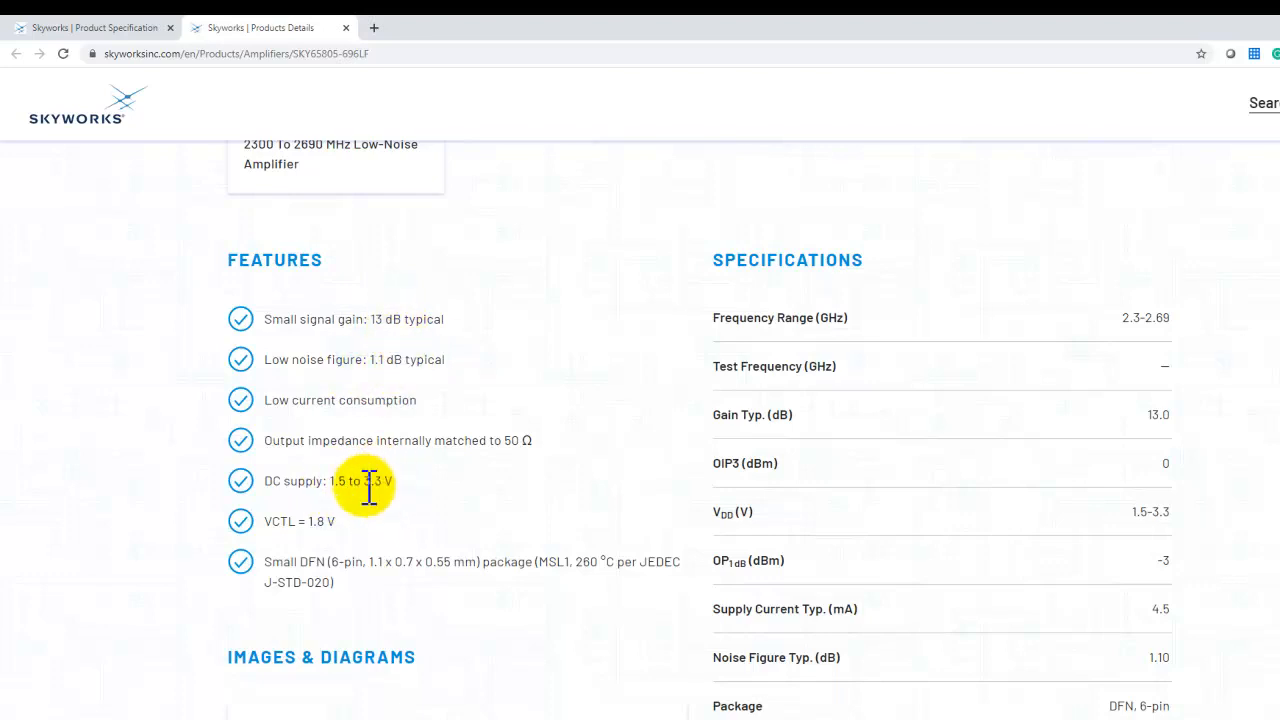
Review the SKY65805-696LF features and specifications table, including gain, noise figure, supply and package.
scroll(1009, 490, down, 2)
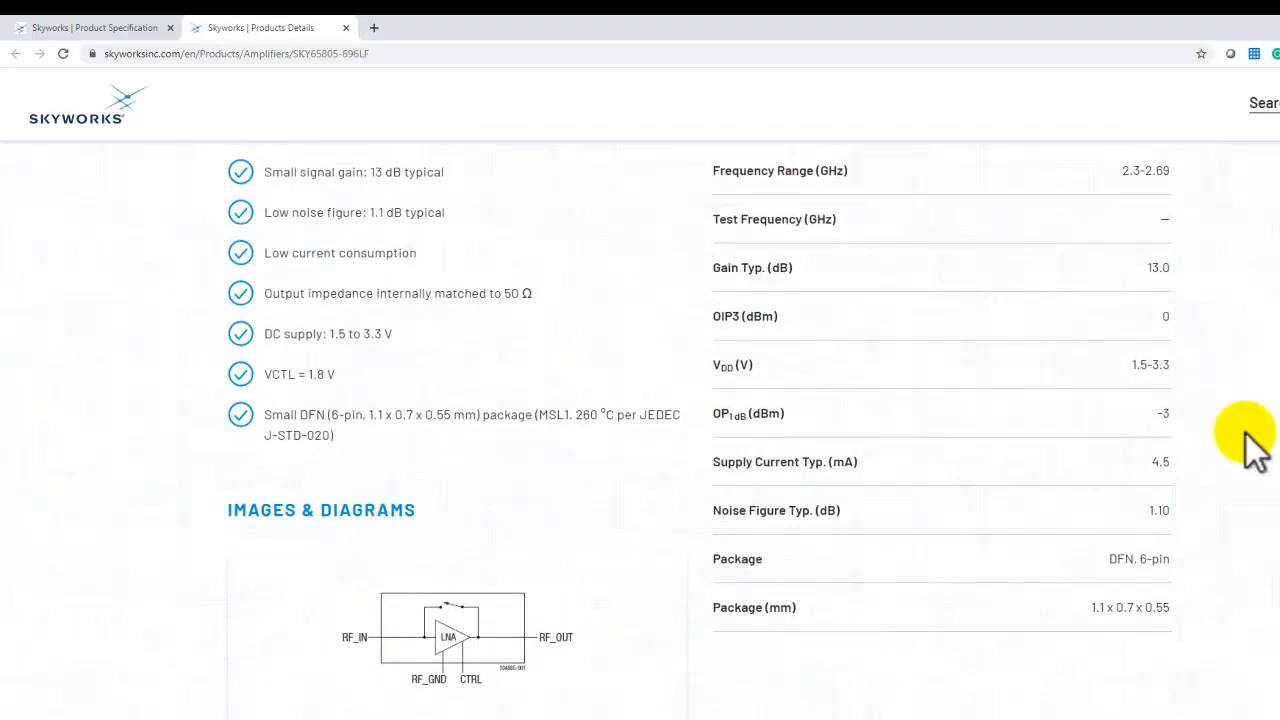
scroll(700, 431, up, 1)
scroll(700, 431, down, 1)
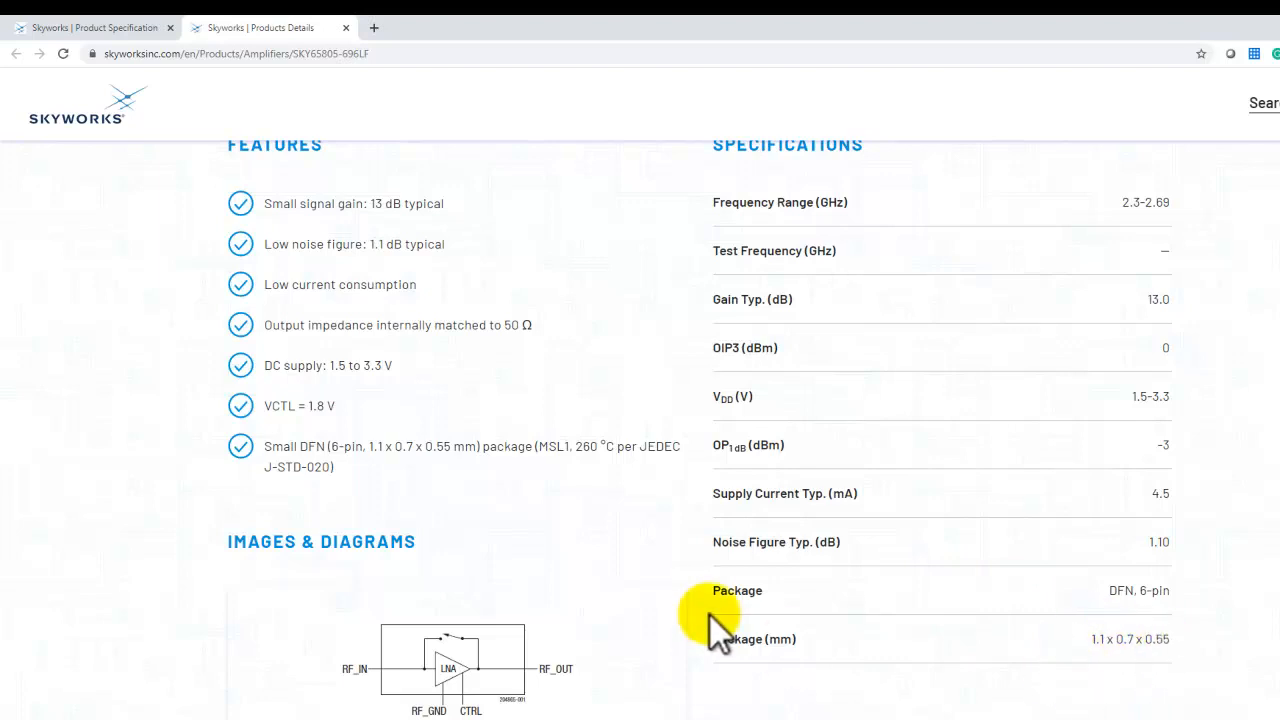
scroll(712, 616, down, 1)
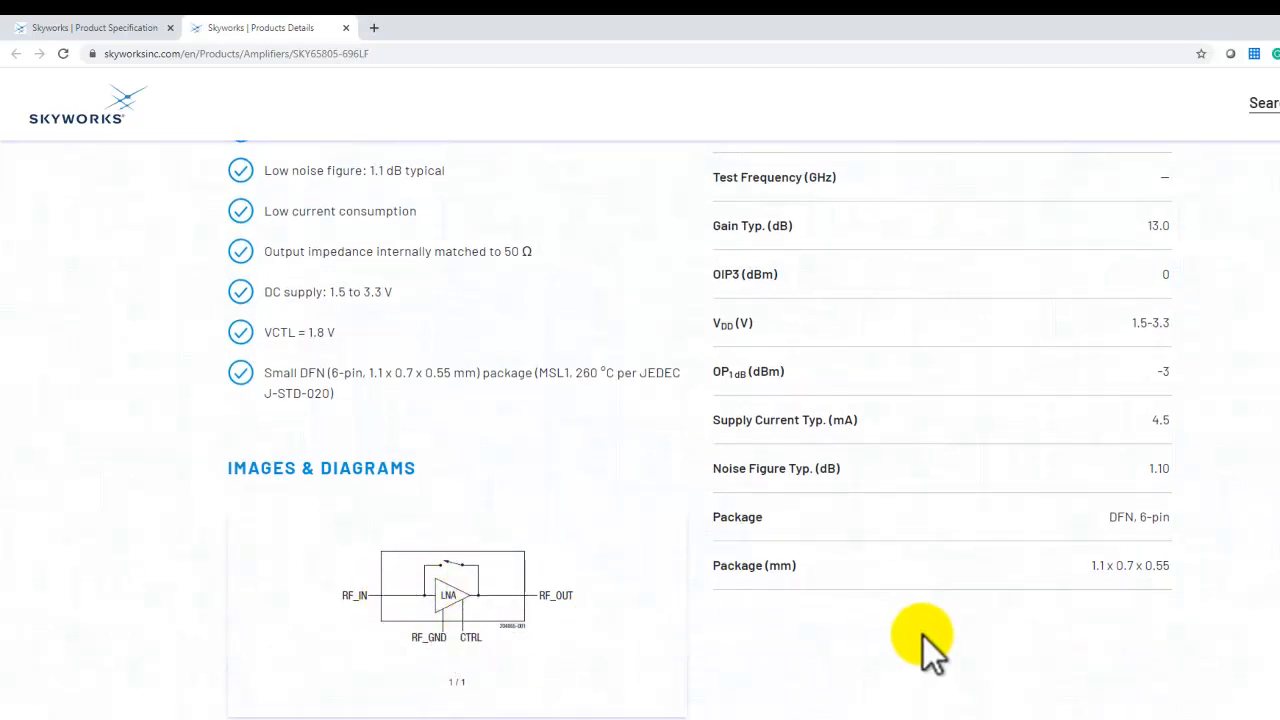
scroll(960, 632, up, 1)
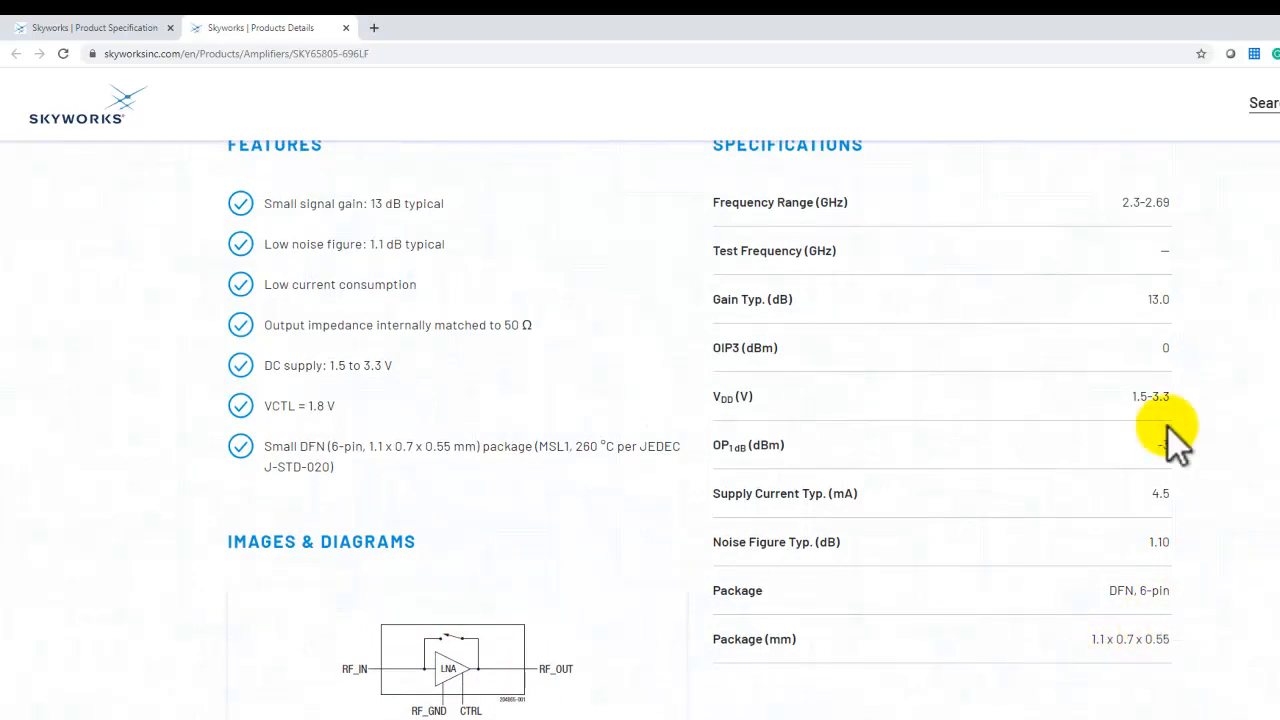
scroll(1252, 515, up, 1)
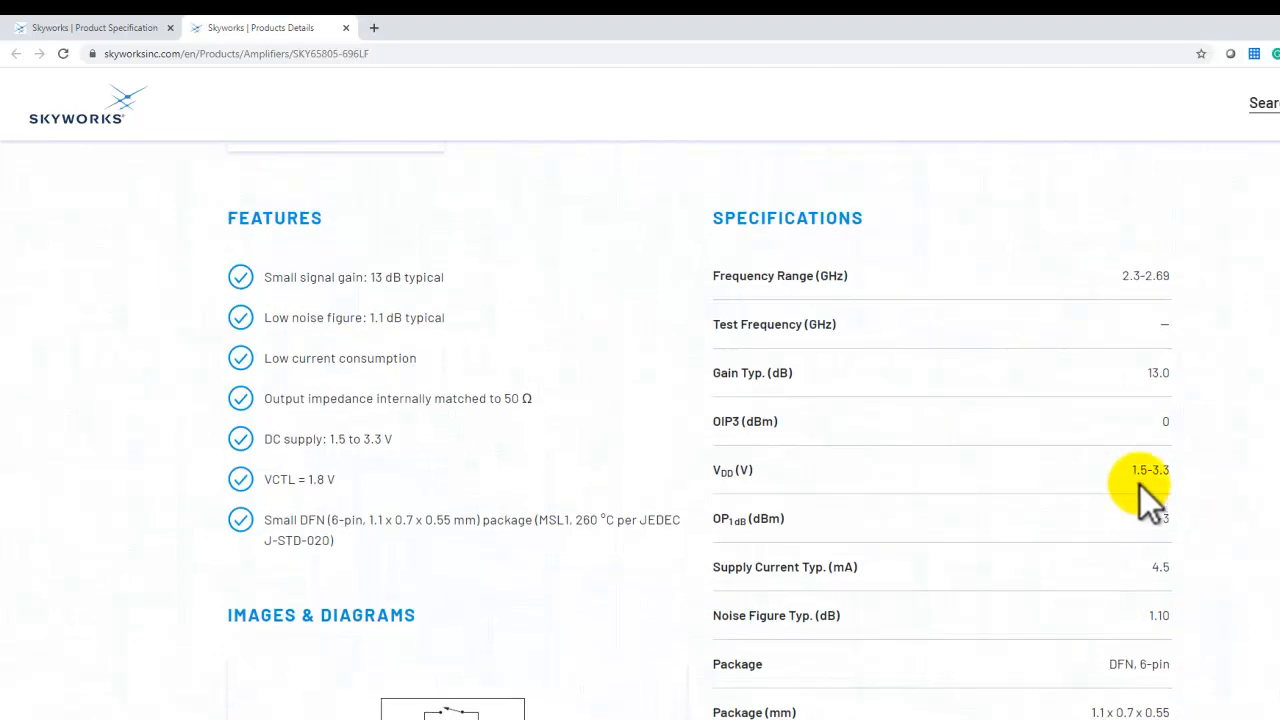
scroll(787, 455, up, 6)
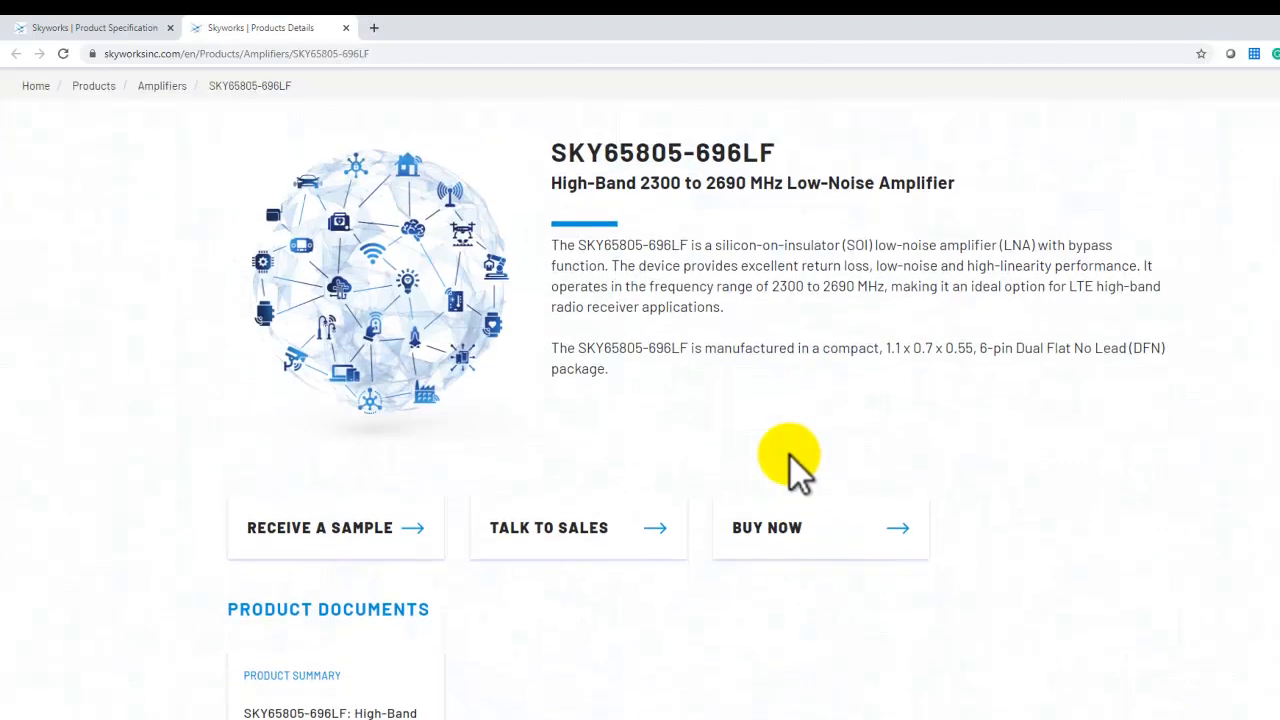
scroll(790, 456, up, 1)
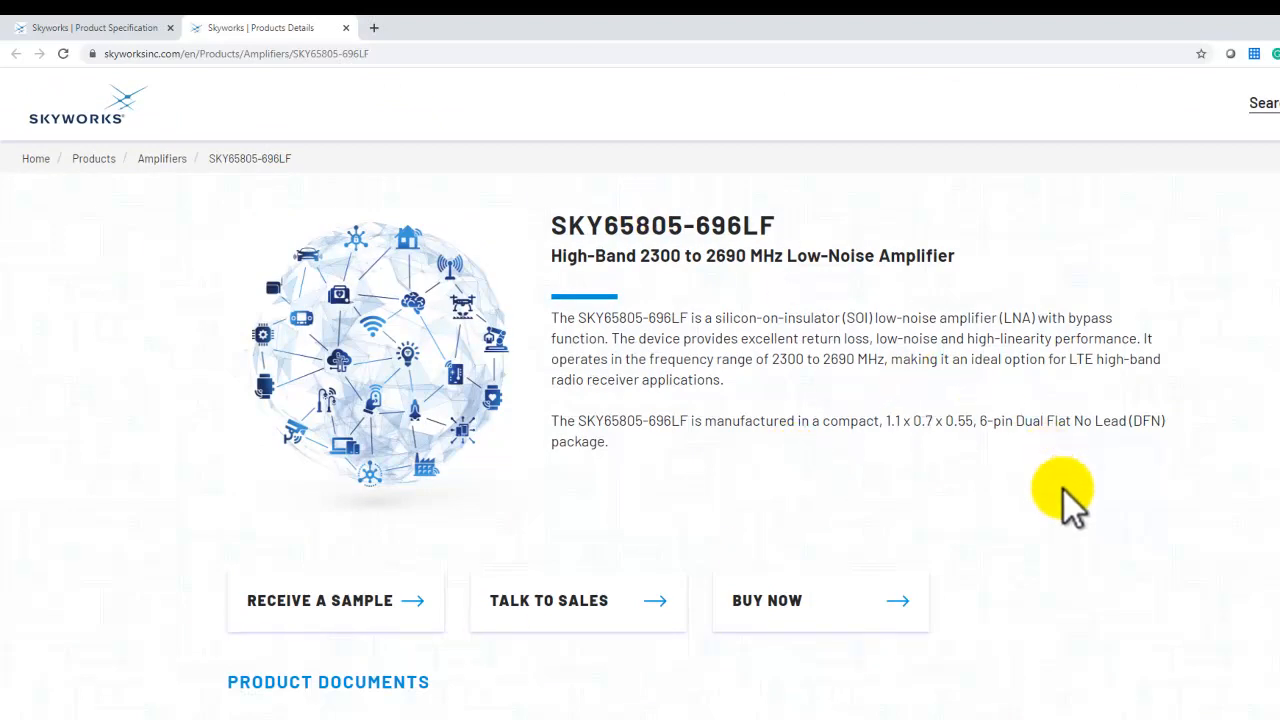